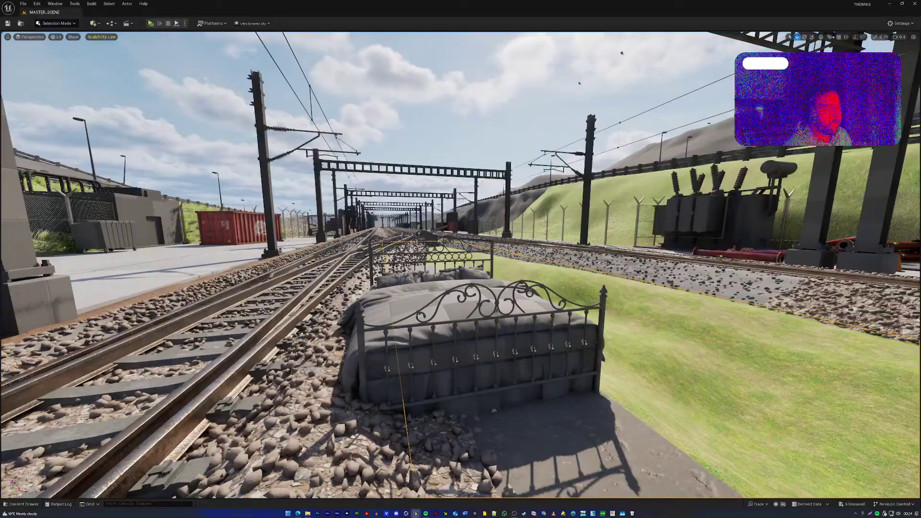
Look over the railway scene, from the bed beside the rails to the pallet by the fence and along the track
right_click_drag(419, 314, 309, 310)
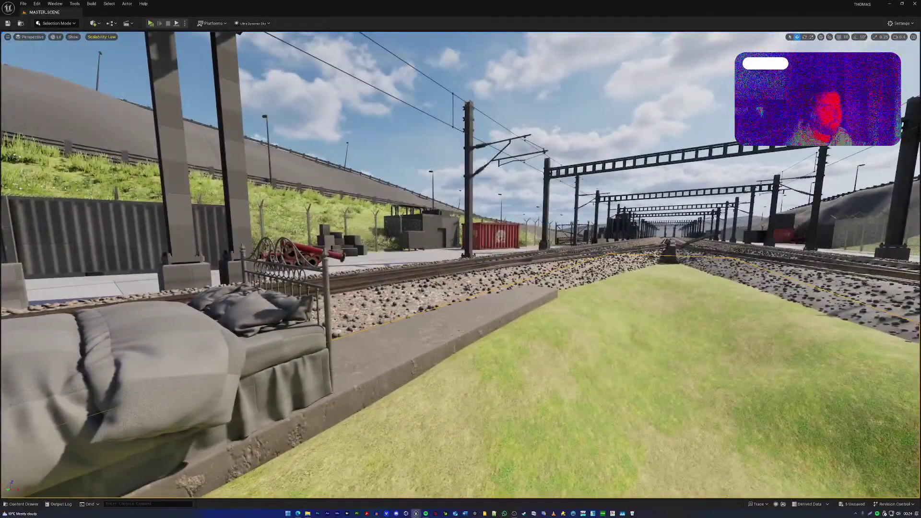
key("w")
right_click_drag(418, 314, 385, 293)
key("w")
key("w")
key("w")
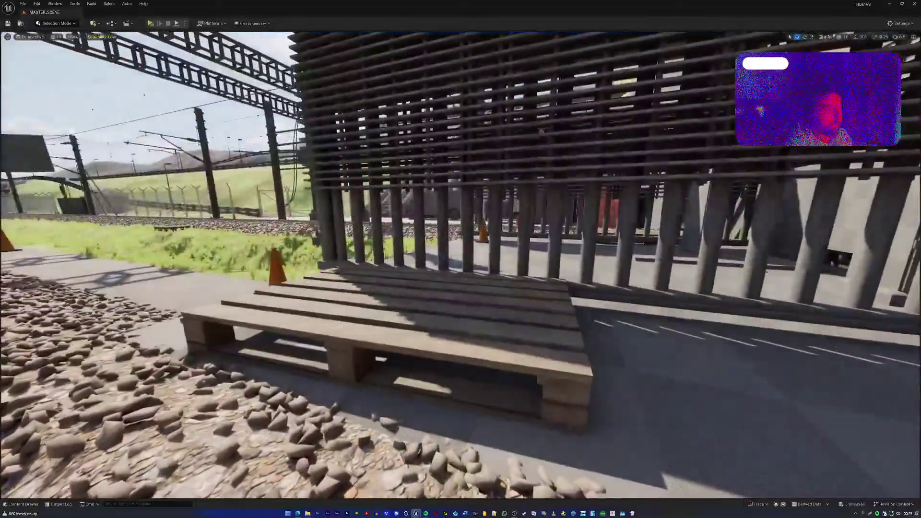
key("w")
right_click_drag(461, 265, 353, 267)
key("w")
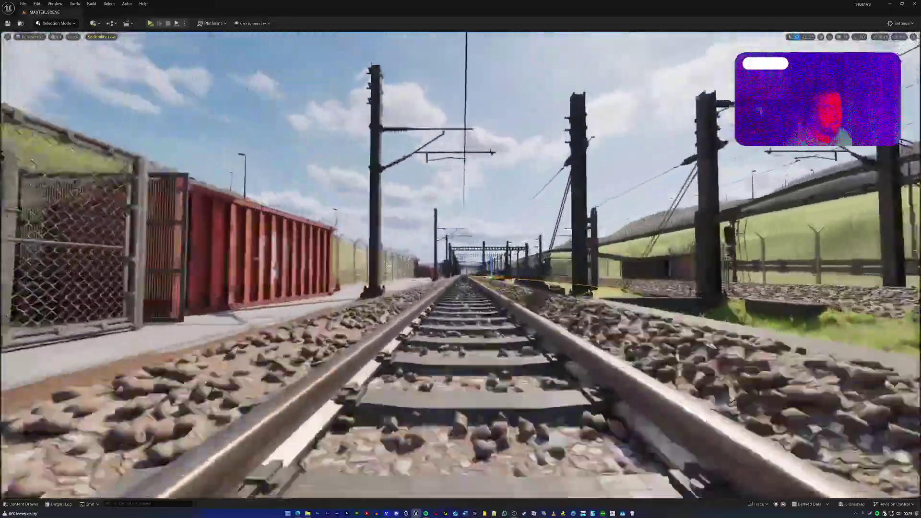
right_click_drag(354, 267, 437, 262)
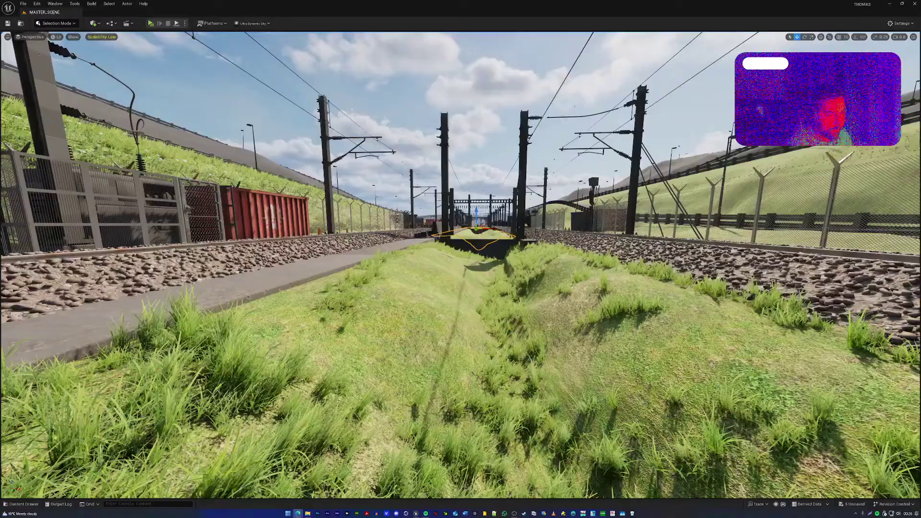
Apply the concrete material to the checkered lid slab of the block beside the ballast
right_click_drag(461, 269, 464, 247)
key("w")
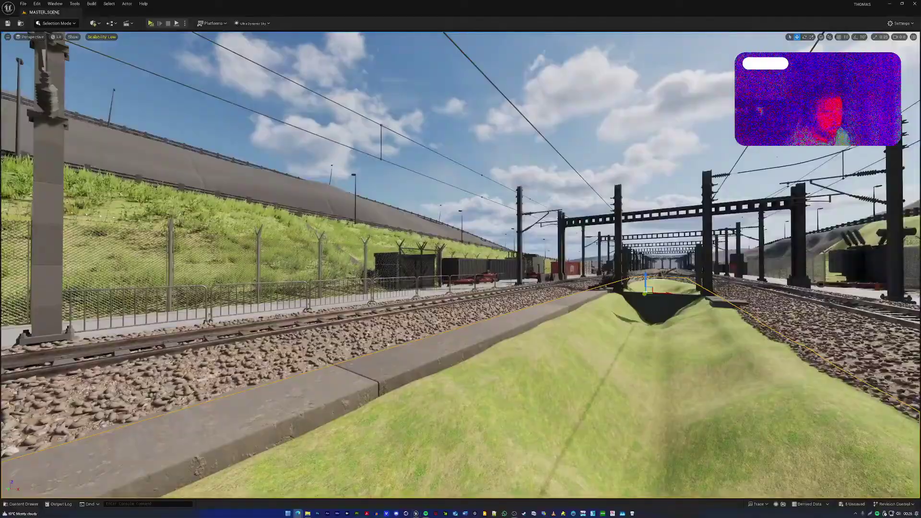
right_click_drag(732, 358, 677, 358)
right_click_drag(527, 347, 605, 379)
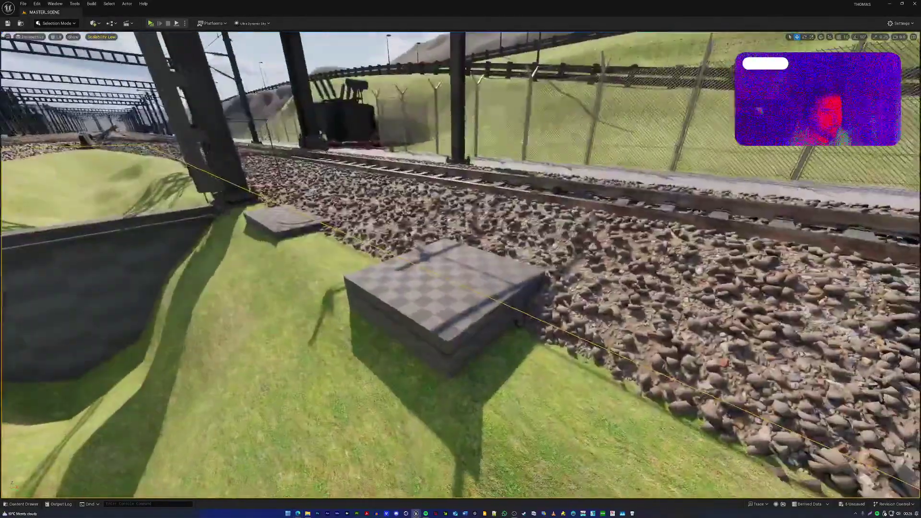
left_click(459, 322)
right_click_drag(458, 325, 472, 294)
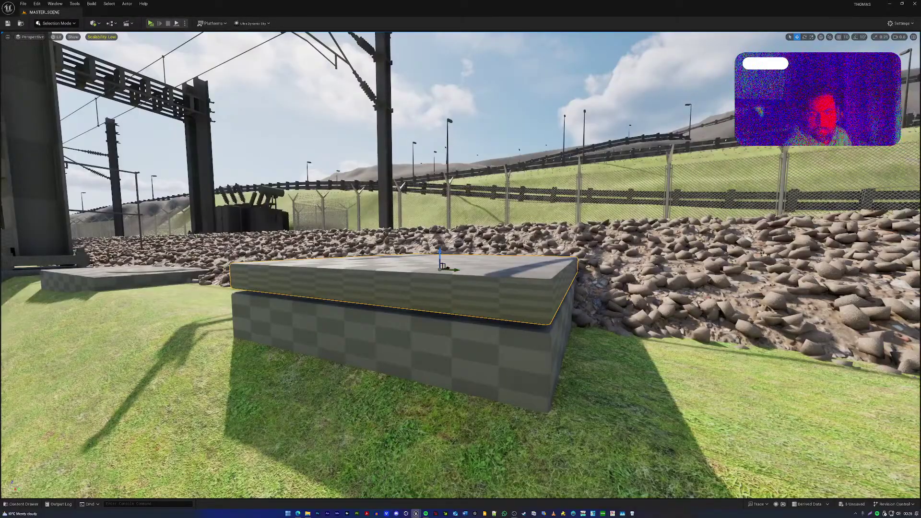
left_click_drag(878, 294, 490, 277)
Apply the concrete material to the base block underneath the concrete lid slab
key("w")
mouse_move(489, 277)
right_mouse_down()
mouse_move(490, 249)
mouse_move(485, 293)
mouse_move(482, 246)
mouse_move(476, 287)
right_mouse_up()
key("s")
key("w")
key("s")
left_click(479, 323)
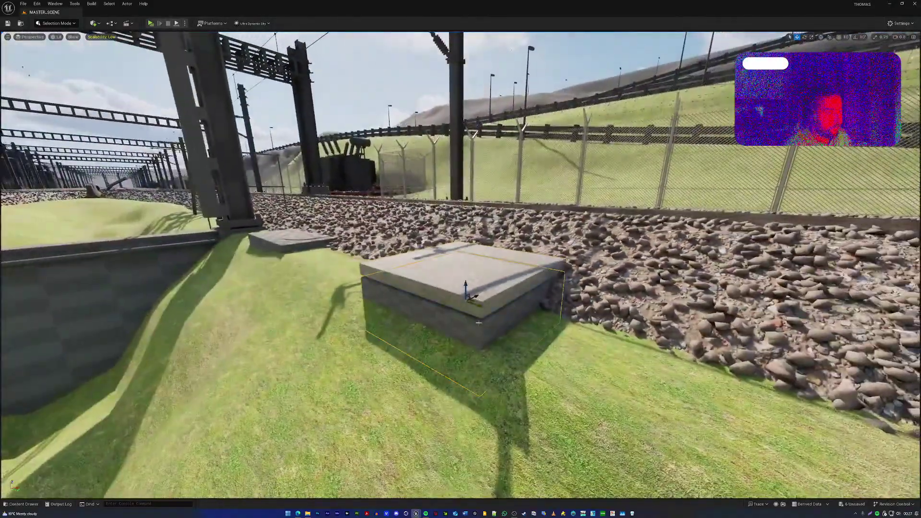
left_click_drag(919, 307, 430, 317)
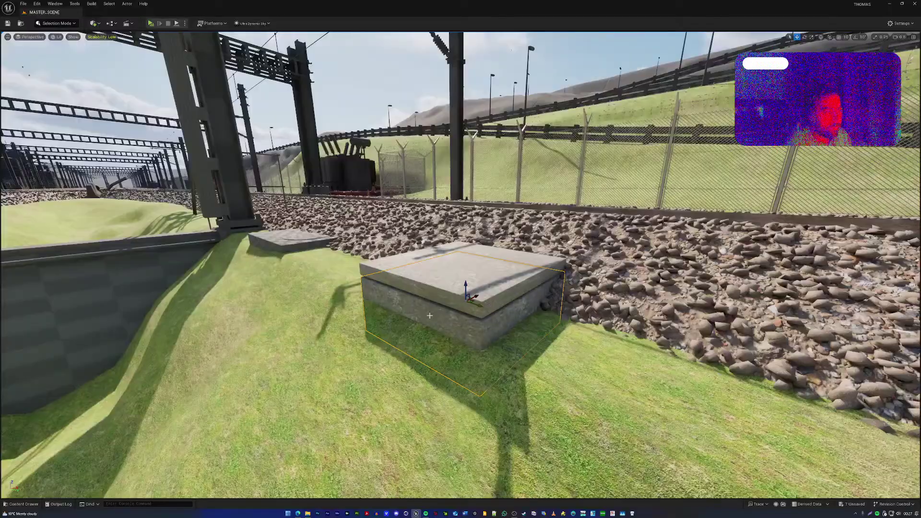
Apply the concrete material to the flat slab with the round cover next to the gantry pillar
right_click_drag(430, 317, 411, 301)
key("a")
key("s")
key("w")
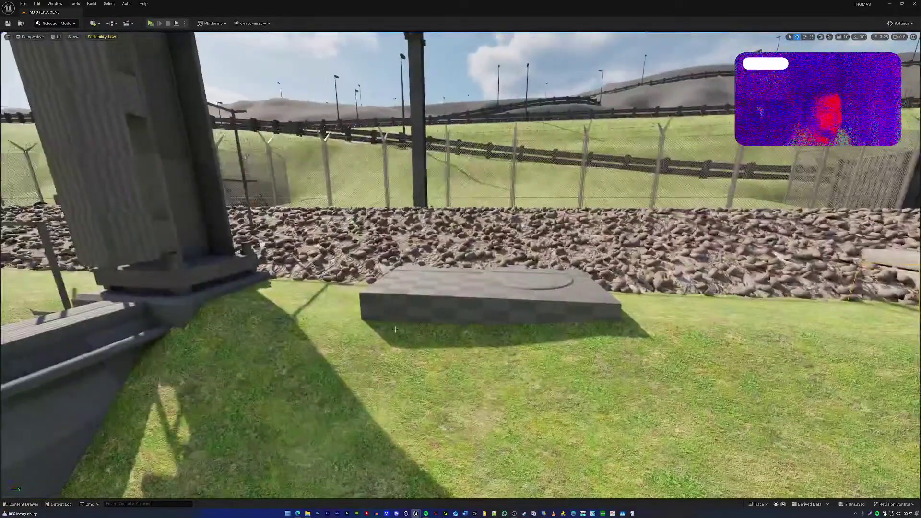
left_click(410, 301)
left_click_drag(919, 288, 451, 298)
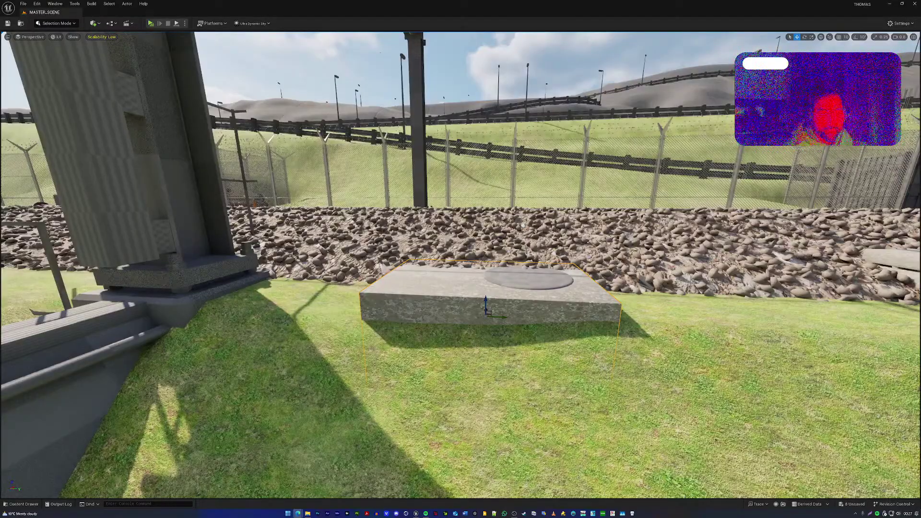
Examine the ballast slopes along the tracks, selecting the scattered stones to check their coverage
right_click_drag(523, 250, 250, 297)
key("w")
key("w")
key("w")
key("w")
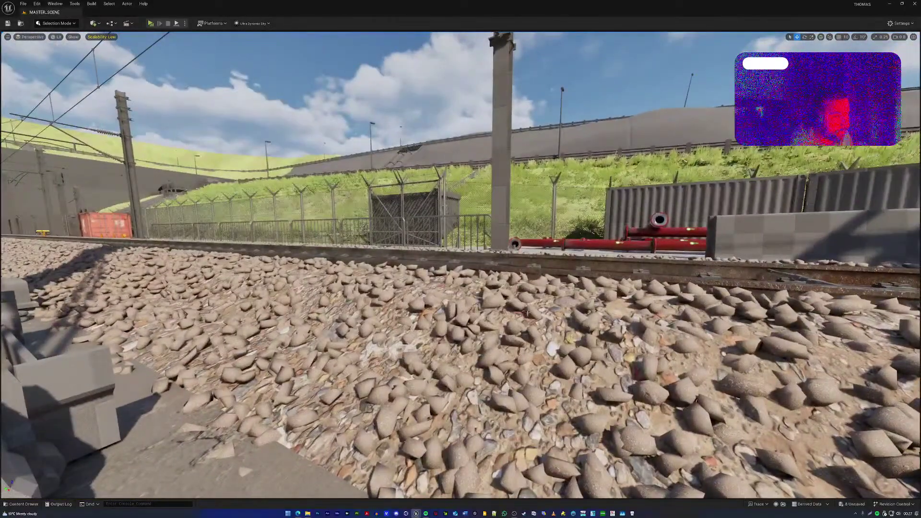
left_click(778, 302)
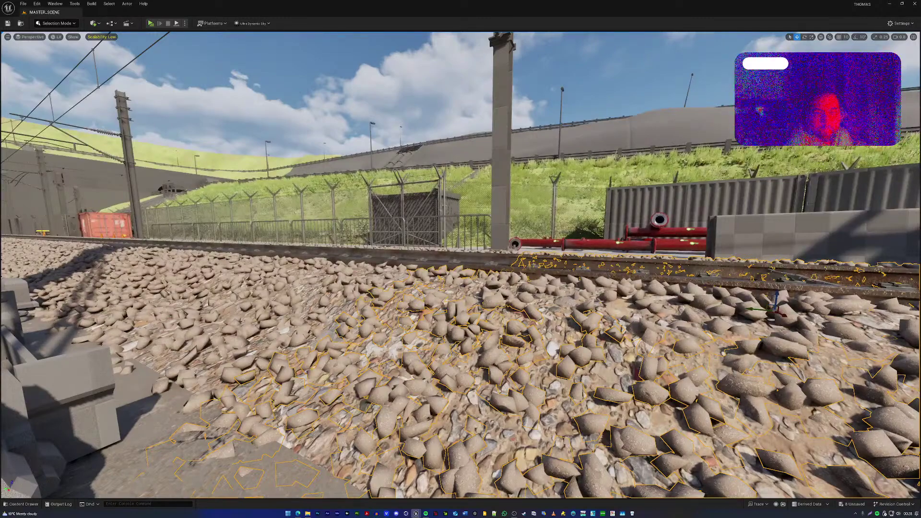
right_click_drag(660, 275, 569, 319)
key("w")
left_click(569, 319)
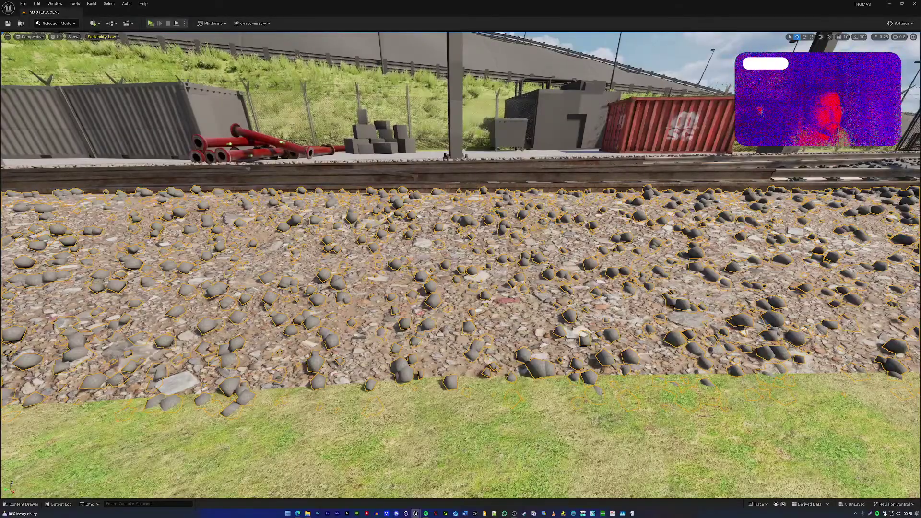
key("Escape")
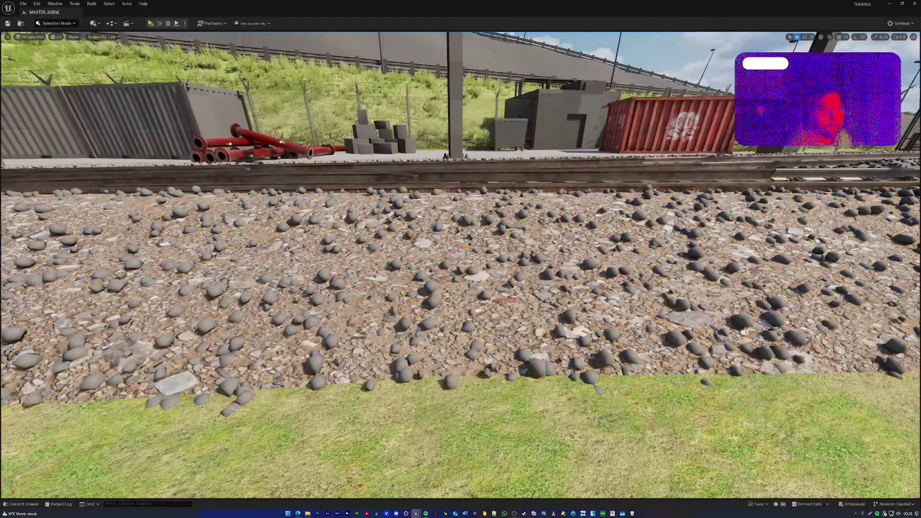
key("ctrl+z")
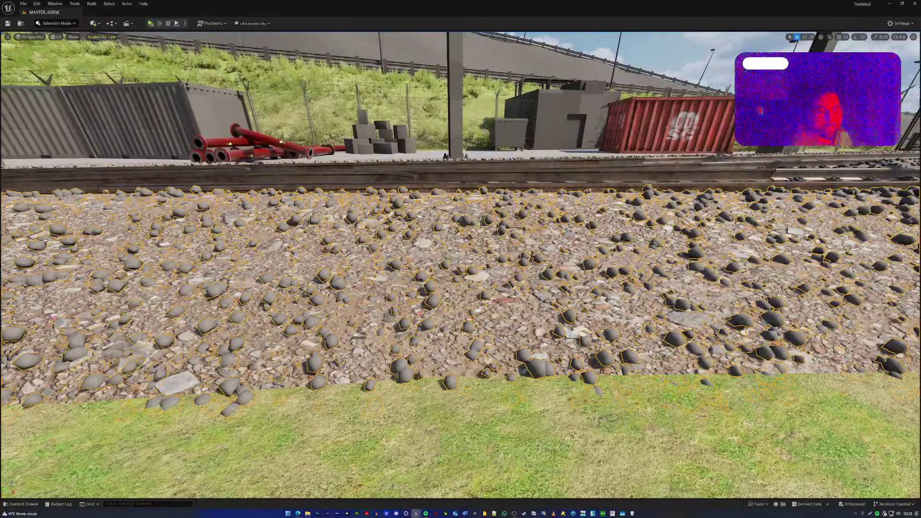
Apply the gravel material to the plain grey ground strip between the rails at the track switch
key("w")
right_click_drag(461, 265, 470, 288)
key("s")
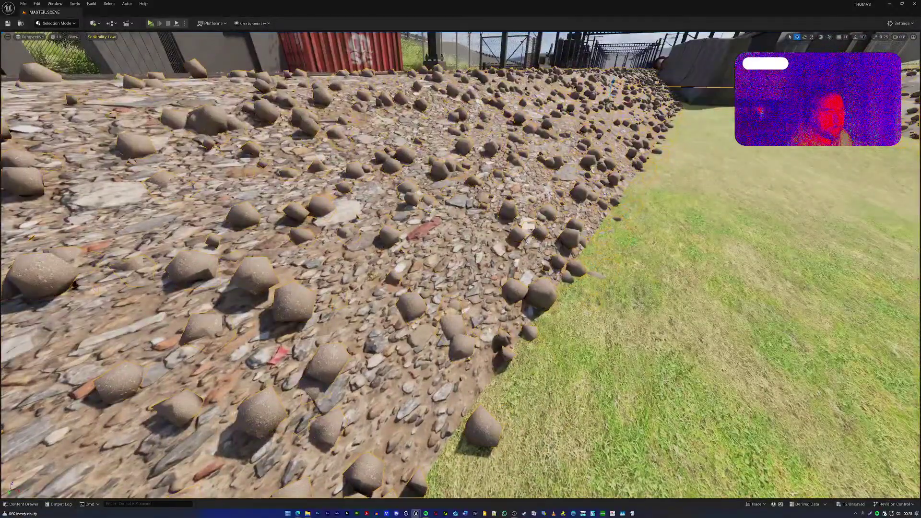
right_click_drag(510, 295, 466, 287)
right_click_drag(509, 321, 509, 321)
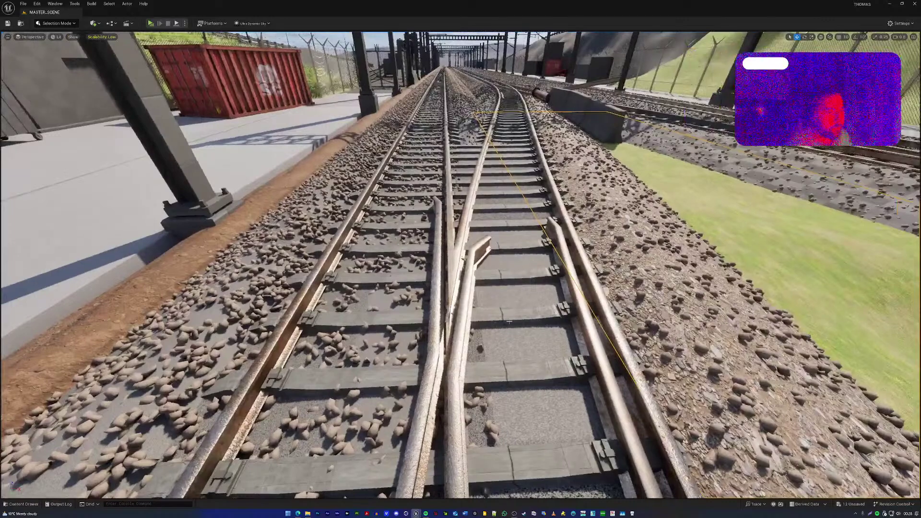
left_click(670, 299)
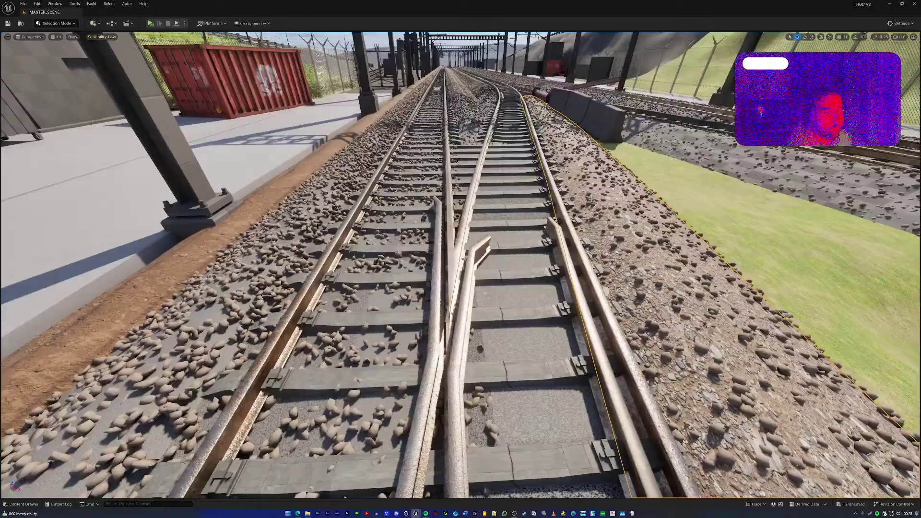
left_click(502, 295)
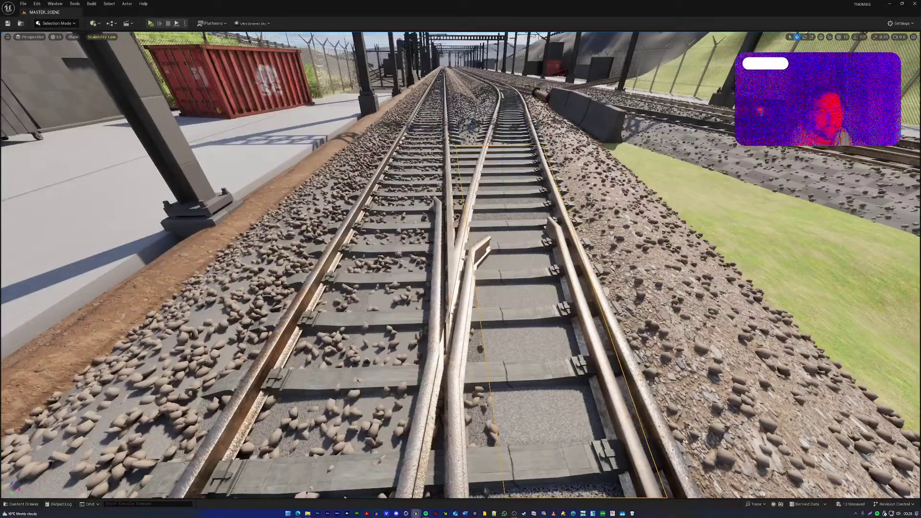
left_click_drag(811, 288, 512, 265)
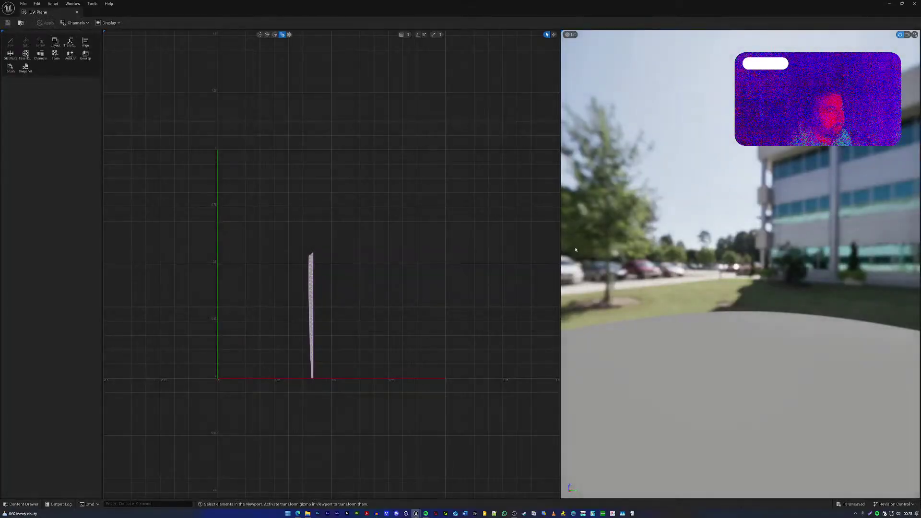
Unwrap the UVs of the ground strip with UV Unwrap and accept the new layout
left_click(907, 35)
key("s")
right_click_drag(768, 240, 783, 320)
key("a")
left_click(595, 260)
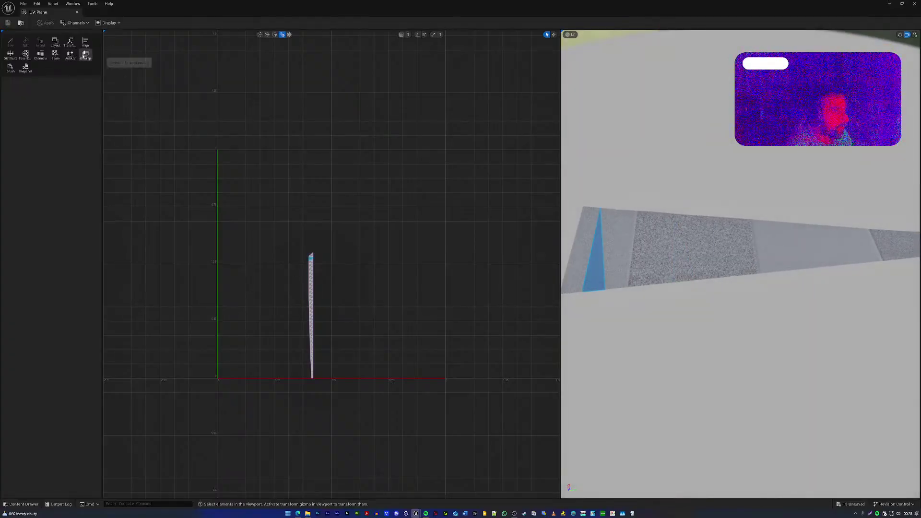
left_click(85, 56)
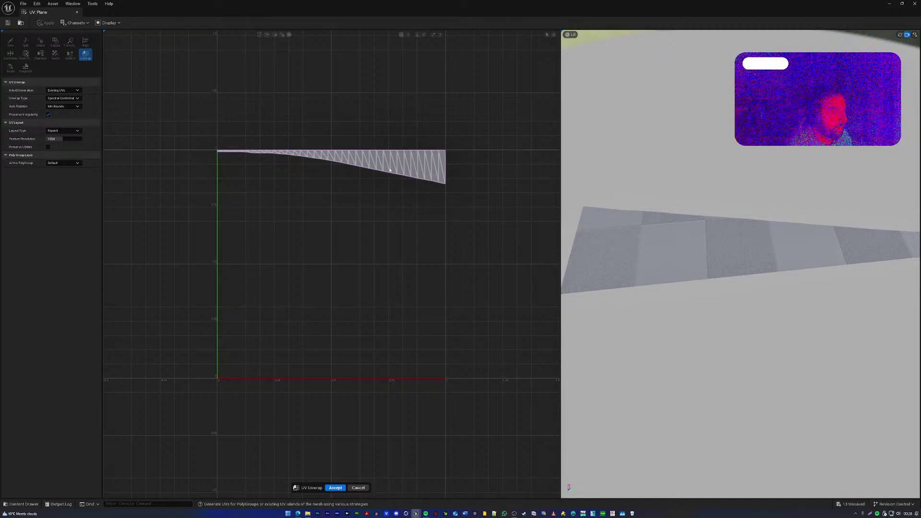
left_click(336, 488)
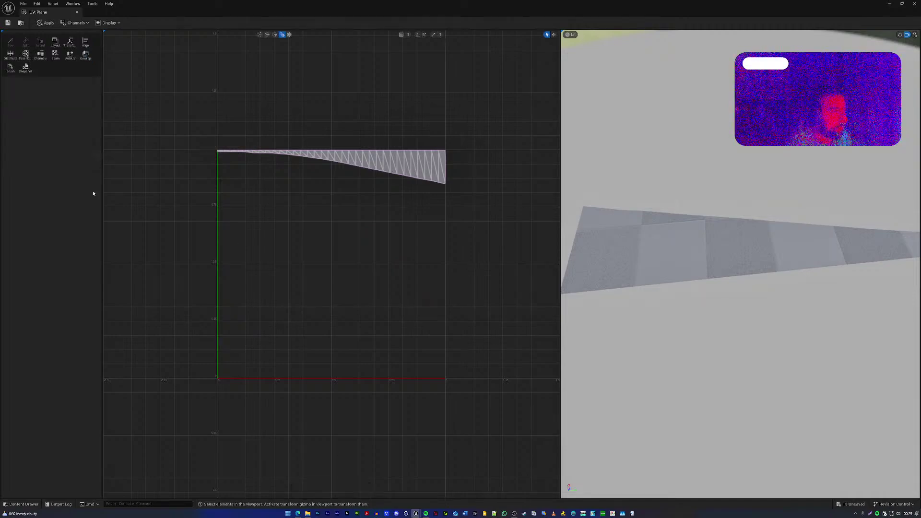
Scale the strip's UVs by 5 on both axes with UV Transform
left_click(69, 42)
left_click(53, 192)
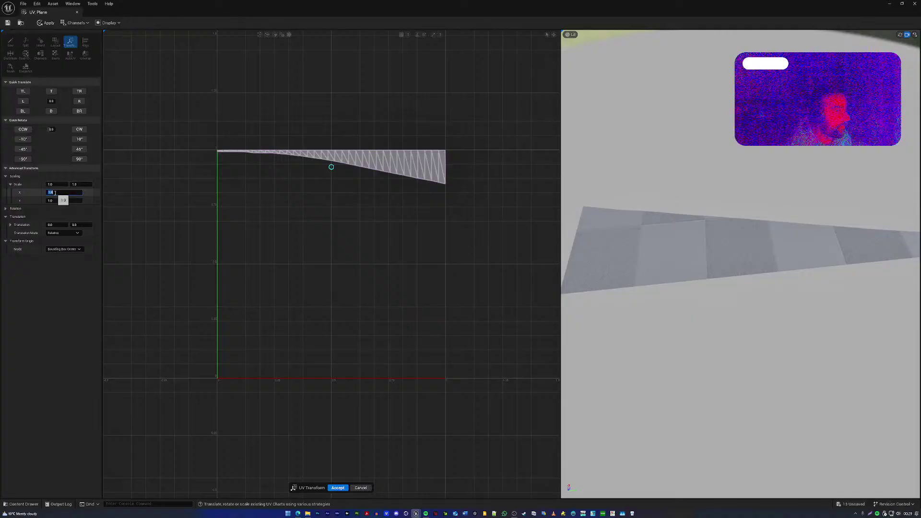
type("5")
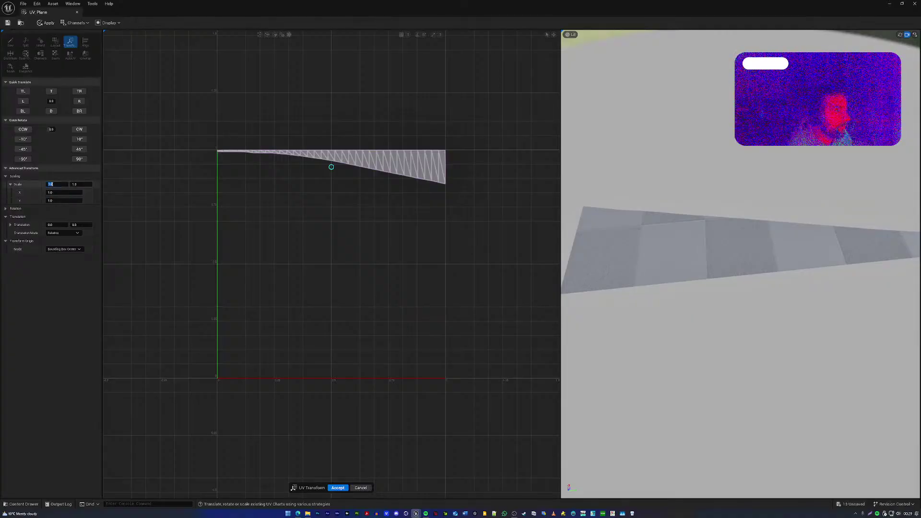
left_click(76, 184)
type("5")
key("Return")
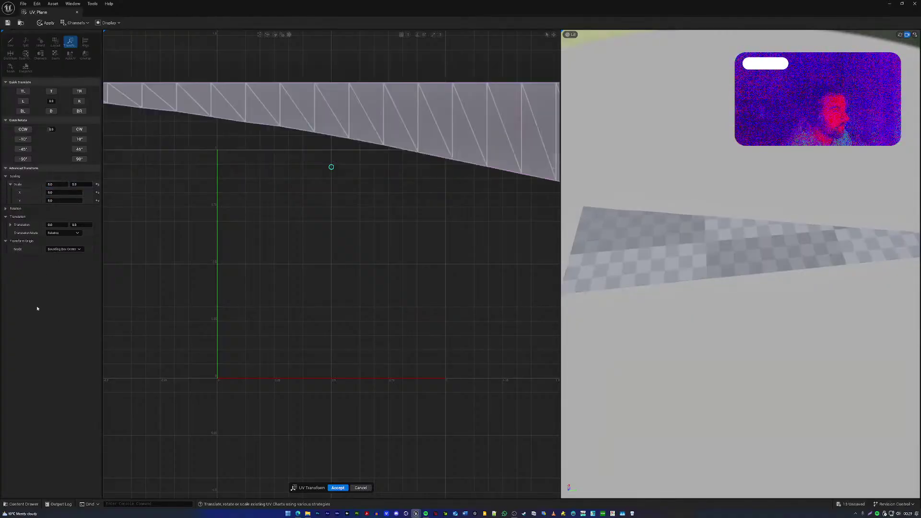
Raise the UV scale to 6 on both axes, apply the transform to the mesh and close the UV editor
left_click(51, 184)
type("6")
key("Return")
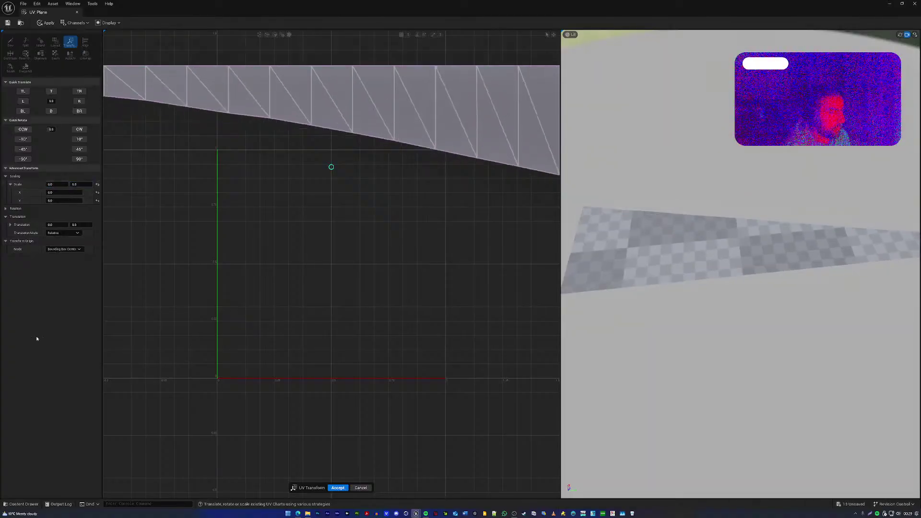
key("w")
right_click_drag(686, 306, 667, 315)
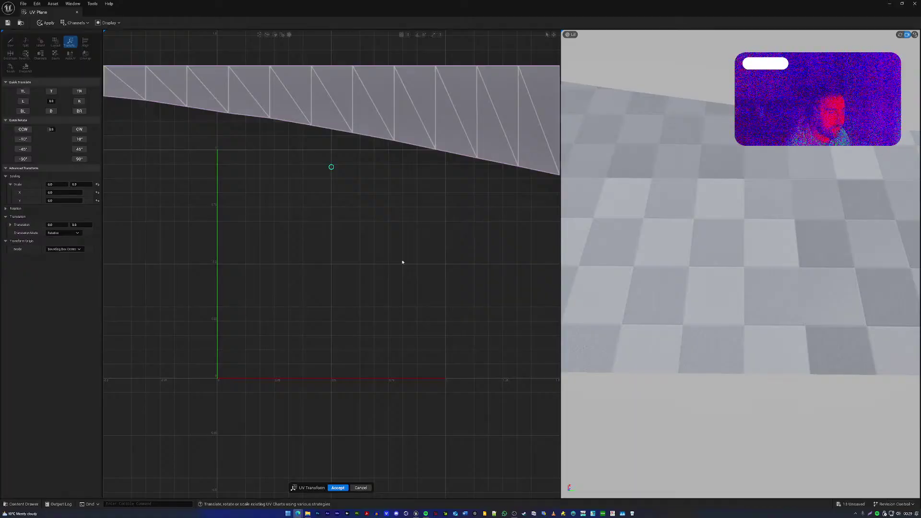
left_click(337, 488)
left_click(46, 22)
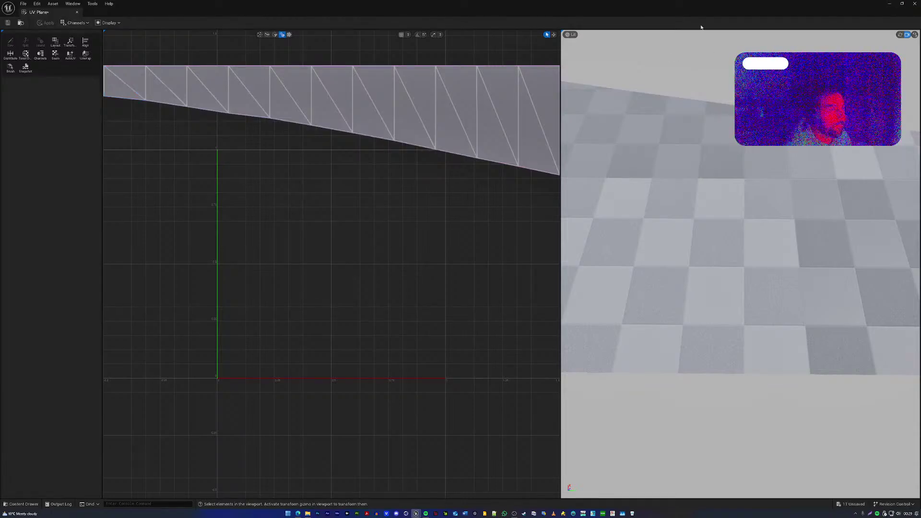
left_click(77, 12)
Apply the gravel material from the neighbouring ballast to the plain grey ground block beside the track
key("w")
right_click_drag(460, 259, 456, 338)
key("s")
mouse_move(358, 276)
right_mouse_down()
mouse_move(364, 268)
mouse_move(358, 276)
right_mouse_up()
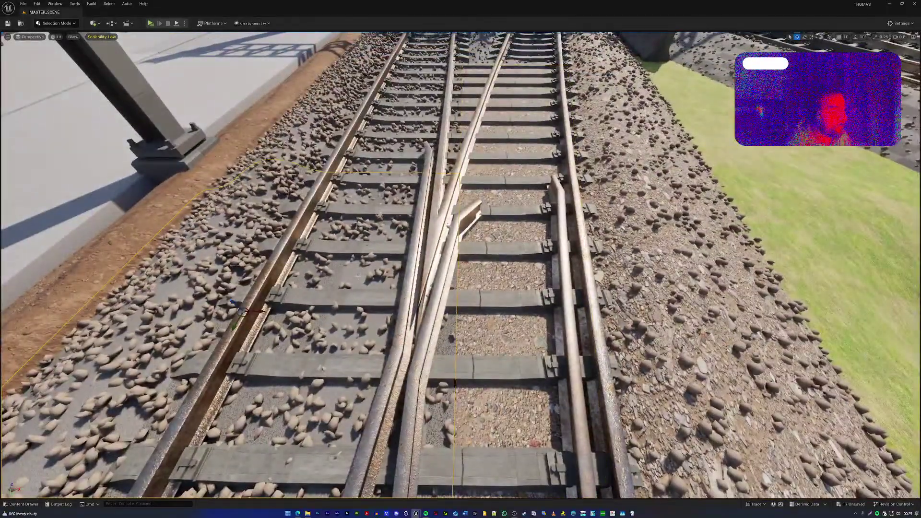
right_click_drag(355, 281, 541, 248)
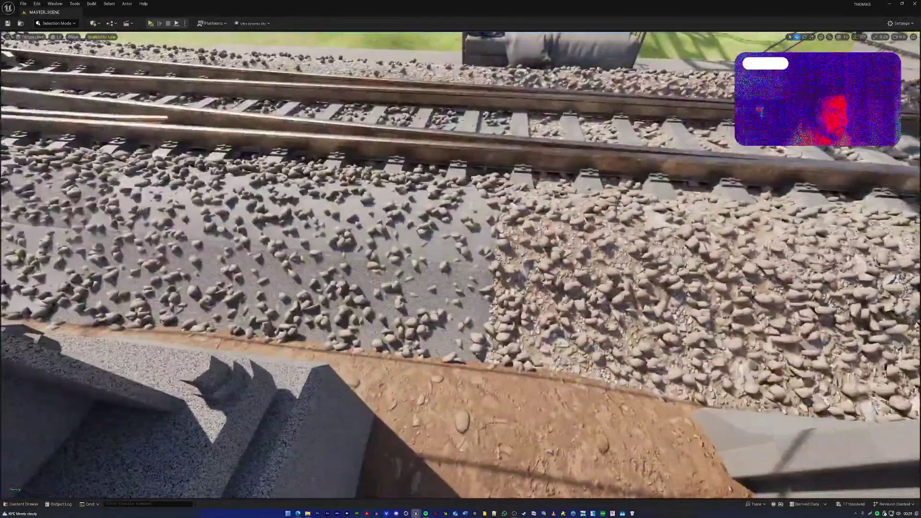
left_click(540, 247)
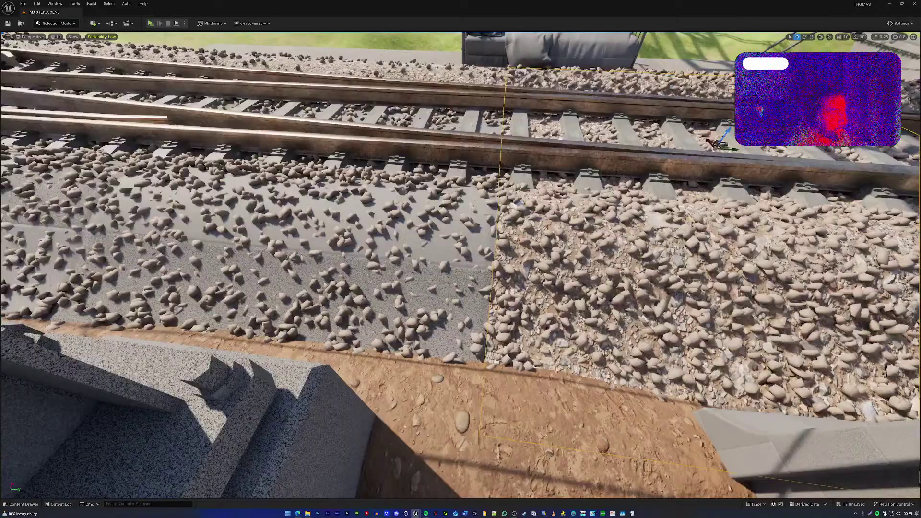
left_click(459, 232)
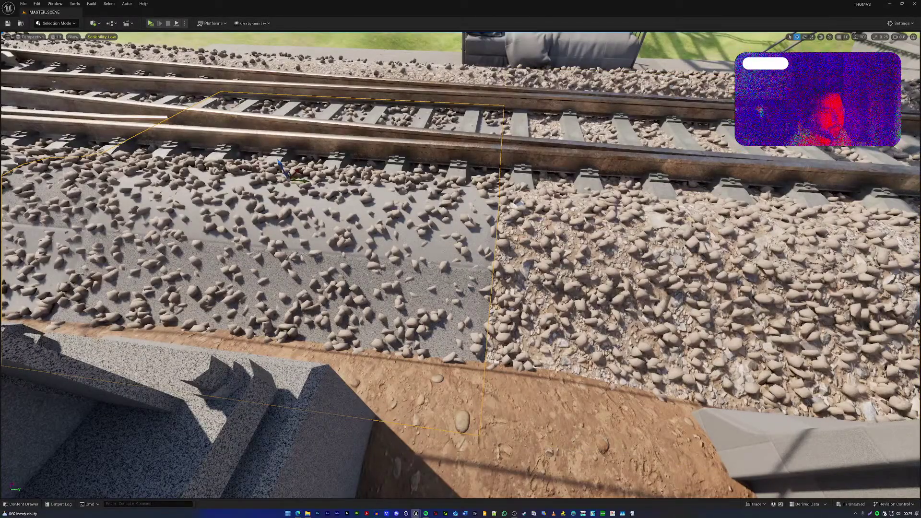
left_click(540, 243)
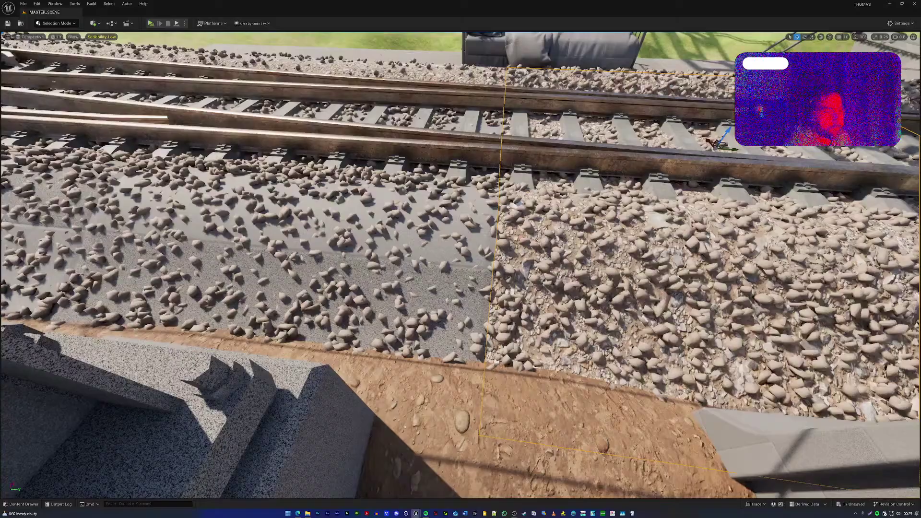
left_click(459, 232)
left_click_drag(514, 261, 461, 254)
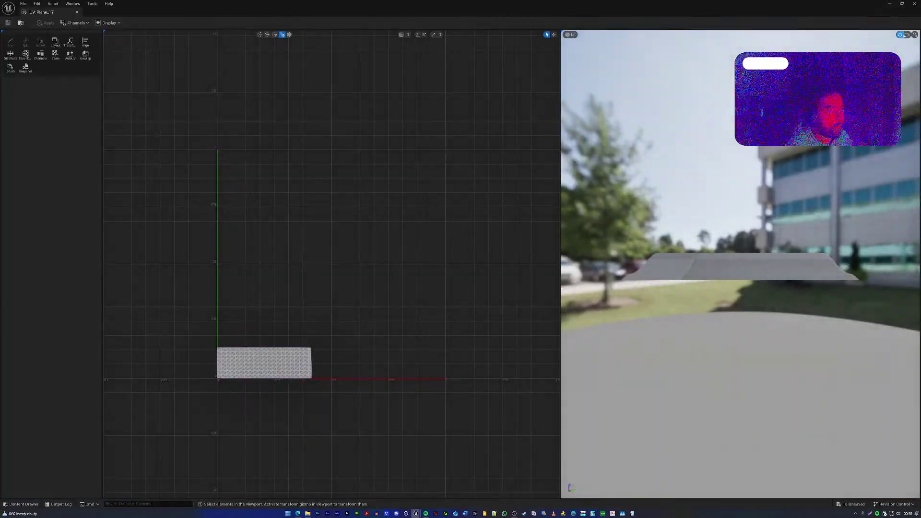
Scale the ground block's UVs to about 4.5 on X and 20.6 on Y with UV Transform
scroll(747, 192, "up", 5)
right_click_drag(746, 192, 672, 264)
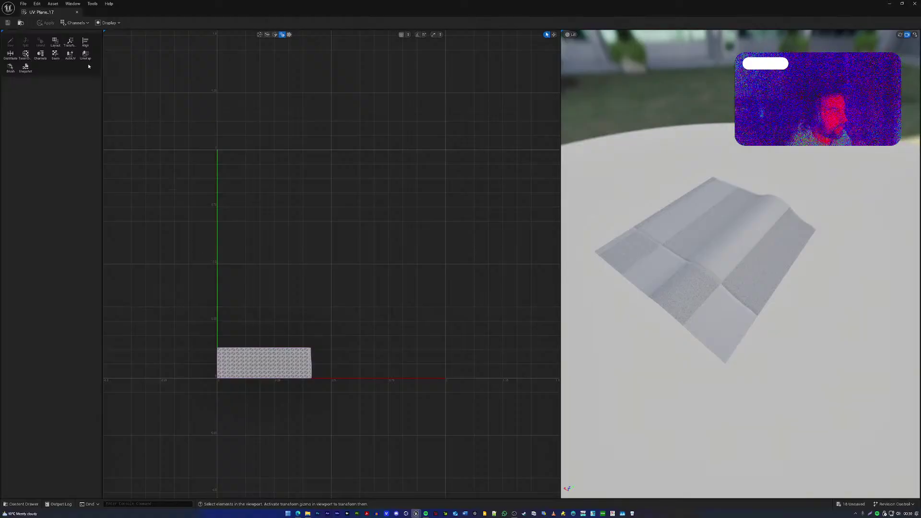
left_click(70, 44)
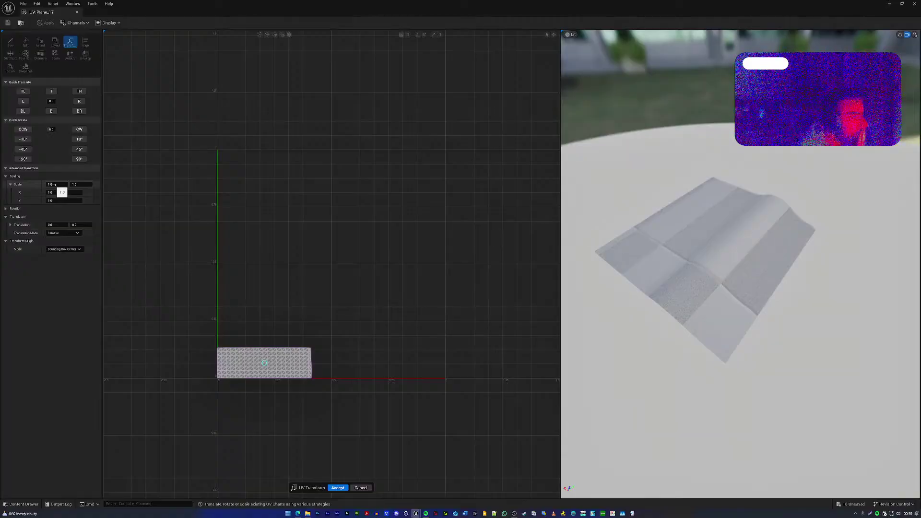
left_click_drag(54, 184, 98, 185)
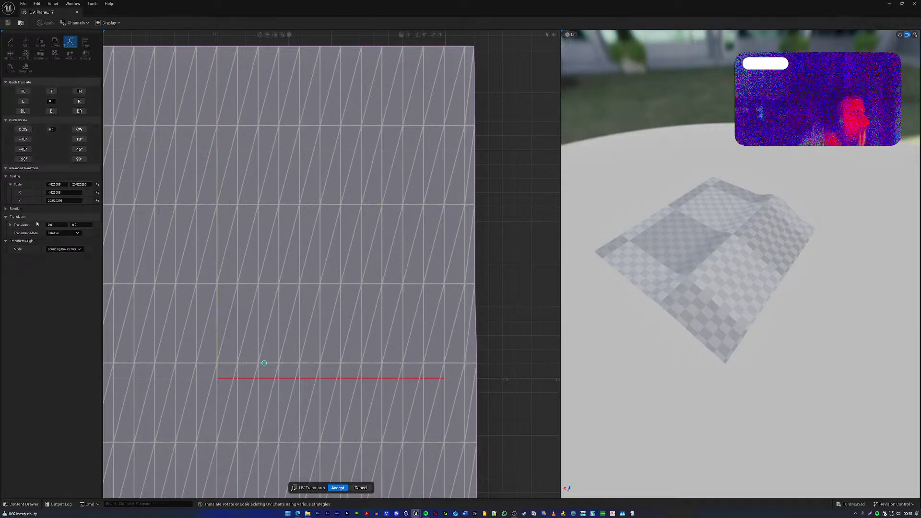
Offset the block's UVs by about -0.17 on X and -0.16 on Y, apply the transform and close the UV editor
mouse_move(56, 225)
left_mouse_down()
mouse_move(82, 224)
mouse_move(72, 225)
left_mouse_up()
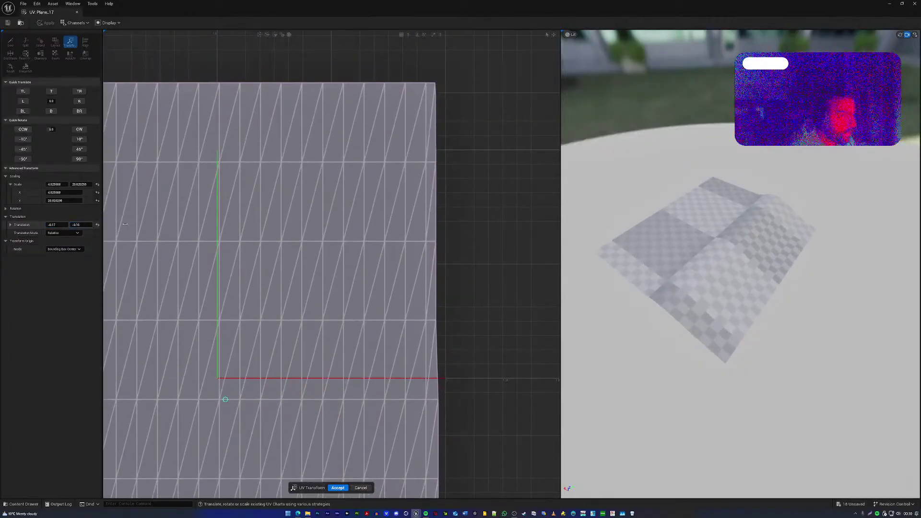
right_click_drag(691, 268, 729, 245)
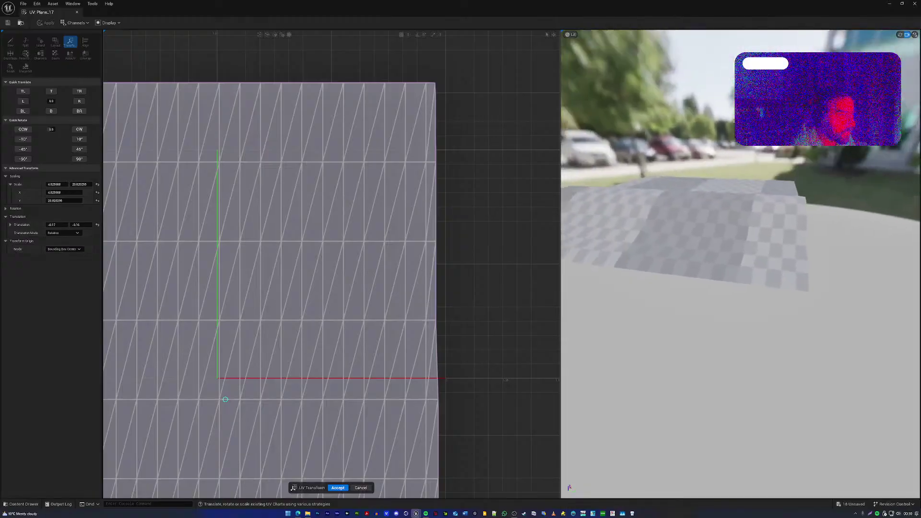
mouse_move(592, 231)
right_mouse_down()
mouse_move(612, 254)
mouse_move(592, 231)
right_mouse_up()
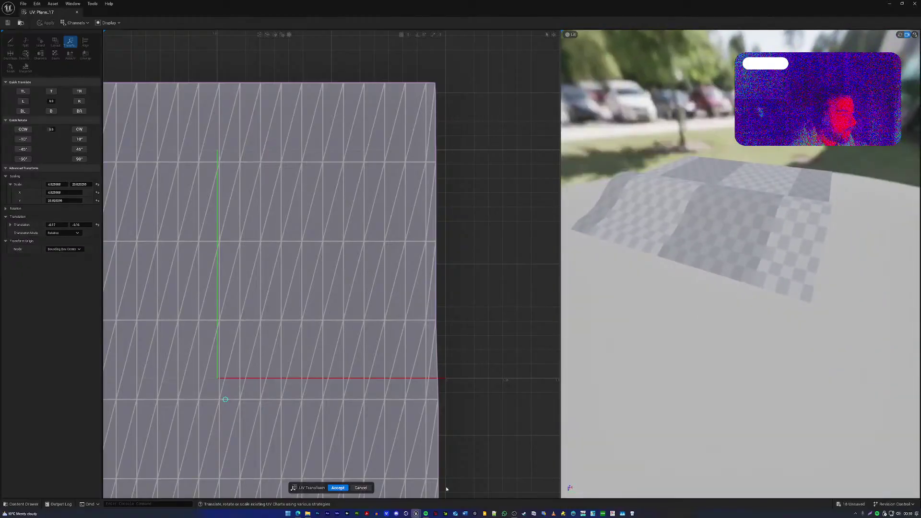
left_click(338, 488)
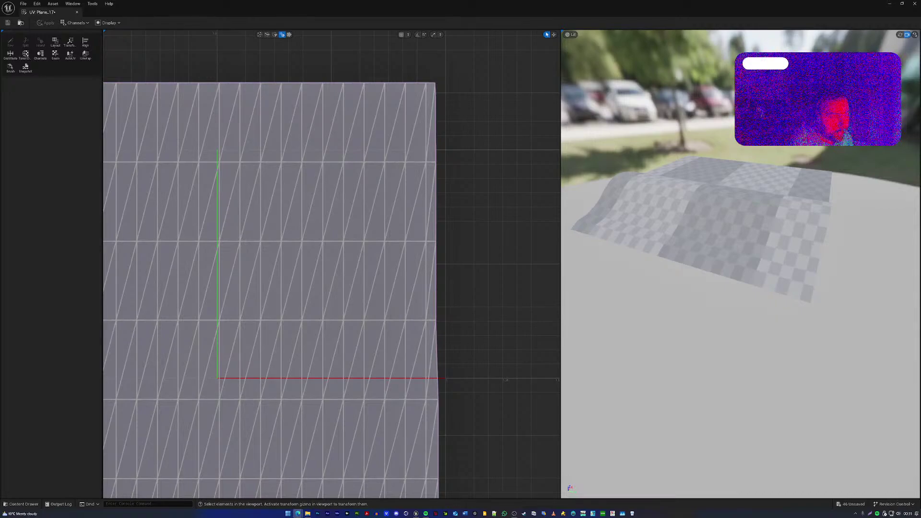
left_click(77, 12)
Inspect the scene around the tracks, including the stacked red pipes with the bp logo
right_click_drag(476, 184, 351, 144)
key("w")
key("s")
key("d")
key("d")
key("w")
key("s")
key("w")
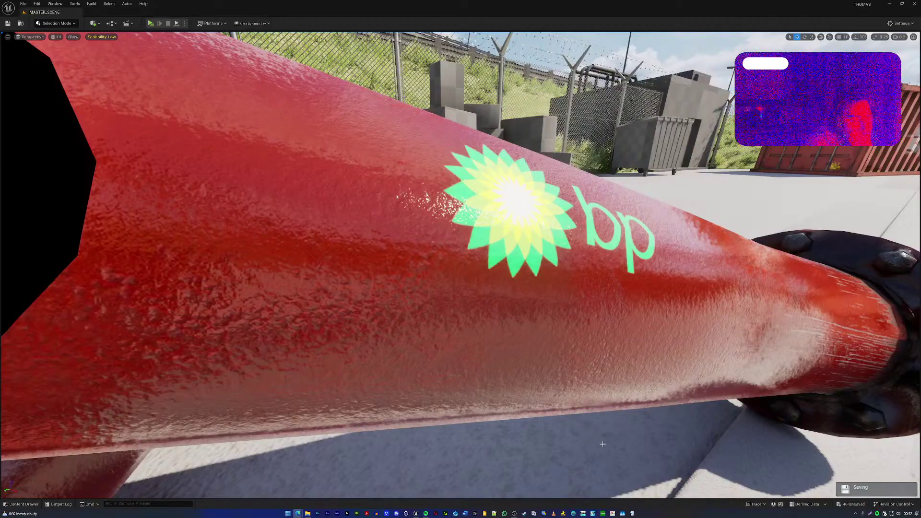
right_click_drag(603, 443, 563, 408)
key("s")
key("d")
key("d")
Apply the gravel material to the grey ground block under the rails at the track switch
right_click_drag(597, 352, 596, 352)
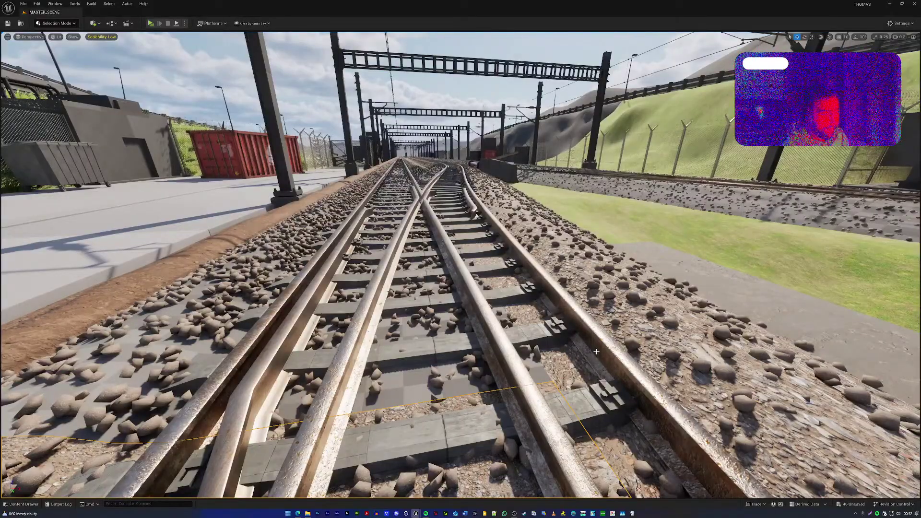
right_click_drag(567, 346, 473, 302)
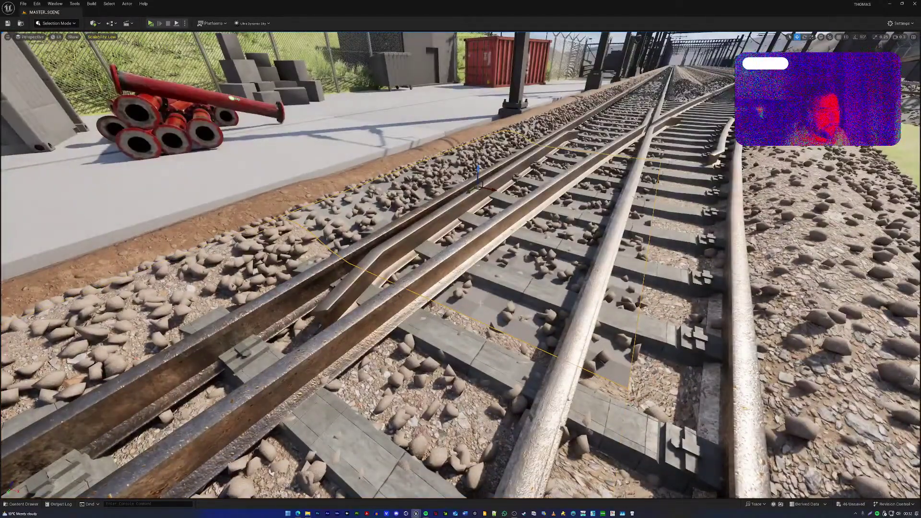
right_click_drag(473, 303, 542, 280)
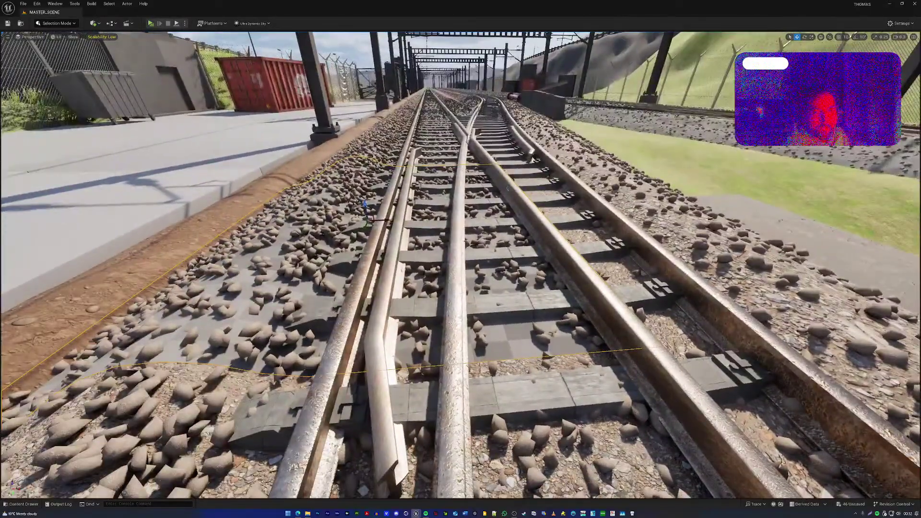
left_click(672, 235)
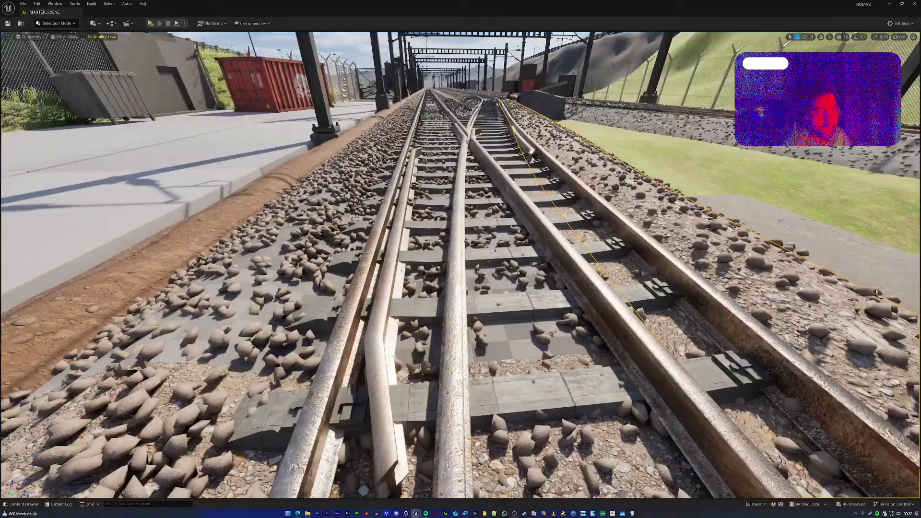
left_click(278, 279)
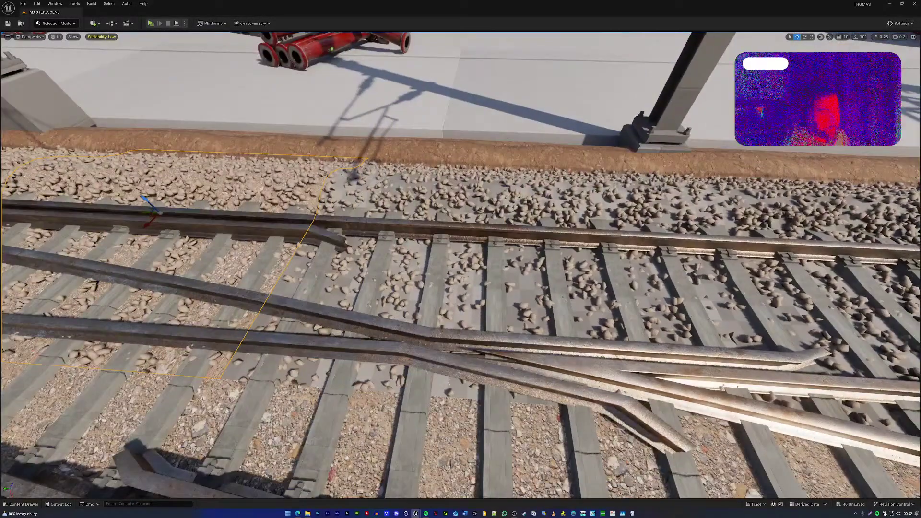
left_click(470, 293)
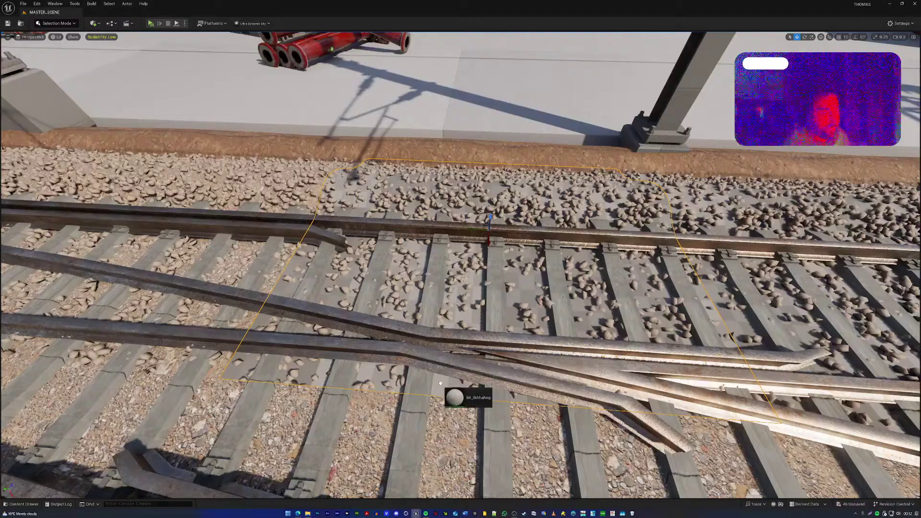
left_click_drag(441, 383, 440, 383)
Apply the gravel material to the next grey ground block along the track and to the curved track's ground mesh
key("d")
right_click_drag(521, 353, 521, 353)
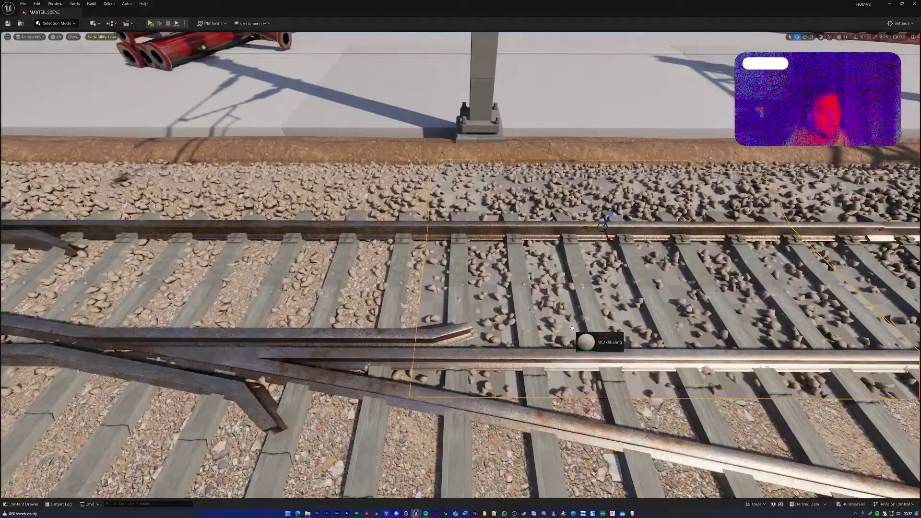
right_click_drag(520, 353, 521, 353)
left_click(406, 336)
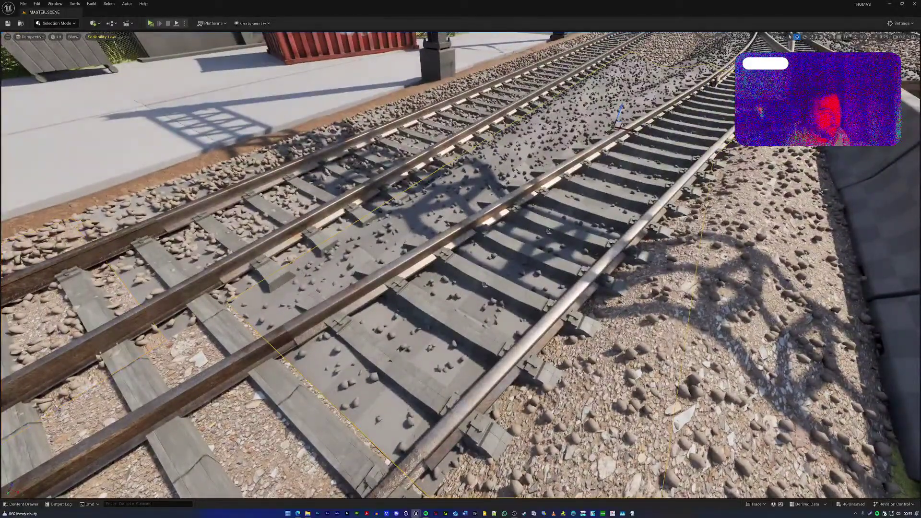
left_click_drag(528, 384, 440, 366)
Scale the curved track ground's UVs by 3 on X and about 4.25 on Y, apply them to the mesh and close the UV editor
right_click_drag(461, 259, 516, 259)
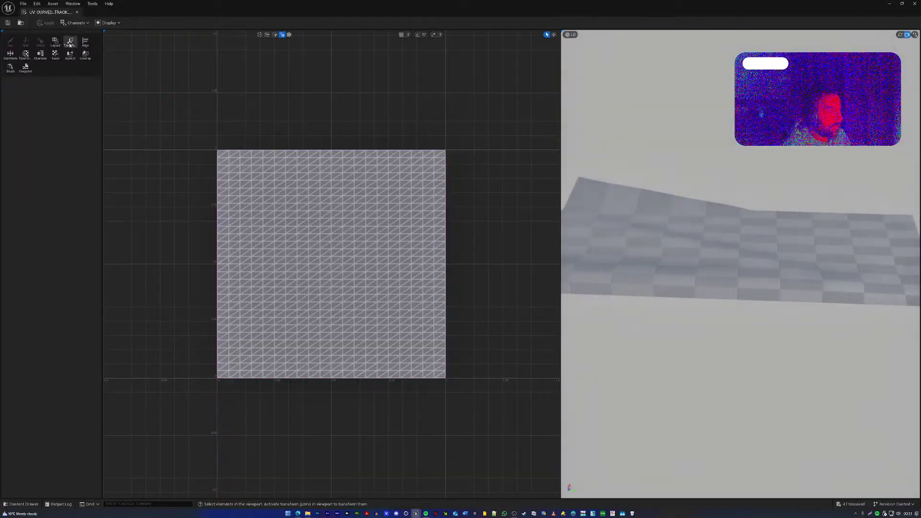
left_click(70, 43)
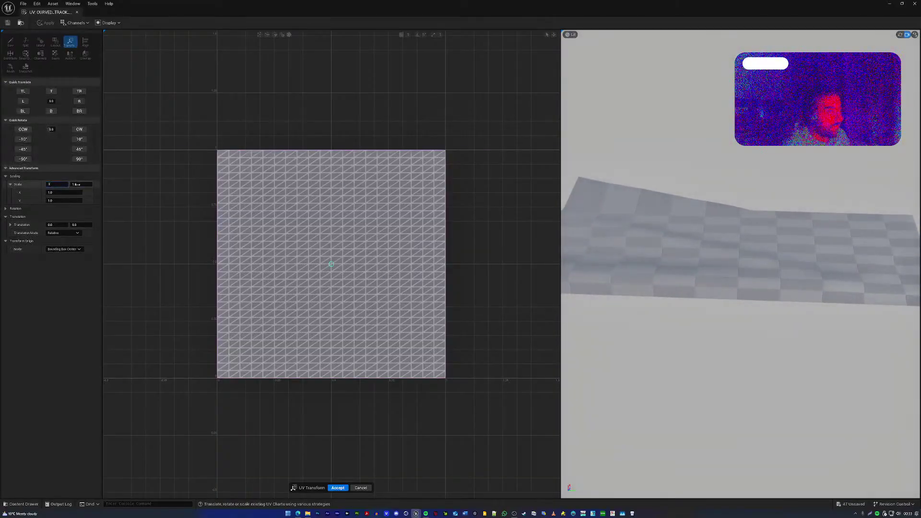
type("3")
key("Return")
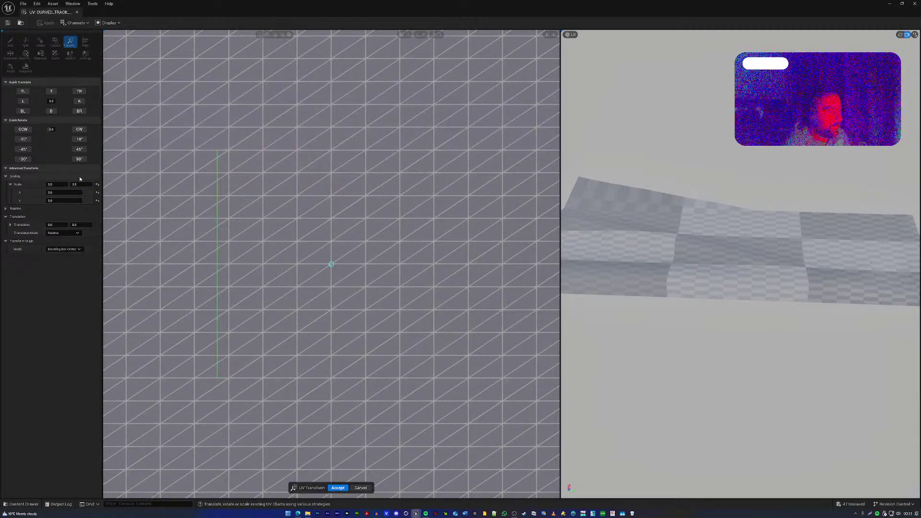
left_click_drag(80, 184, 96, 184)
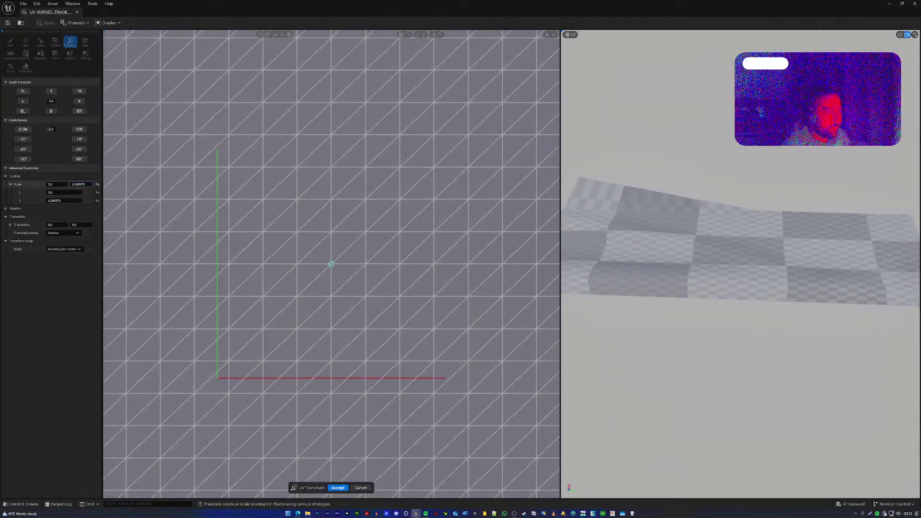
left_click(337, 487)
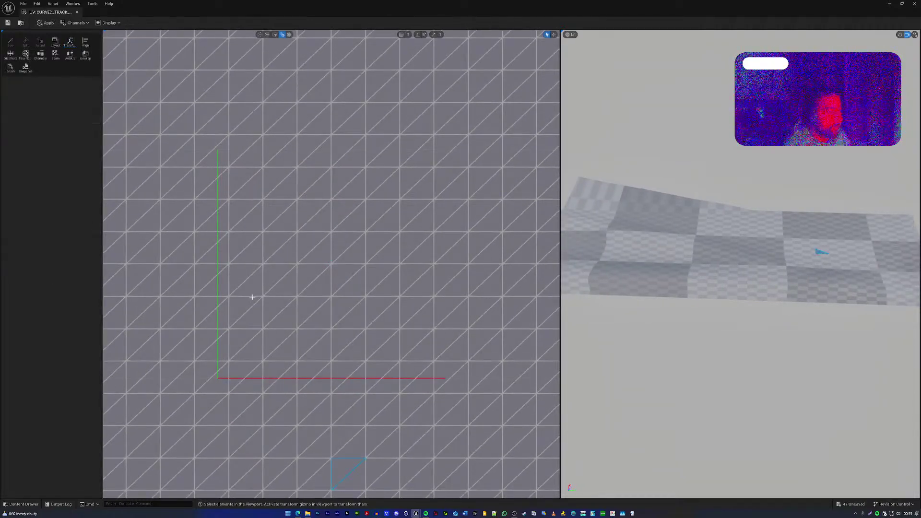
left_click(46, 22)
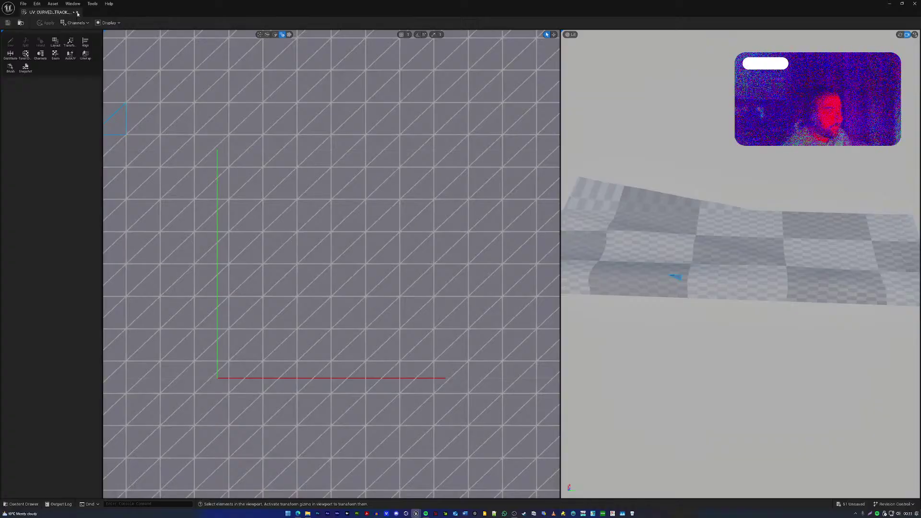
left_click(77, 13)
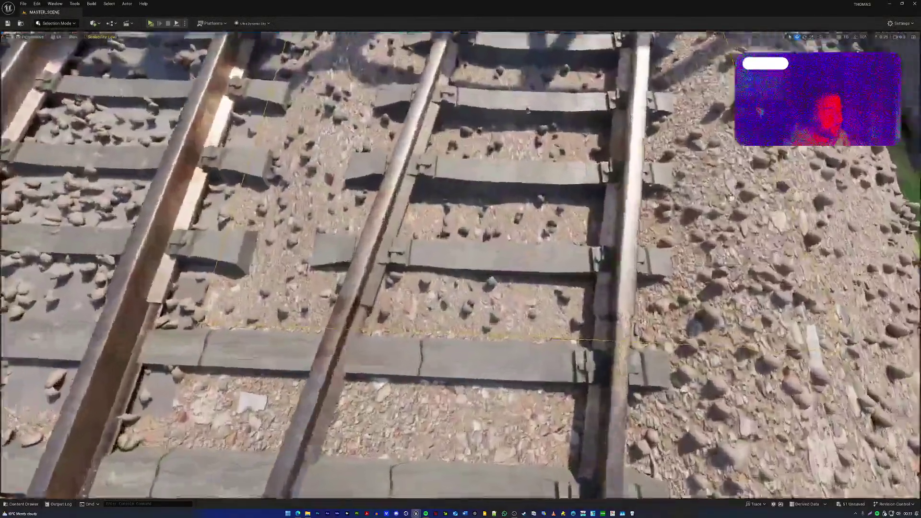
Check the gravel on the curved track ground, reopen its UVs and scale them by 0.75 on both axes
key("w")
key("d")
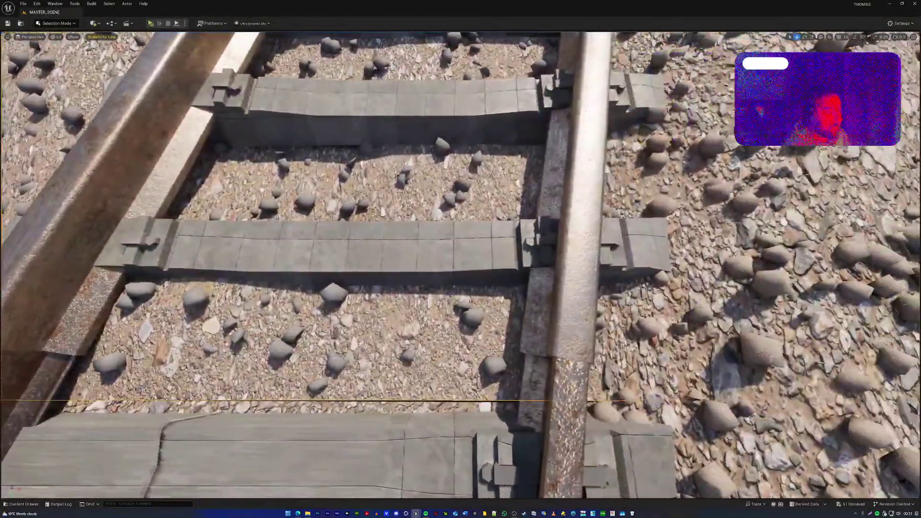
key("s")
right_click_drag(461, 265, 375, 197)
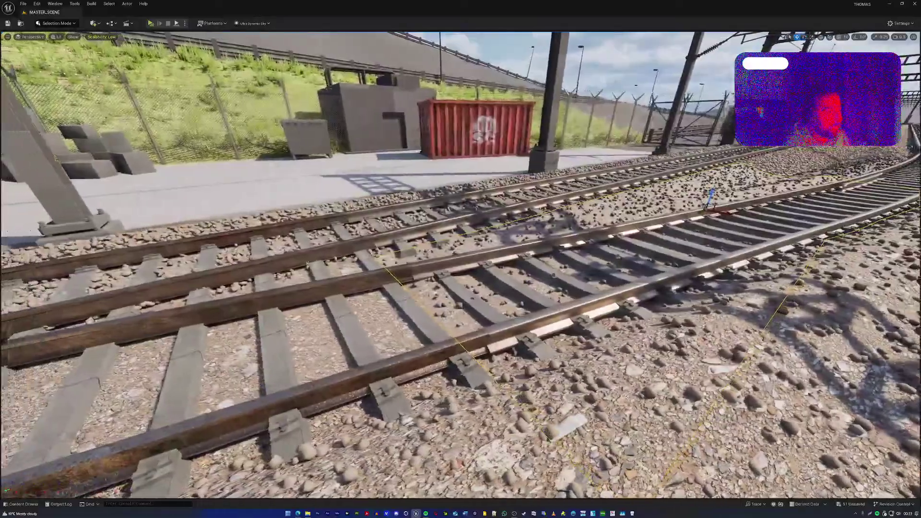
key("a")
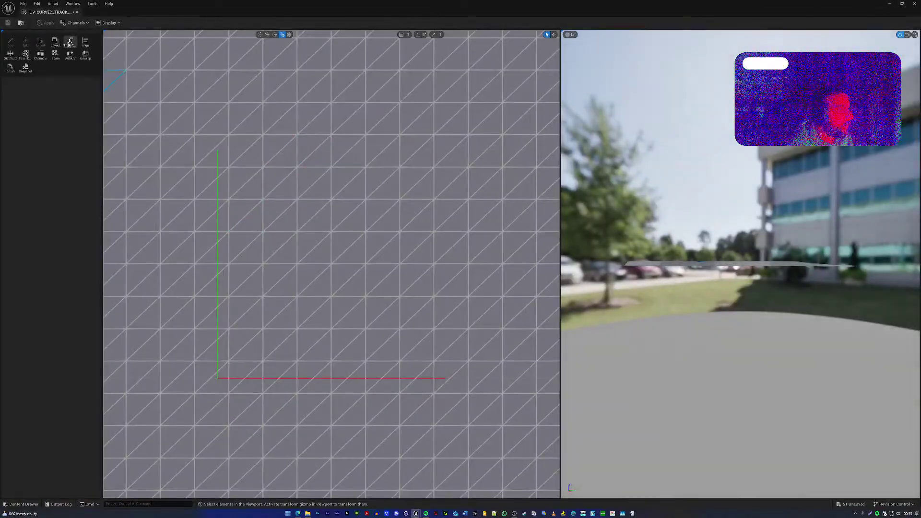
left_click(69, 43)
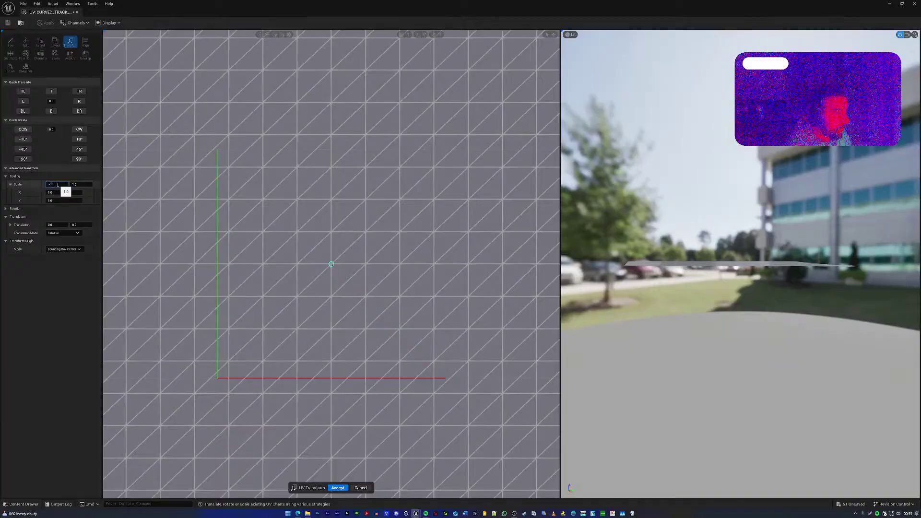
type("0.75")
key("Return")
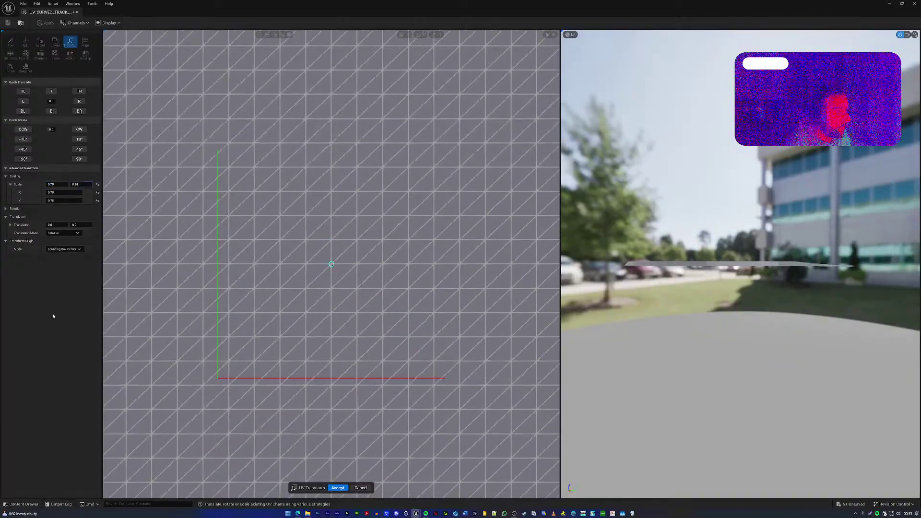
left_click(338, 488)
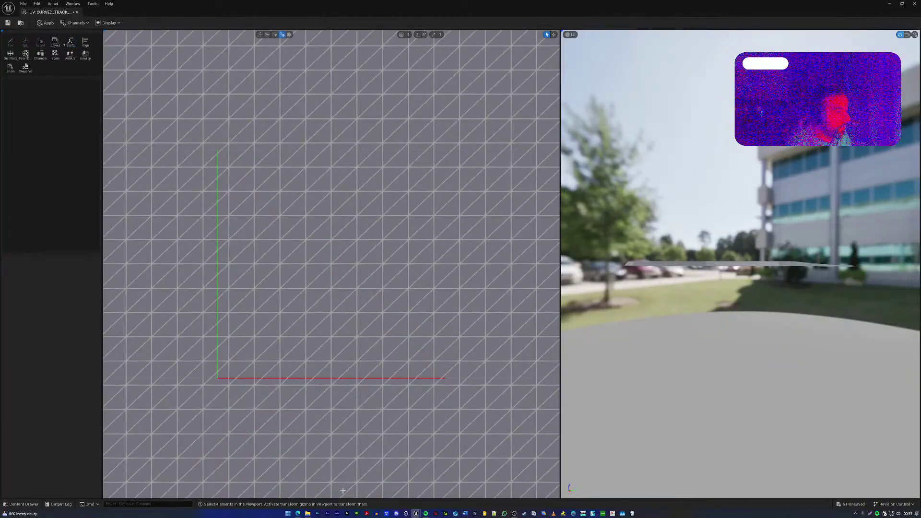
Close the curved track's UV editor and apply the gravel material to the grey ground blocks under the straight rails near the gantry's shadow
left_click(76, 12)
right_click_drag(461, 259, 686, 250)
key("w")
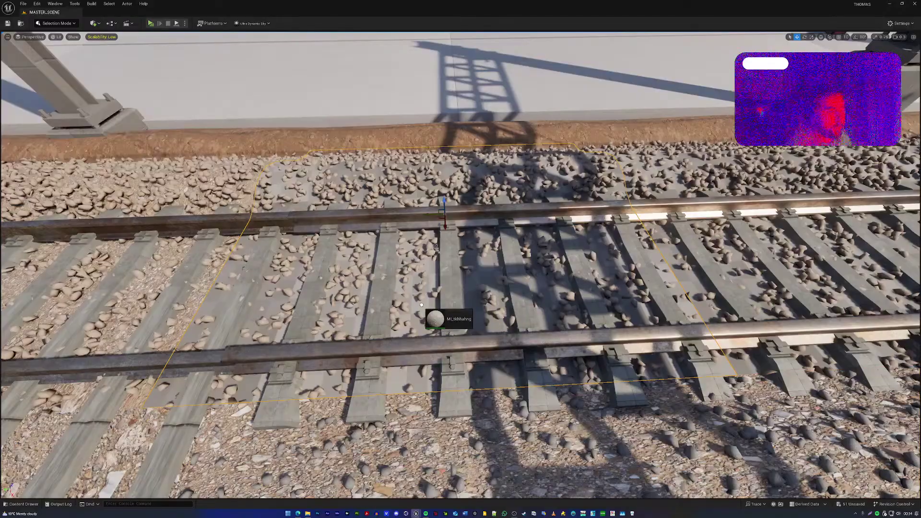
right_click_drag(435, 245, 407, 331)
left_click(403, 401)
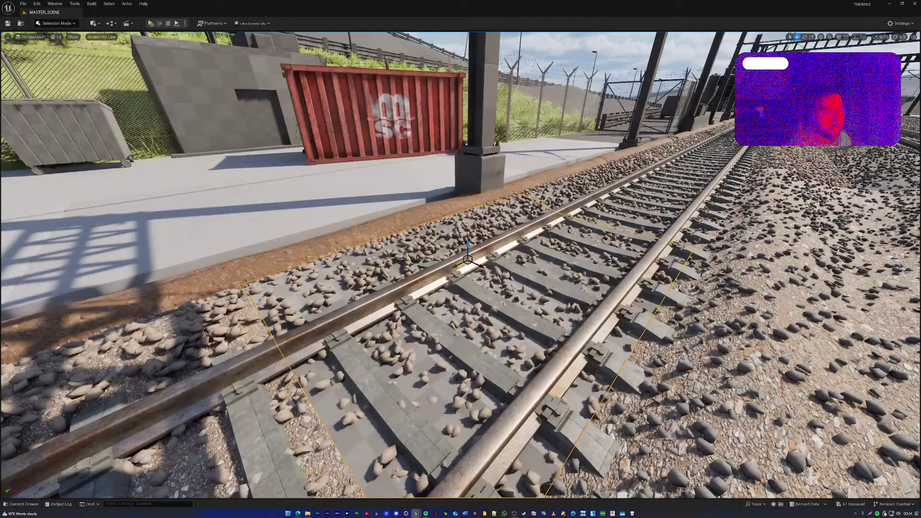
left_click_drag(917, 393, 416, 389)
Apply the gravel material to the next two grey ground blocks along the straight track opposite the red container
right_click_drag(416, 386, 285, 406)
key("w")
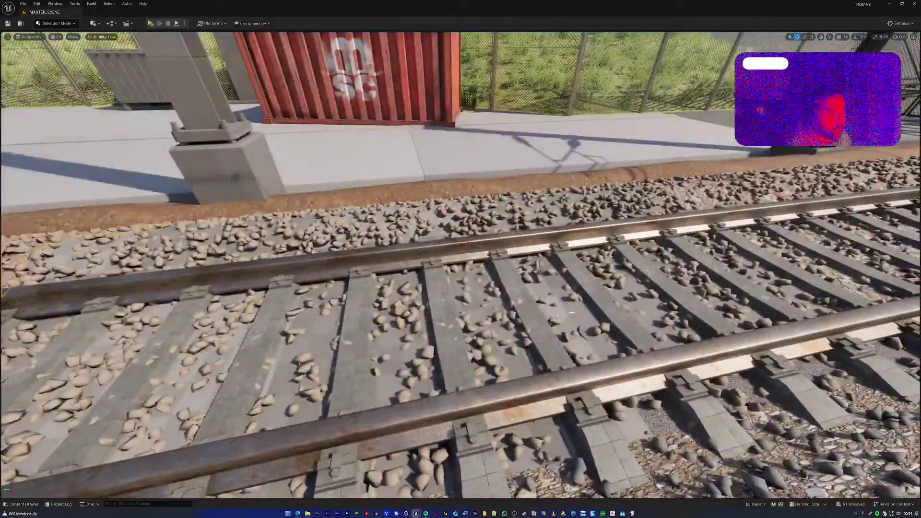
left_click(572, 312)
left_click_drag(873, 354, 578, 325)
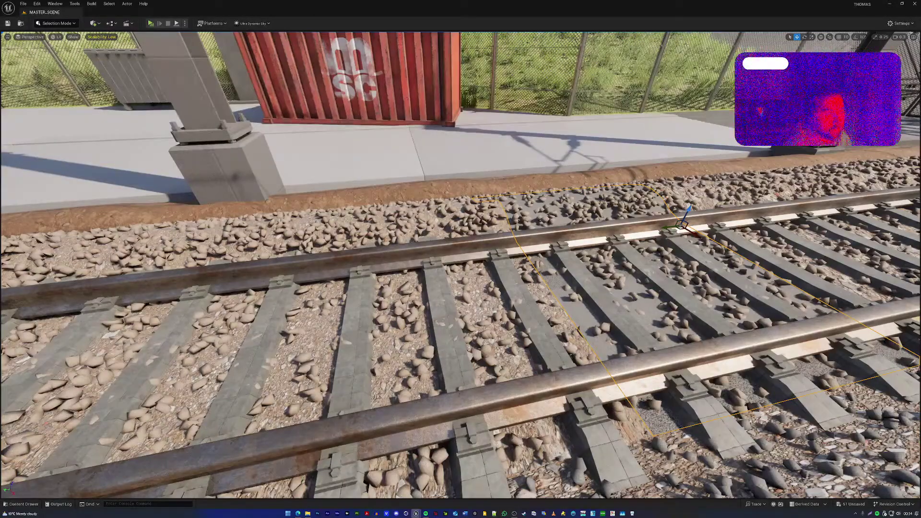
left_click_drag(873, 355, 654, 310)
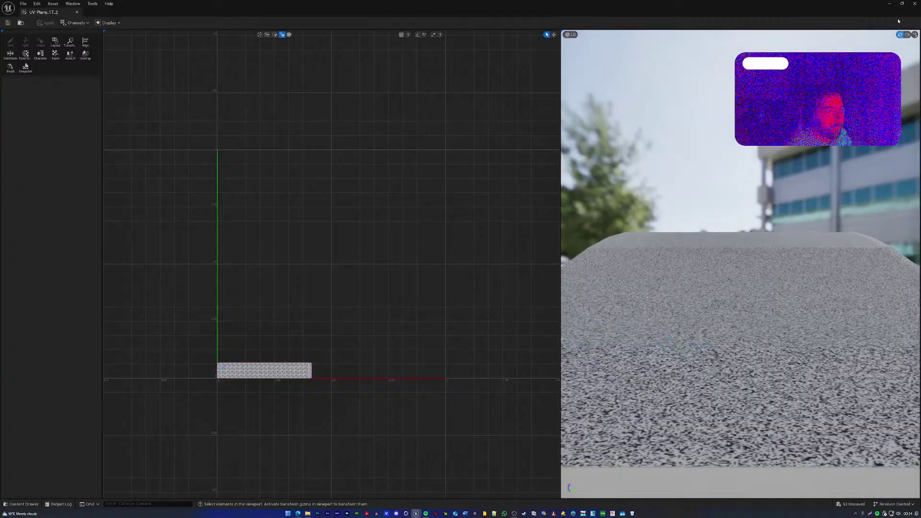
Scale Plane_17_2's UVs by about 5.29 on X and 24 on Y, apply them to the mesh and close its UV editor
right_click_drag(741, 264, 712, 299)
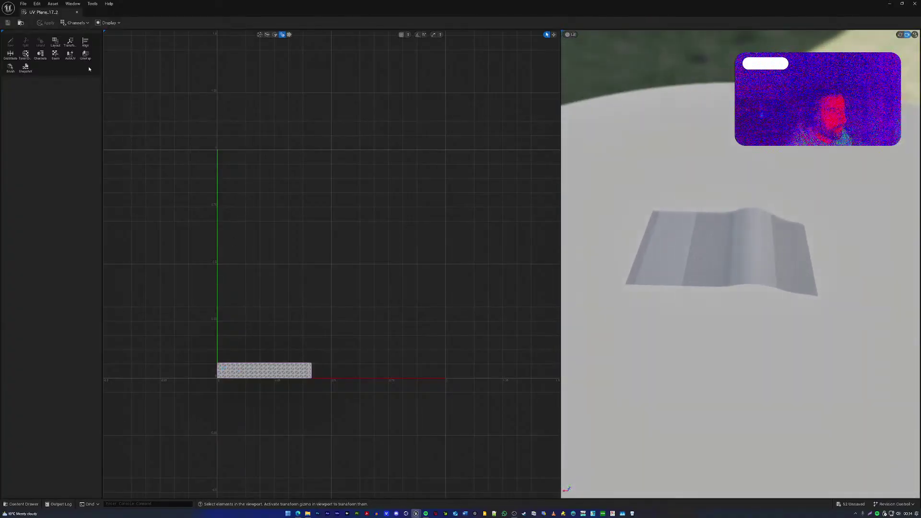
left_click(70, 42)
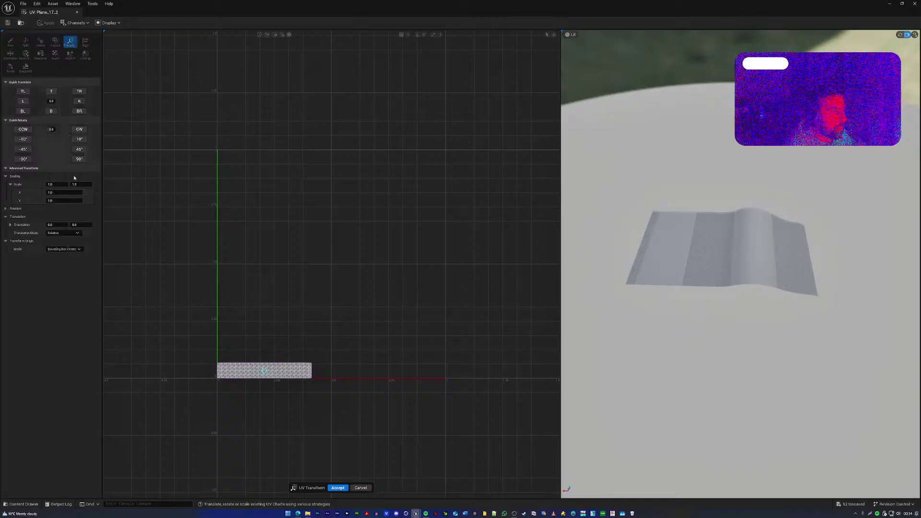
mouse_move(70, 201)
left_mouse_down()
mouse_move(91, 201)
mouse_move(79, 184)
mouse_move(59, 185)
mouse_move(69, 184)
left_mouse_up()
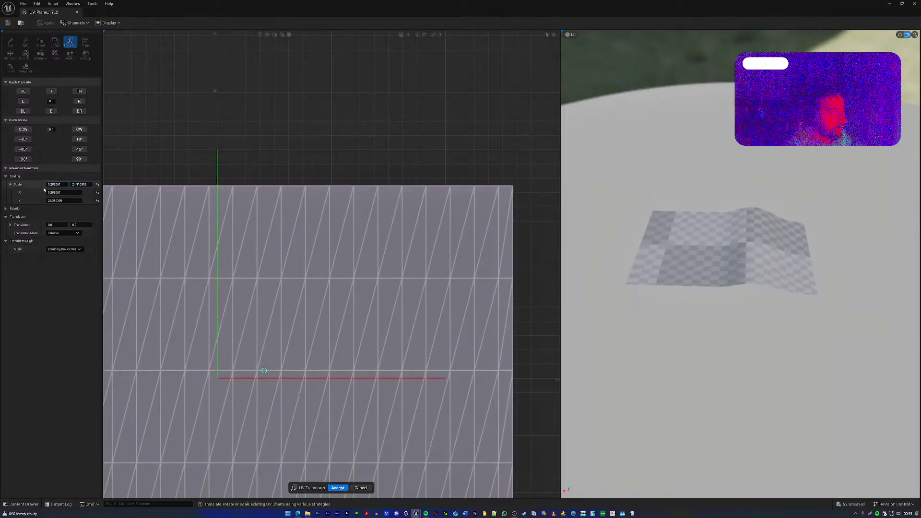
left_click(340, 489)
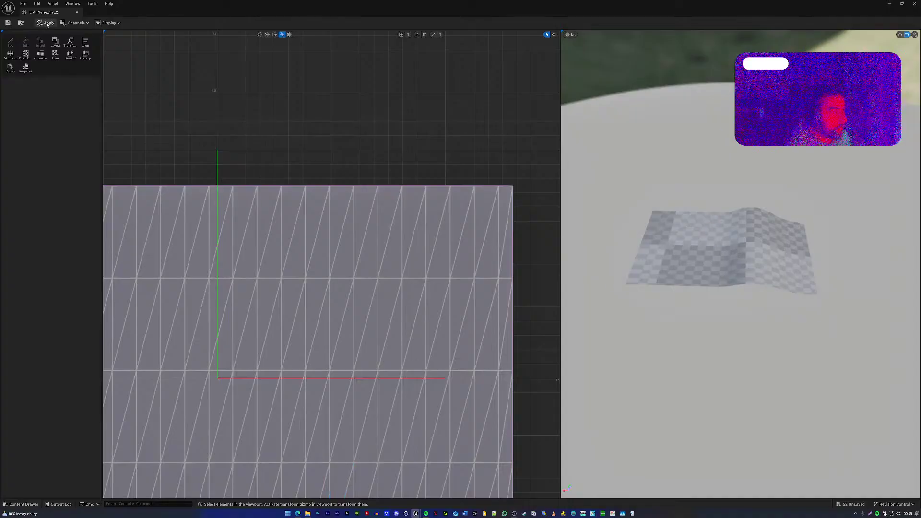
left_click(78, 13)
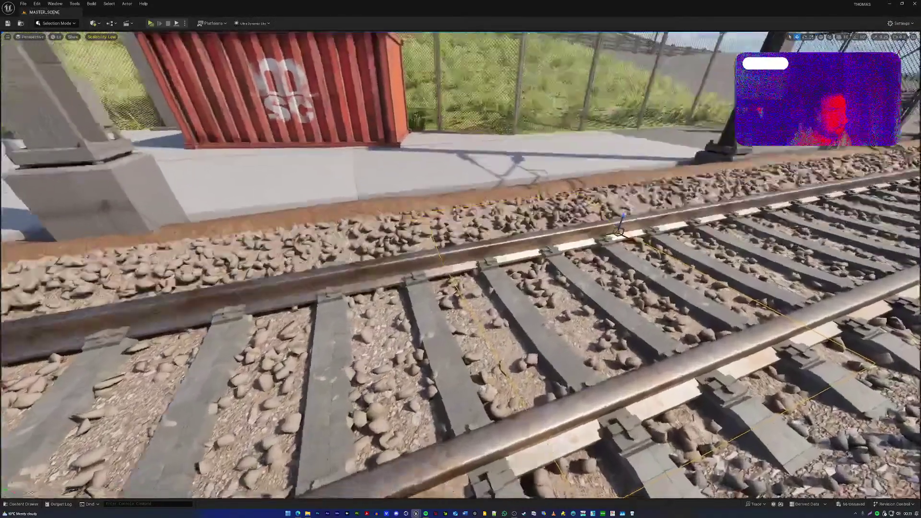
Inspect the gravel's scale between the sleepers of the straight track near the red container
key("w")
right_click_drag(461, 259, 456, 312)
key("d")
right_click_drag(505, 277, 505, 277)
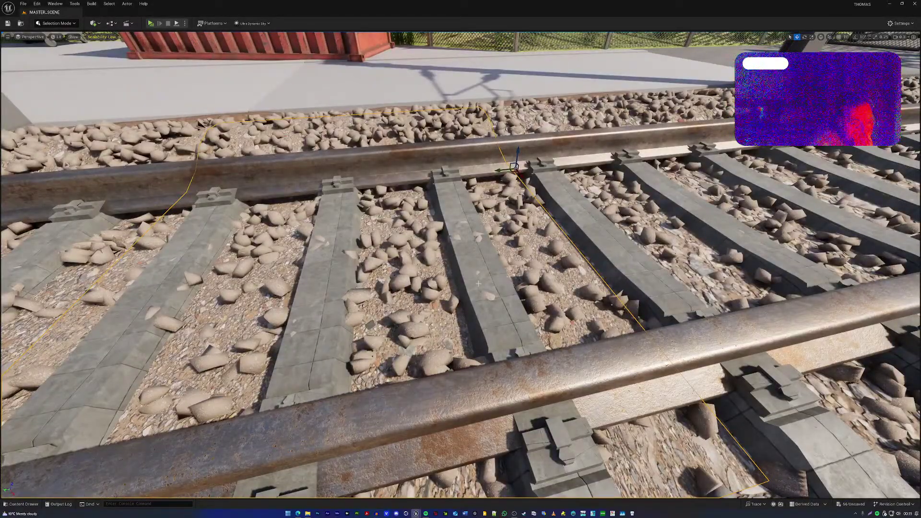
right_click_drag(479, 283, 478, 254)
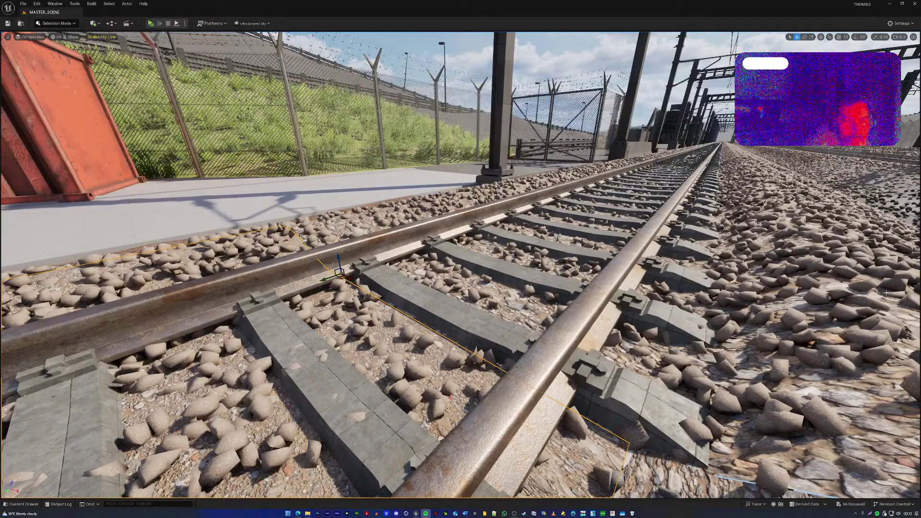
key("XF86AudioLowerVolume")
key("XF86AudioLowerVolume")
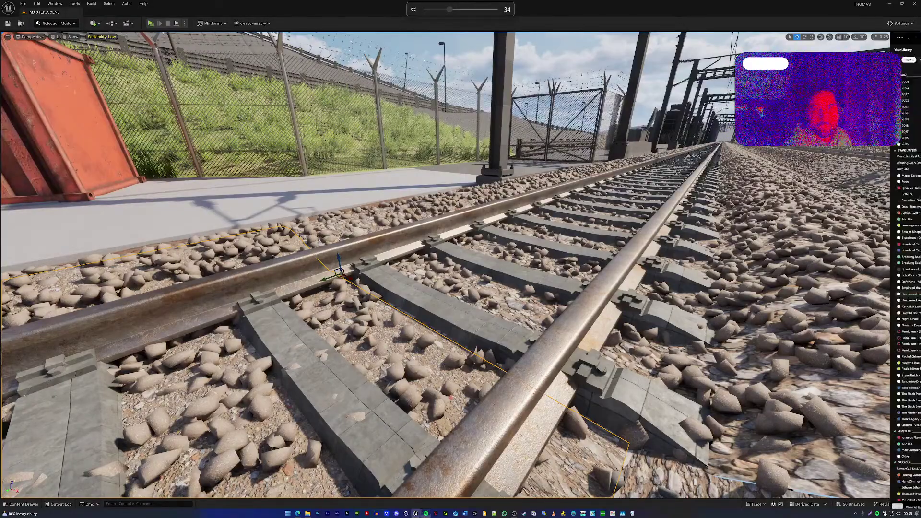
Apply the gravel material to the grey Y-split ground mesh under the diverging tracks and open its UVs for editing
right_click_drag(461, 269, 420, 273)
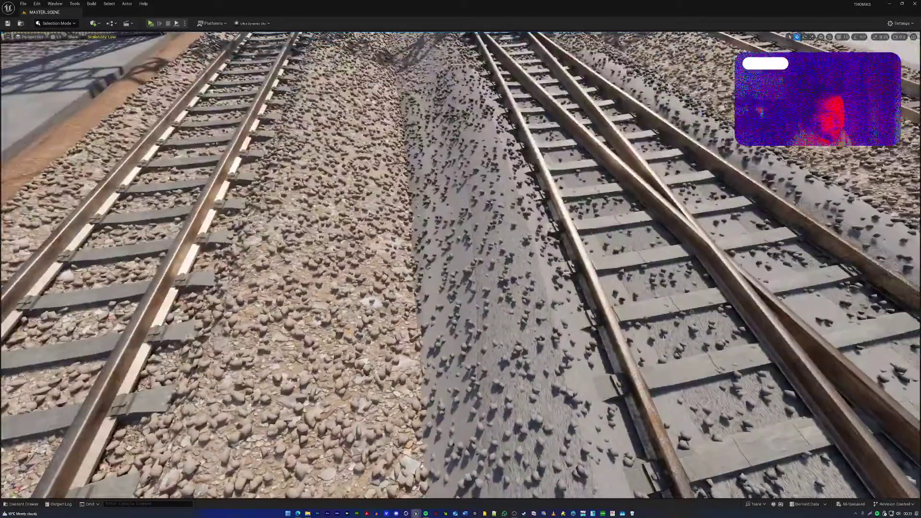
left_click(552, 322)
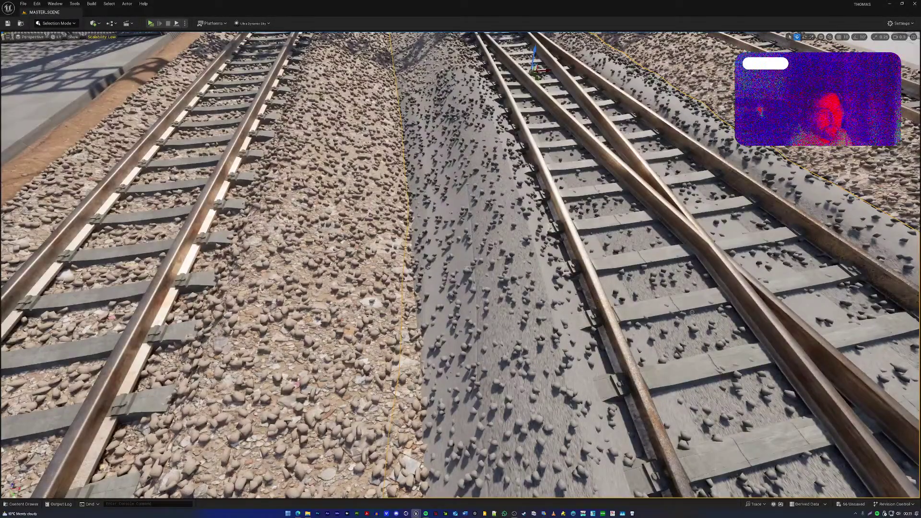
left_click(693, 312)
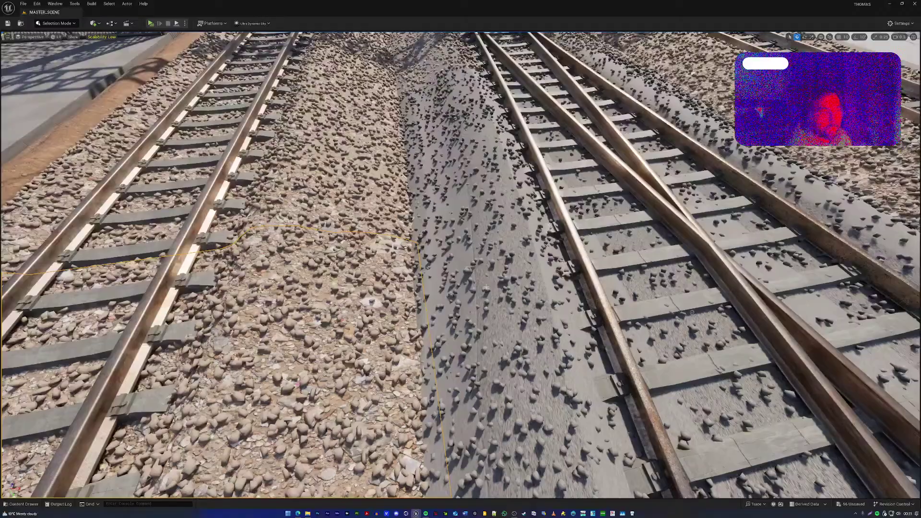
left_click(692, 312)
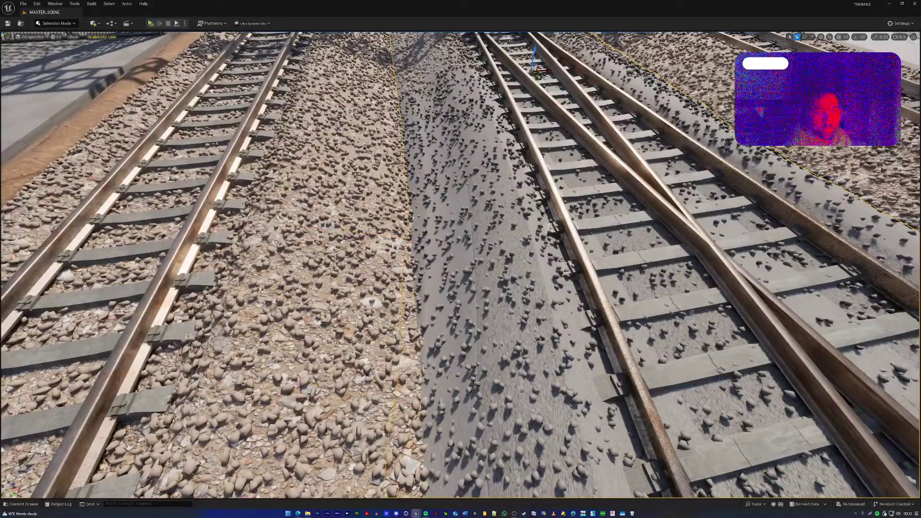
right_click_drag(693, 312, 864, 312)
mouse_move(512, 319)
right_mouse_down()
mouse_move(542, 314)
mouse_move(511, 318)
right_mouse_up()
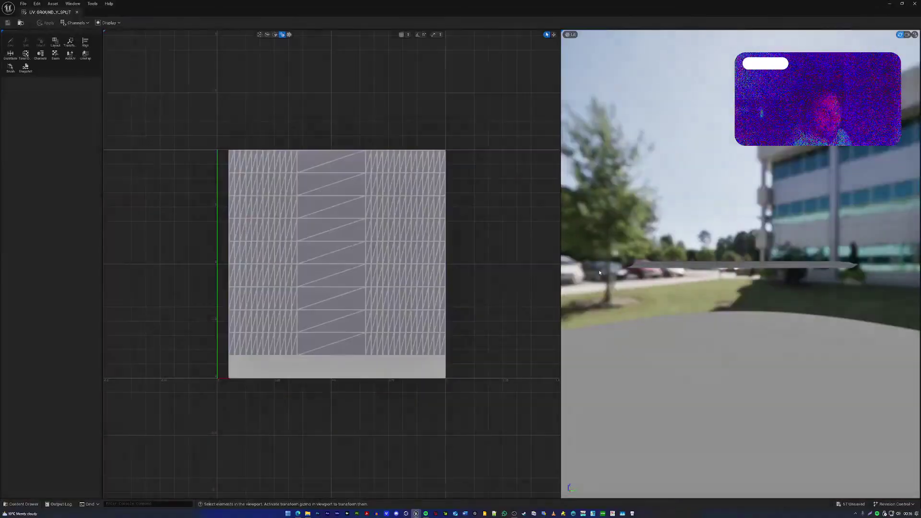
Regenerate the Y-split ground mesh's UVs with AutoUV using the Patch Builder method
left_click(907, 35)
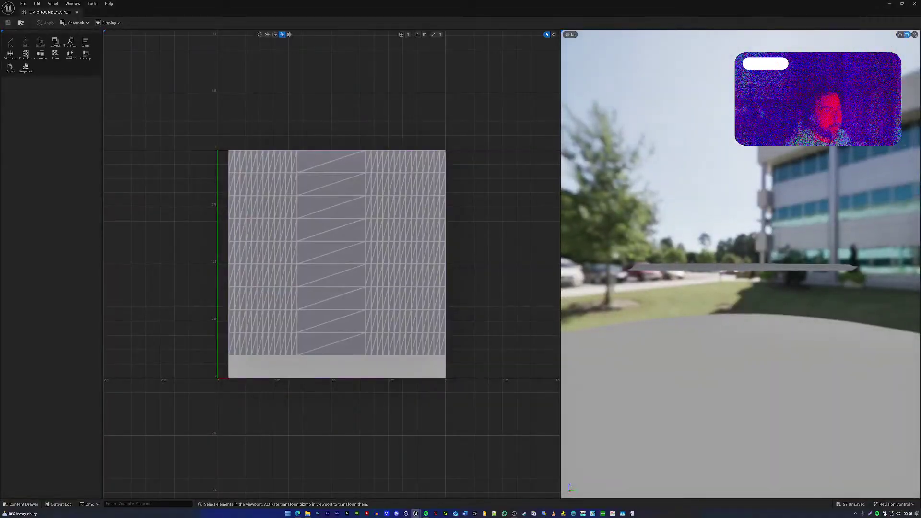
right_click_drag(767, 240, 768, 288)
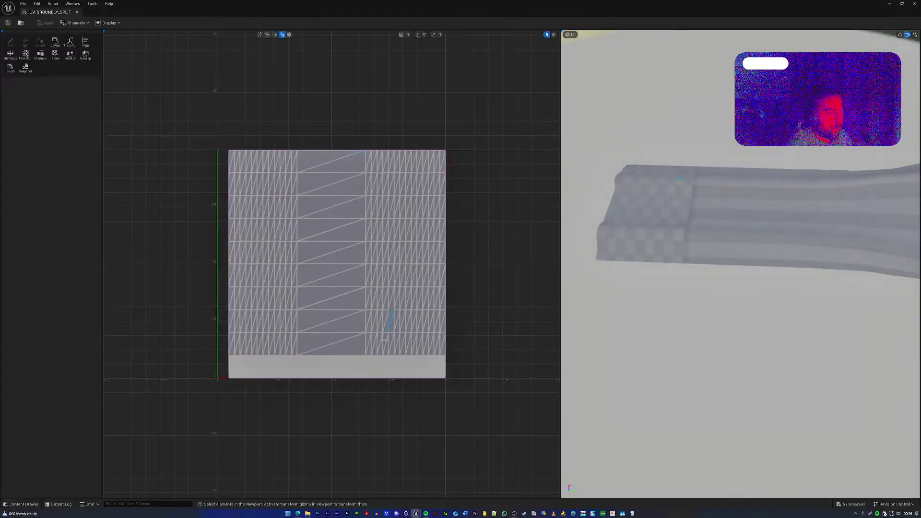
left_click(70, 55)
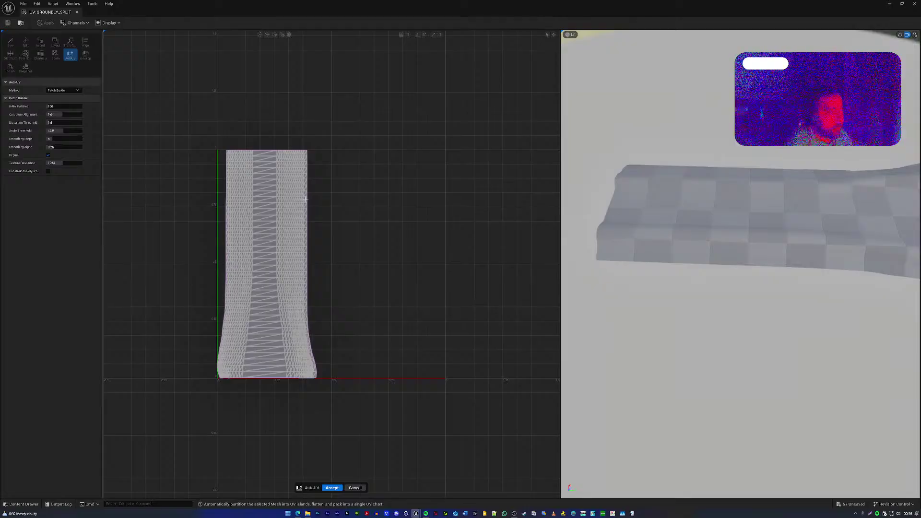
left_click(333, 488)
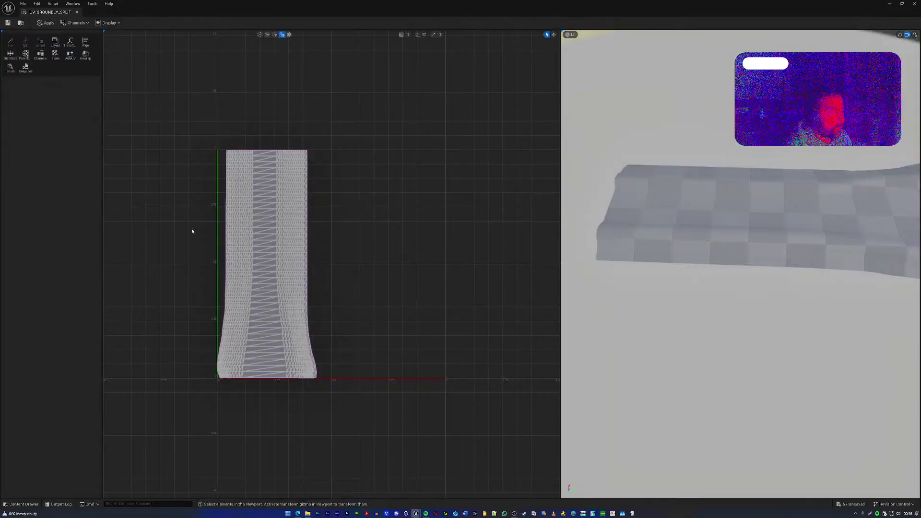
Scale the Y-split ground's UVs by 4 on both axes, apply them to the mesh and close its UV editor
left_click(70, 42)
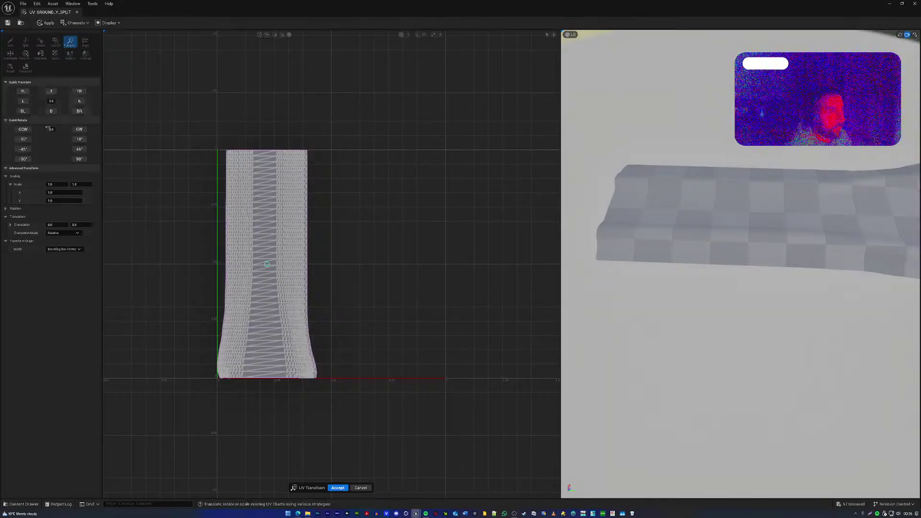
left_click(64, 184)
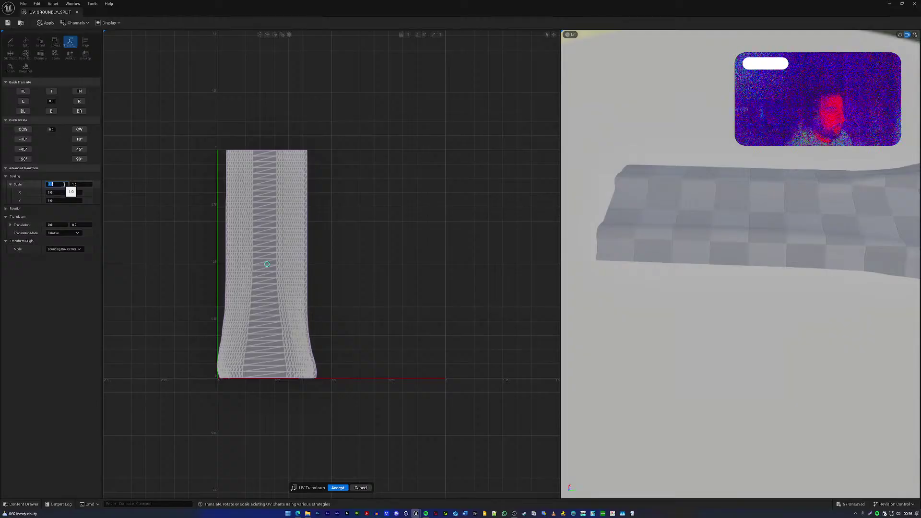
type("4")
key("Tab")
type("4")
key("Return")
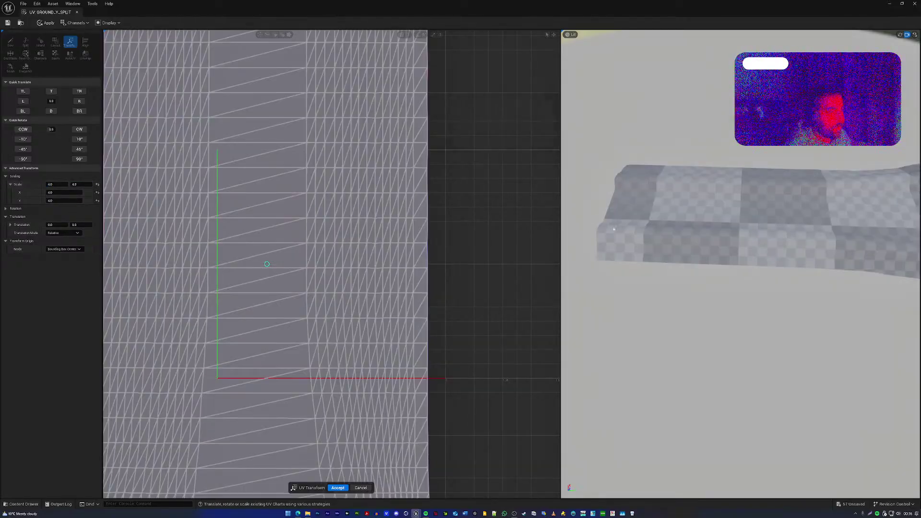
right_click_drag(614, 230, 592, 254)
left_click(338, 488)
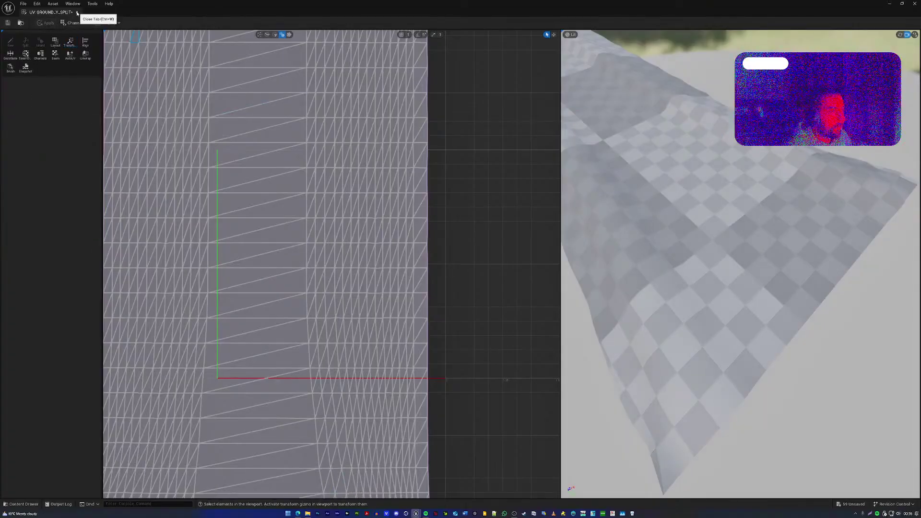
left_click(77, 13)
Apply the concrete material to the untextured square slab lying in the gravel between the tracks
right_click_drag(432, 259, 585, 253)
right_click_drag(412, 281, 411, 281)
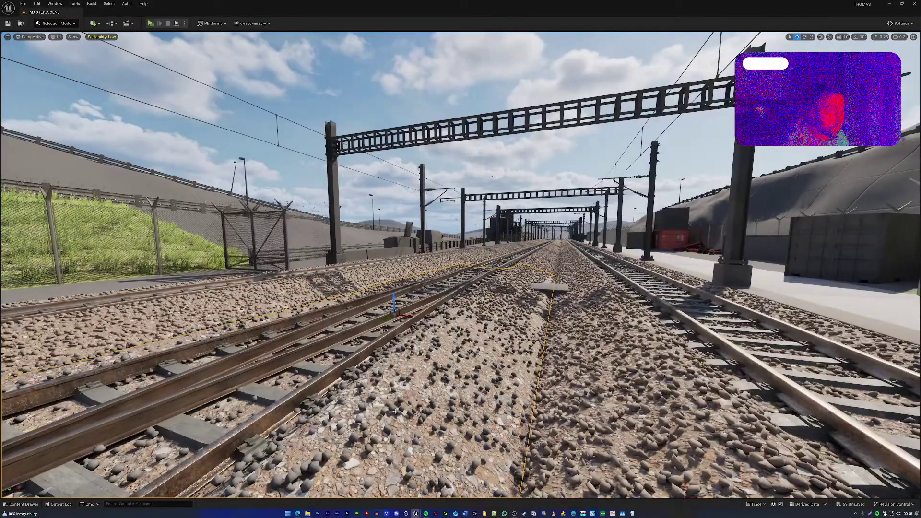
mouse_move(514, 513)
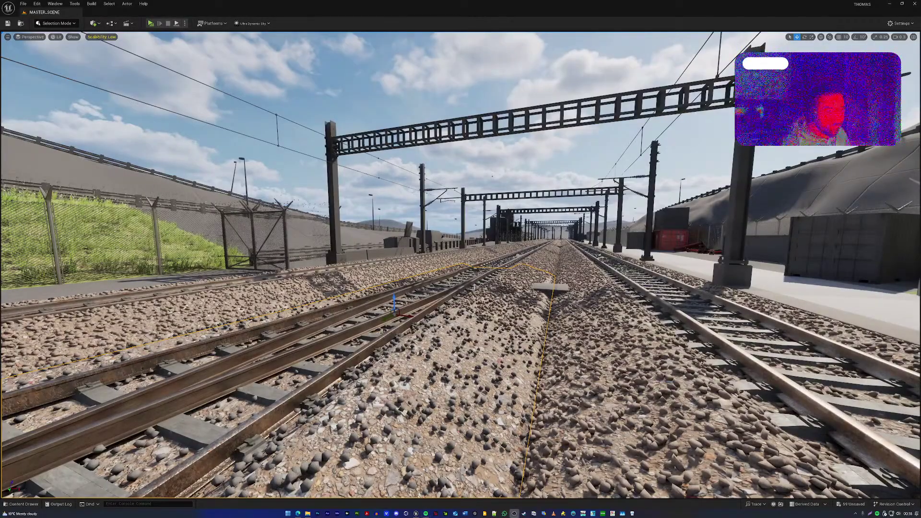
right_click_drag(460, 291, 567, 310)
key("w")
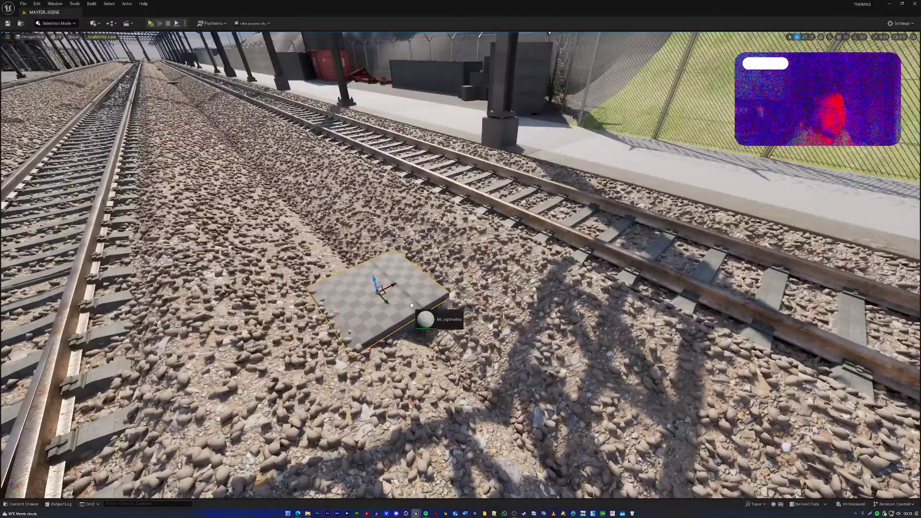
left_click_drag(412, 306, 410, 304)
mouse_move(410, 304)
right_mouse_down()
mouse_move(374, 326)
mouse_move(339, 274)
mouse_move(340, 250)
mouse_move(417, 296)
right_mouse_up()
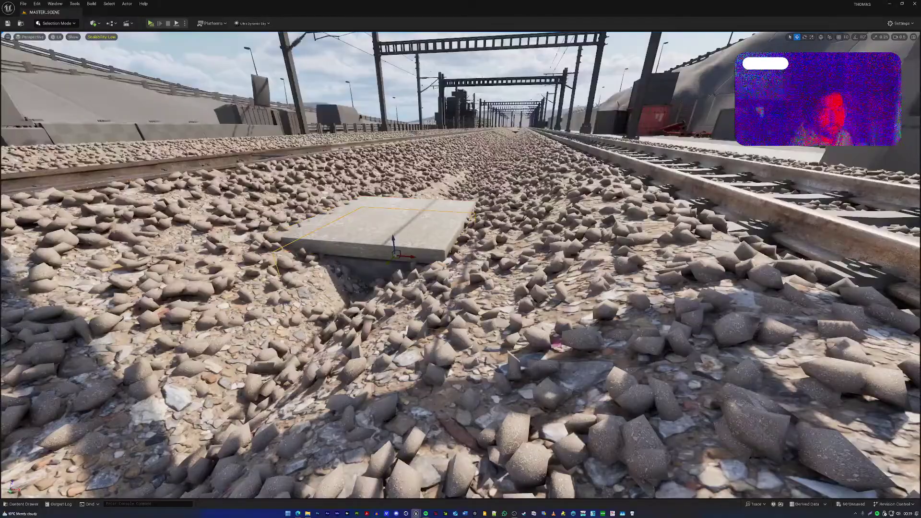
Select the grey curved rail where it meets the textured straight rails and open its UVs for editing
key("s")
right_click_drag(385, 272, 461, 264)
key("w")
key("s")
key("w")
key("s")
key("w")
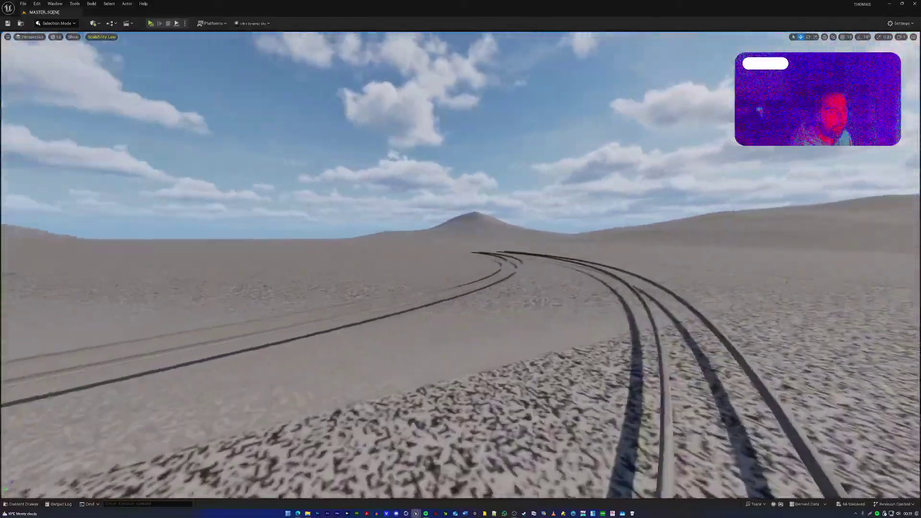
key("w")
right_click_drag(460, 265, 110, 336)
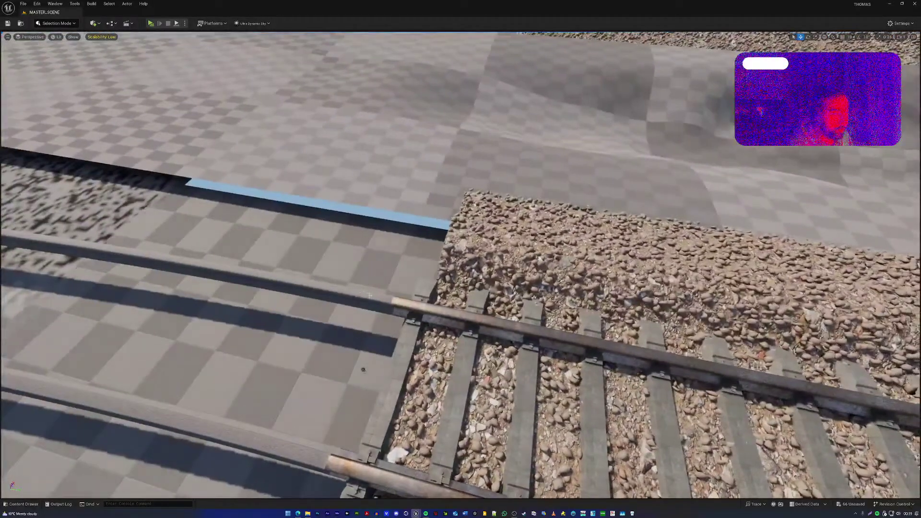
left_click(369, 296)
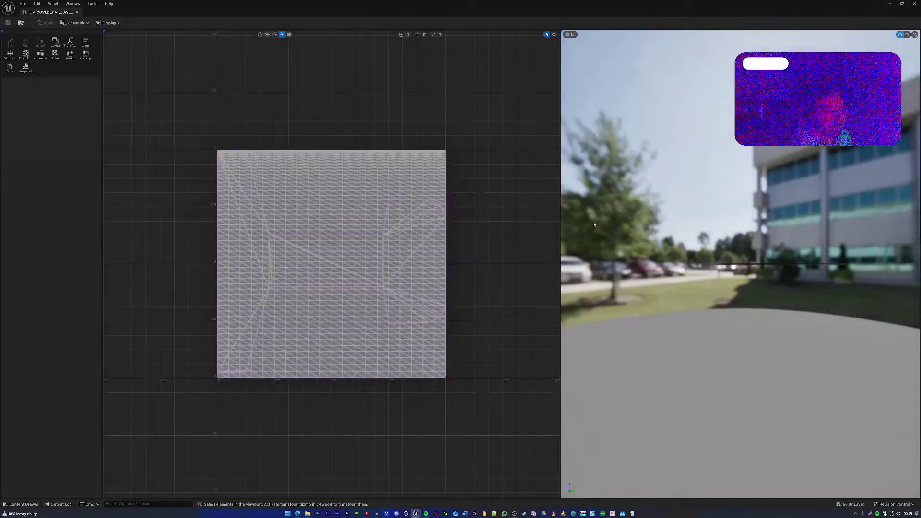
Frame the curved rail in the UV preview and regenerate its UVs with AutoUV using the Patch Builder method
left_click(908, 35)
right_click_drag(768, 215, 592, 269)
key("w")
key("w")
key("w")
key("w")
key("d")
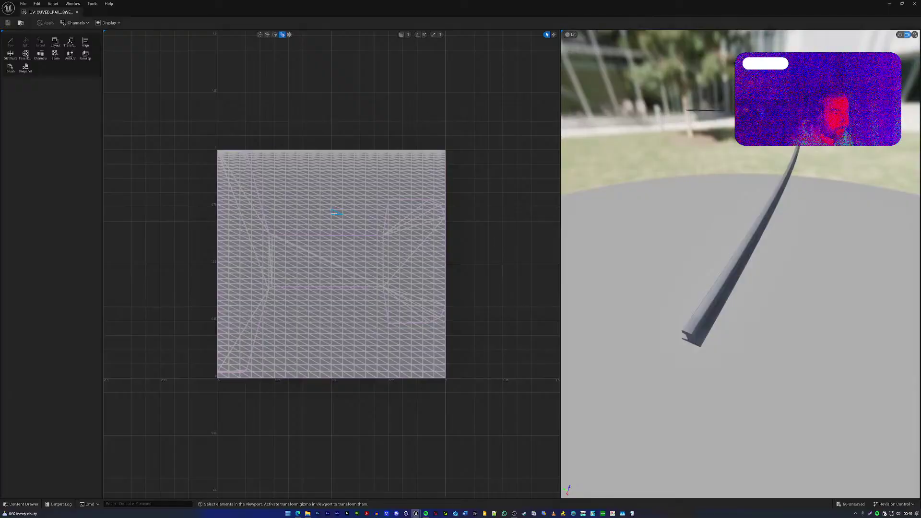
left_click(71, 55)
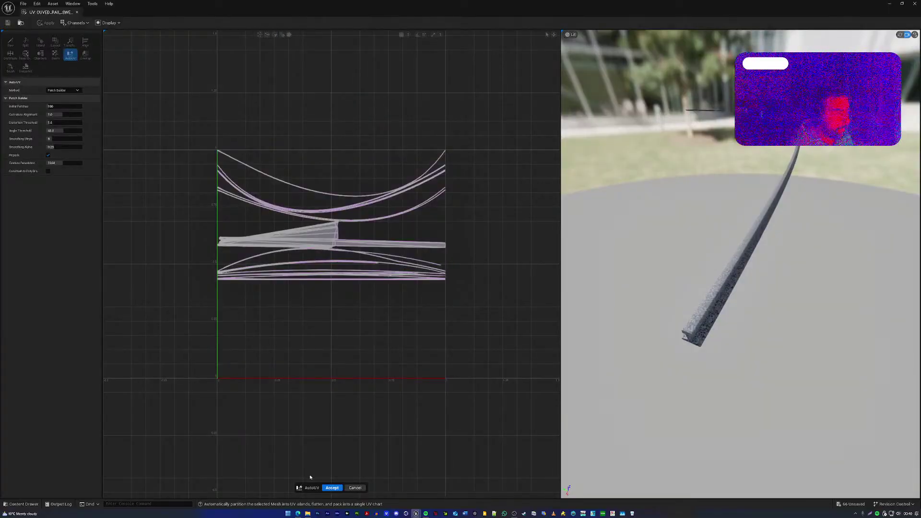
key("XF86AudioLowerVolume")
left_click(332, 488)
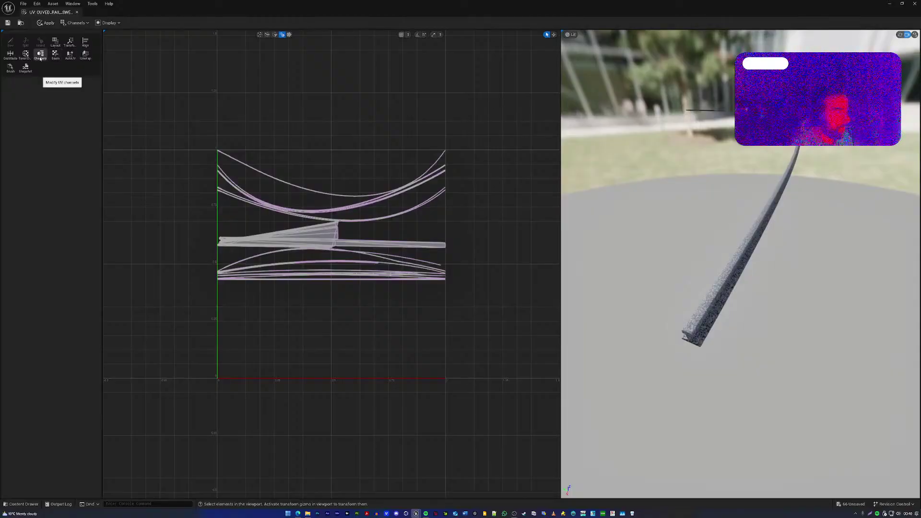
Scale the curved rail's UVs by 3 on both axes, apply them to the mesh and close its UV editor
left_click(71, 42)
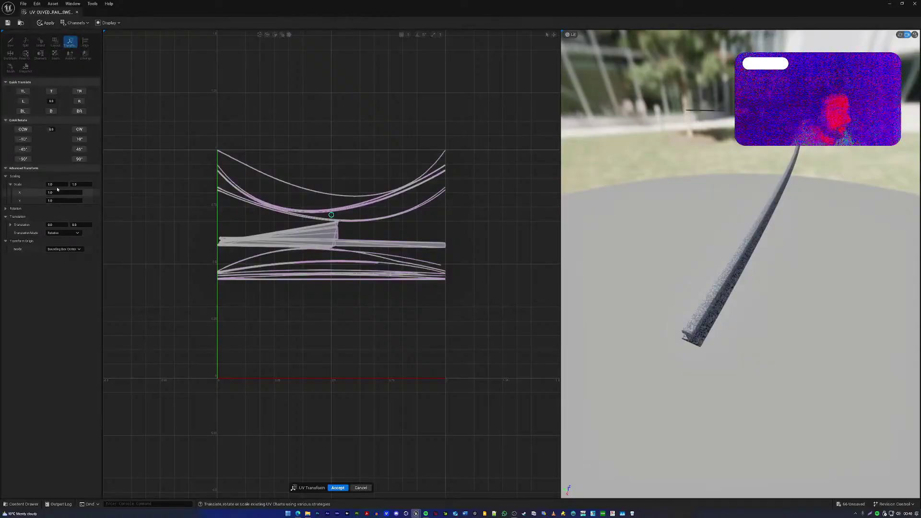
left_click(57, 188)
type("3")
key("Tab")
type("3")
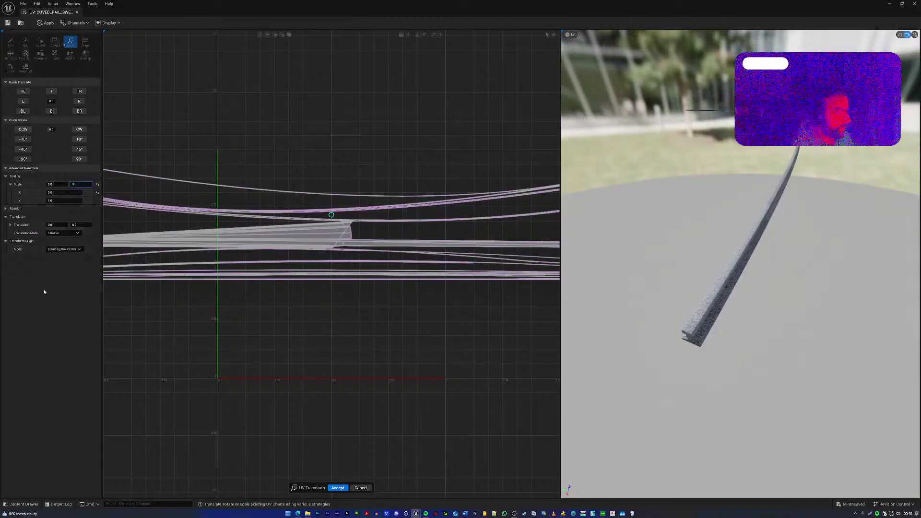
key("Return")
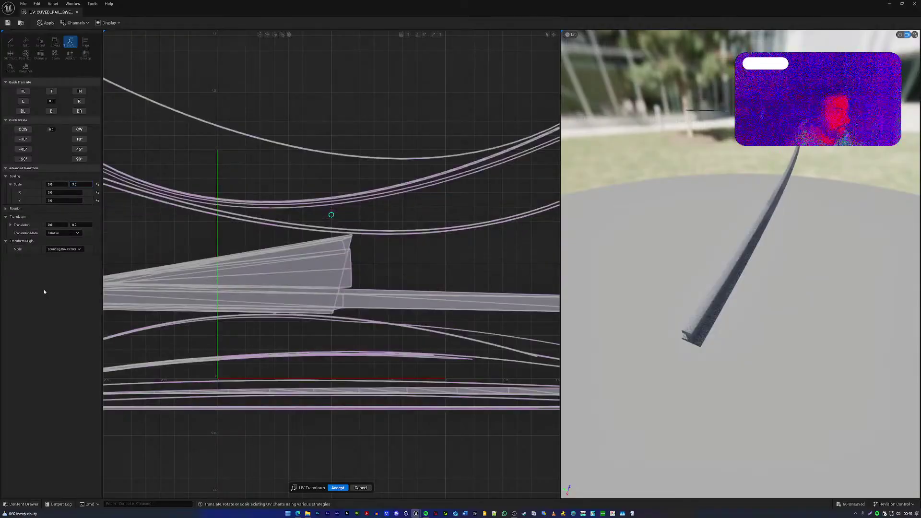
left_click(337, 488)
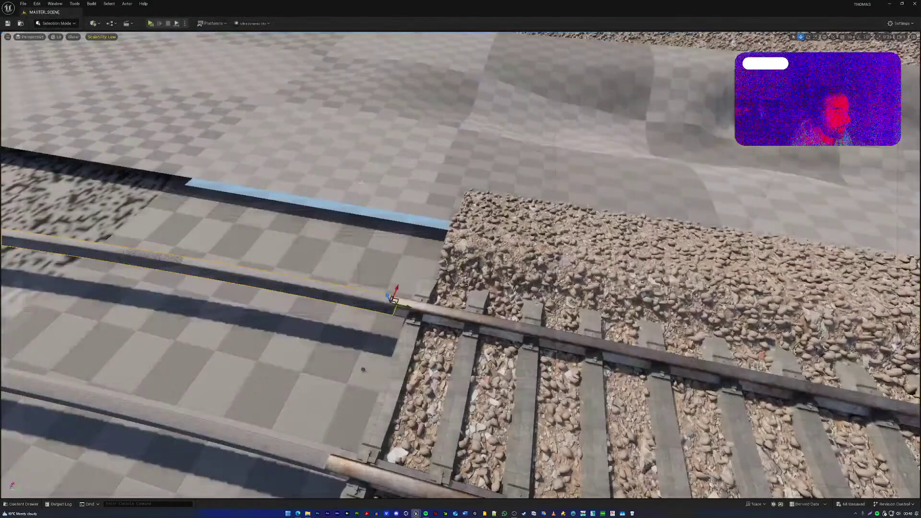
left_click(78, 12)
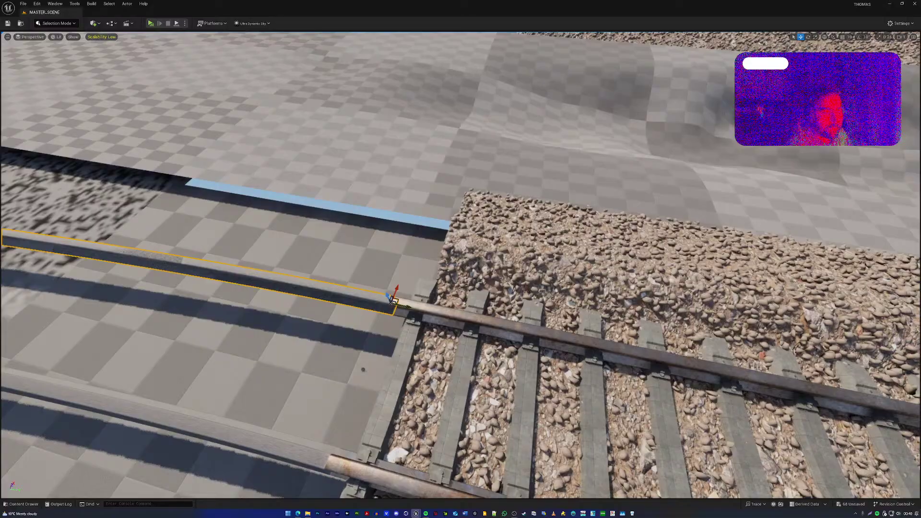
Apply the rusty rail material to the selected curved rail so it matches the adjoining straight rail
right_click_drag(460, 269, 408, 216)
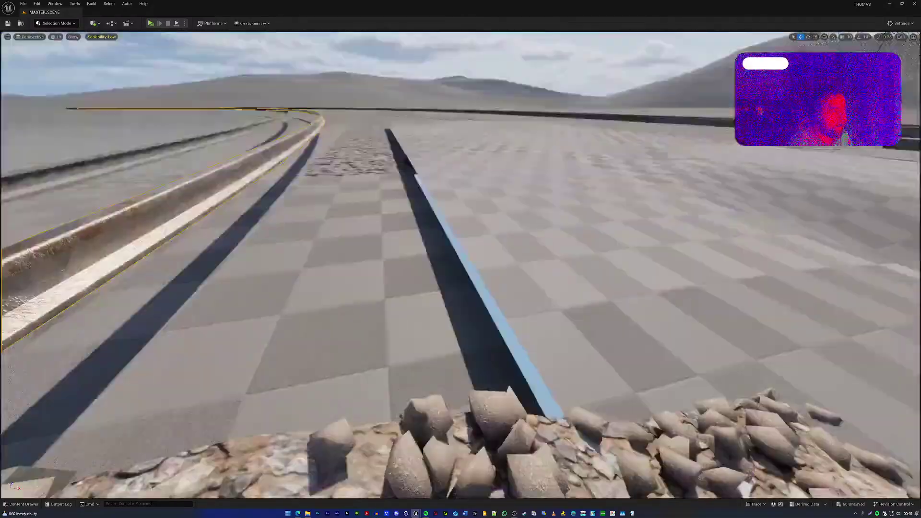
right_click_drag(384, 266, 353, 243)
key("s")
key("a")
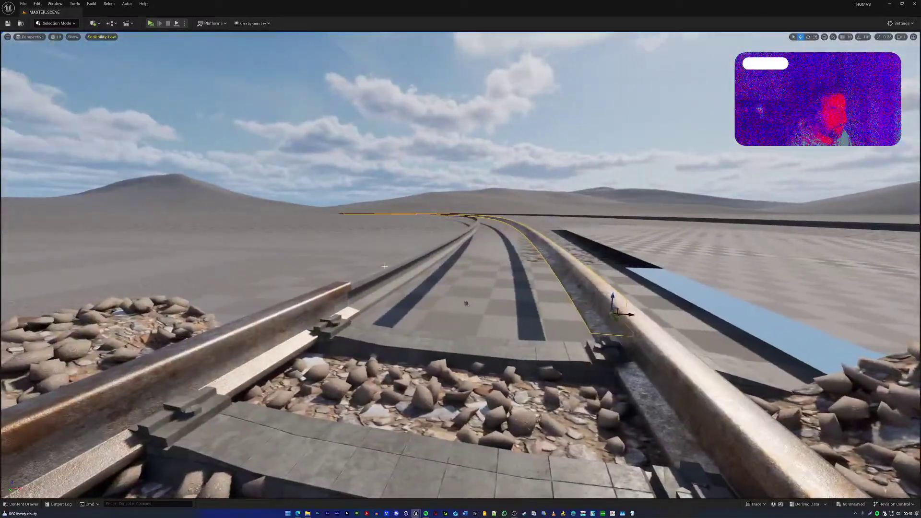
Select the remaining grey curved rails together and apply the rusty rail material to them
left_click(376, 277)
key("d")
right_click_drag(376, 277, 393, 318)
key("e")
left_click(732, 332, "ctrl")
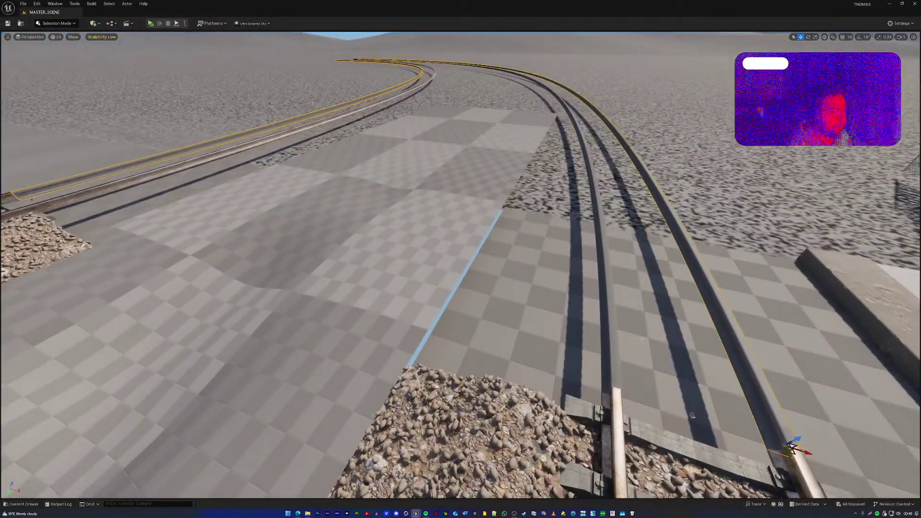
left_click(616, 341, "ctrl")
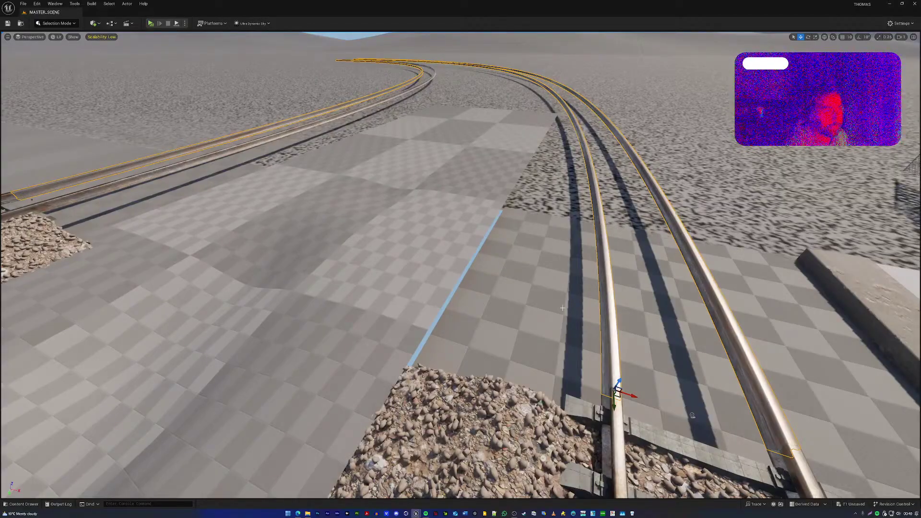
key("w")
right_click_drag(461, 264, 513, 283)
key("a")
mouse_move(610, 314)
right_mouse_down()
mouse_move(571, 305)
mouse_move(609, 314)
right_mouse_up()
key("s")
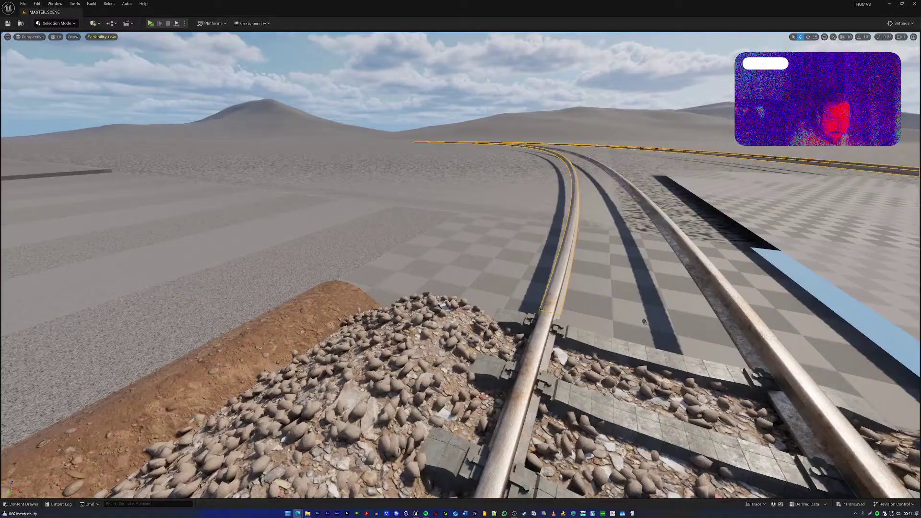
Select the large untextured terrain mesh beyond the grass hillside and open its UVs for editing
right_click_drag(645, 321, 914, 283)
key("d")
key("w")
key("w")
key("a")
key("w")
key("a")
right_click_drag(461, 265, 724, 339)
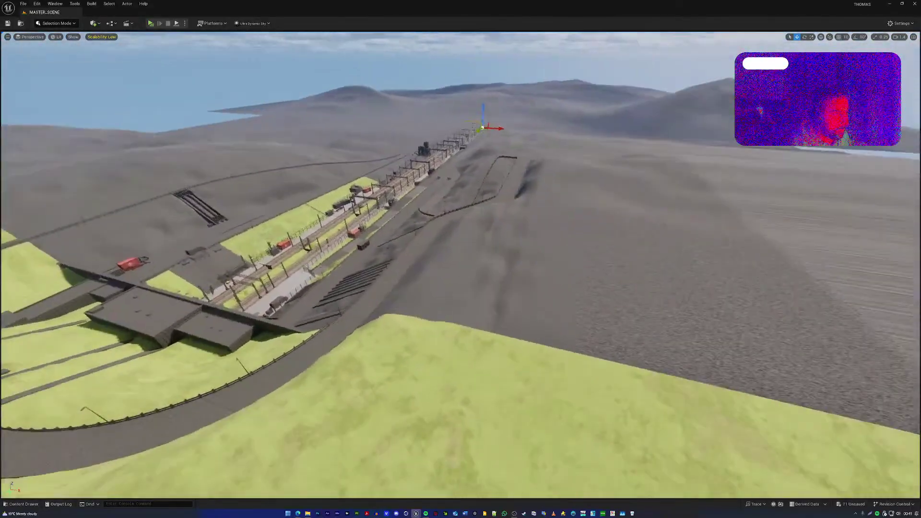
left_click(469, 291)
right_click_drag(517, 303, 587, 294)
key("w")
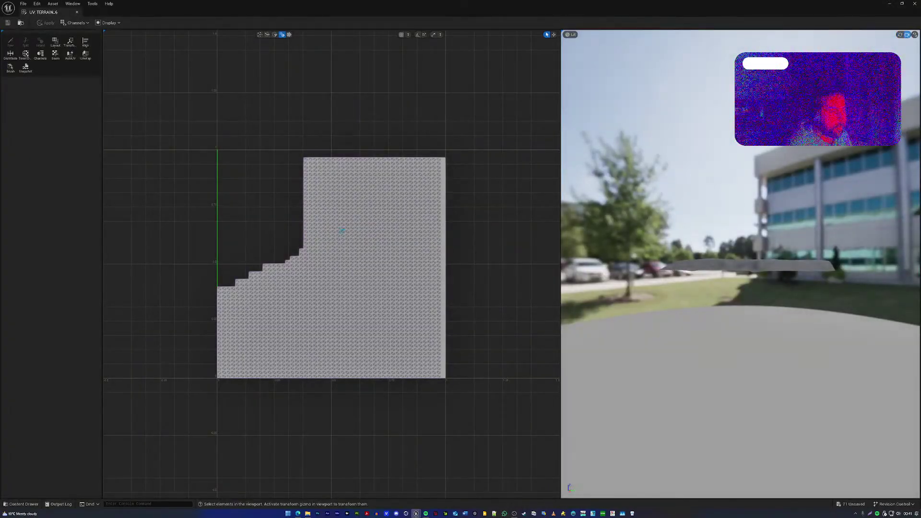
Unwrap the terrain mesh's UVs from its existing UV islands using the Spectral Conformal type
right_click_drag(741, 264, 888, 277)
key("w")
key("a")
key("s")
key("a")
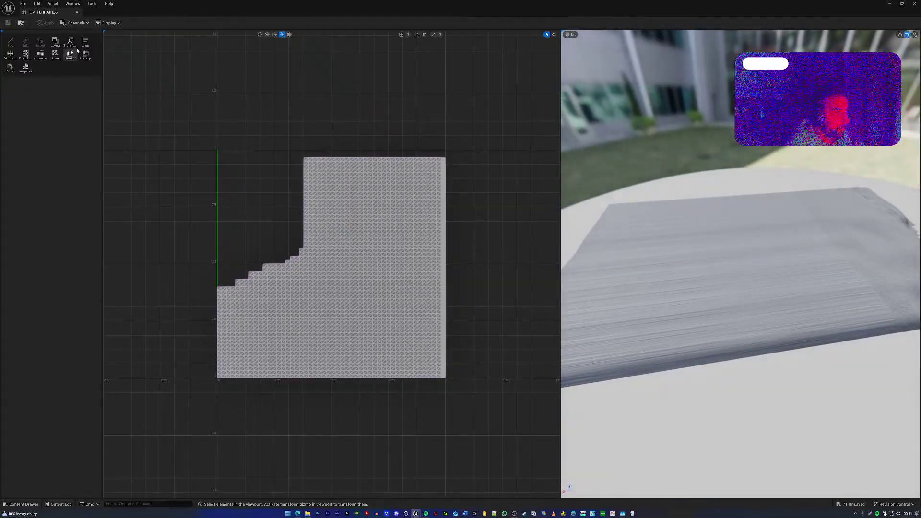
left_click(85, 56)
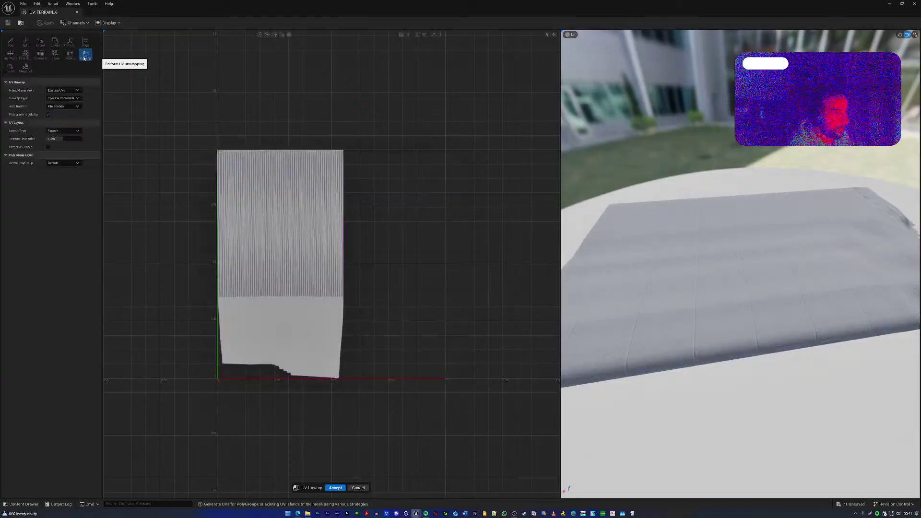
left_click(335, 487)
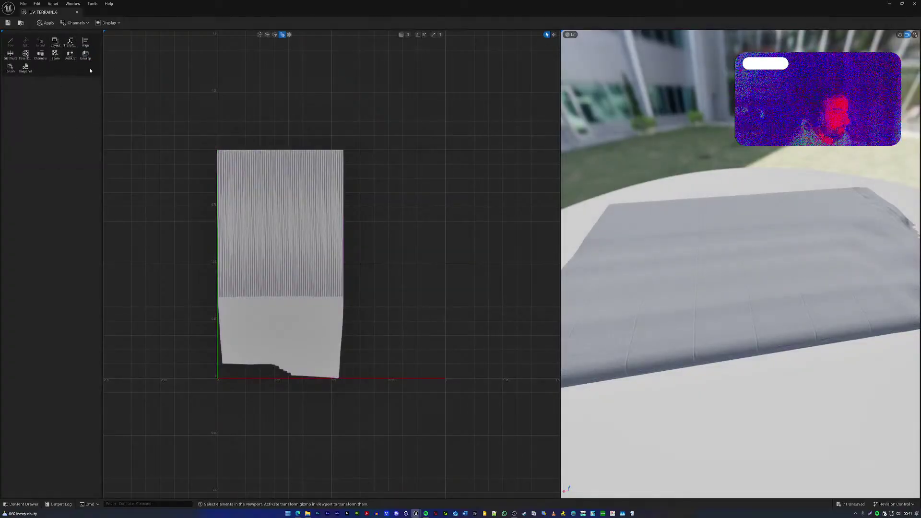
Scale the terrain's UVs by 15 on both axes, apply them to the mesh and close its UV editor
left_click(70, 42)
left_click(53, 178)
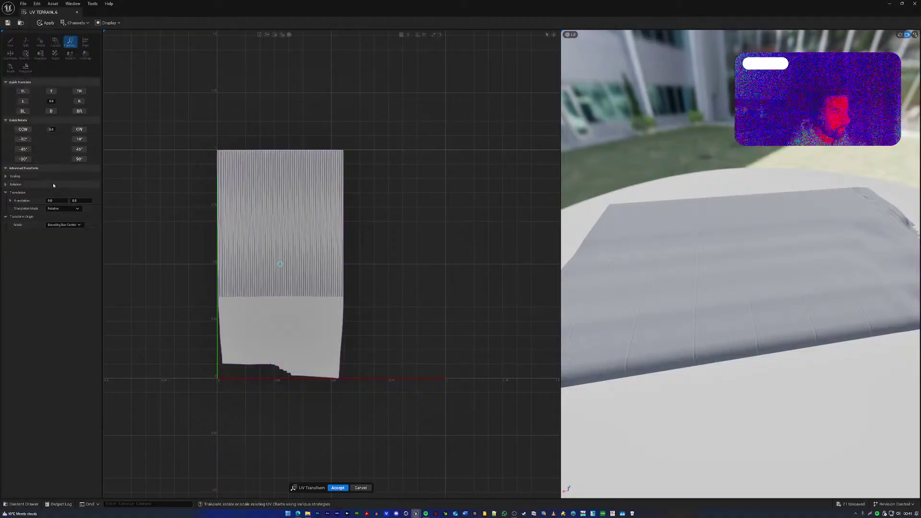
left_click(48, 177)
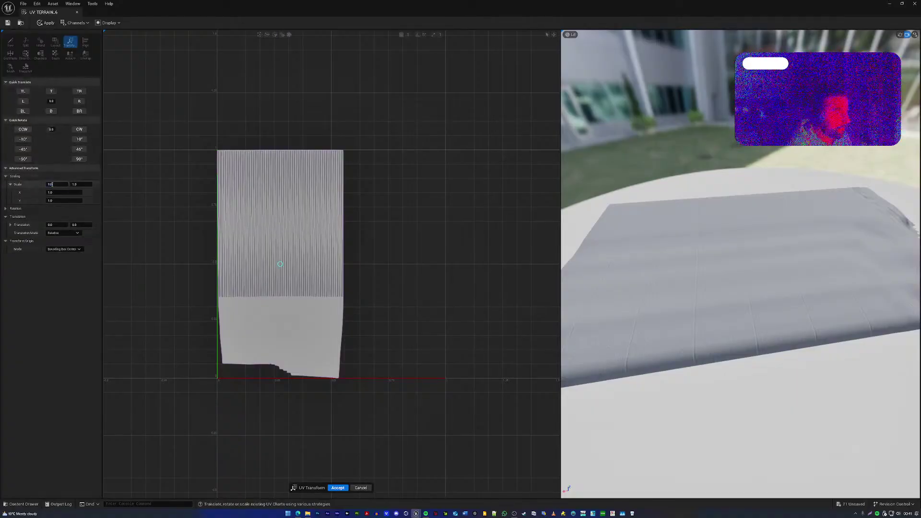
left_click(57, 185)
type("15")
key("Return")
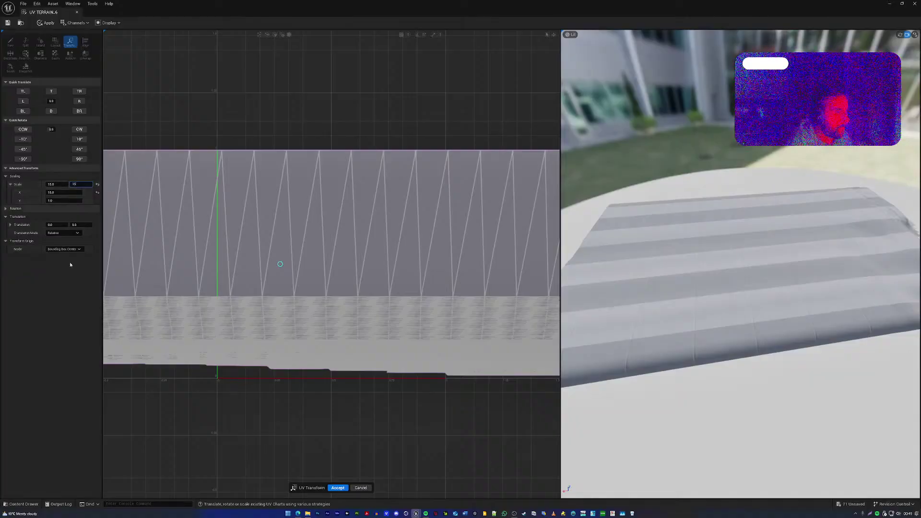
scroll(697, 324, "up", 10)
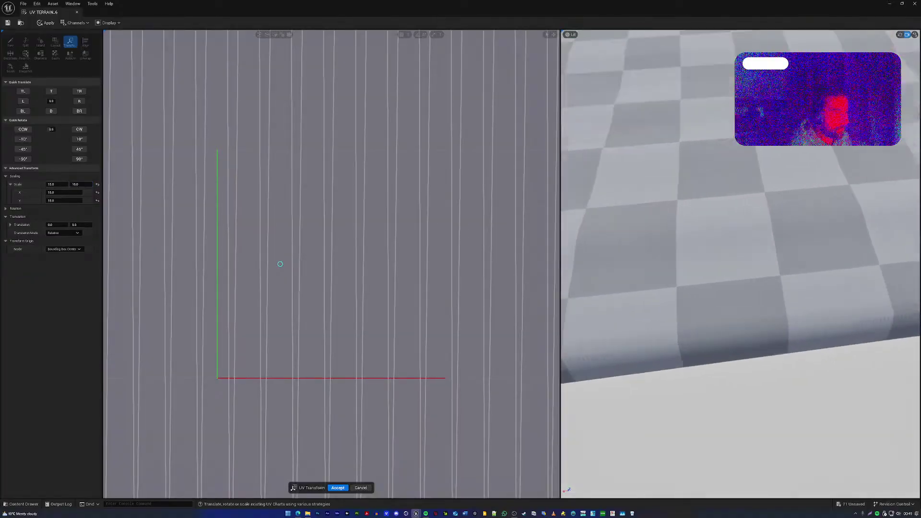
right_click_drag(741, 288, 739, 259)
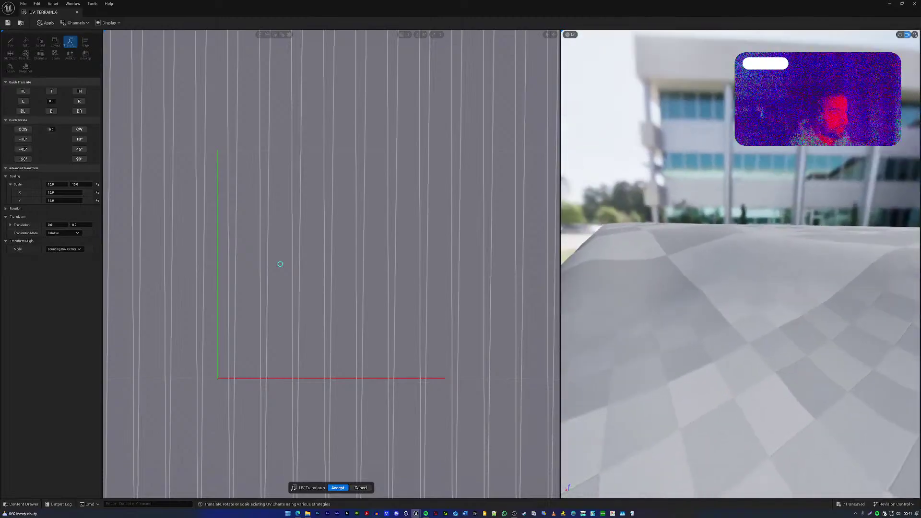
left_click(338, 488)
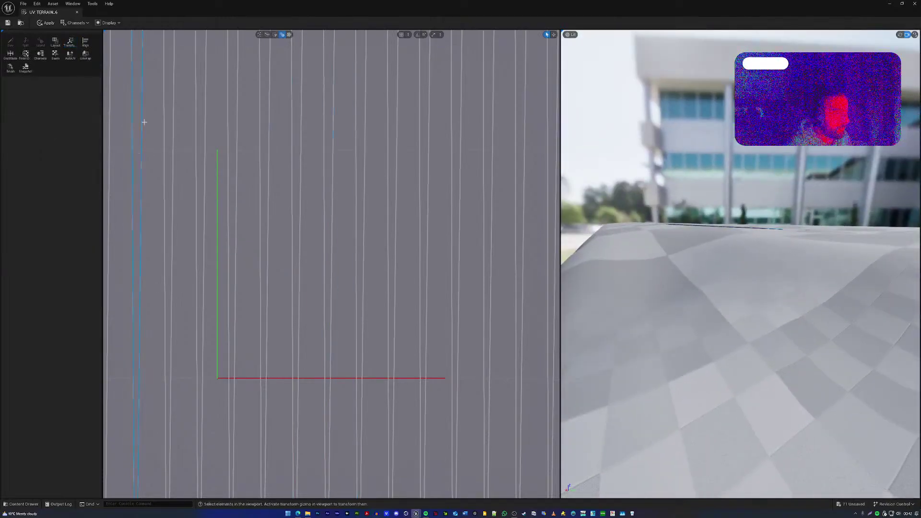
left_click(76, 12)
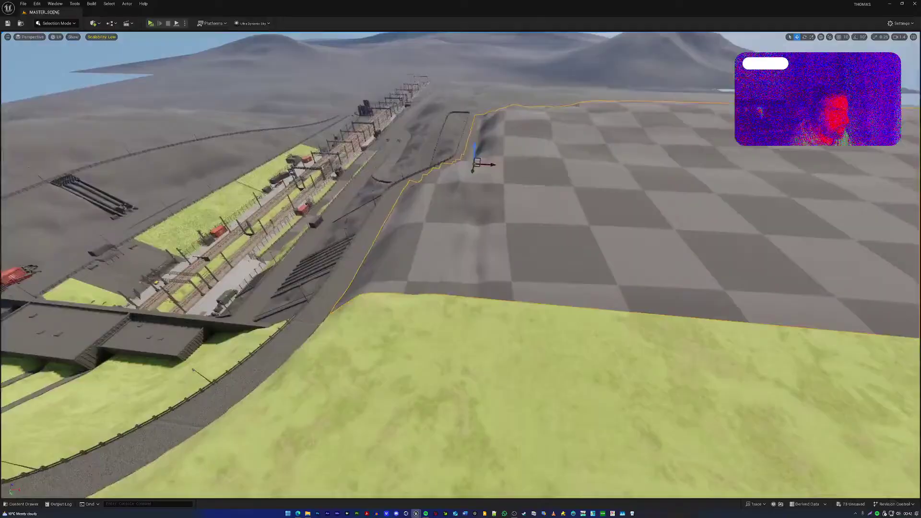
Apply the grass material to the large checkered terrain mesh and check how it joins the neighbouring hillside
key("w")
right_click_drag(460, 265, 614, 257)
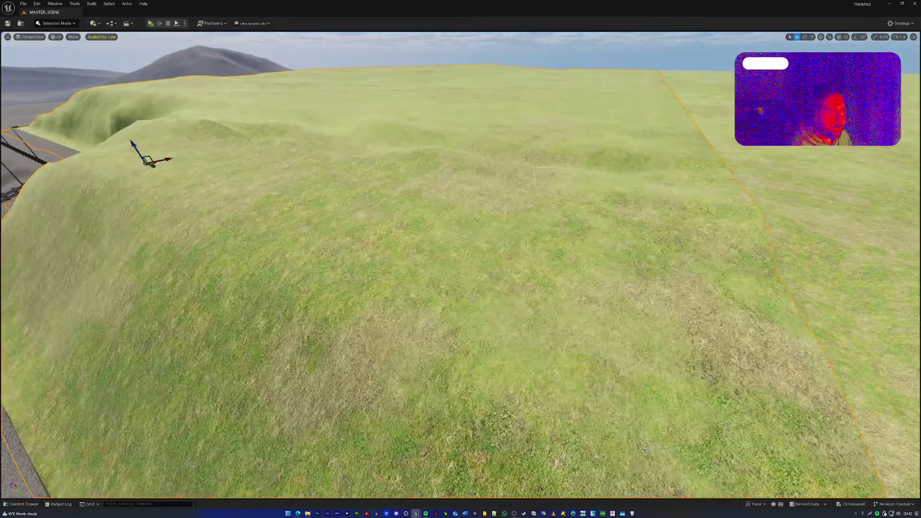
right_click_drag(461, 264, 378, 238)
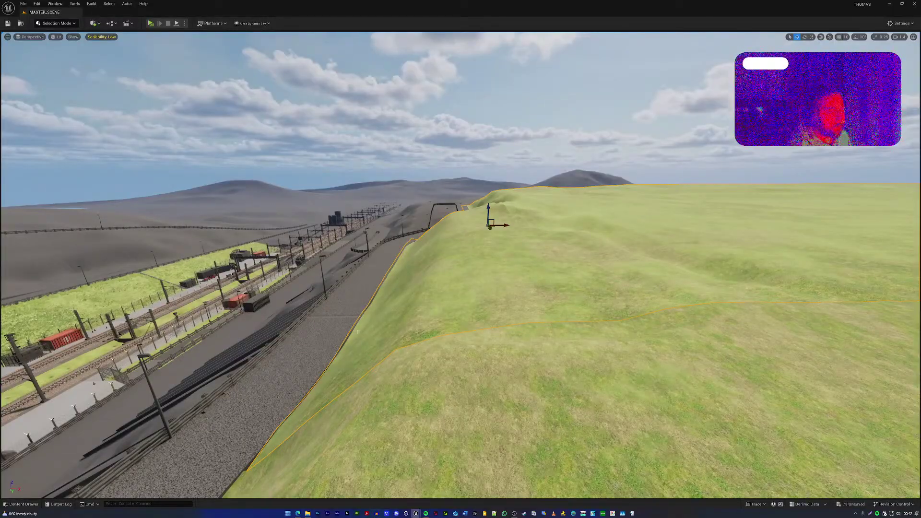
key("w")
mouse_move(461, 265)
right_mouse_down()
mouse_move(557, 263)
mouse_move(464, 269)
right_mouse_up()
key("s")
key("w")
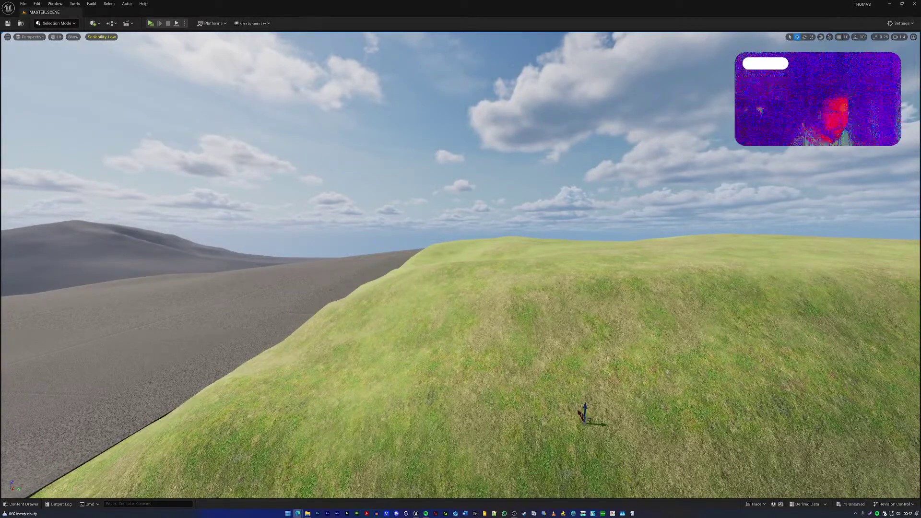
Undo the last element selection and focus the view on the grass-covered terrain
right_click_drag(464, 269, 225, 282)
key("w")
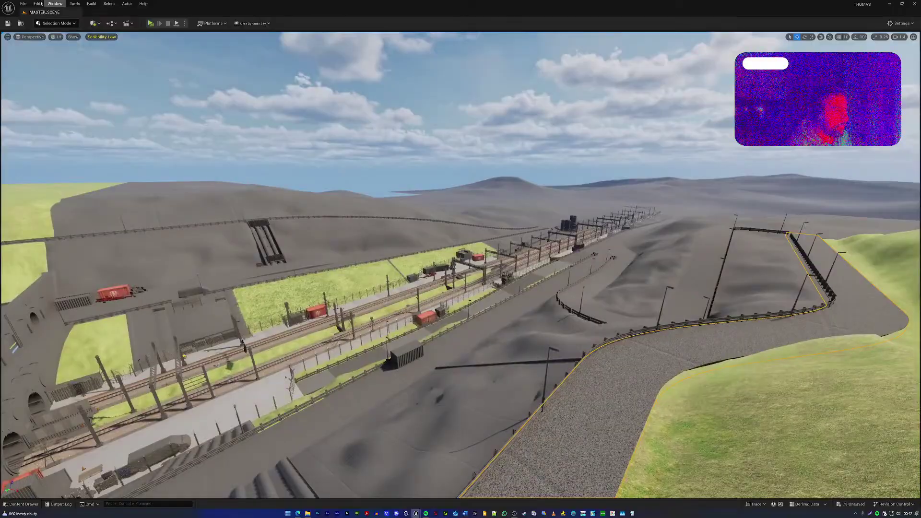
left_click(37, 3)
left_click(59, 28)
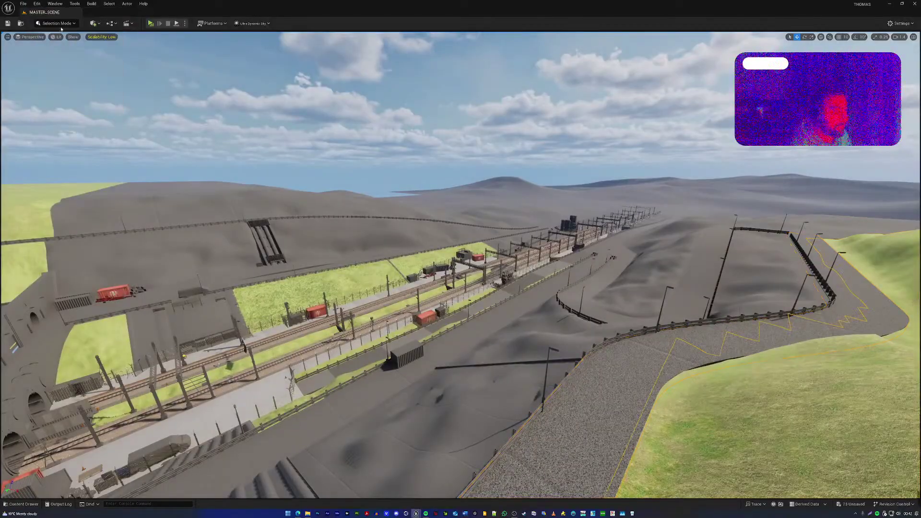
key("f")
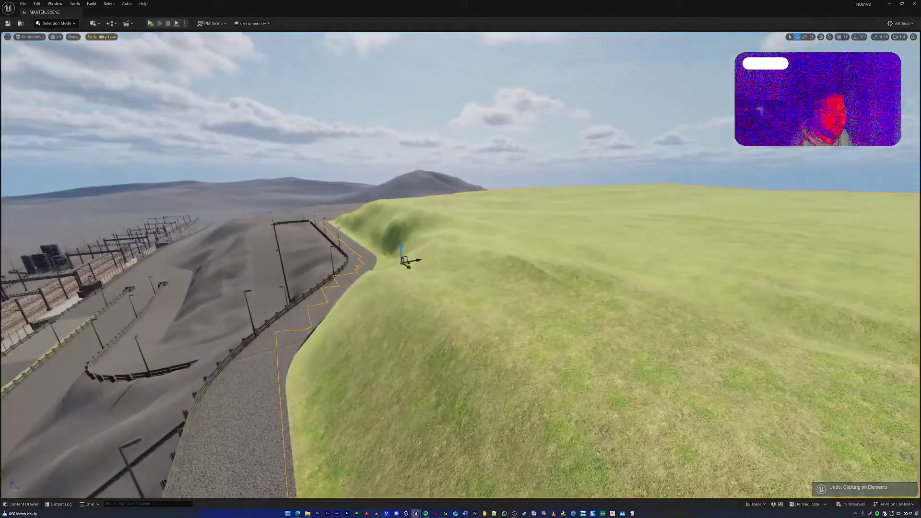
Select the next terrain mesh alongside the railway and open its UVs for editing
mouse_move(532, 307)
right_mouse_down()
mouse_move(521, 289)
mouse_move(533, 307)
right_mouse_up()
key("w")
key("a")
left_click(493, 320)
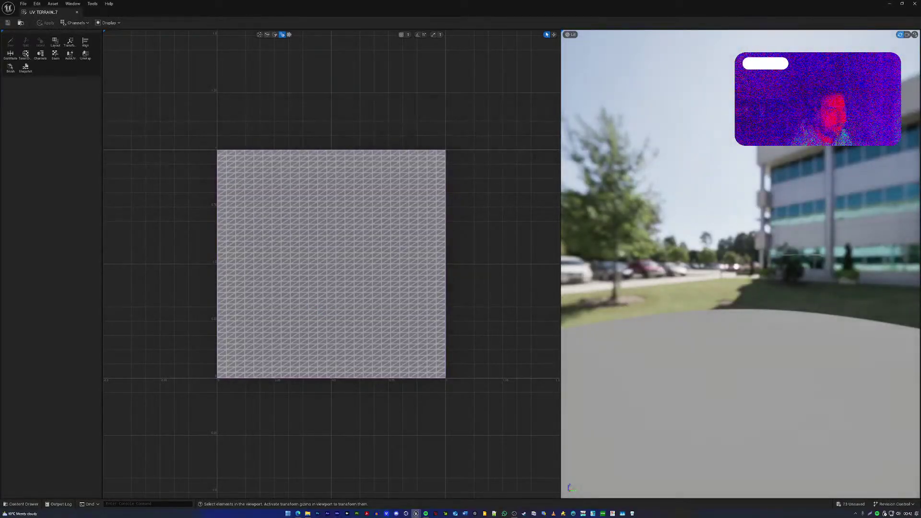
Scale the terrain strip's UVs by 7 on the Y axis only, accept the transform and close its UV editor
key("w")
right_click_drag(741, 288, 763, 357)
key("w")
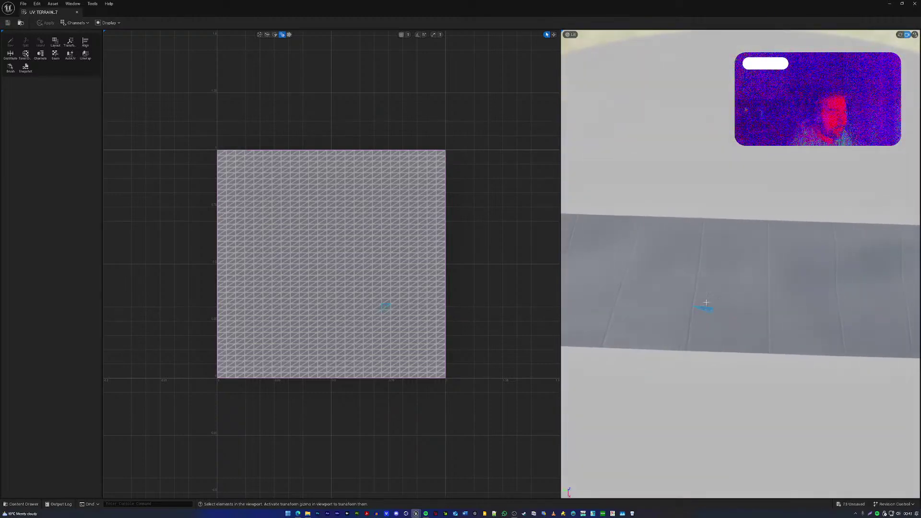
right_click_drag(705, 304, 628, 249)
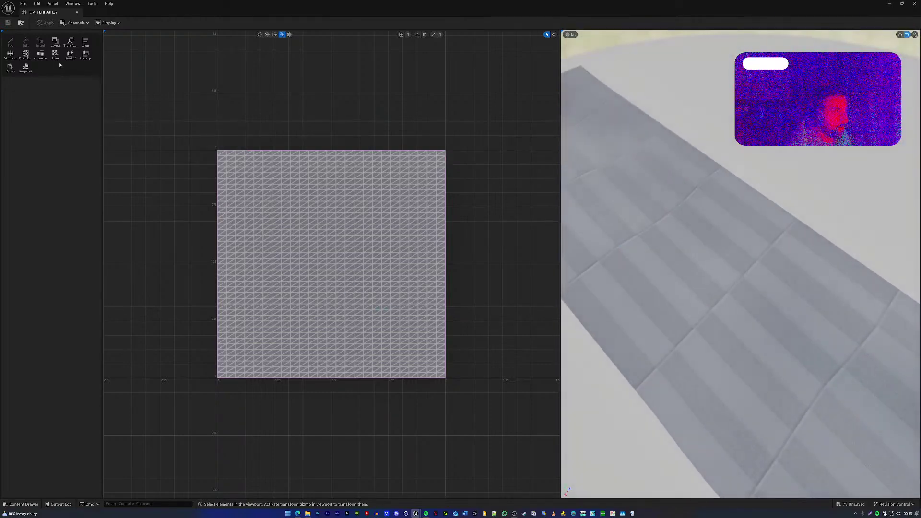
left_click(69, 42)
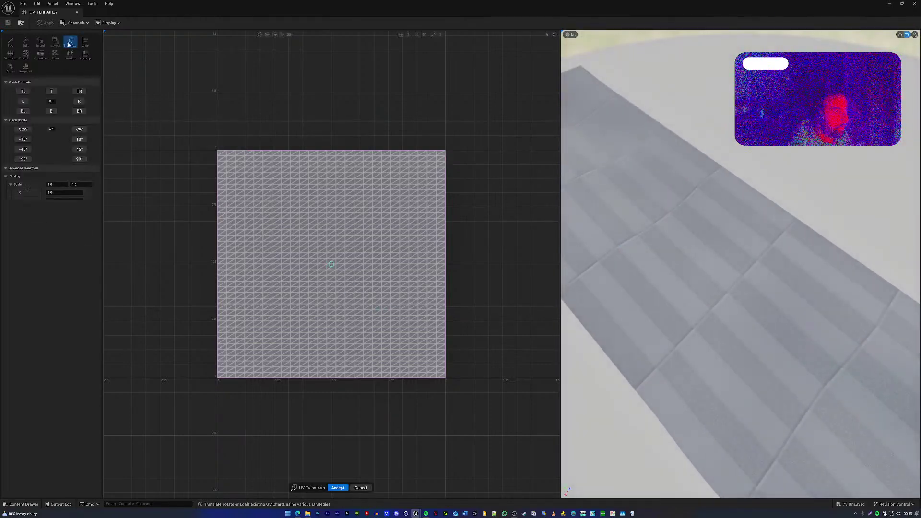
left_click_drag(82, 185, 114, 185)
left_click(76, 185)
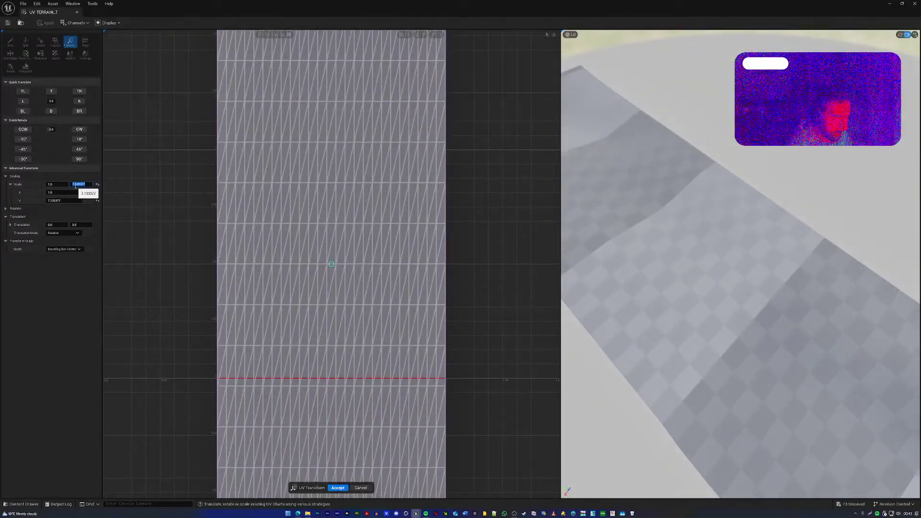
type("7")
key("Return")
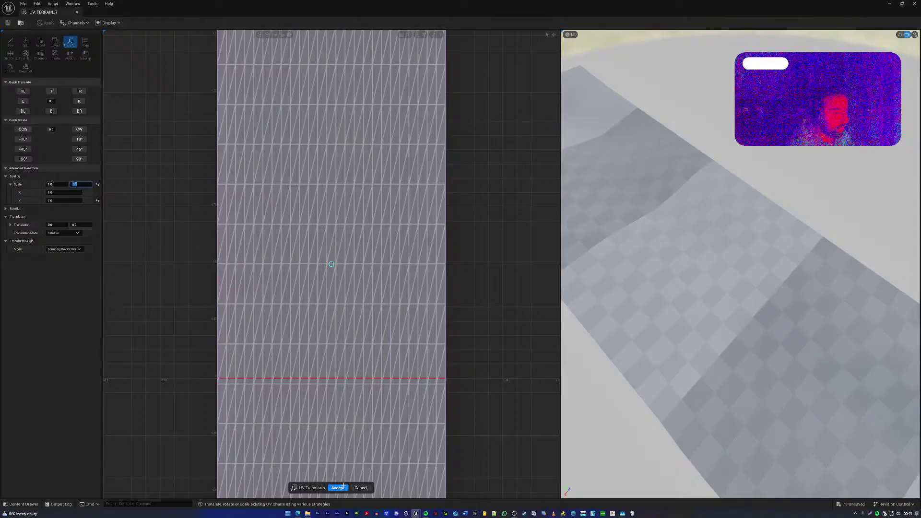
left_click(343, 486)
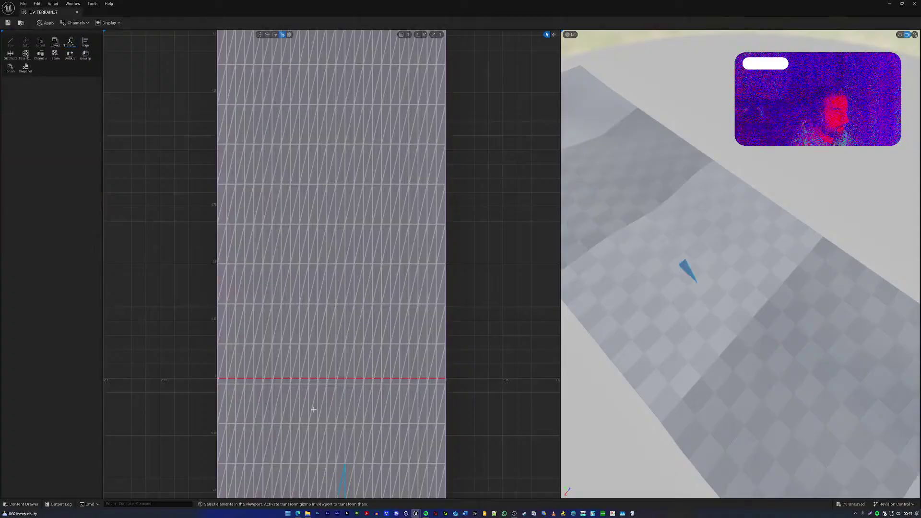
left_click(77, 13)
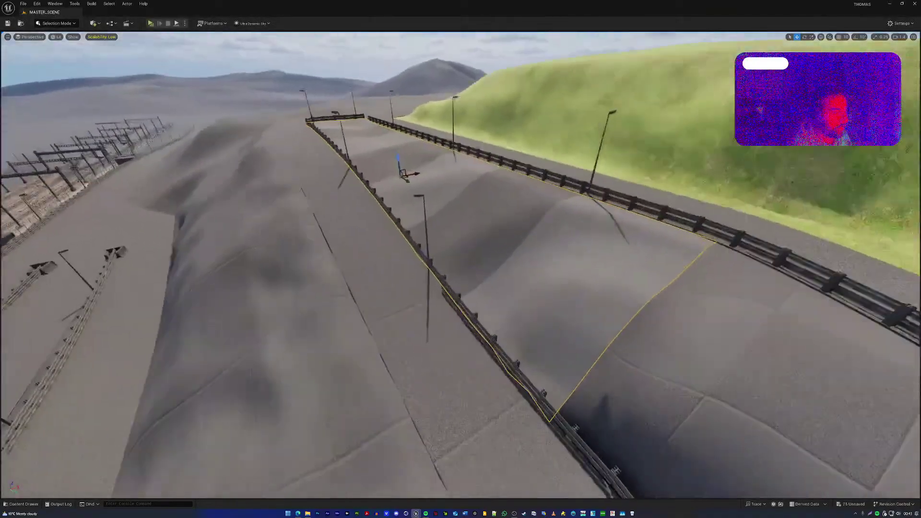
Apply the grass material to the sloped terrain strip between the guard rails and check its coverage along the road
right_click_drag(516, 325, 610, 334)
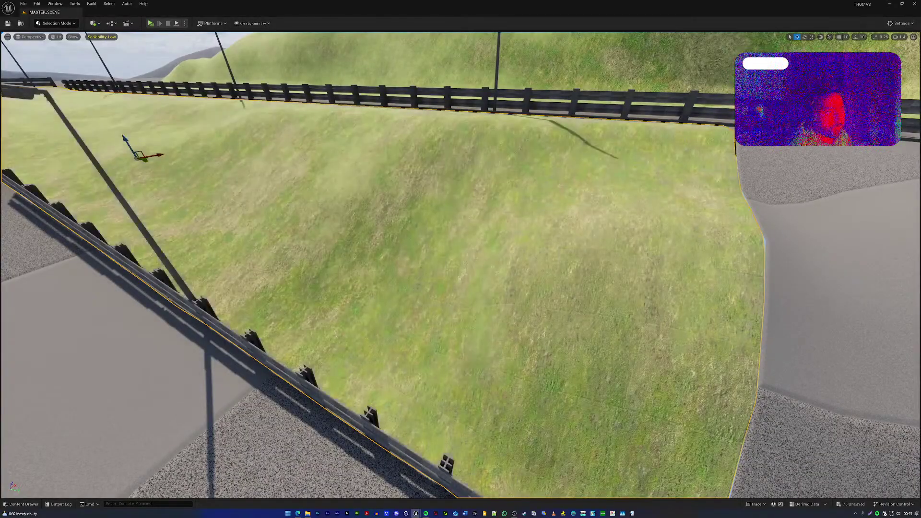
right_click_drag(457, 247, 384, 207)
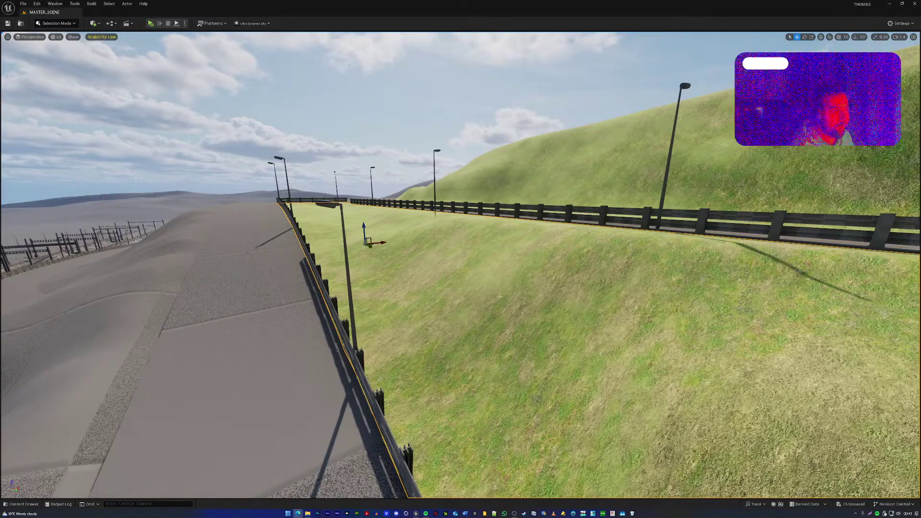
right_click_drag(500, 297, 407, 329)
key("s")
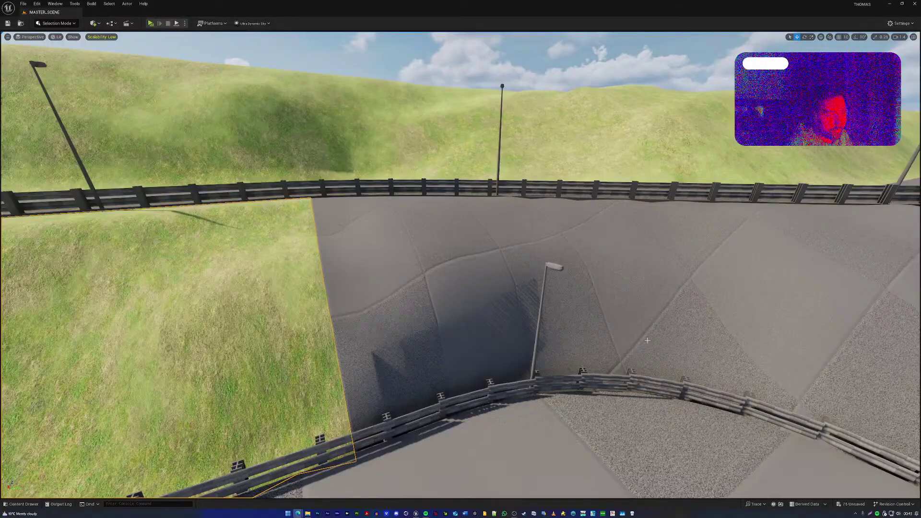
Select the next untextured terrain mesh beside the grass strip and open its UVs for editing
right_click_drag(595, 336, 593, 379)
left_click(467, 299)
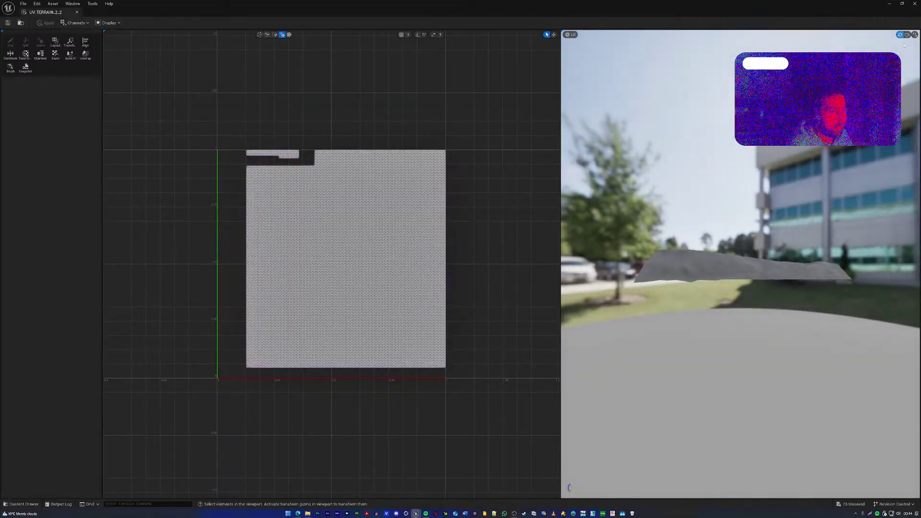
key("w")
right_click_drag(693, 298, 700, 263)
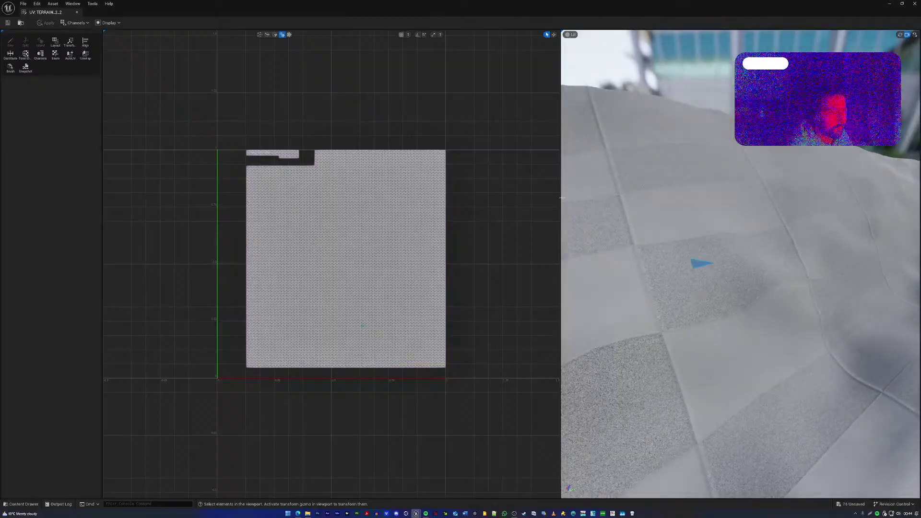
Scale this terrain mesh's UVs by 3 on both axes with the UV Transform tool
left_click(70, 42)
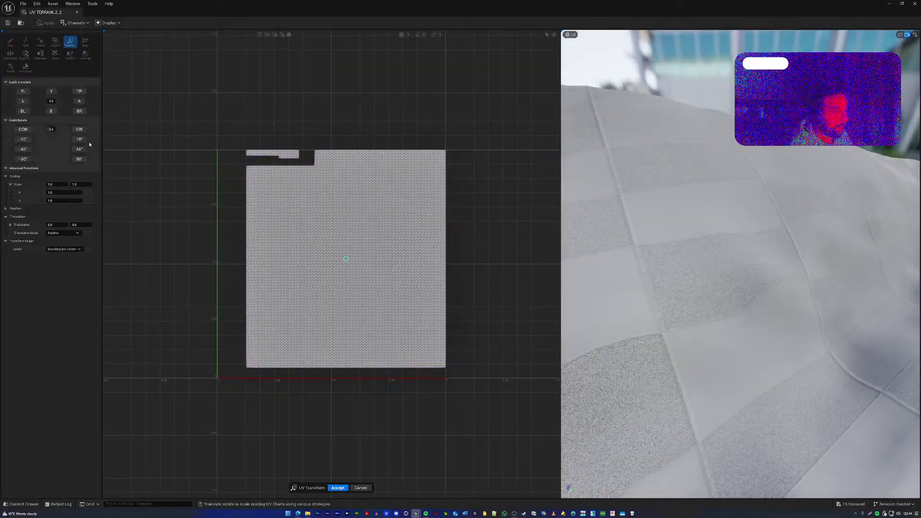
left_click(56, 184)
type("3")
left_click(82, 185)
type("3")
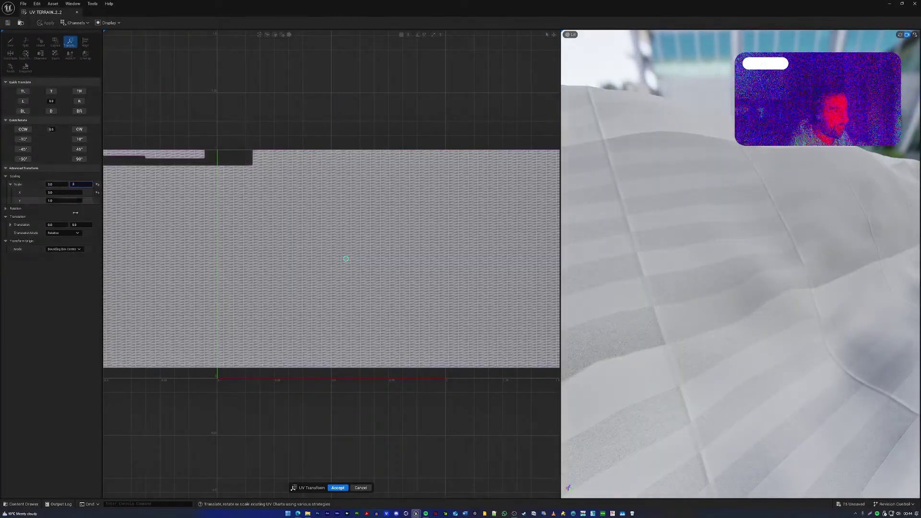
key("Return")
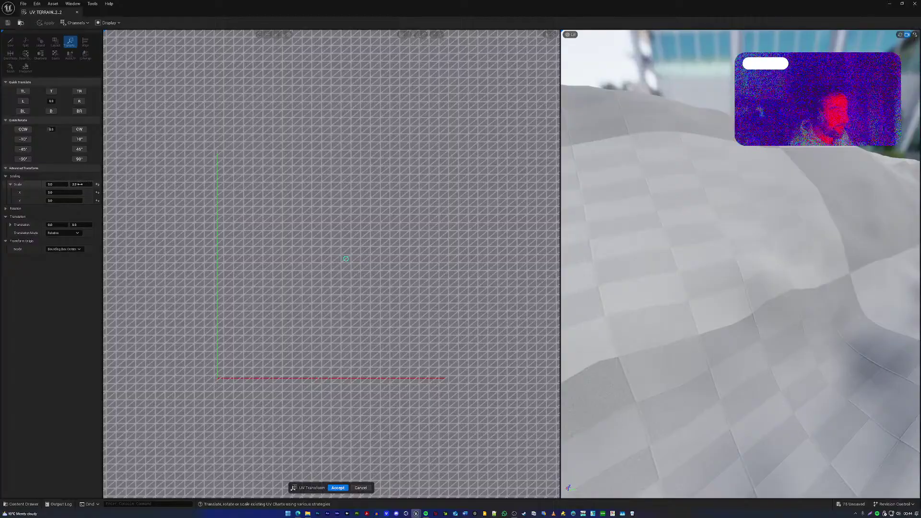
Adjust the terrain's UV scale to 4 on X and 6 on Y, apply it to the mesh and return to the scene
left_click(80, 184)
type("5")
key("Return")
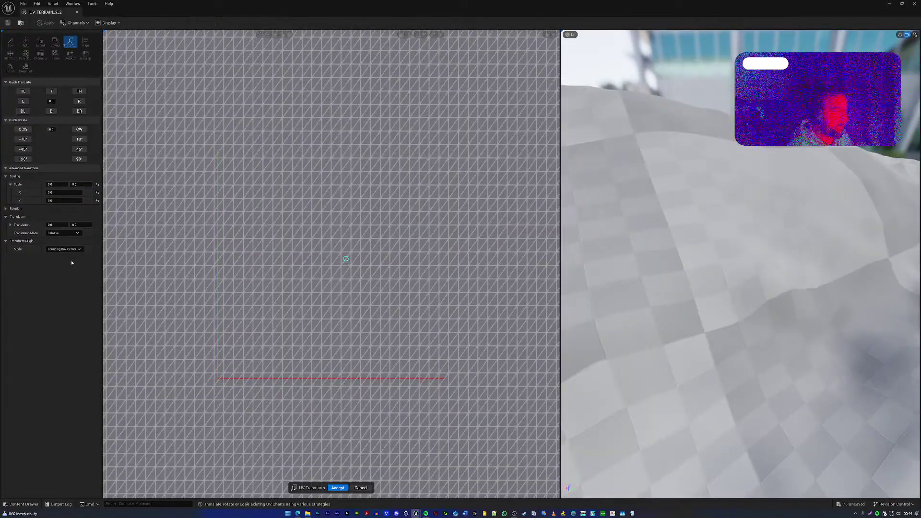
left_click(55, 185)
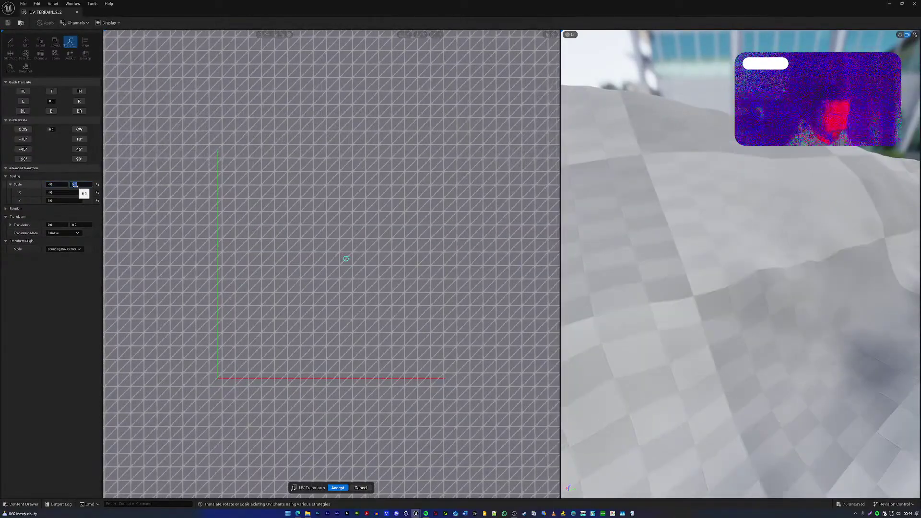
type("4")
key("Return")
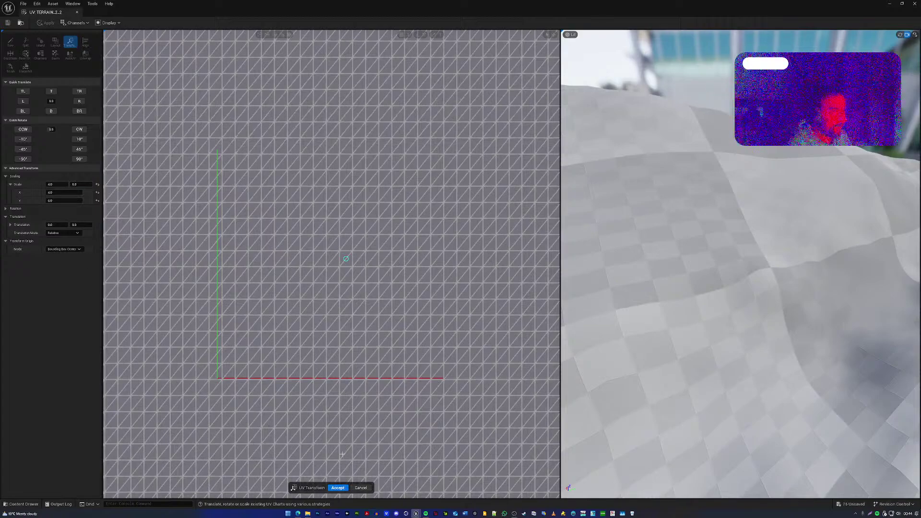
left_click(338, 488)
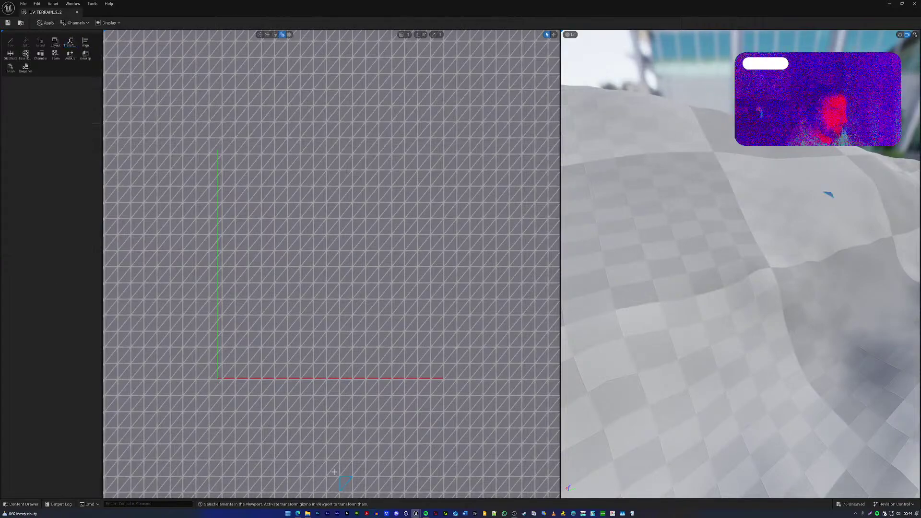
left_click(47, 23)
key("alt+Tab")
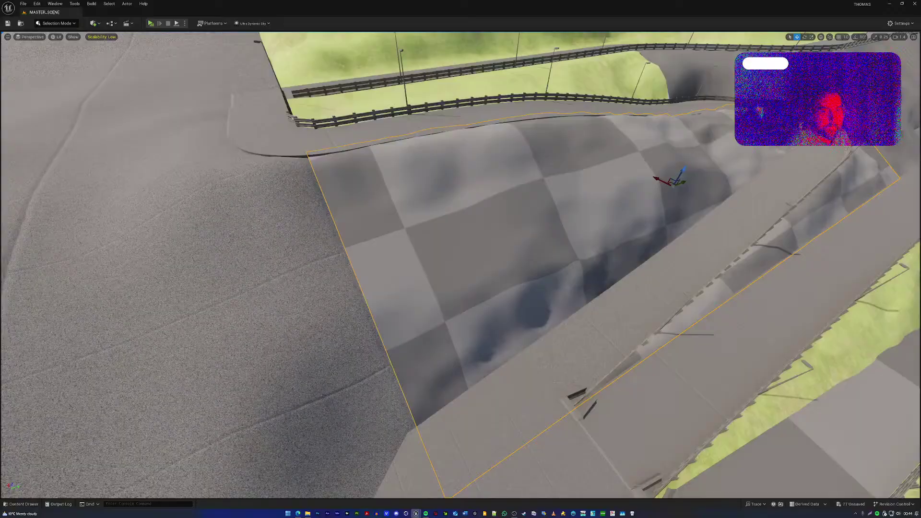
Examine the railway surroundings and the untextured van parked in the fenced yard, including its bodywork and wheels
key("w")
right_click_drag(541, 259, 418, 259)
key("w")
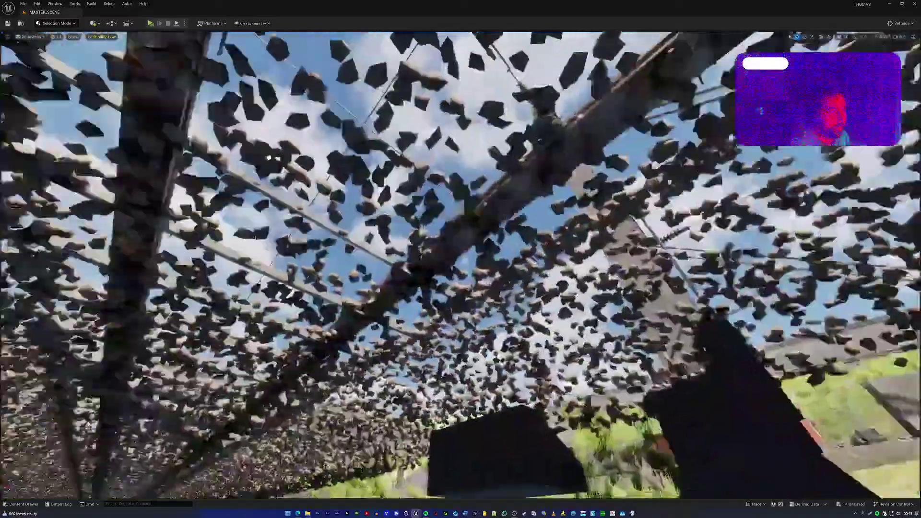
right_click_drag(460, 259, 693, 240)
key("e")
key("w")
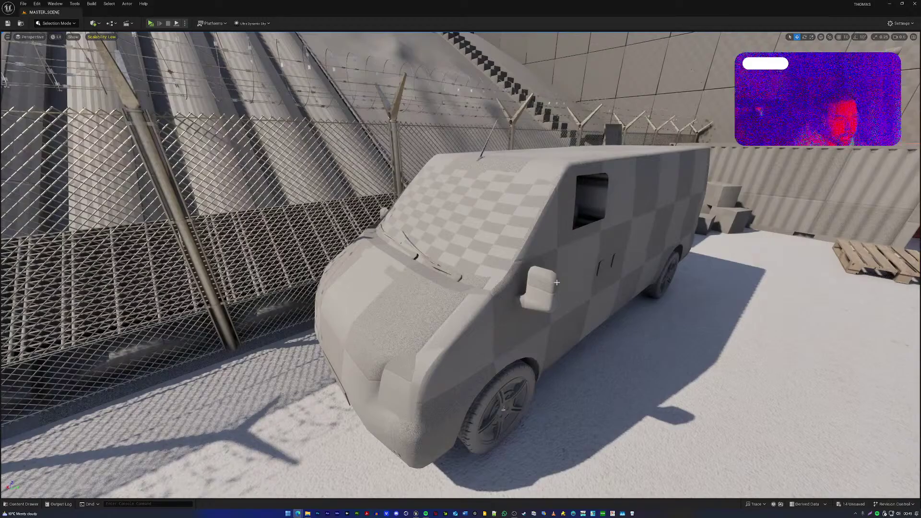
mouse_move(557, 283)
right_mouse_down()
mouse_move(593, 269)
mouse_move(532, 240)
mouse_move(495, 235)
mouse_move(461, 283)
mouse_move(374, 298)
mouse_move(384, 266)
mouse_move(528, 268)
mouse_move(499, 307)
mouse_move(553, 272)
right_mouse_up()
key("w")
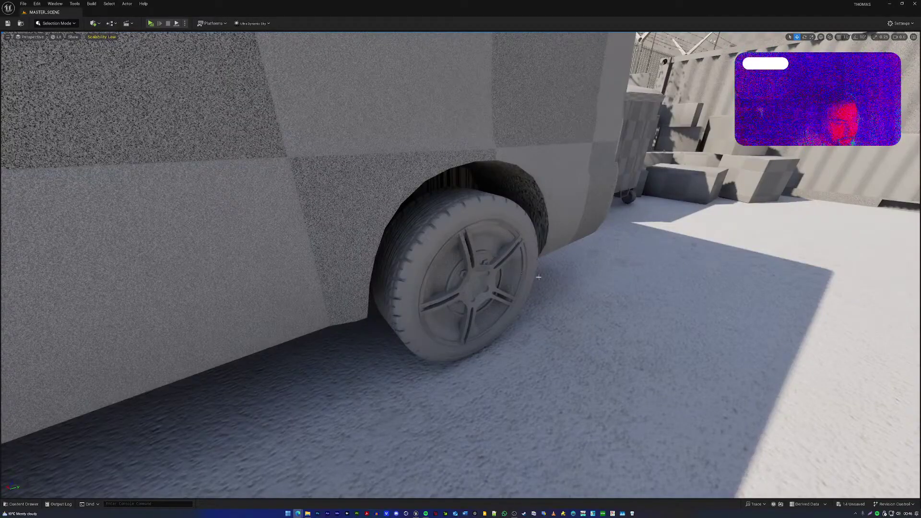
right_click_drag(559, 278, 727, 262)
Look over the guard-railed road, the grass slopes and the gravel track bed for surfaces that still need texturing
scroll(763, 269, "up", 3)
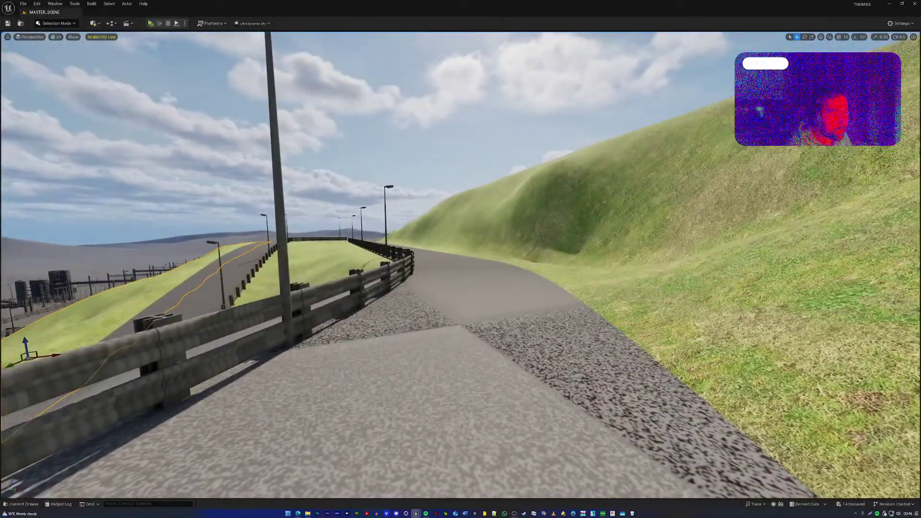
right_click_drag(728, 261, 385, 275)
scroll(362, 275, "up", 2)
scroll(361, 276, "down", 3)
scroll(366, 275, "down", 2)
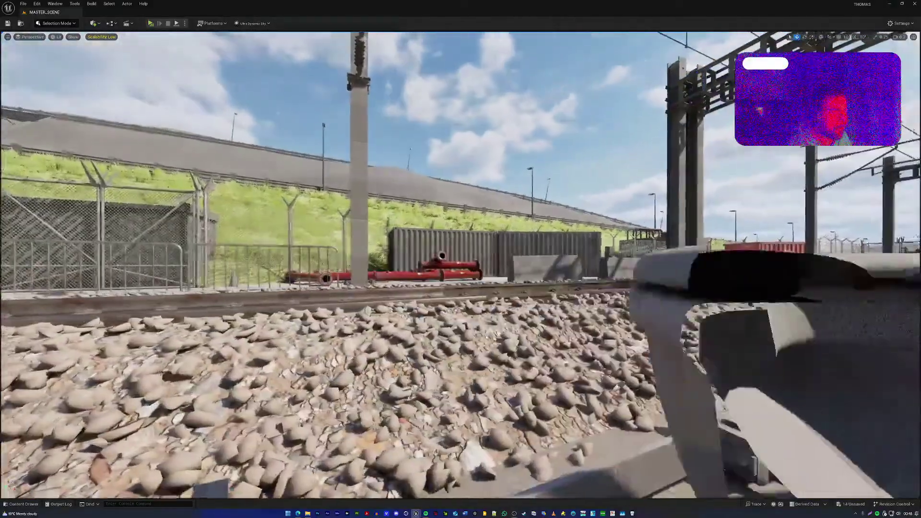
right_click_drag(460, 259, 753, 262)
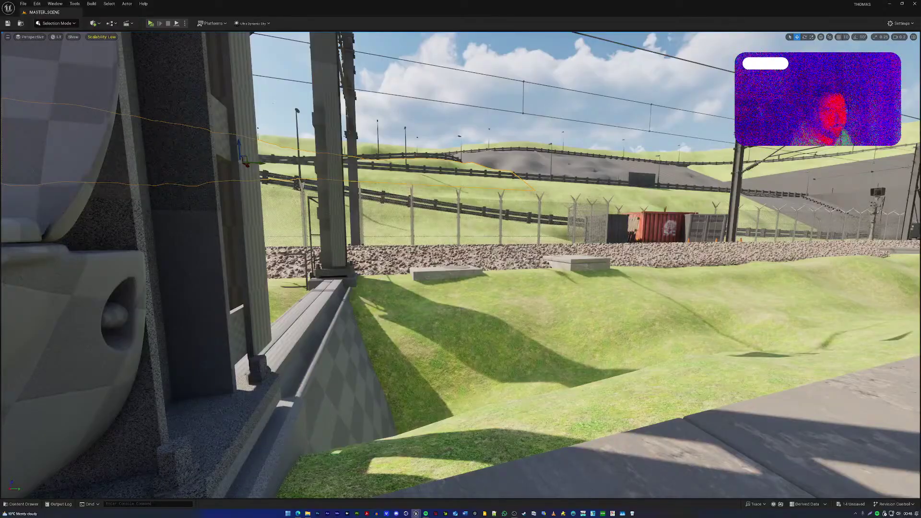
Select the grey hillside mesh below the guard-railed road, undo its accidental move and open its UVs for editing
right_click_drag(469, 277, 462, 246)
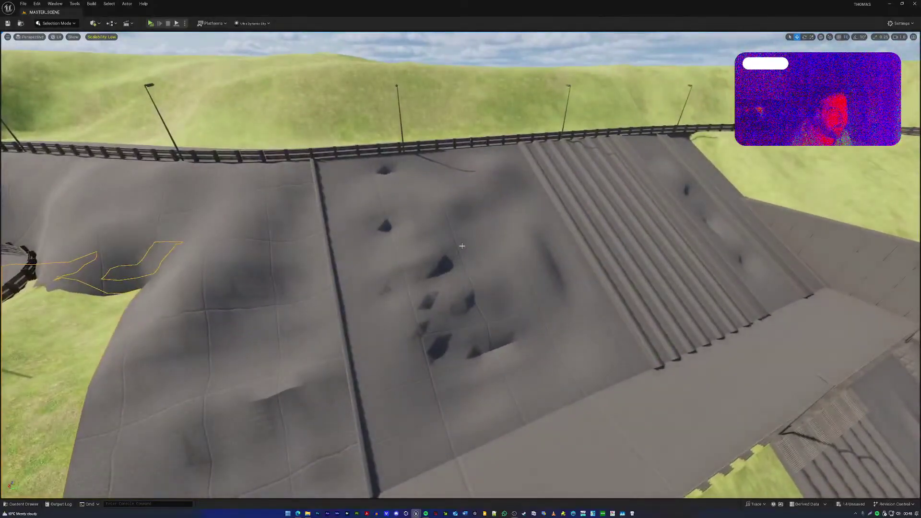
left_click(462, 246)
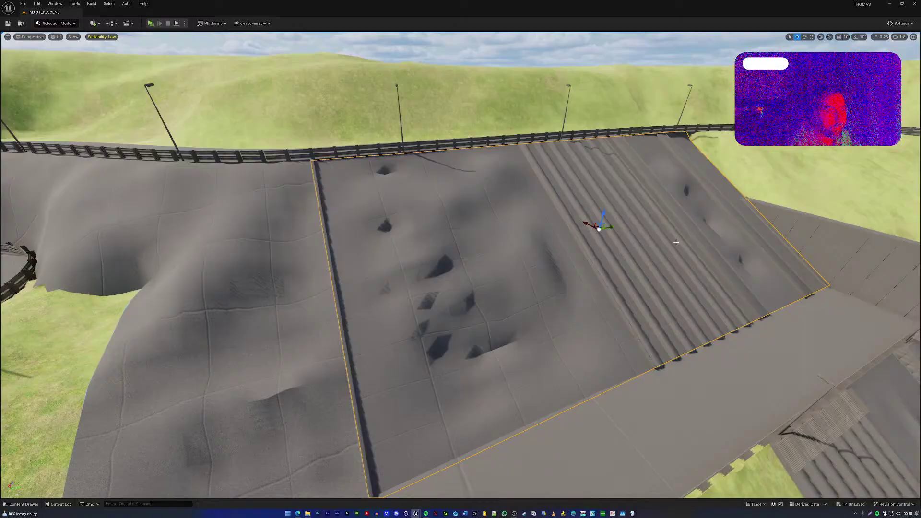
left_click_drag(605, 220, 596, 330)
key("ctrl+z")
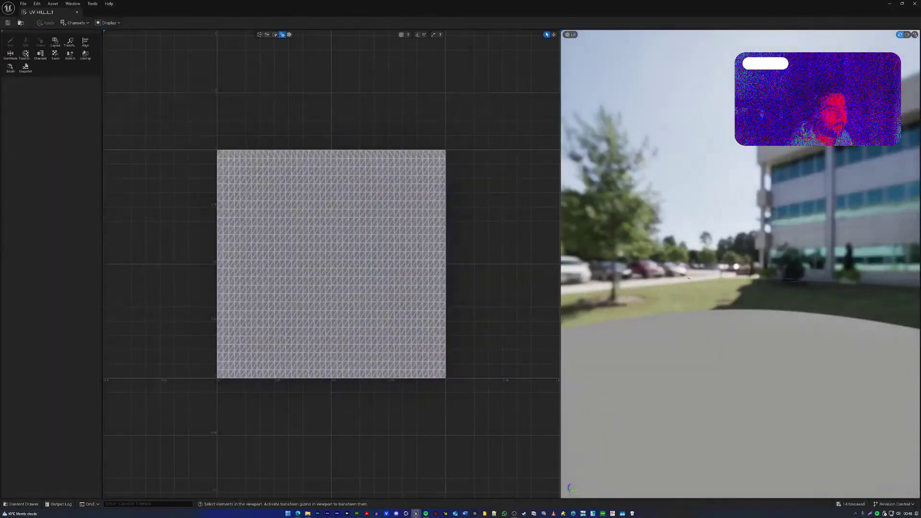
left_click(908, 35)
right_click_drag(705, 259, 640, 280)
key("s")
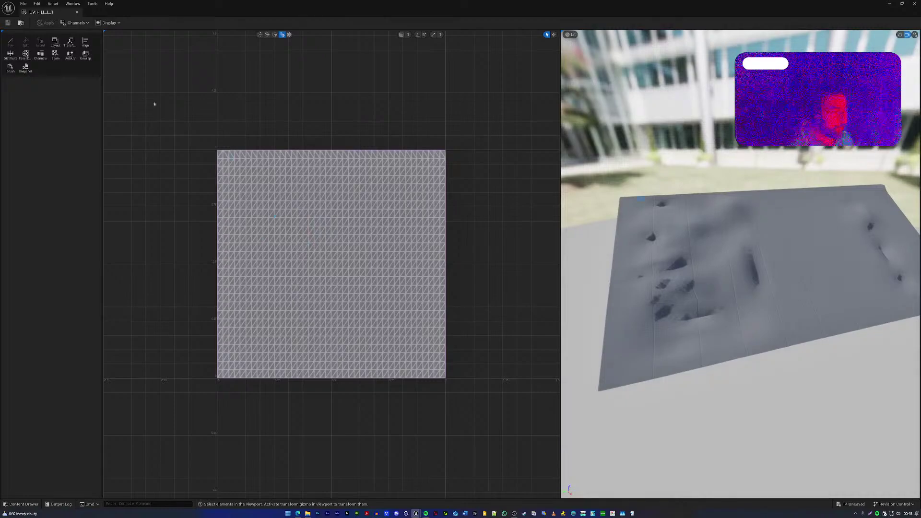
Scale the hillside mesh's UVs by 5 on both axes with the UV Transform tool
left_click(69, 42)
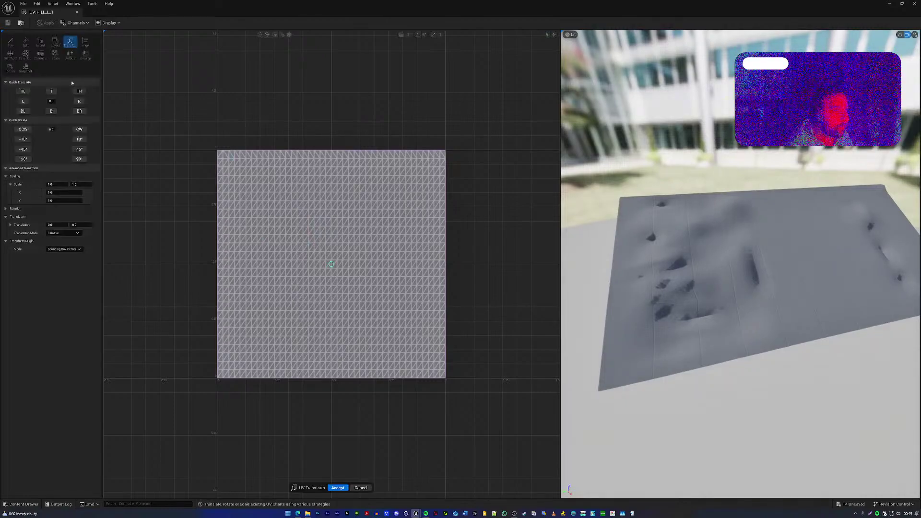
left_click(56, 184)
type("8")
left_click(78, 185)
type("8")
key("Return")
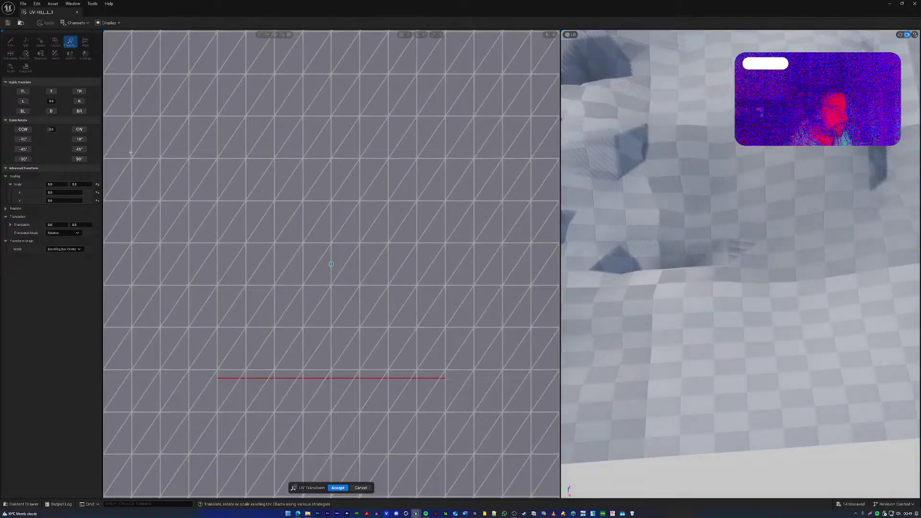
Rescale the hillside mesh's UVs to 7 horizontally and 6 vertically, then accept, apply the changes and close the UV editor
left_click(84, 185)
type("6")
key("Return")
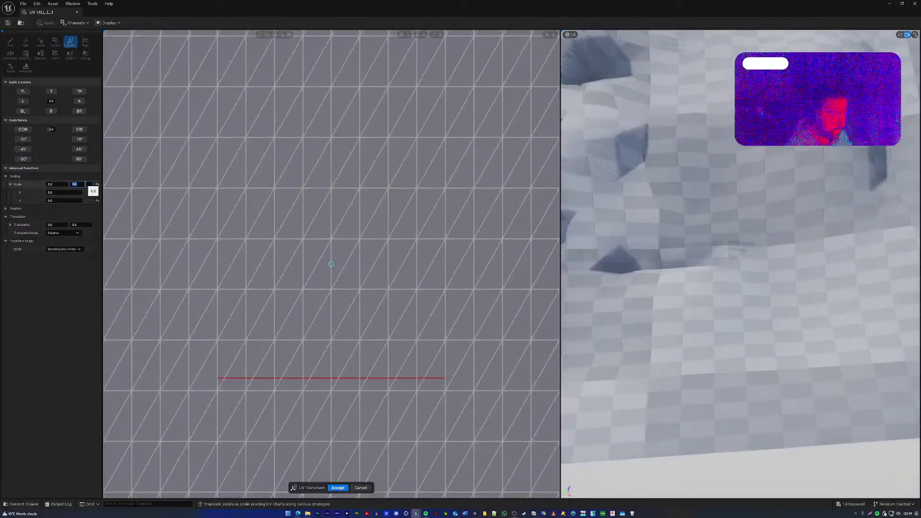
left_click_drag(57, 185, 45, 184)
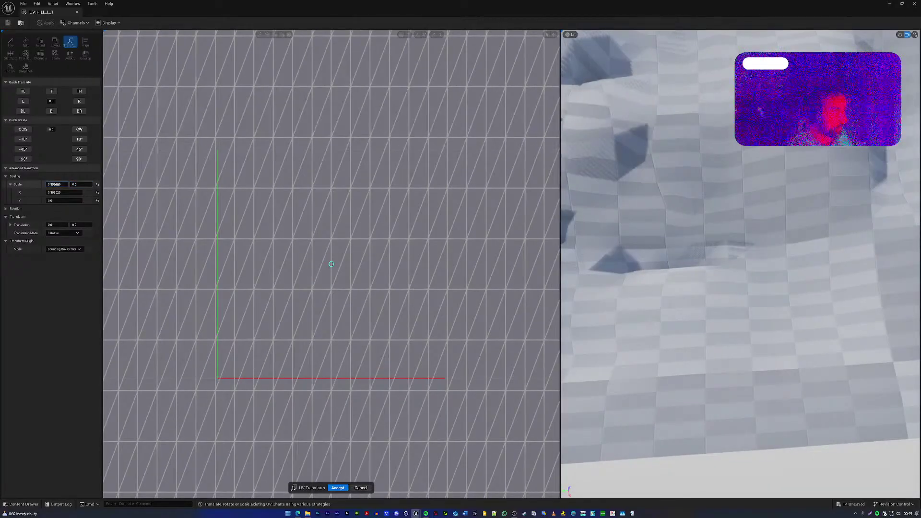
left_click(57, 185)
type("7")
key("Return")
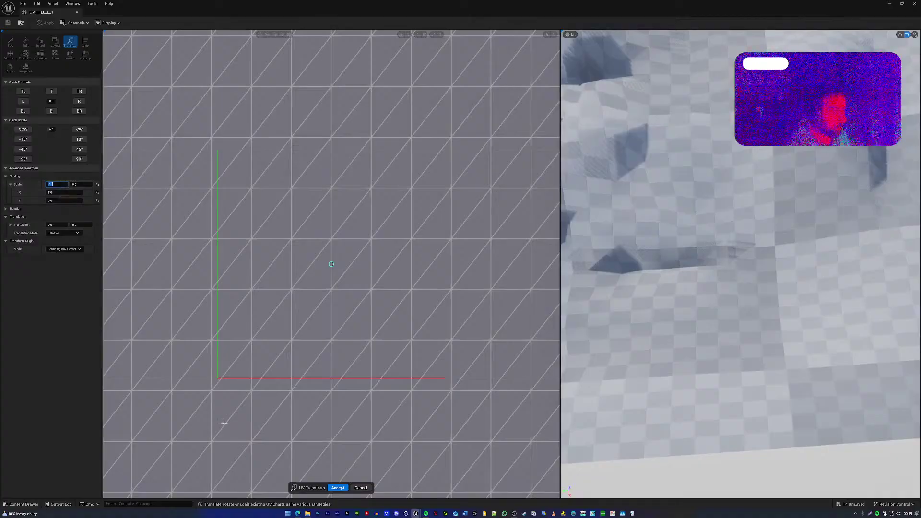
left_click(341, 488)
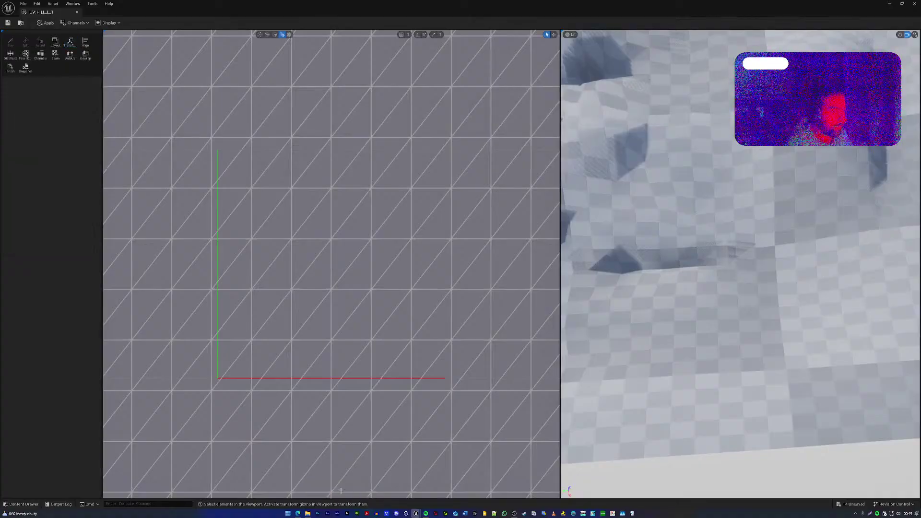
left_click(47, 23)
left_click(77, 12)
Delete the signal post with the attached ladder standing beside the left tunnel entrance, near the red container
right_click_drag(484, 273, 626, 231)
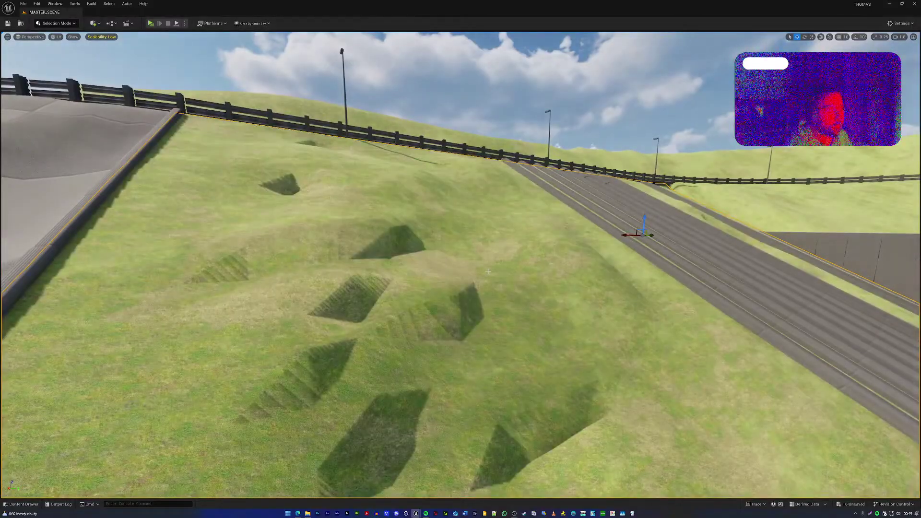
right_click_drag(713, 265, 487, 273)
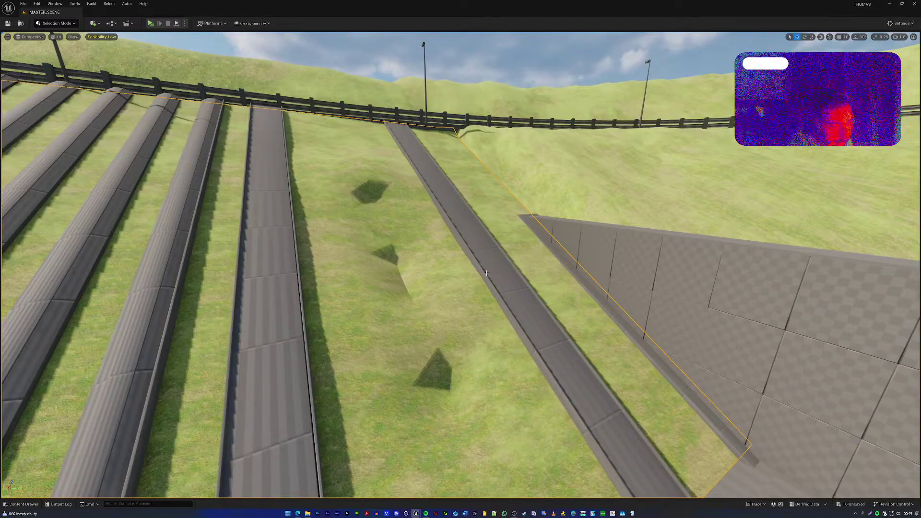
mouse_move(400, 237)
right_mouse_down()
mouse_move(434, 216)
mouse_move(447, 241)
mouse_move(528, 242)
mouse_move(537, 288)
mouse_move(518, 295)
mouse_move(629, 303)
mouse_move(580, 259)
mouse_move(610, 252)
mouse_move(411, 240)
right_mouse_up()
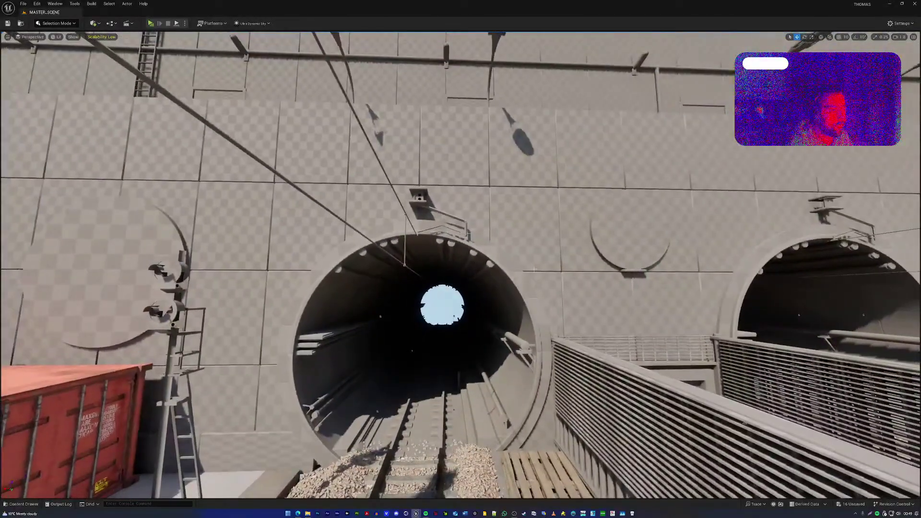
right_click_drag(297, 300, 268, 302)
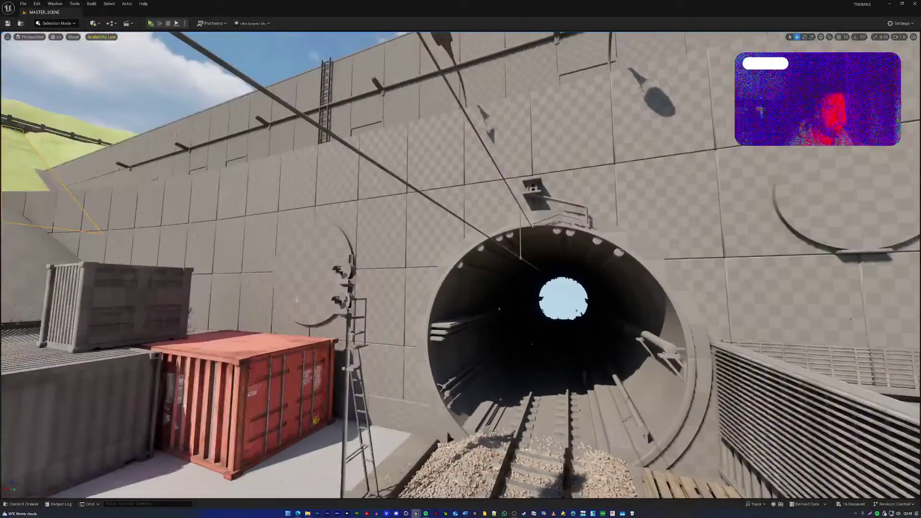
left_click(340, 311)
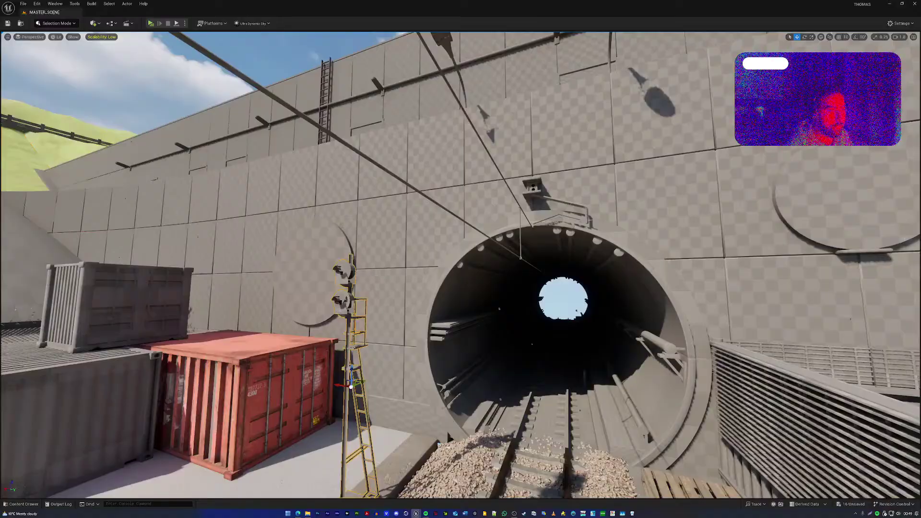
key("Delete")
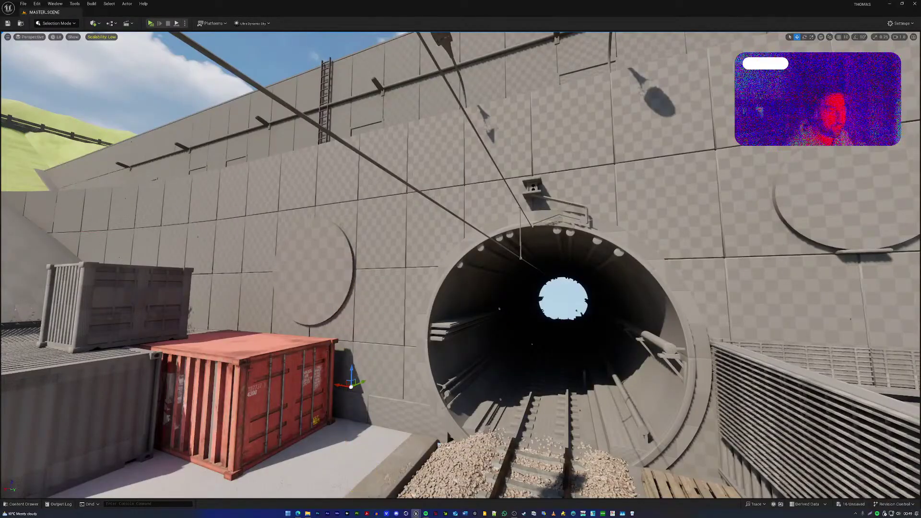
Select the single wall panel between the round cover and the left tunnel entrance and apply a light concrete material to it
key("a")
right_click_drag(340, 311, 374, 280)
key("d")
left_click(390, 278)
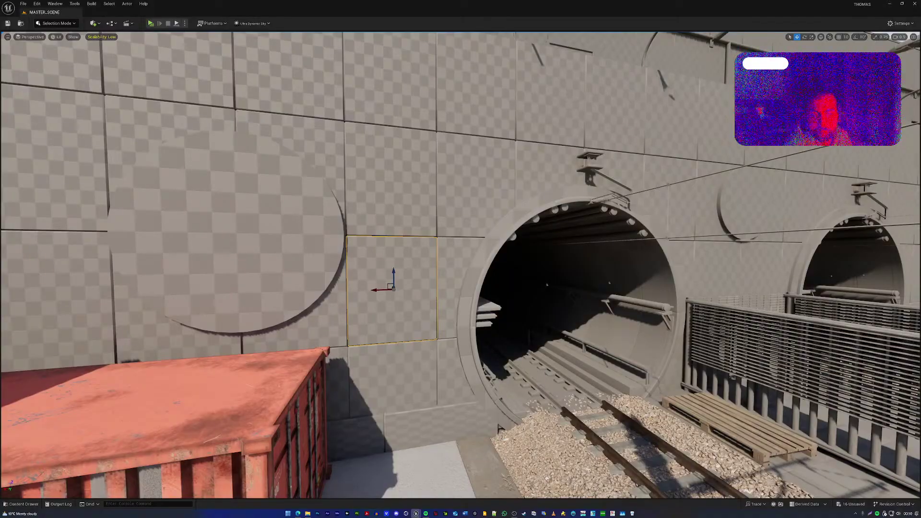
right_click_drag(461, 269, 397, 251)
key("w")
key("s")
key("w")
key("s")
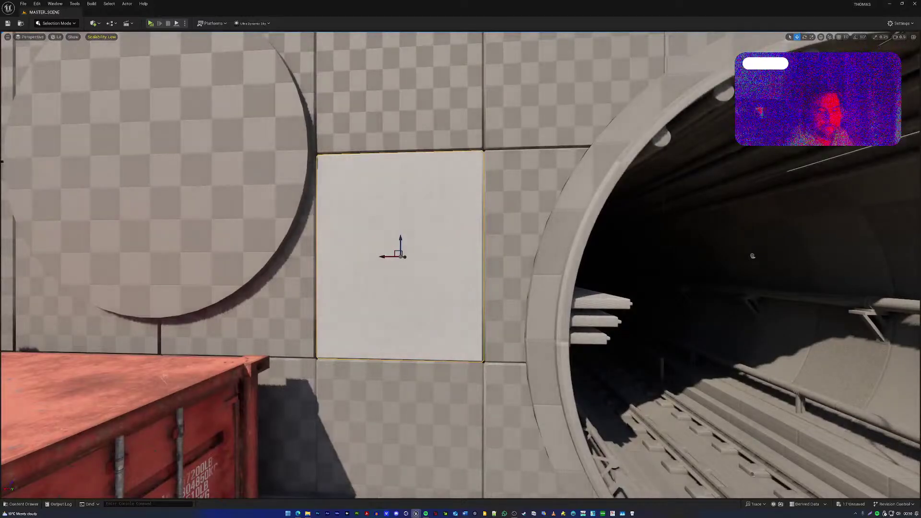
Examine the concrete texture on the wall panel beside the tunnel, both up close and from across the yard
key("s")
mouse_move(501, 294)
right_mouse_down()
mouse_move(513, 295)
mouse_move(505, 295)
right_mouse_up()
key("w")
key("w")
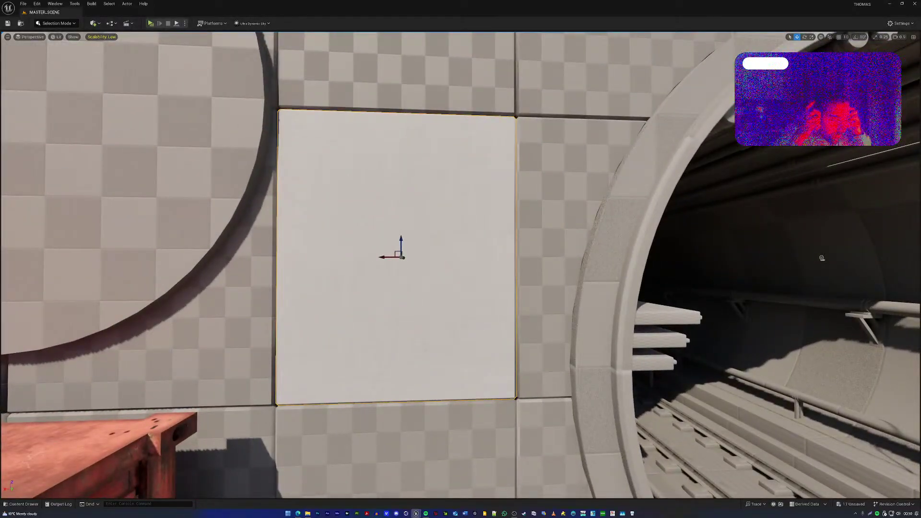
right_click_drag(505, 294, 562, 295)
key("s")
key("d")
key("a")
key("s")
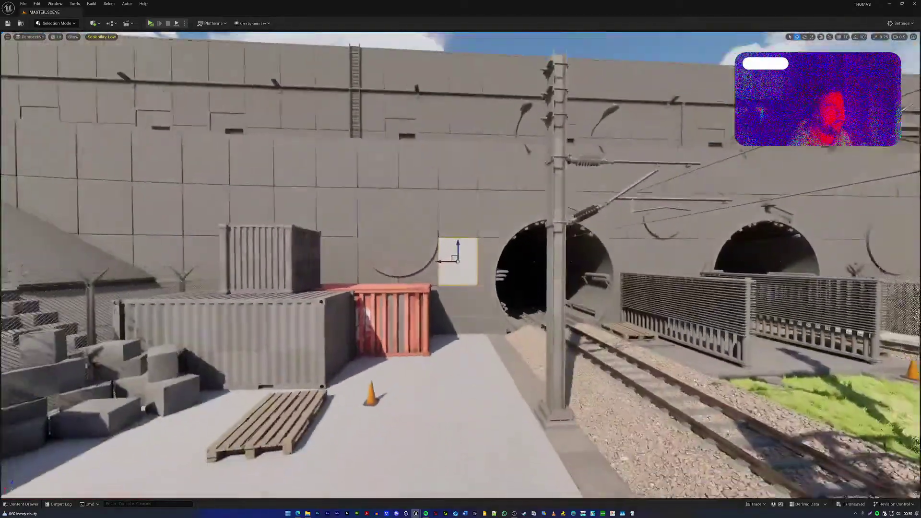
key("w")
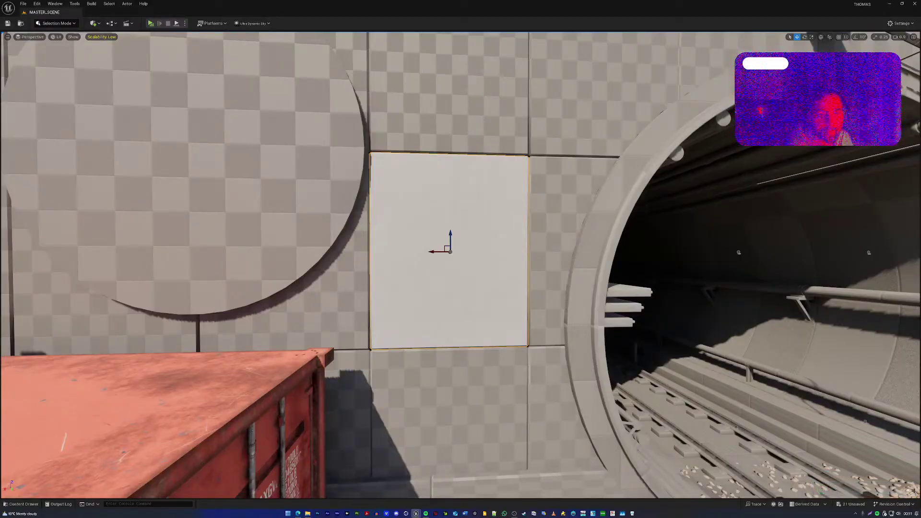
key("w")
right_click_drag(461, 265, 367, 259)
key("d")
key("s")
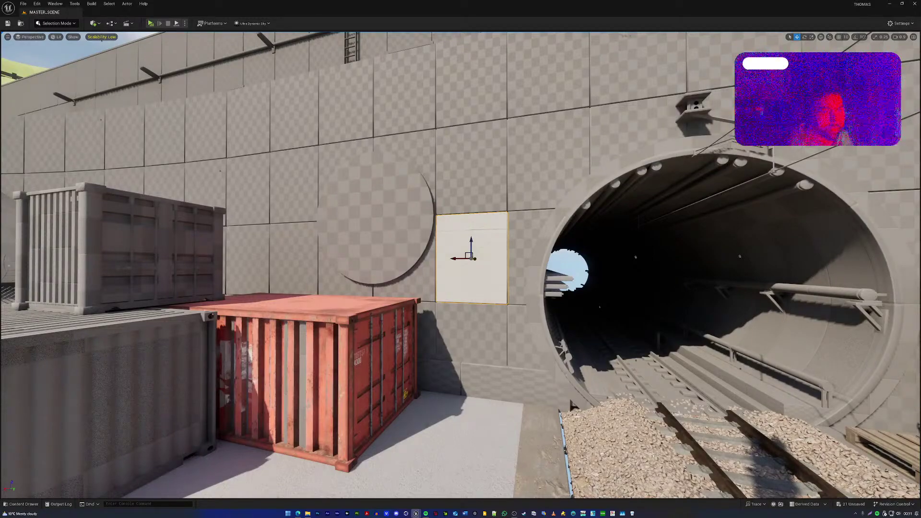
Select the wall panels surrounding the tunnel entrances and apply the light concrete material to them
key("Escape")
left_click(480, 168)
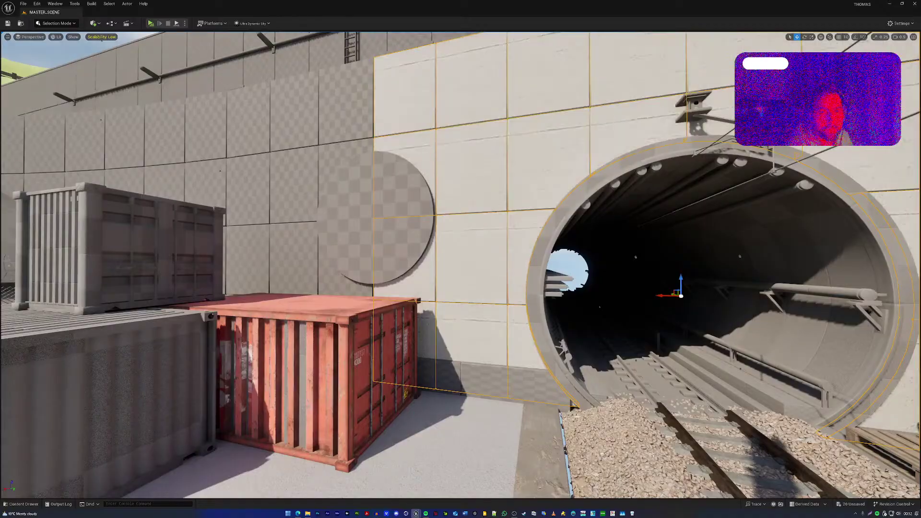
key("s")
right_click_drag(522, 358, 593, 356)
key("d")
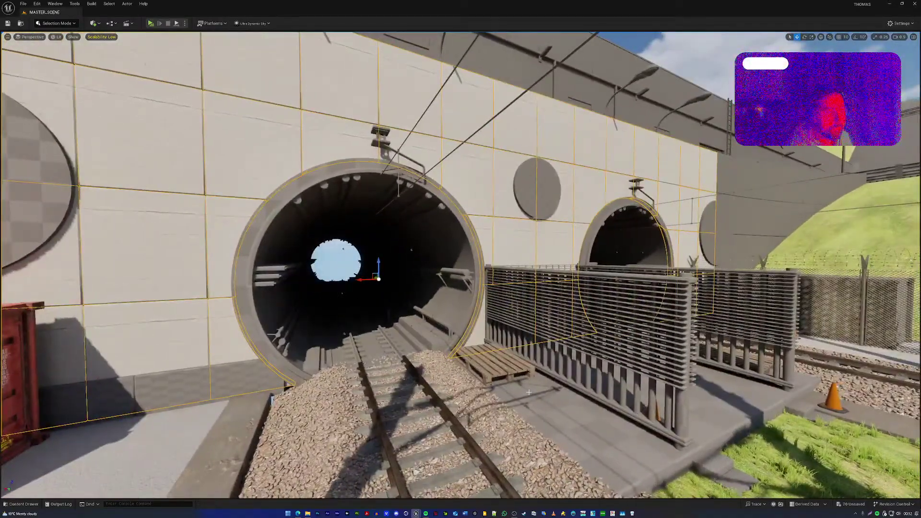
Select the three columns of checkered wall panels at and beside the left round cover and give them the light concrete material
left_click(523, 358)
key("w")
key("d")
right_click_drag(523, 359, 422, 335)
key("s")
key("a")
key("w")
scroll(423, 336, "down", 5)
right_click_drag(447, 214, 447, 214)
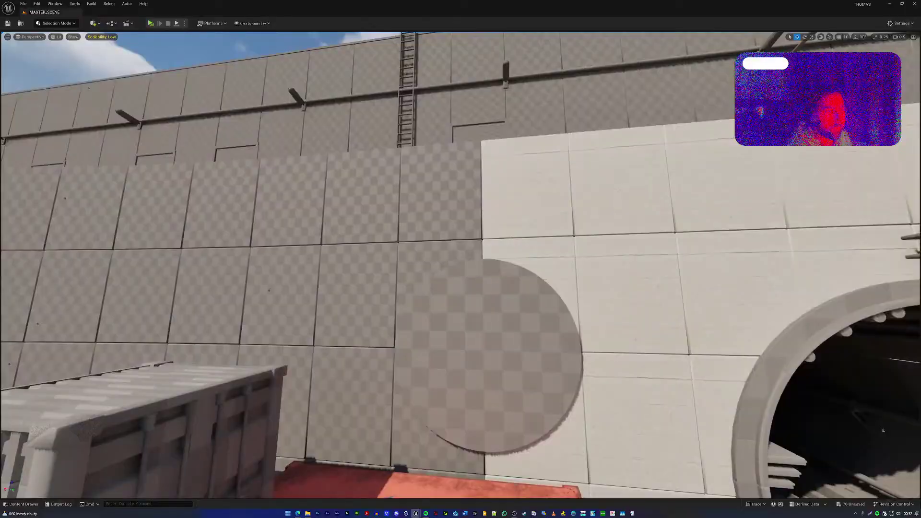
left_click(447, 216)
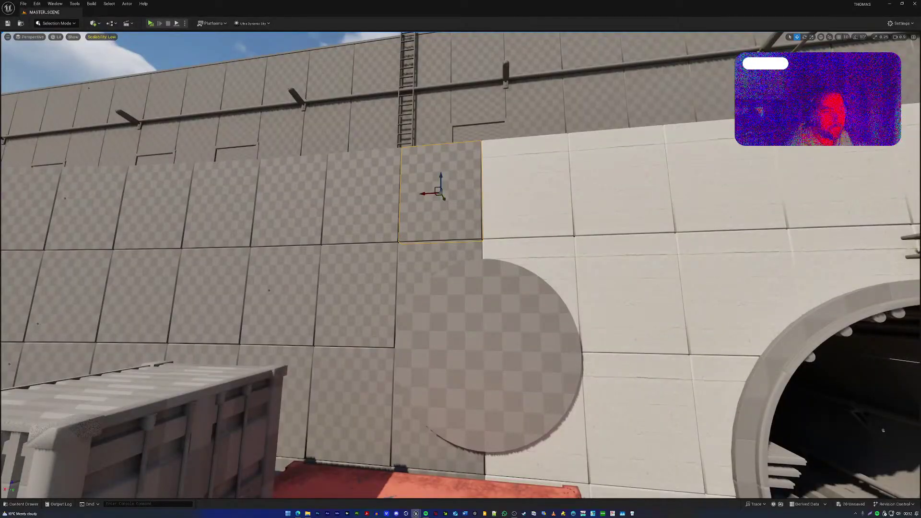
key("ctrl+z")
key("ctrl+z")
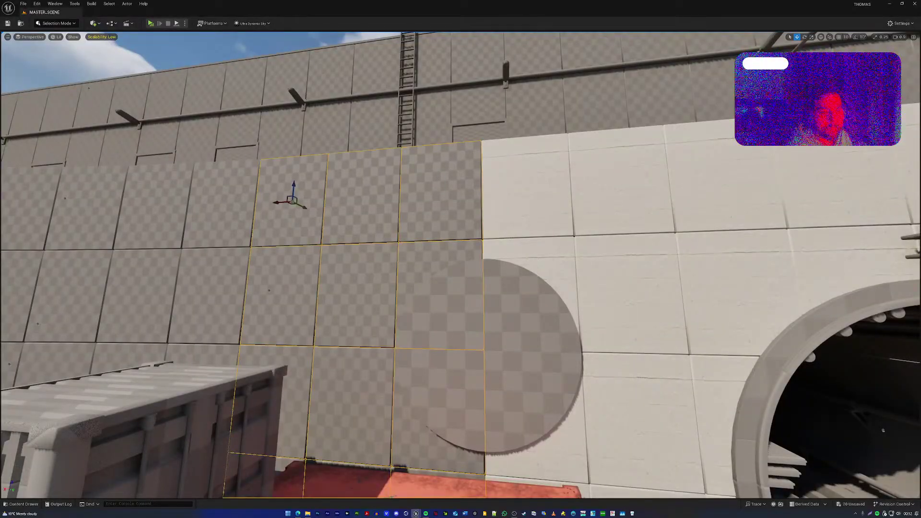
Select the remaining top-row wall panels running towards the grey slope and apply the light concrete material to them
right_click_drag(389, 193, 332, 194)
left_click(390, 193)
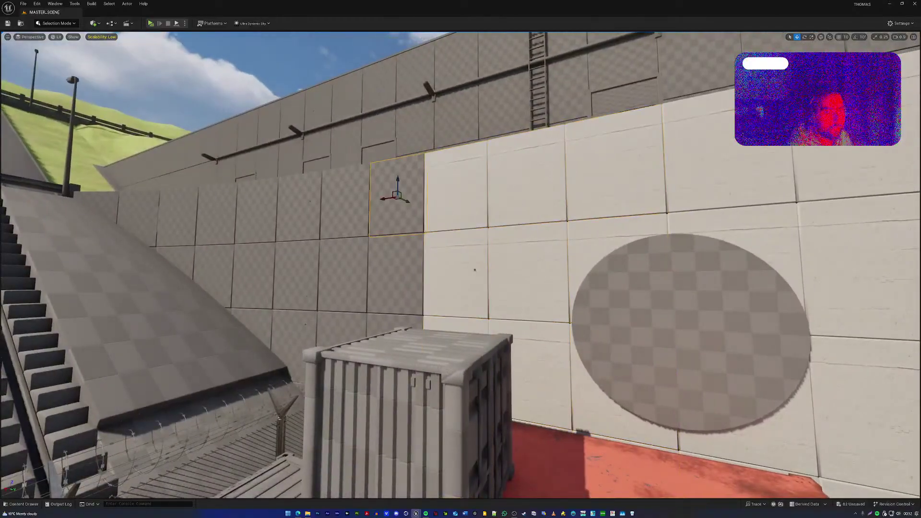
key("Escape")
left_click(139, 217, "ctrl")
left_click(98, 219, "ctrl")
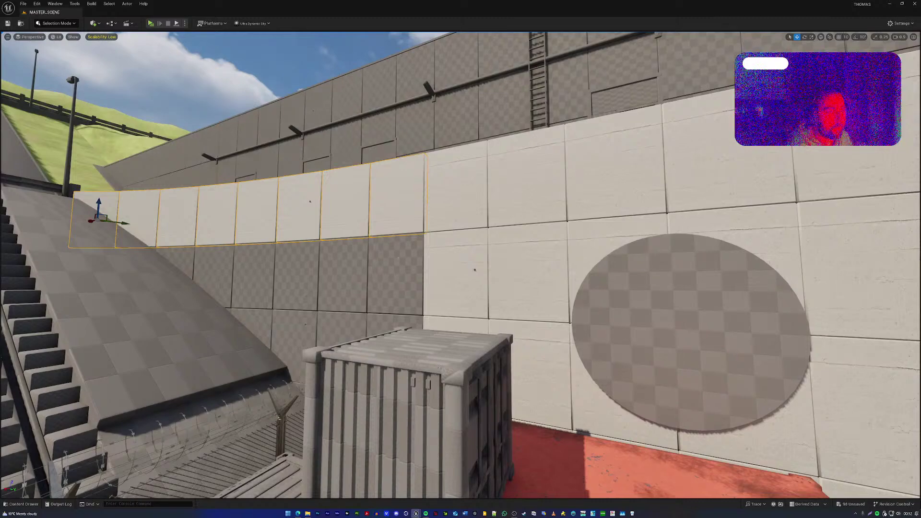
Select the remaining lower-row wall panels behind the containers and slope and apply the light concrete material to them
left_click(398, 260)
key("Escape")
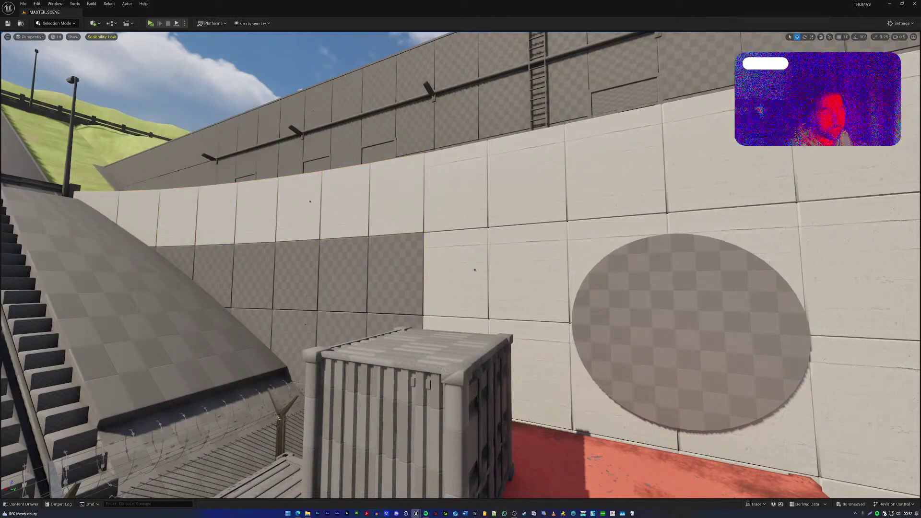
left_click(306, 296)
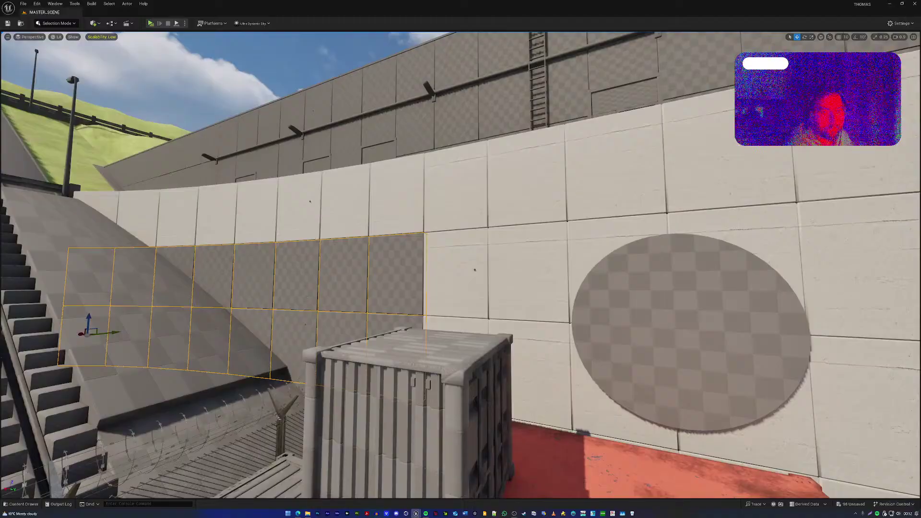
right_click_drag(461, 265, 413, 264)
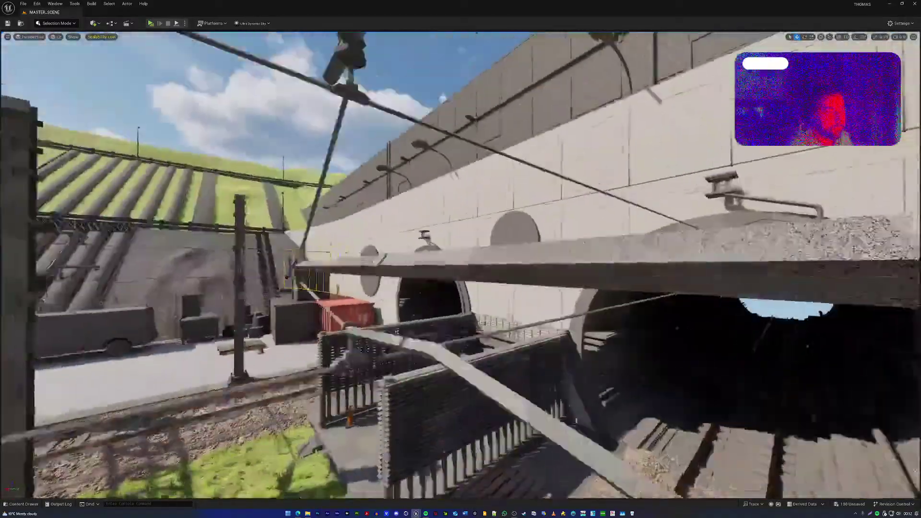
right_click_drag(555, 447, 518, 430)
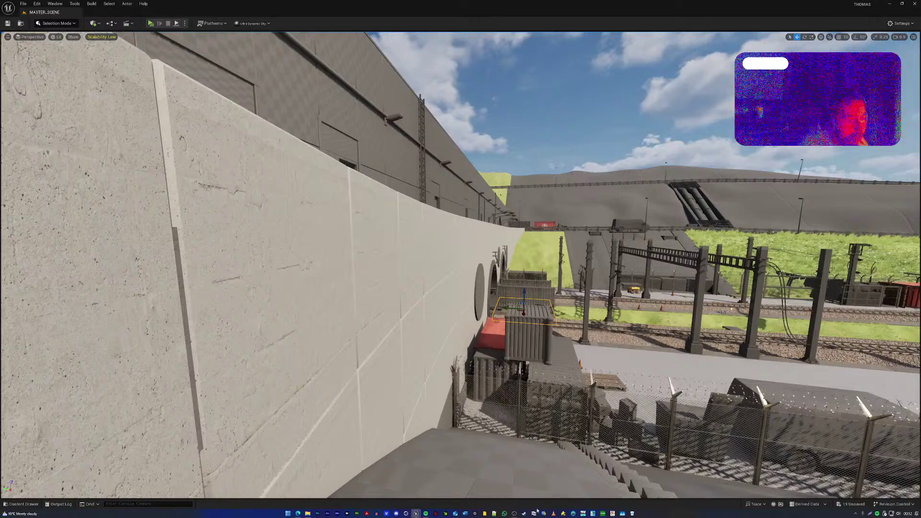
mouse_move(514, 516)
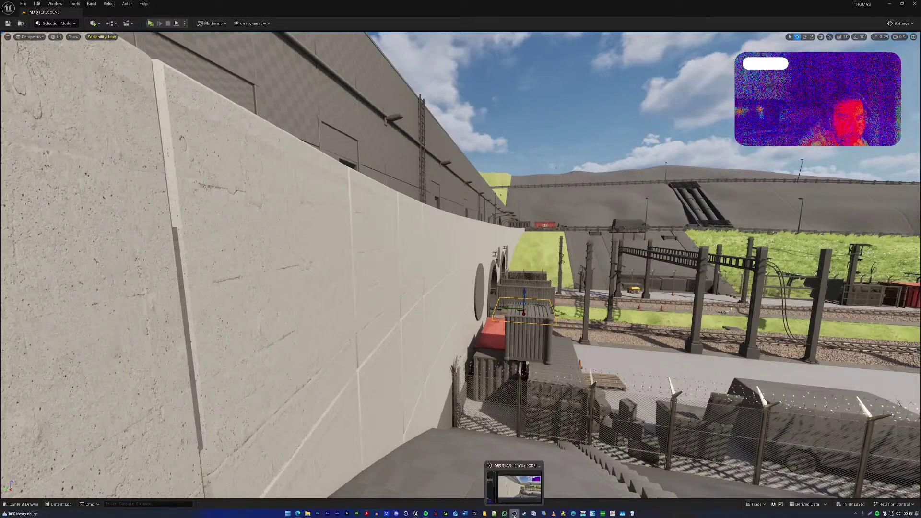
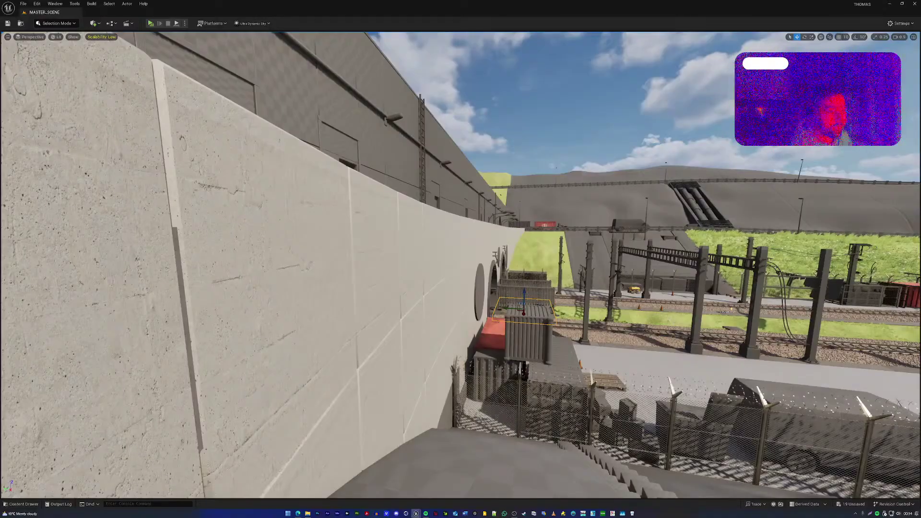
Apply the grass material to the grey bumpy slope between the large pipes and the block staircase
key("w")
right_click_drag(460, 269, 168, 269)
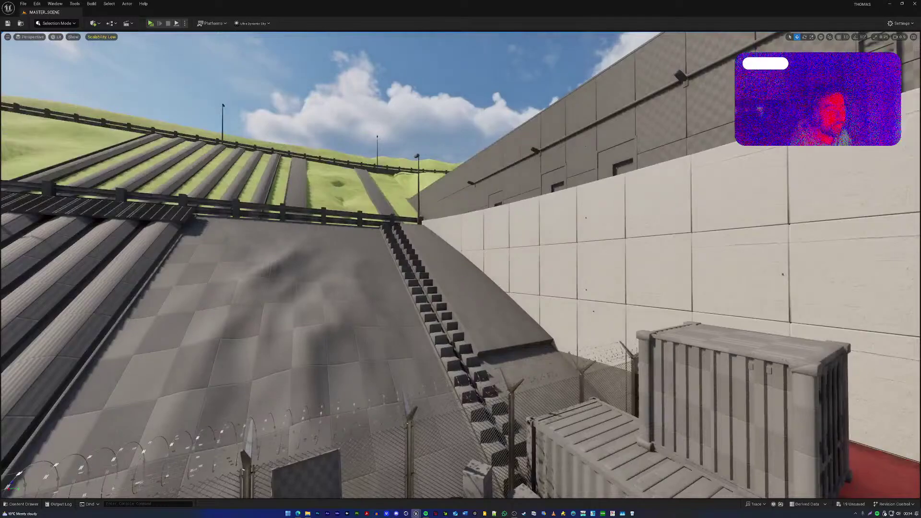
right_click_drag(500, 289, 501, 322)
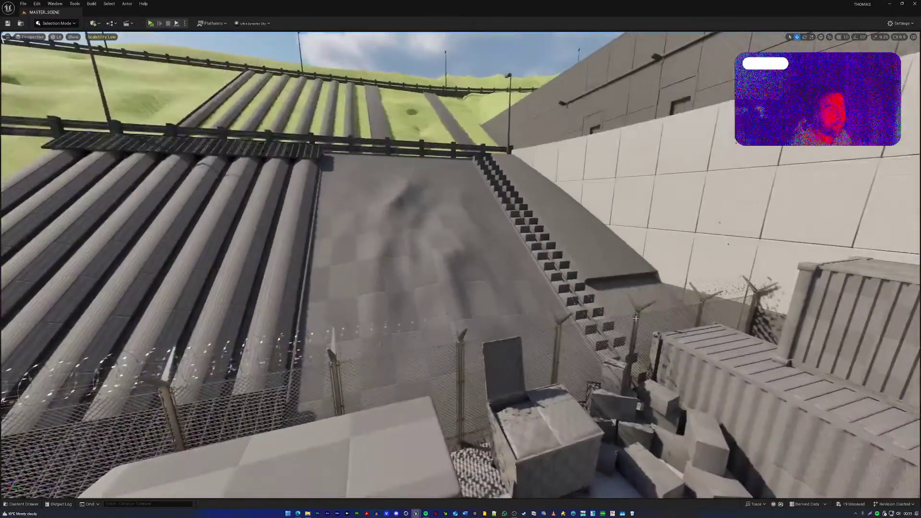
left_click(501, 289)
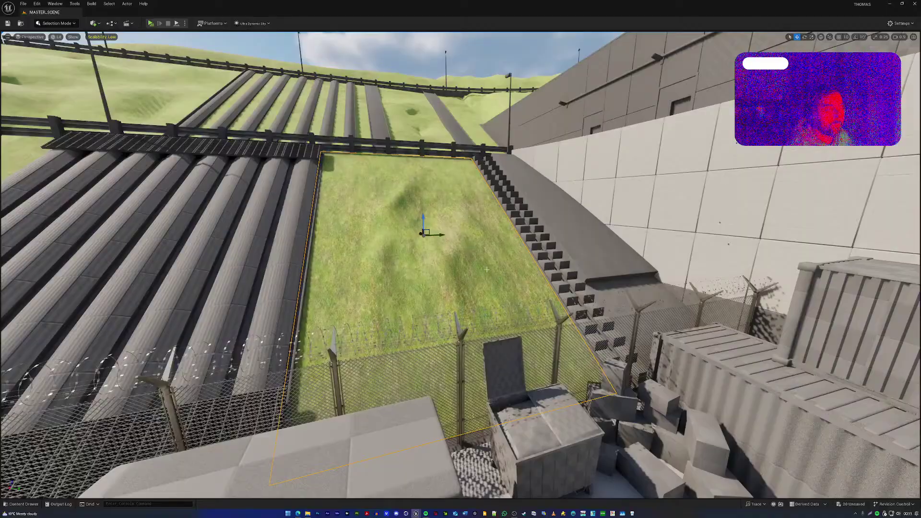
Select the end section of the crash barrier along the upper road and open its UVs for editing
key("w")
right_click_drag(461, 269, 415, 237)
key("s")
key("a")
key("w")
left_click(416, 237)
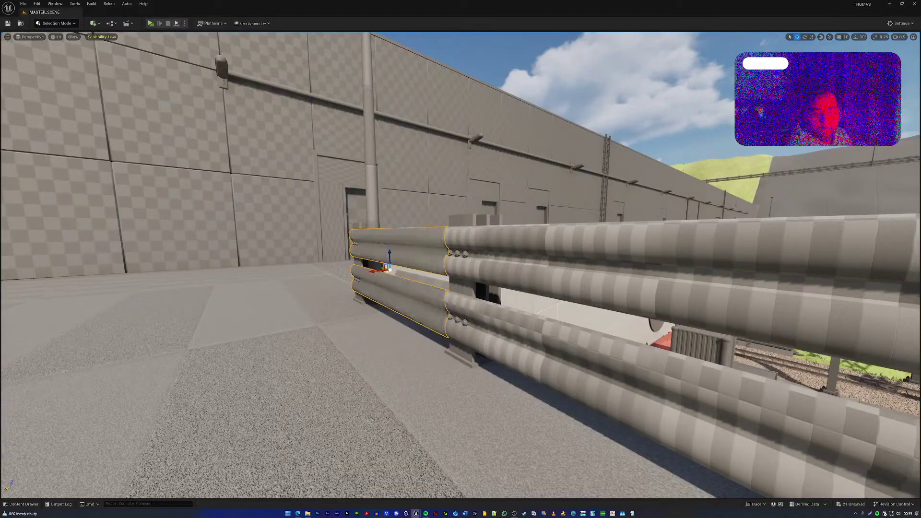
right_click_drag(461, 268, 429, 254)
key("f")
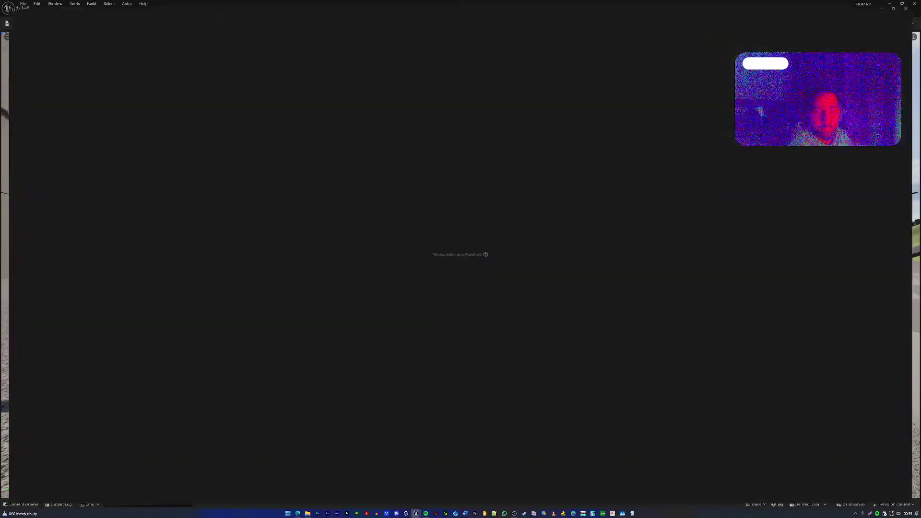
scroll(751, 311, "down", 3)
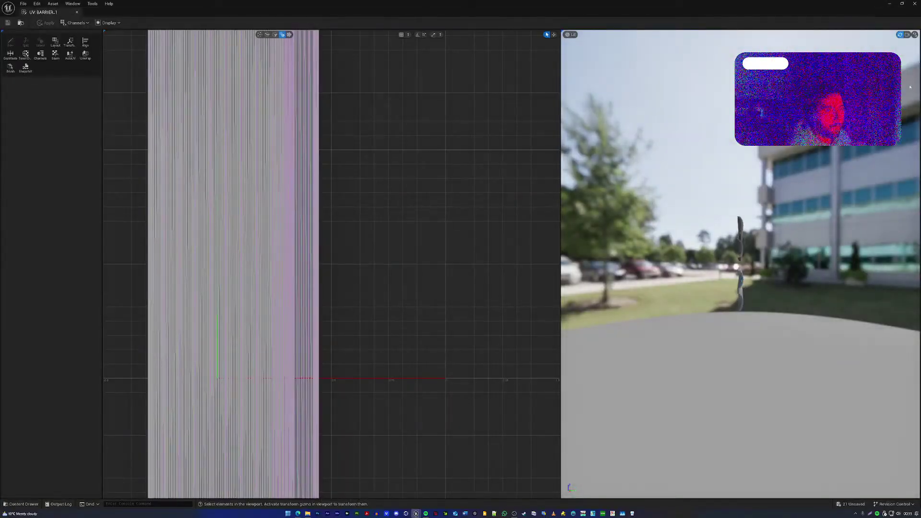
Automatically unwrap and pack the barrier section's UVs using the Patch Builder method
key("d")
right_click_drag(732, 270, 638, 269)
key("w")
key("w")
key("s")
key("s")
key("w")
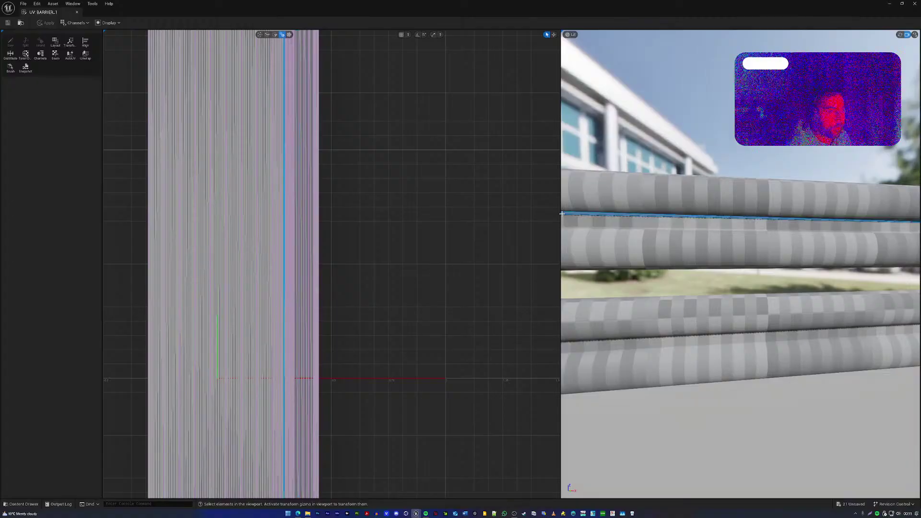
left_click_drag(561, 215, 417, 216)
key("s")
right_click_drag(576, 218, 596, 220)
key("w")
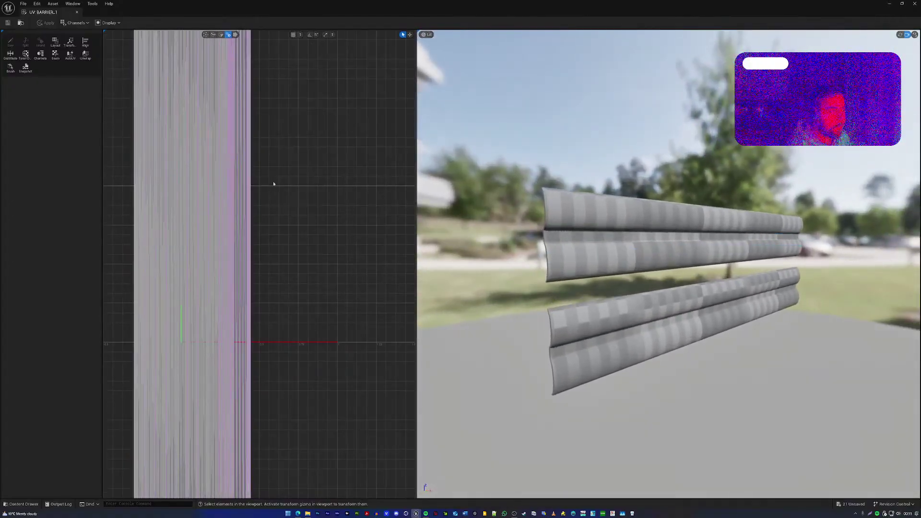
left_click(69, 55)
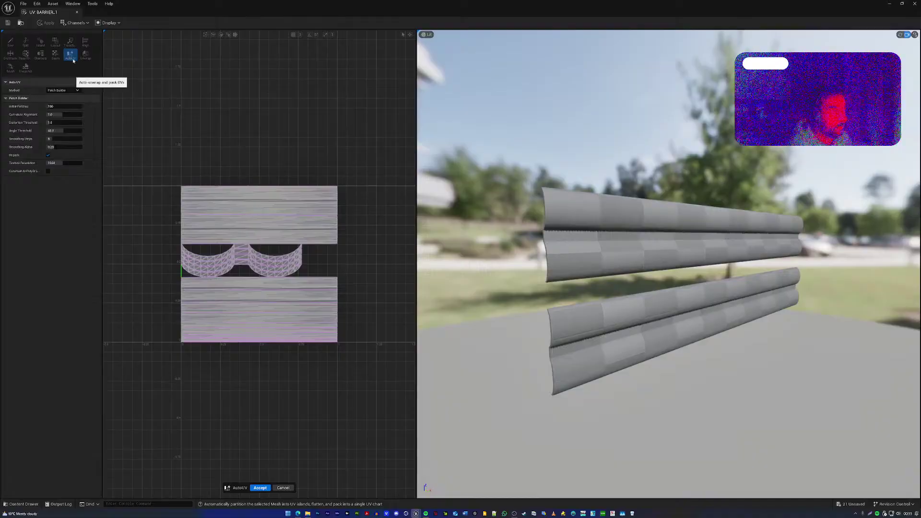
left_click(260, 488)
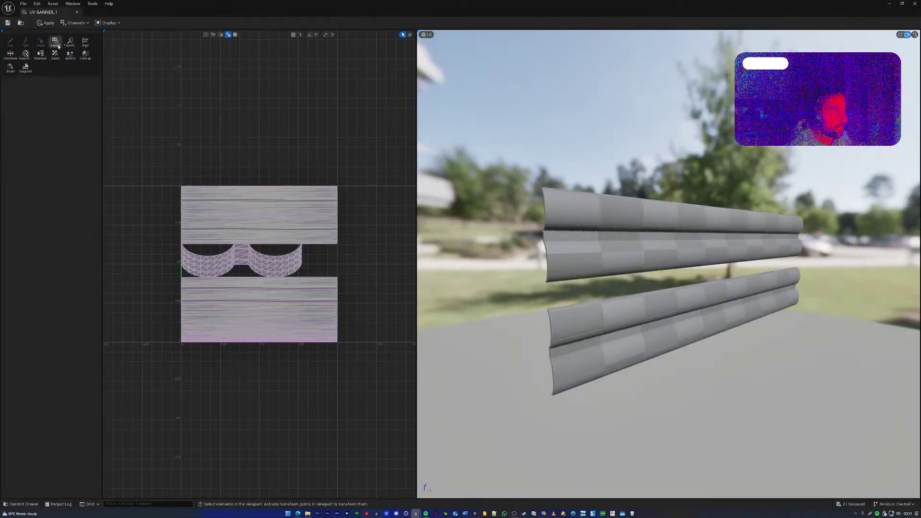
Scale the barrier section's UVs by 2 in both directions, apply the change to the mesh and close the UV editor
left_click(69, 42)
left_click(55, 184)
type("2")
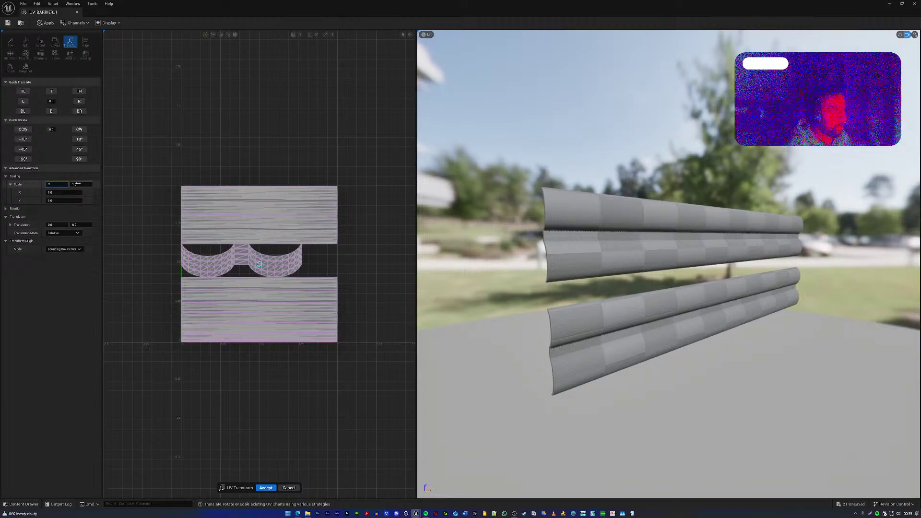
key("Tab")
type("2")
key("Return")
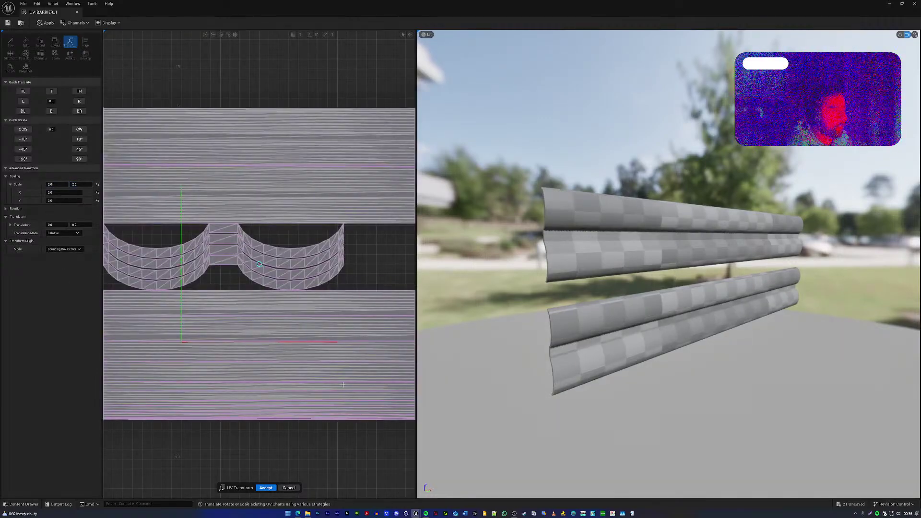
left_click(266, 488)
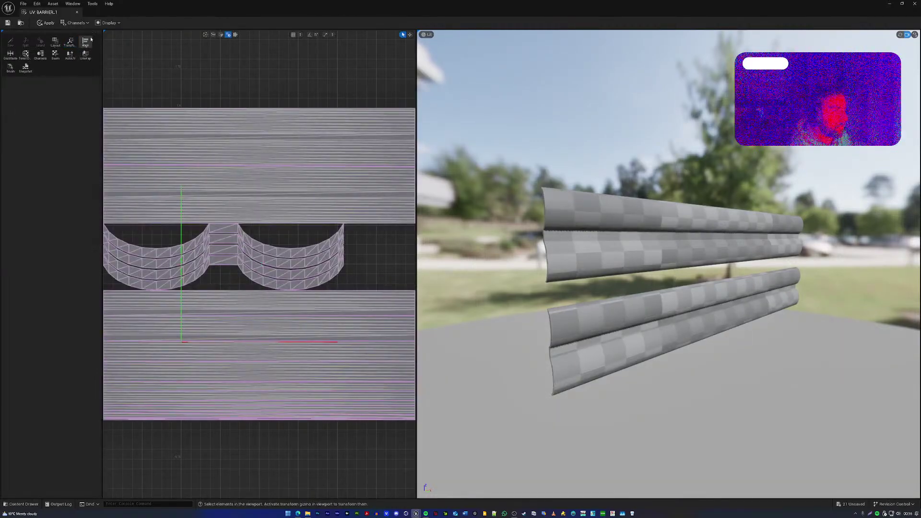
left_click(46, 22)
left_click(77, 14)
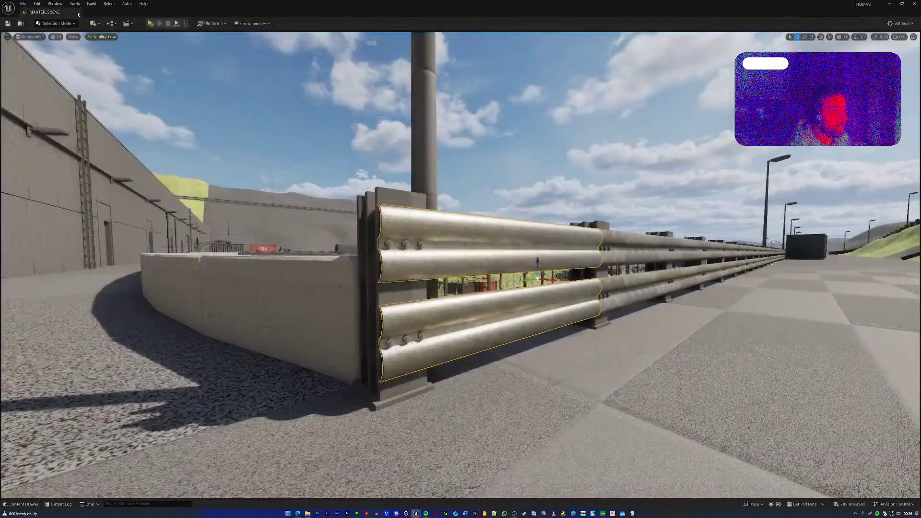
Inspect the metal surface on the barrier's end section up close and undo its last material change
right_click_drag(461, 260, 447, 264)
right_click_drag(545, 466, 545, 465)
mouse_move(461, 259)
right_mouse_down()
mouse_move(509, 260)
mouse_move(417, 257)
mouse_move(466, 269)
right_mouse_up()
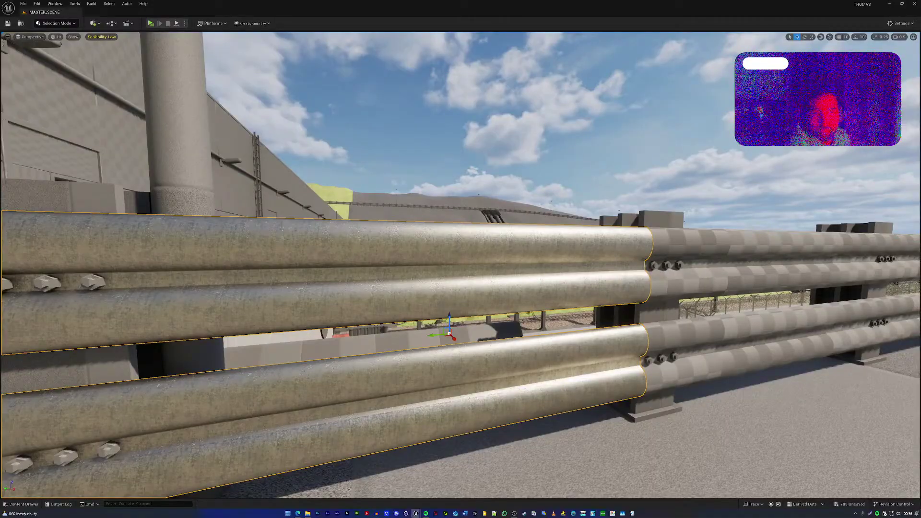
key("ctrl+z")
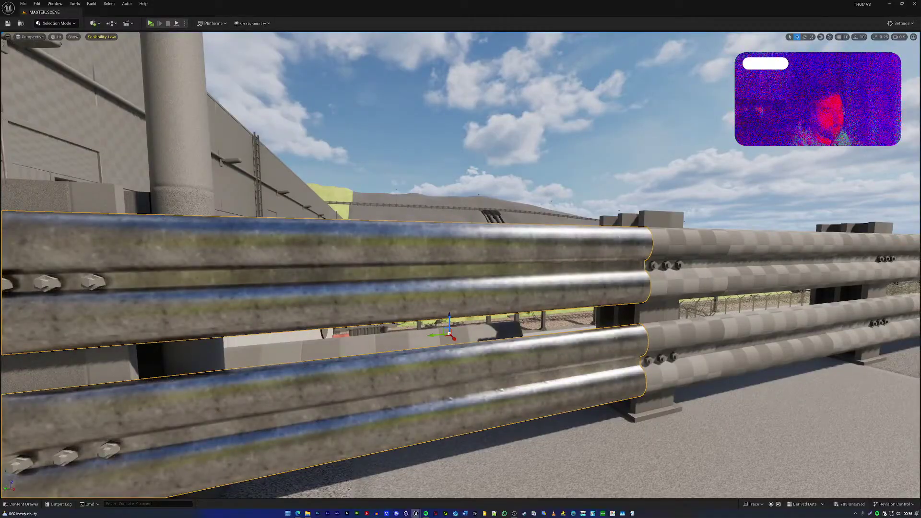
right_click_drag(461, 269, 392, 268)
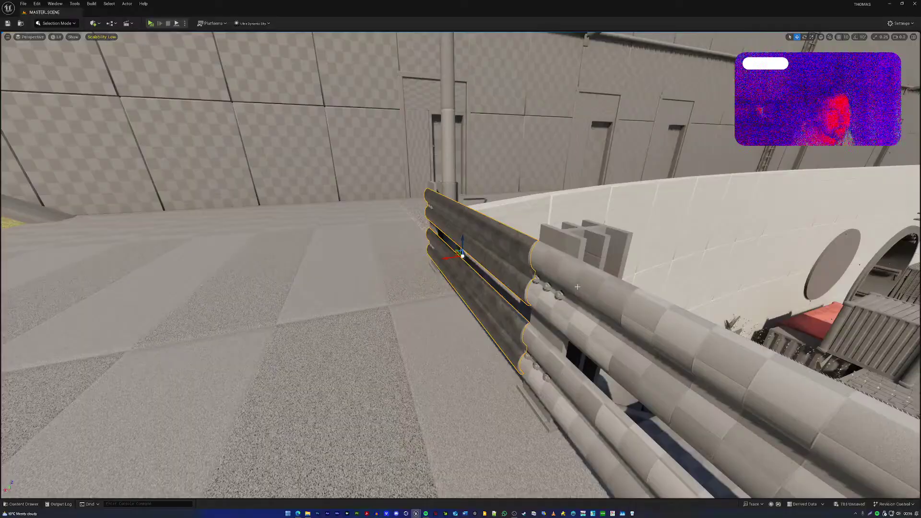
Undo the accidental selection change and bring back the selection of the road's guardrail parts
right_click_drag(554, 291, 578, 282)
scroll(556, 291, "up", 2)
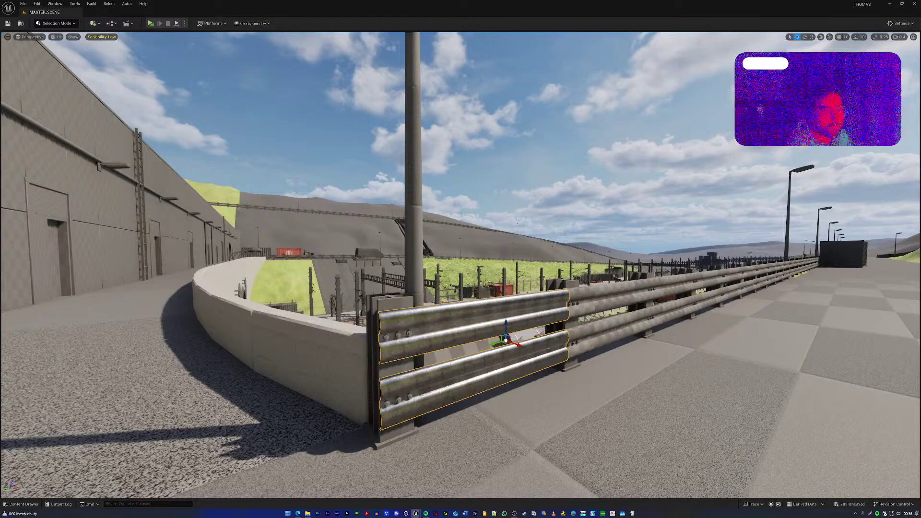
left_click(579, 325)
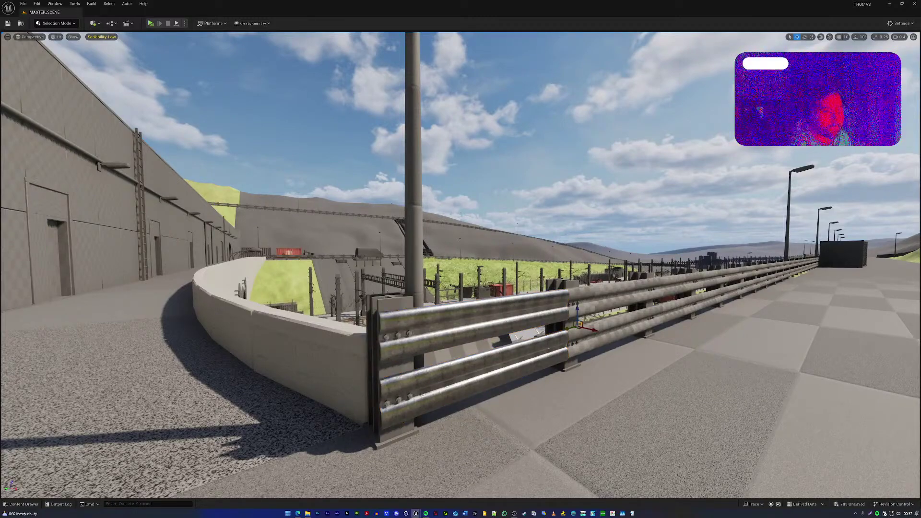
key("ctrl+z")
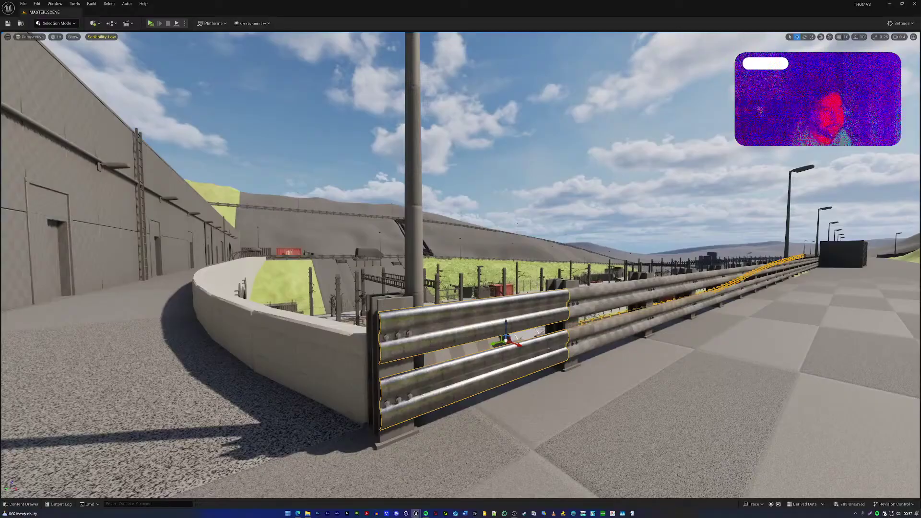
key("ctrl+z")
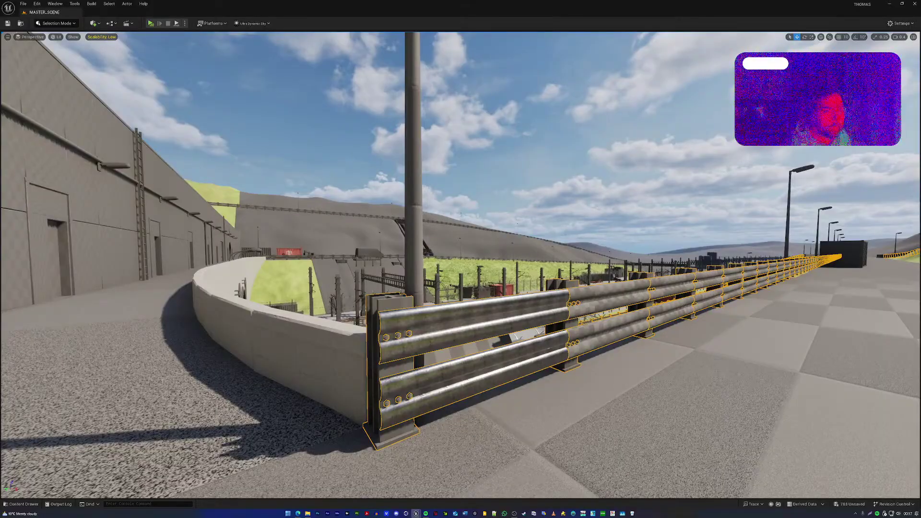
Add the long hillside guardrail and the remaining barrier parts at the far end of the road to the selection
left_click(336, 213, "ctrl")
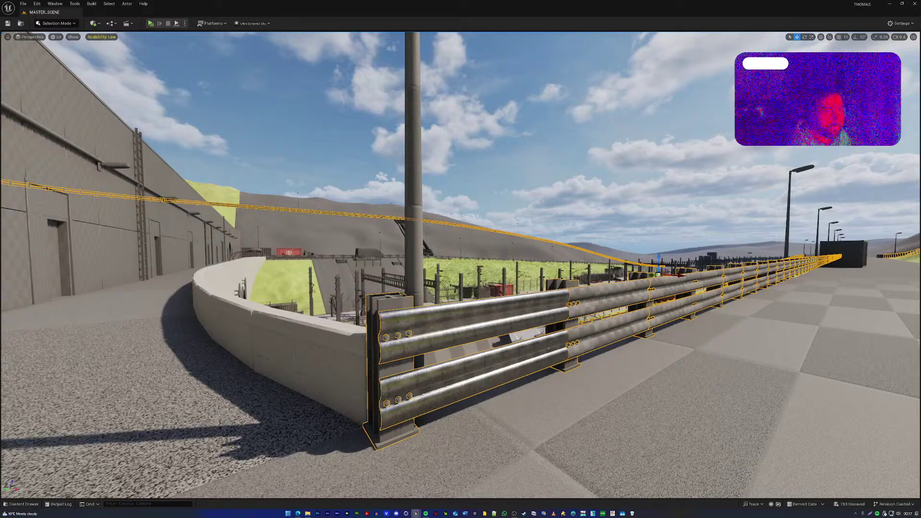
left_click(809, 260, "ctrl")
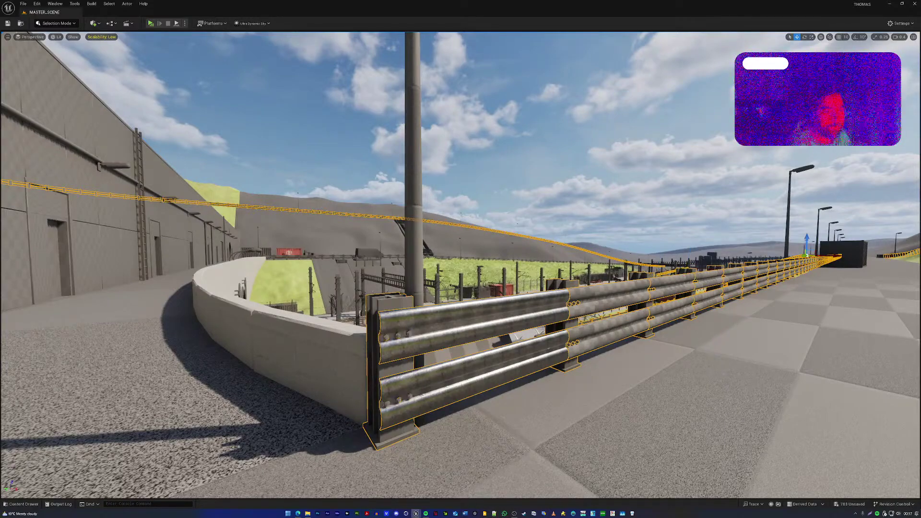
left_click(819, 259, "ctrl")
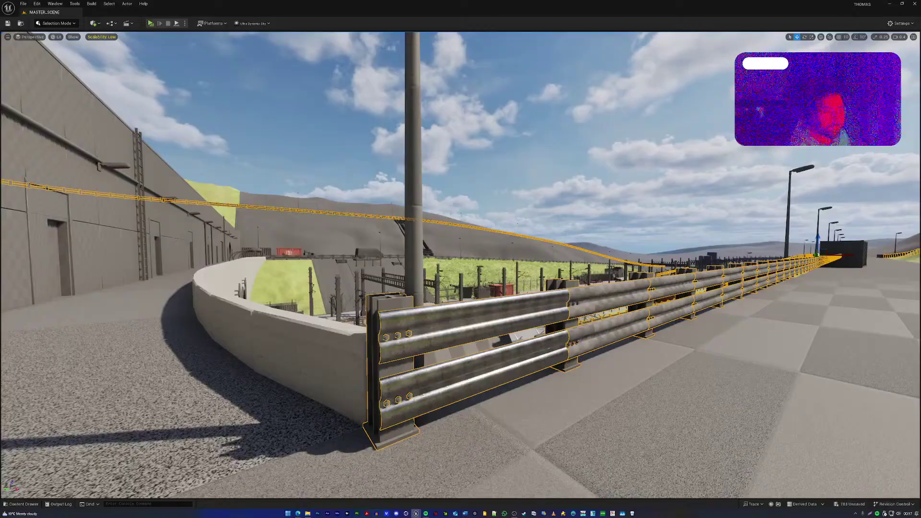
left_click(835, 259, "ctrl")
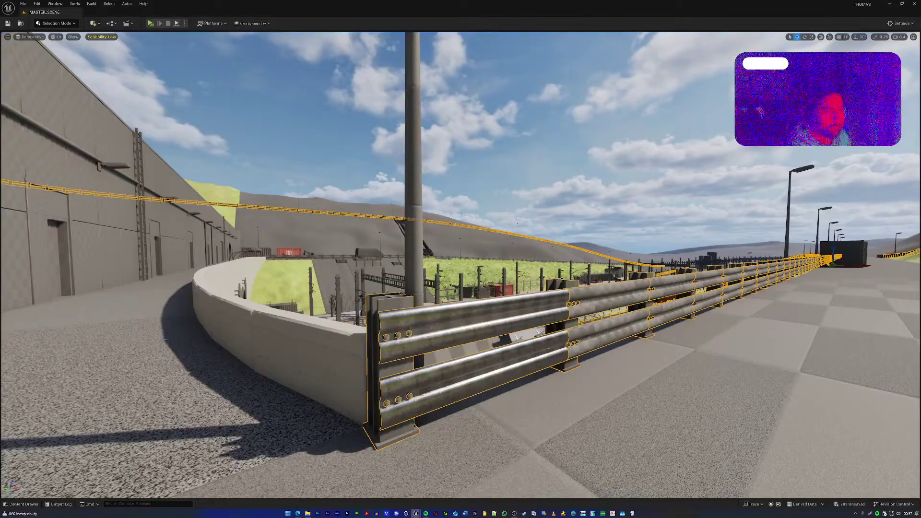
left_click(751, 278, "ctrl")
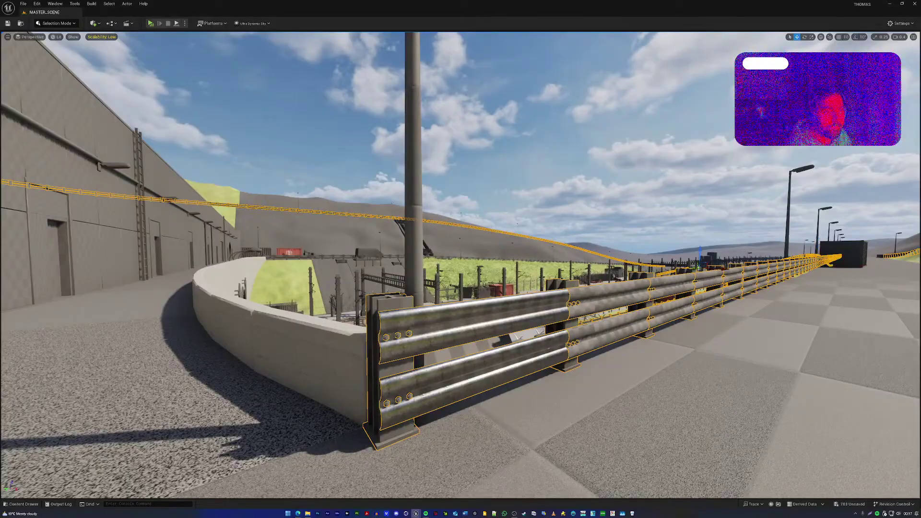
left_click(681, 283, "ctrl")
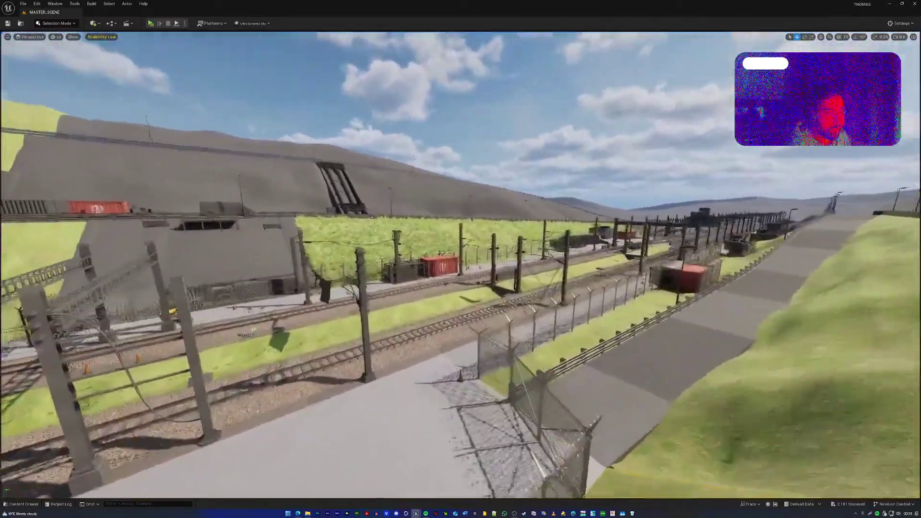
Select the near guardrail beam beside the barbed-wire fence and open its mesh in the UV Editor
key("w")
right_click_drag(461, 265, 273, 310)
key("s")
key("w")
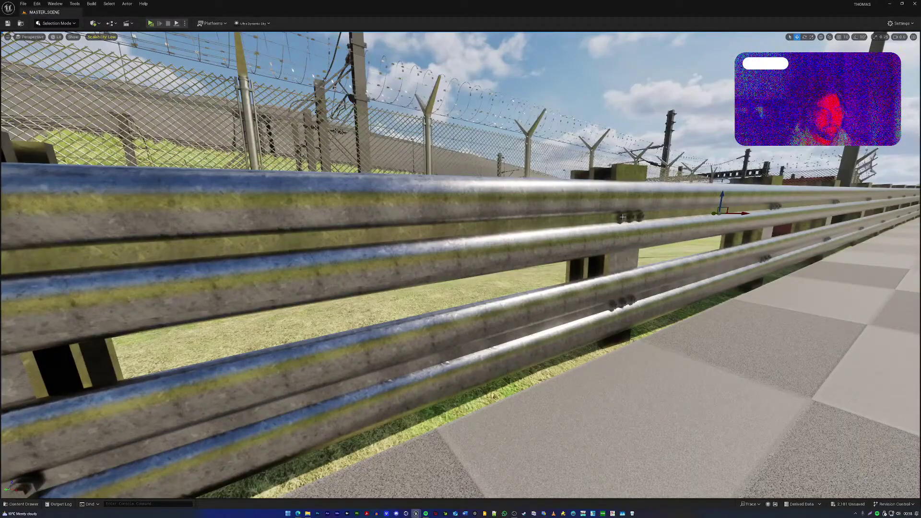
left_click(561, 199)
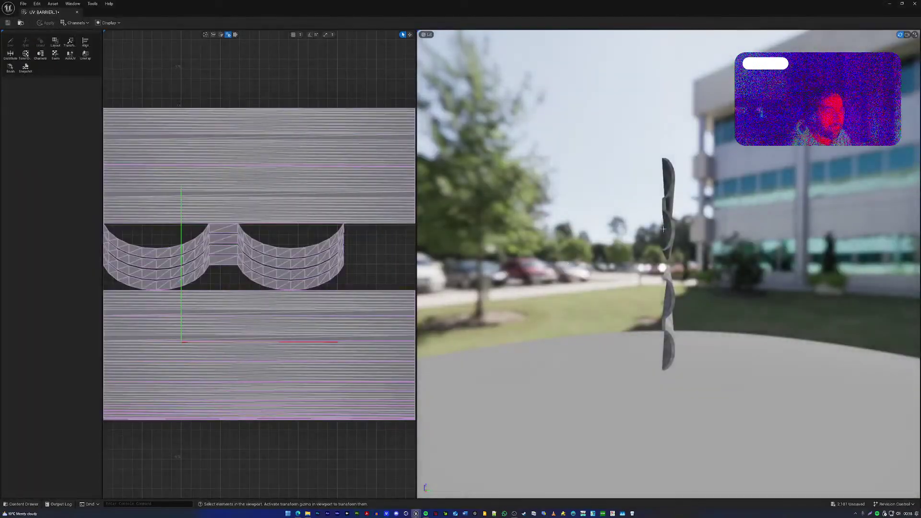
Inspect the checker pattern and UV islands of the guardrail mesh, then close the UV Editor
left_click_drag(669, 264, 619, 247)
scroll(657, 232, "up", 5)
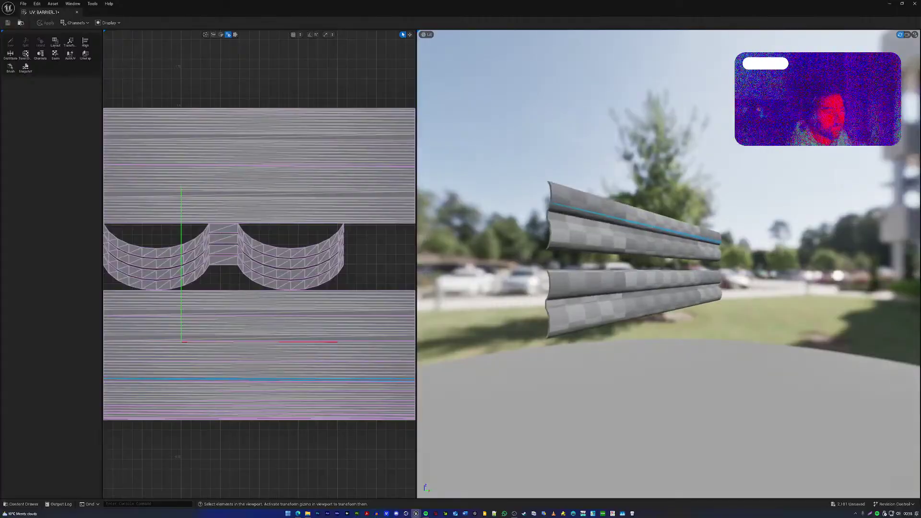
left_click(618, 220)
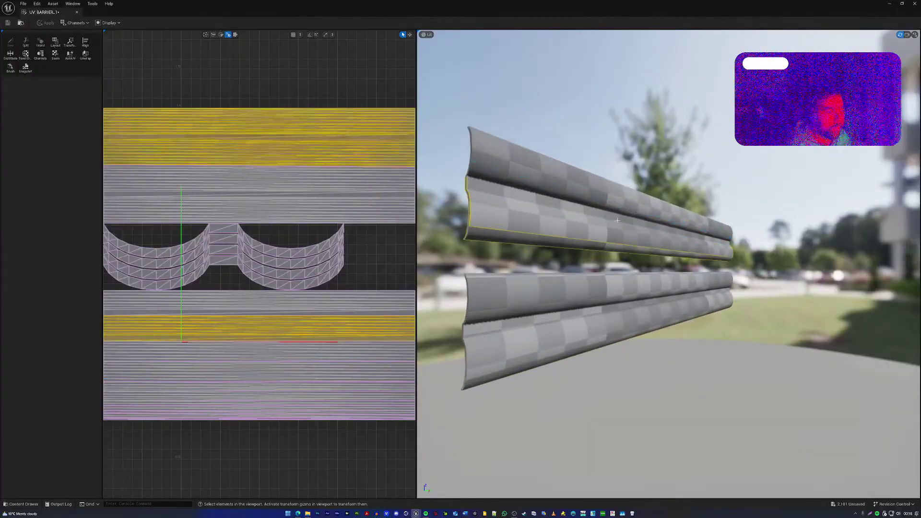
left_click(653, 179)
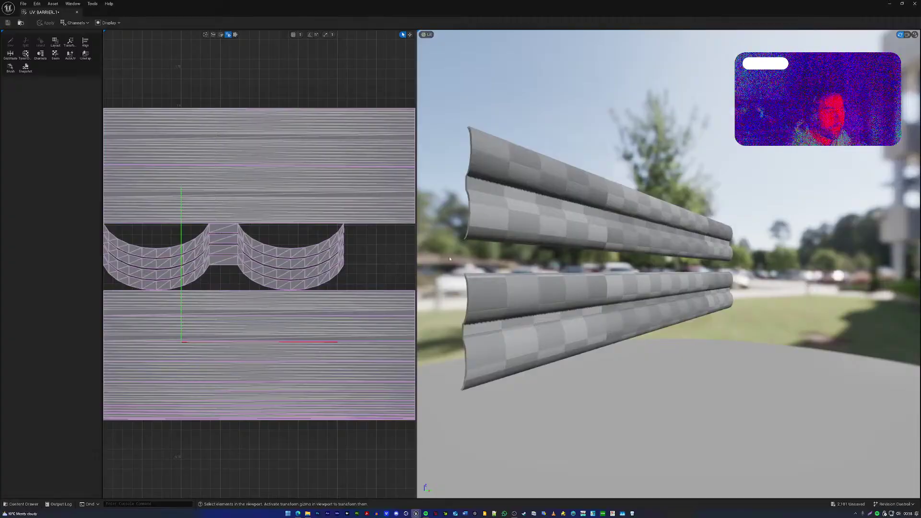
mouse_move(454, 258)
right_mouse_down()
mouse_move(429, 259)
mouse_move(499, 259)
mouse_move(466, 259)
right_mouse_up()
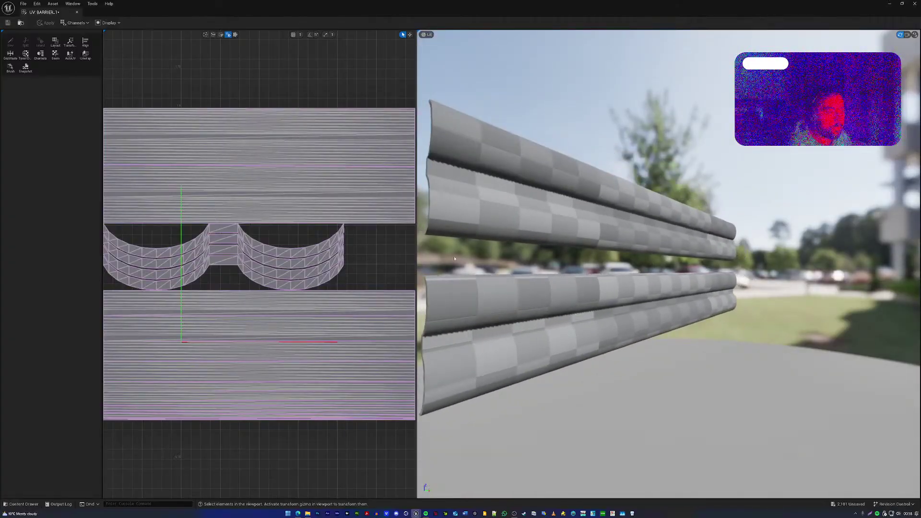
left_click(76, 12)
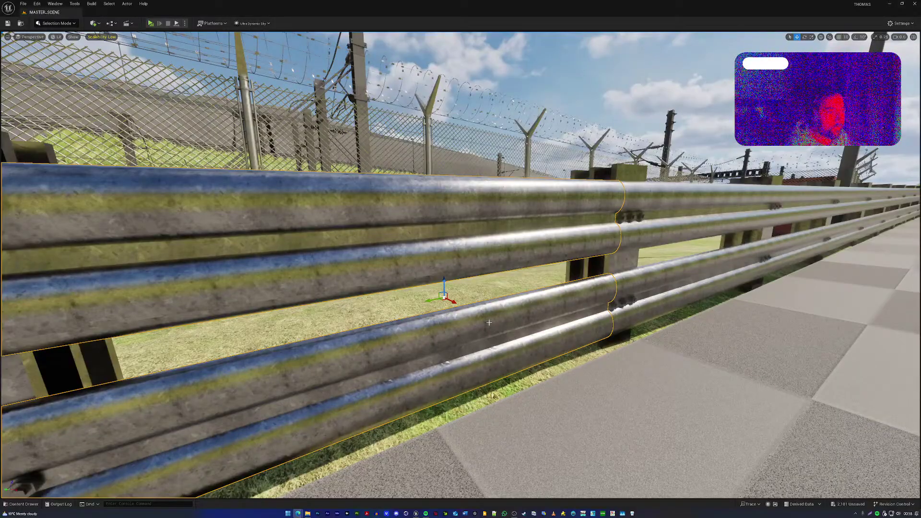
Select the grassy strip between the railway tracks and save the current level
mouse_move(489, 322)
right_mouse_down()
mouse_move(413, 320)
mouse_move(508, 299)
mouse_move(581, 320)
mouse_move(749, 315)
mouse_move(562, 311)
mouse_move(615, 311)
mouse_move(523, 336)
mouse_move(533, 323)
mouse_move(427, 316)
mouse_move(433, 273)
mouse_move(431, 295)
right_mouse_up()
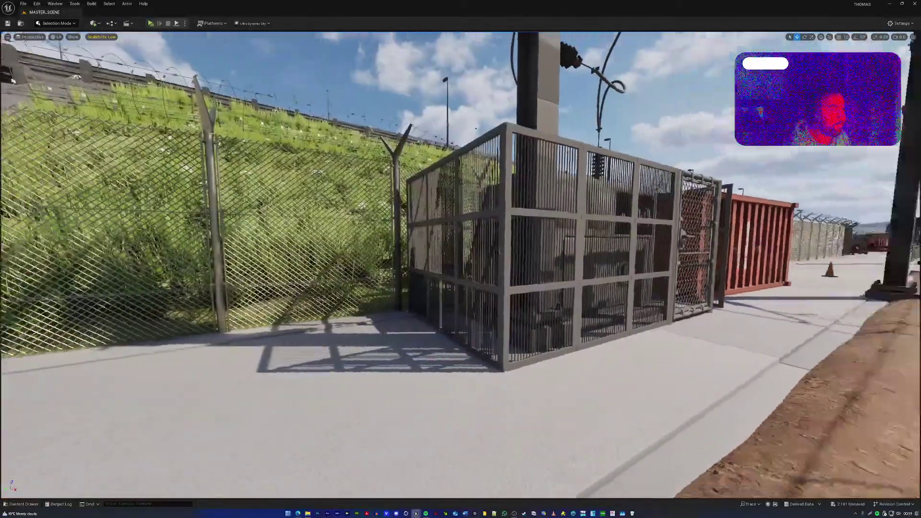
key("w")
right_click_drag(460, 265, 516, 286)
scroll(461, 265, "down", 3)
scroll(461, 265, "up", 3)
key("d")
key("w")
key("s")
key("w")
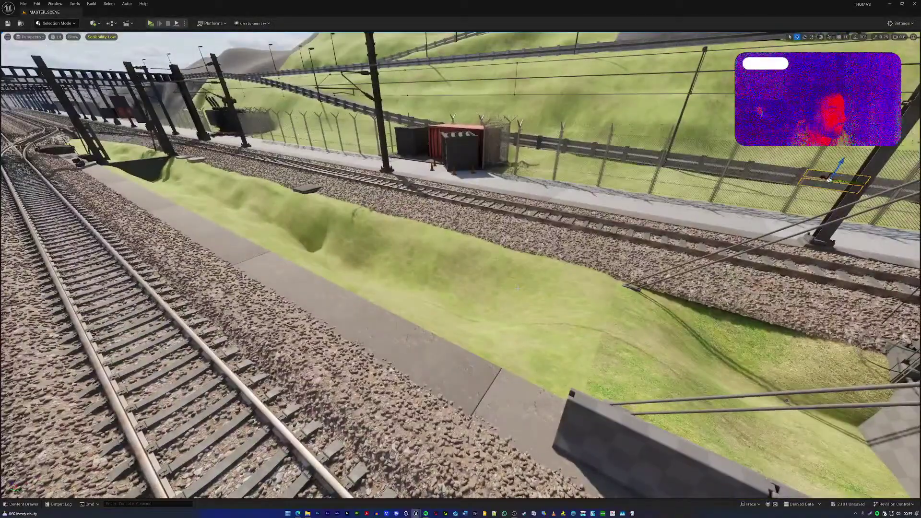
left_click(518, 289)
key("ctrl+s")
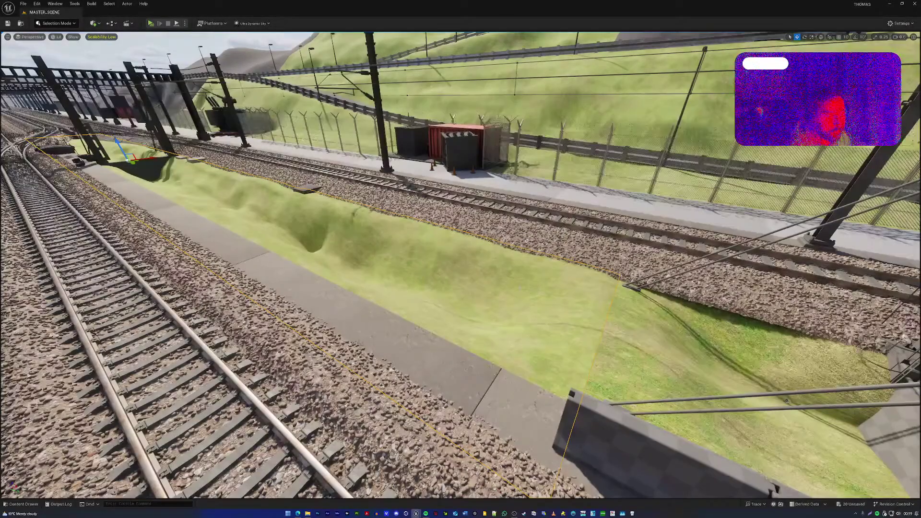
Switch the level editor from Selection mode to Foliage mode
left_click(71, 24)
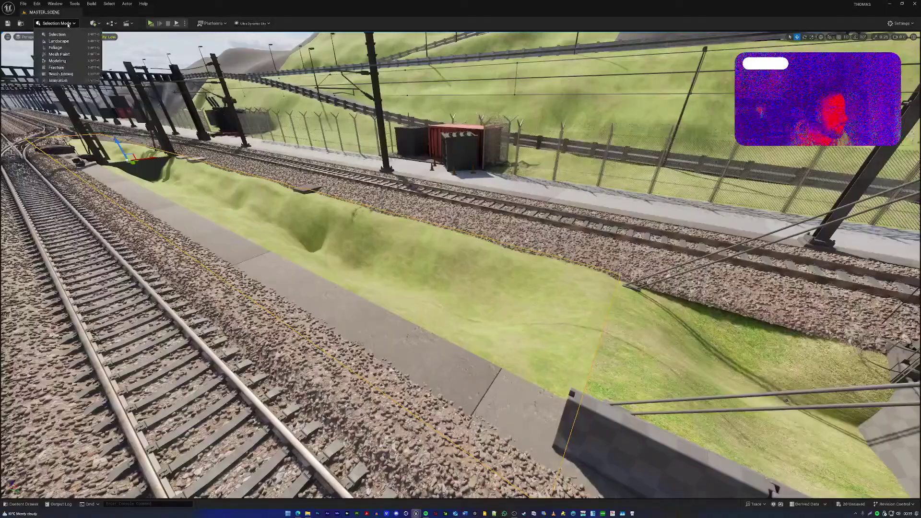
left_click(48, 47)
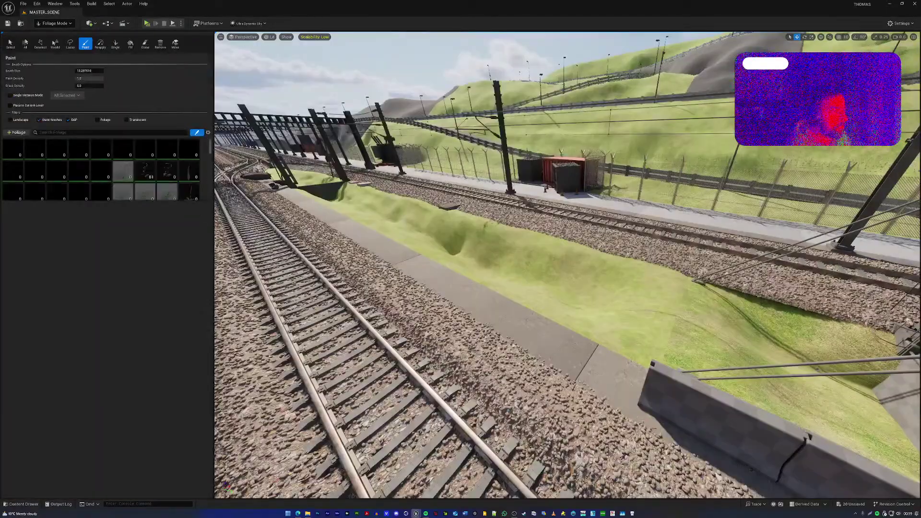
left_click(72, 23)
left_click(48, 35)
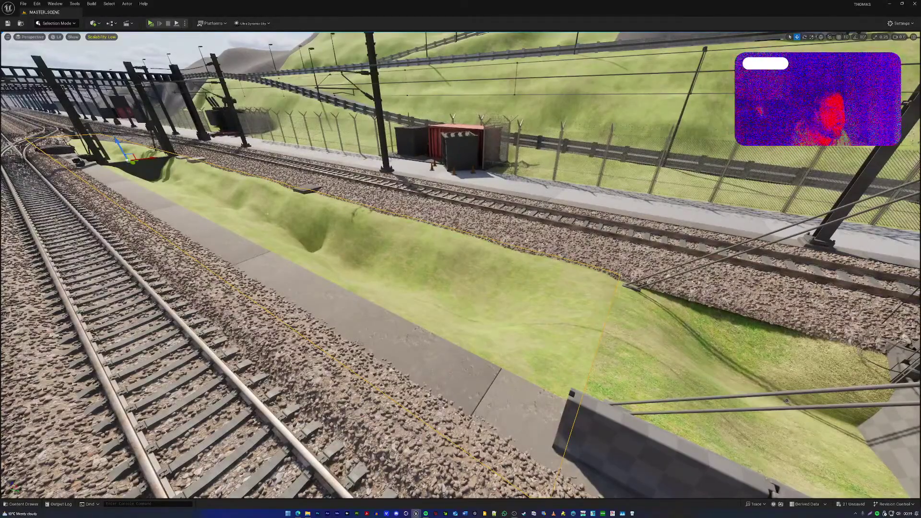
left_click(57, 23)
left_click(55, 47)
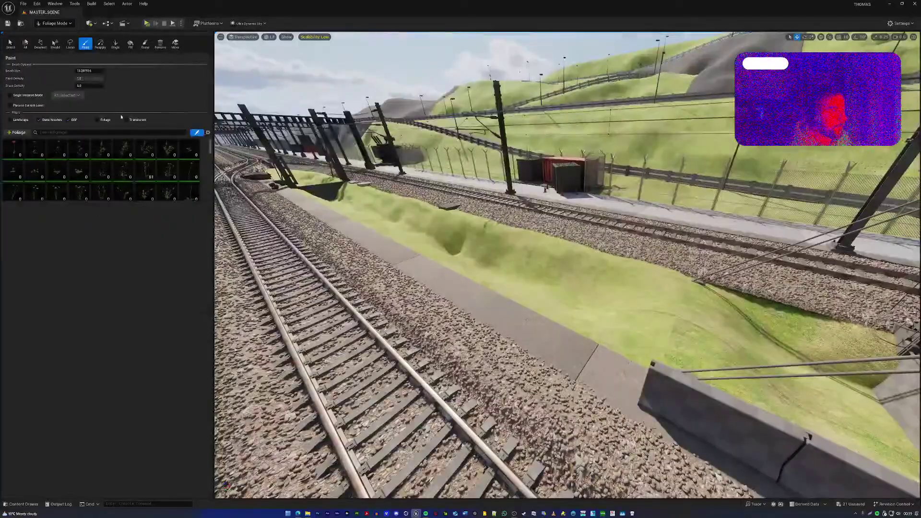
Select five dense grass clump types from the foliage palette for painting
left_click_drag(210, 147, 208, 163)
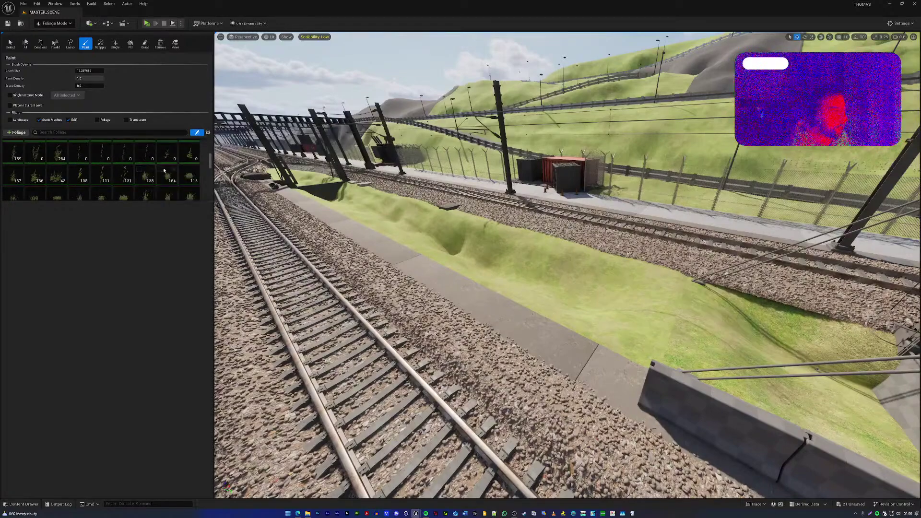
scroll(163, 178, "down", 1)
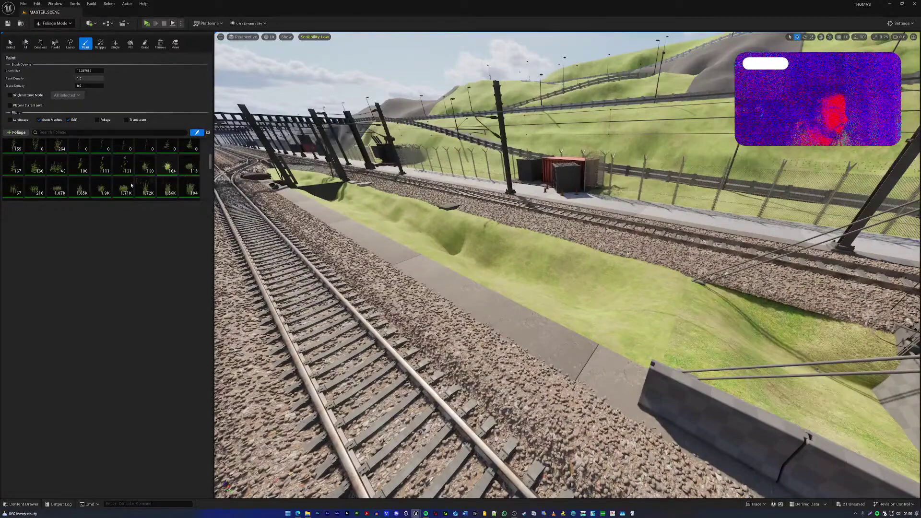
left_click(168, 166)
left_click(190, 189, "ctrl")
left_click(168, 188, "ctrl")
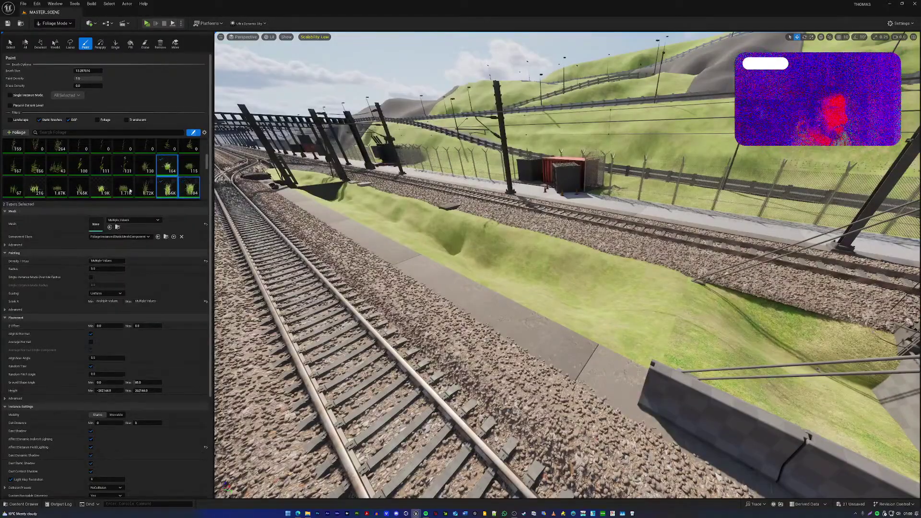
left_click(95, 190, "ctrl")
left_click(34, 186, "ctrl")
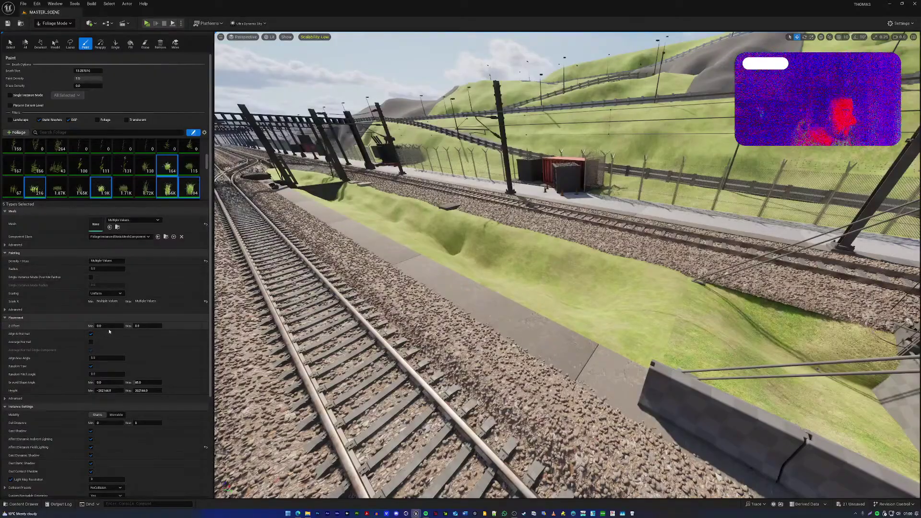
Set the Scale X range of the selected grass types to a minimum of 0.2 and a maximum of 0.4
left_click(105, 301)
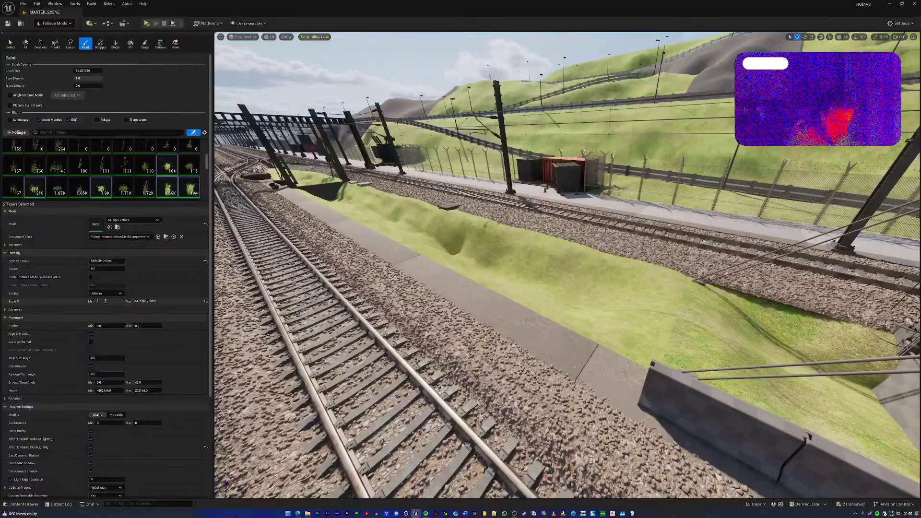
type("0.2")
left_click(153, 301)
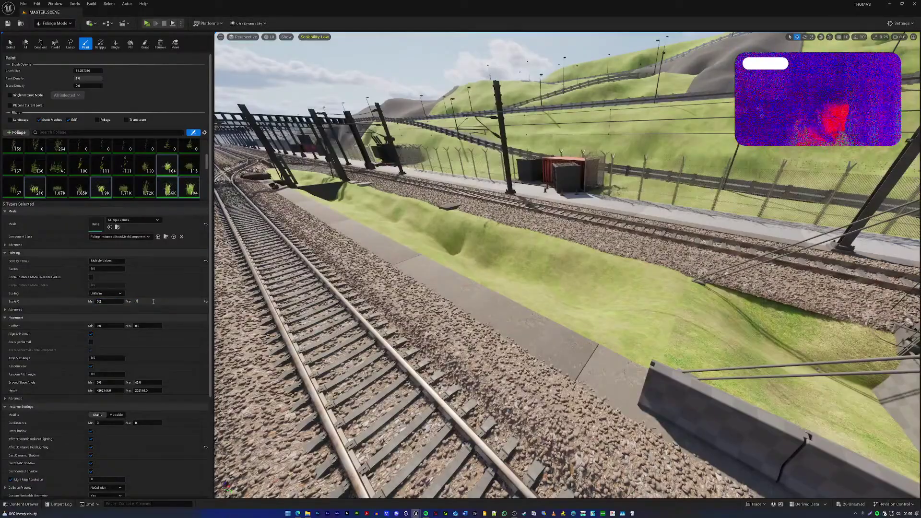
type(".4")
key("Return")
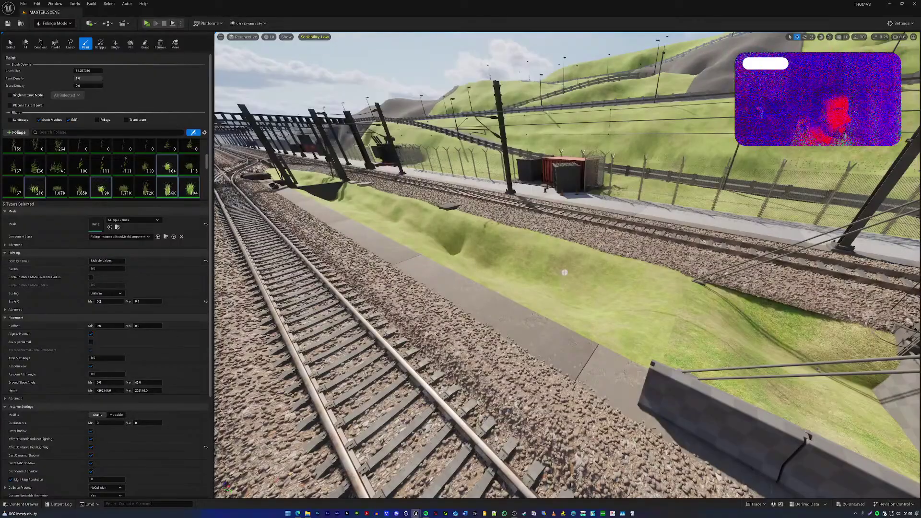
Enlarge the foliage brush and paint a first patch of grass on the bank between the tracks
scroll(564, 273, "up", 8)
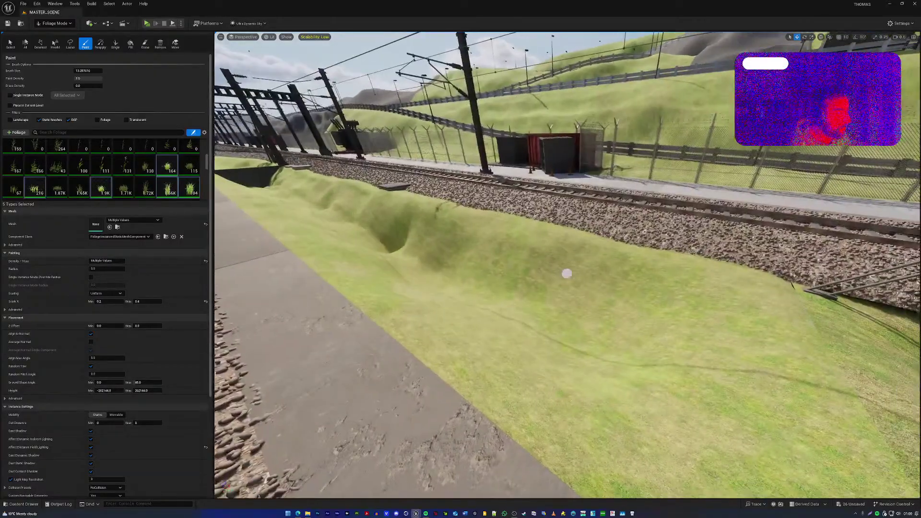
key("bracketright")
key("bracketright")
key("bracketright")
key("bracketright")
key("bracketright")
key("bracketright")
key("bracketright")
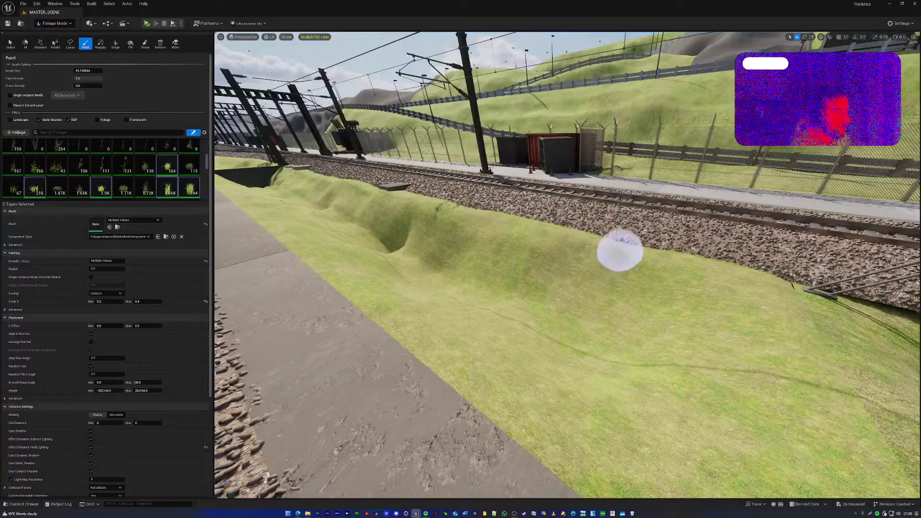
left_click(639, 260)
Shrink the foliage brush and paint grass clumps along the bank's upper edge beside the track ballast
mouse_move(643, 262)
right_mouse_down()
mouse_move(729, 269)
mouse_move(677, 298)
right_mouse_up()
key("w")
key("bracketleft")
key("bracketleft")
key("bracketleft")
key("bracketleft")
mouse_move(542, 241)
left_mouse_down()
mouse_move(707, 238)
mouse_move(600, 264)
left_mouse_up()
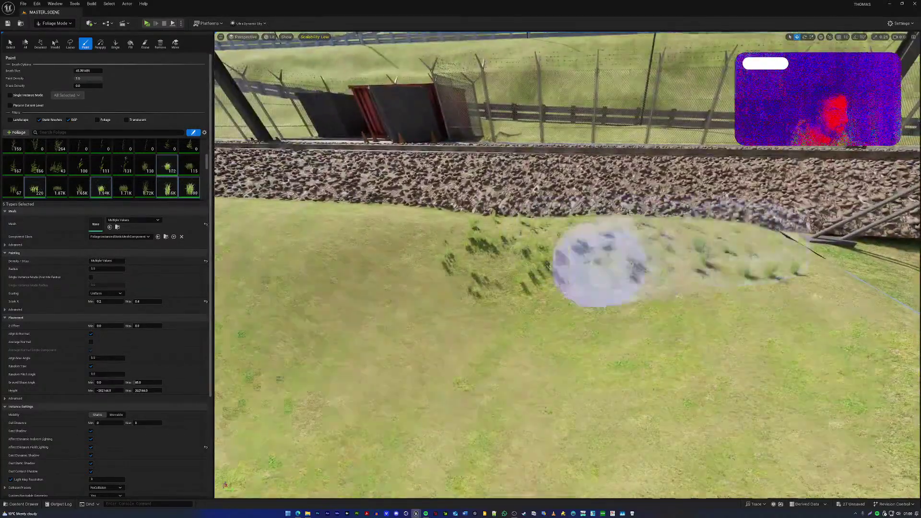
mouse_move(600, 264)
right_mouse_down()
mouse_move(624, 250)
mouse_move(597, 264)
right_mouse_up()
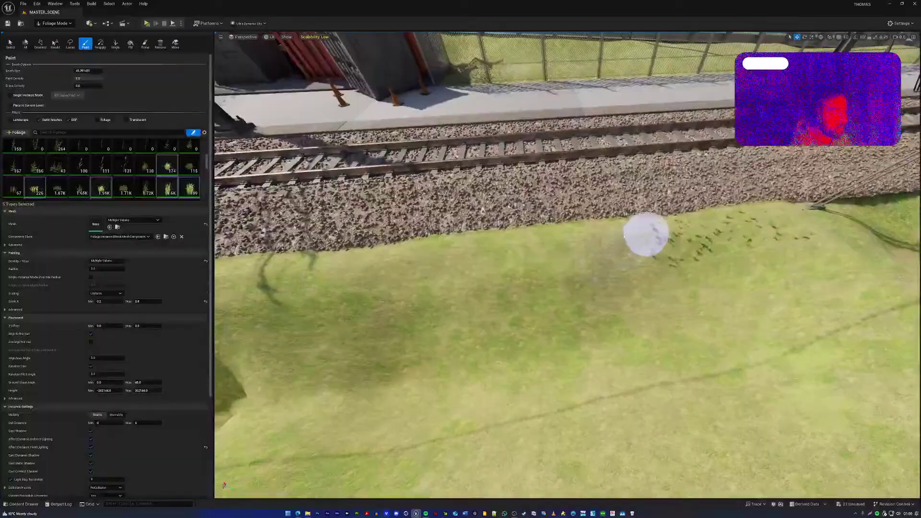
left_click_drag(646, 235, 550, 242)
mouse_move(576, 241)
right_mouse_down()
mouse_move(644, 189)
mouse_move(554, 238)
right_mouse_up()
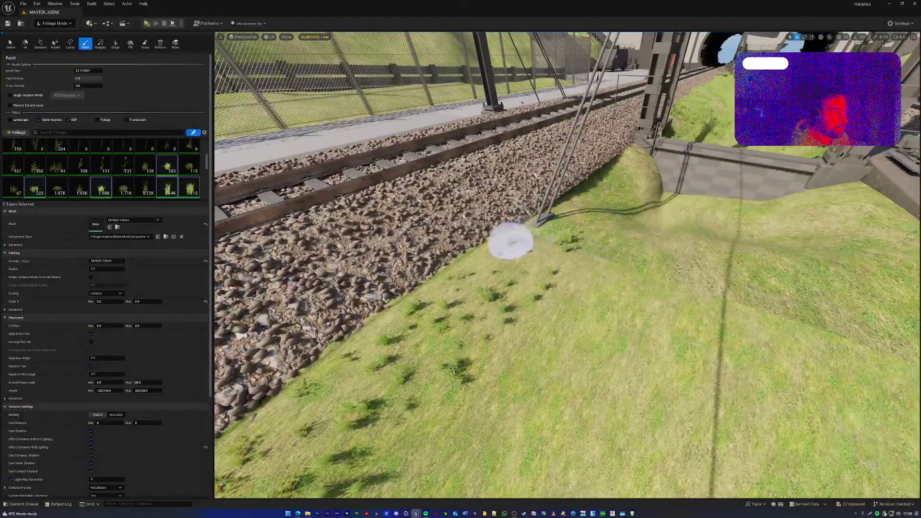
Set the density of the selected grass types to 100 and paint more clumps beside the ballast near the brace
left_click(103, 261)
type("100")
key("Return")
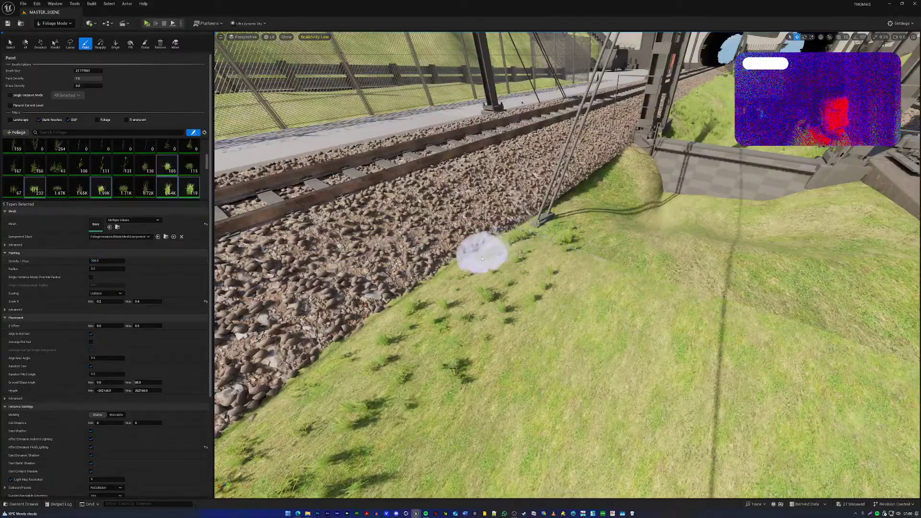
left_click(561, 221)
right_click_drag(561, 221, 400, 193)
mouse_move(618, 272)
left_mouse_down()
mouse_move(593, 264)
mouse_move(627, 280)
mouse_move(586, 272)
mouse_move(658, 309)
mouse_move(543, 301)
left_mouse_up()
mouse_move(542, 300)
right_mouse_down()
mouse_move(624, 297)
mouse_move(720, 262)
mouse_move(544, 306)
right_mouse_up()
Reduce the brush size further and fill the narrow strip where the grassy bank meets the ballast
key("bracketleft")
key("bracketleft")
key("bracketleft")
key("bracketleft")
key("bracketleft")
key("bracketleft")
key("bracketleft")
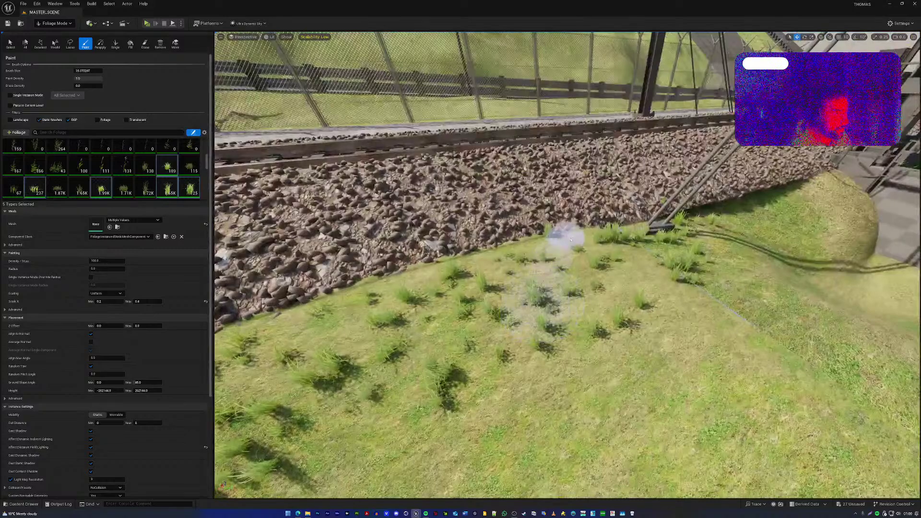
left_click_drag(564, 237, 540, 236)
mouse_move(473, 252)
left_mouse_down()
mouse_move(600, 235)
mouse_move(580, 236)
left_mouse_up()
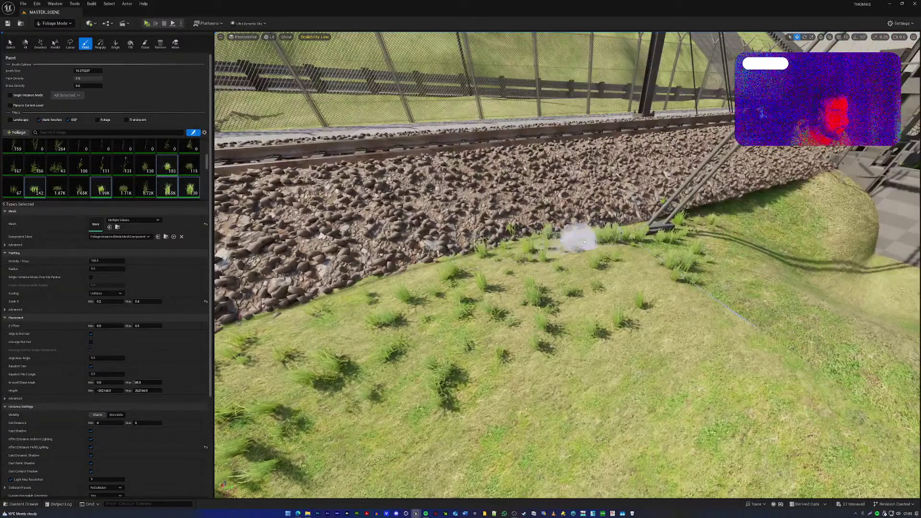
Raise the selected grass types' density and maximum Scale X, and paint clumps around the brace foot beside the ballast
right_click_drag(580, 237, 559, 300)
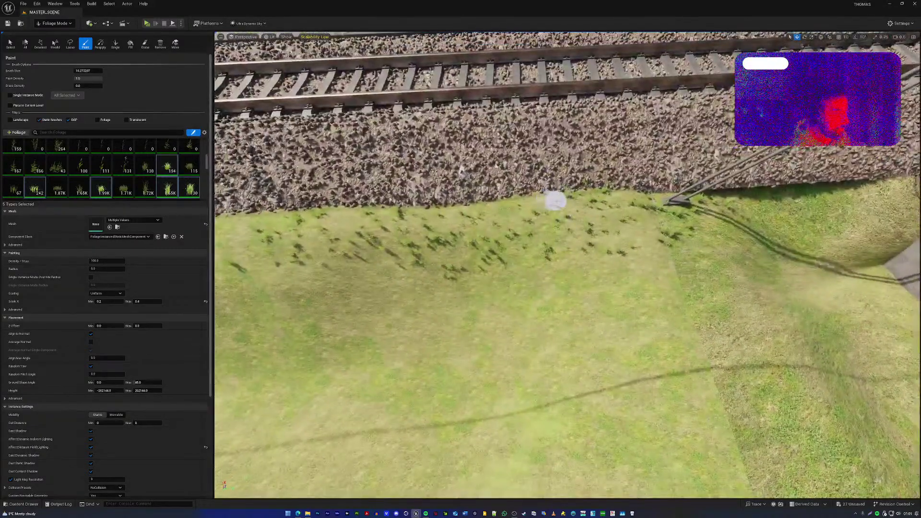
key("w")
mouse_move(556, 201)
right_mouse_down()
mouse_move(555, 211)
mouse_move(557, 203)
right_mouse_up()
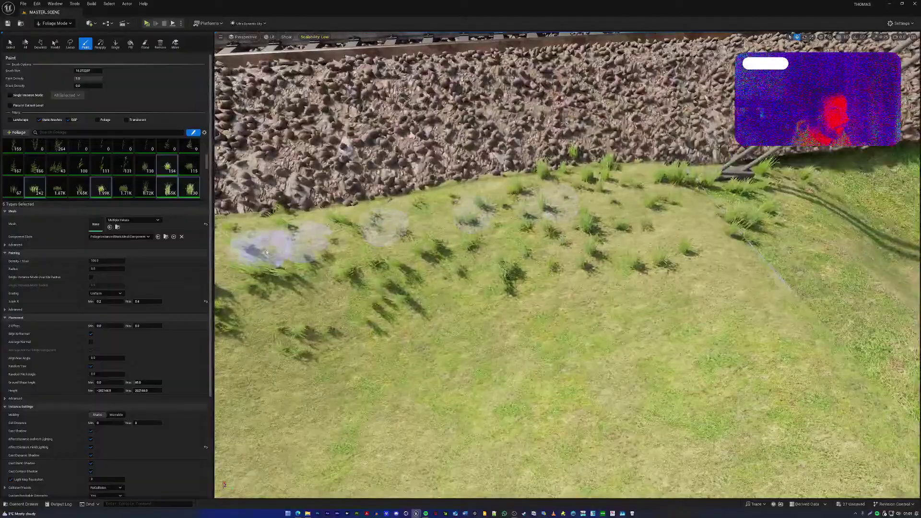
left_click(90, 261)
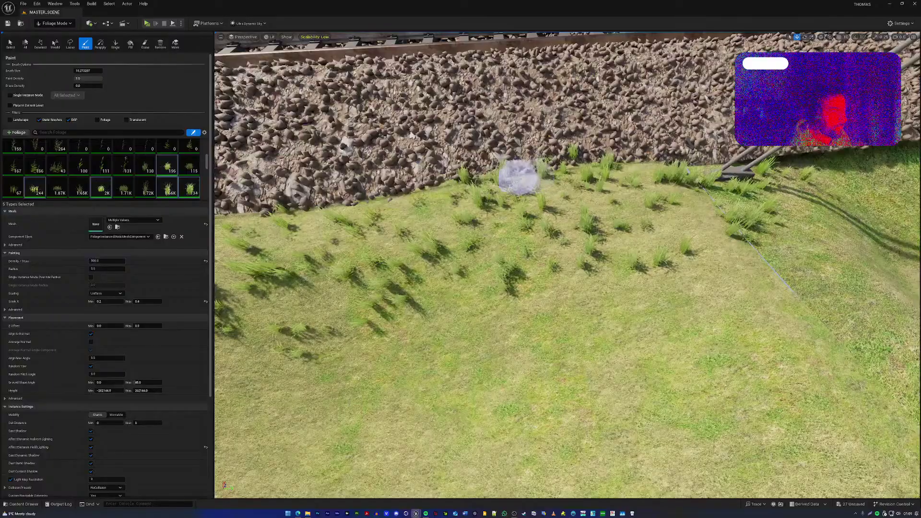
right_click_drag(518, 178, 460, 269)
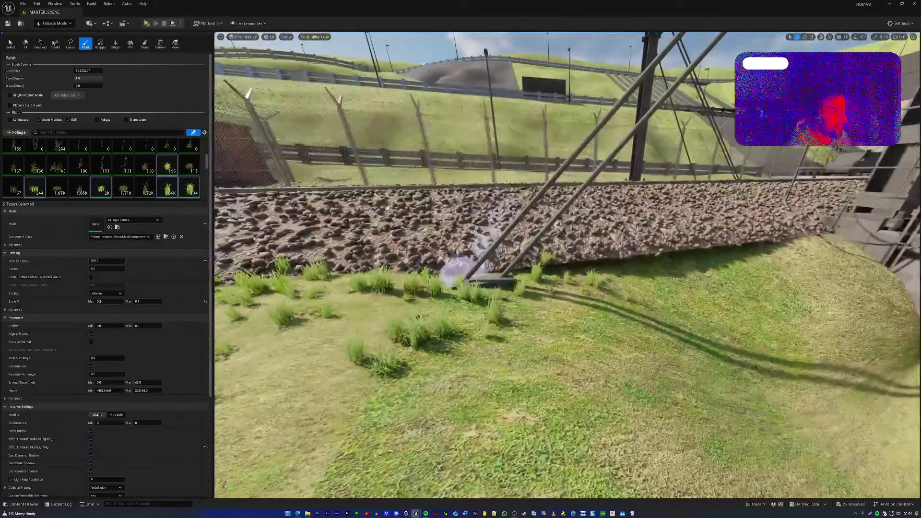
left_click_drag(463, 266, 448, 278)
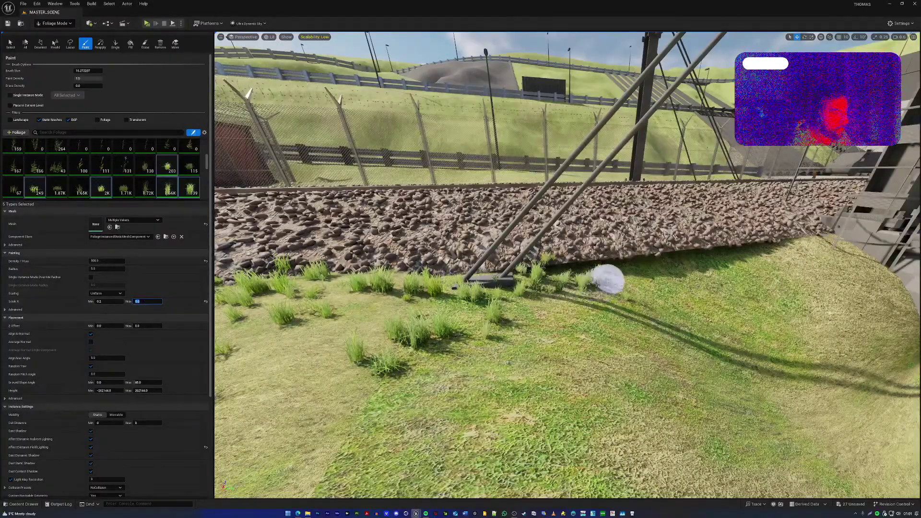
mouse_move(558, 286)
left_mouse_down()
mouse_move(753, 261)
mouse_move(792, 247)
mouse_move(705, 291)
left_mouse_up()
mouse_move(705, 291)
right_mouse_down()
mouse_move(847, 252)
mouse_move(814, 240)
mouse_move(767, 257)
mouse_move(778, 254)
right_mouse_up()
Enlarge the foliage brush and paint grass over the mound between the ballast and the concrete cross wall
key("bracketright")
key("bracketright")
key("bracketright")
key("bracketright")
key("bracketright")
key("bracketright")
key("bracketright")
key("bracketright")
key("bracketright")
key("bracketright")
key("bracketright")
key("bracketright")
key("bracketright")
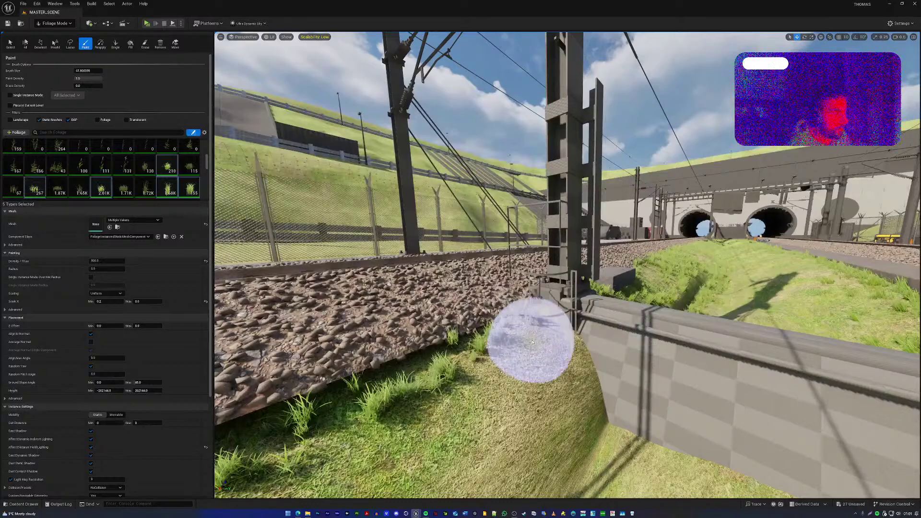
mouse_move(530, 340)
left_mouse_down()
mouse_move(539, 335)
mouse_move(557, 382)
mouse_move(490, 379)
left_mouse_up()
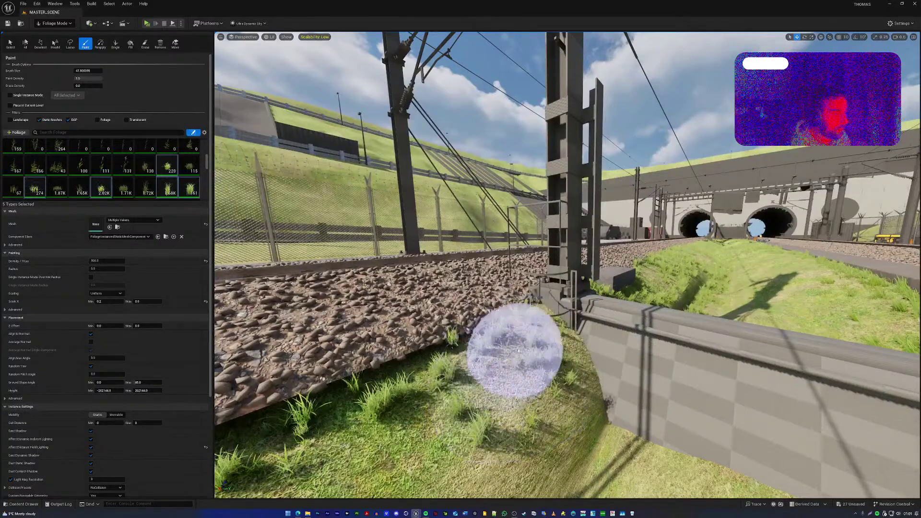
mouse_move(515, 353)
right_mouse_down()
mouse_move(487, 379)
mouse_move(502, 370)
right_mouse_up()
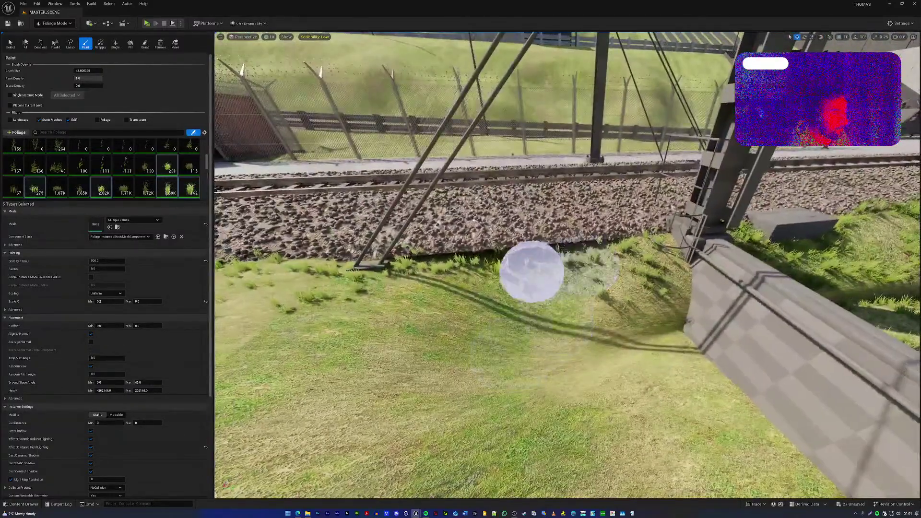
Paint grass across the crest of the bank, from the ballast side to the brace foot by the concrete barrier
mouse_move(475, 283)
right_mouse_down()
mouse_move(514, 264)
mouse_move(499, 292)
right_mouse_up()
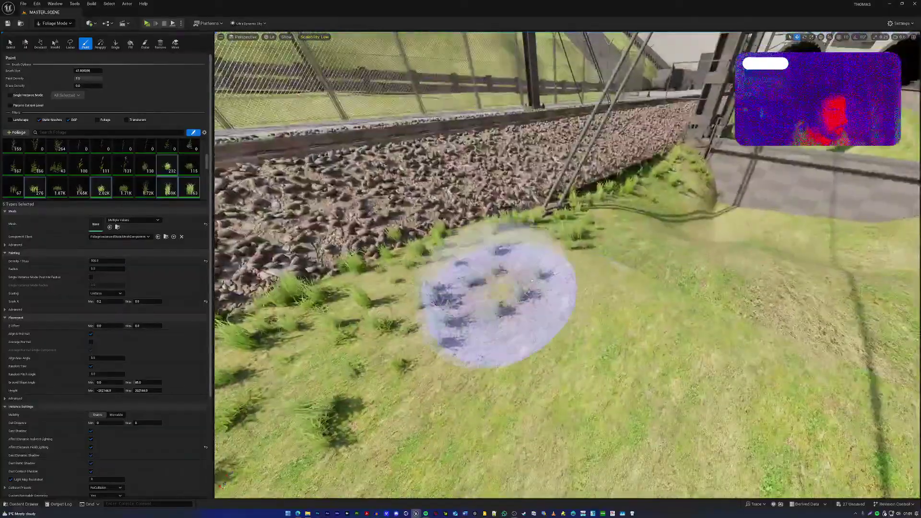
right_click_drag(533, 249, 552, 283)
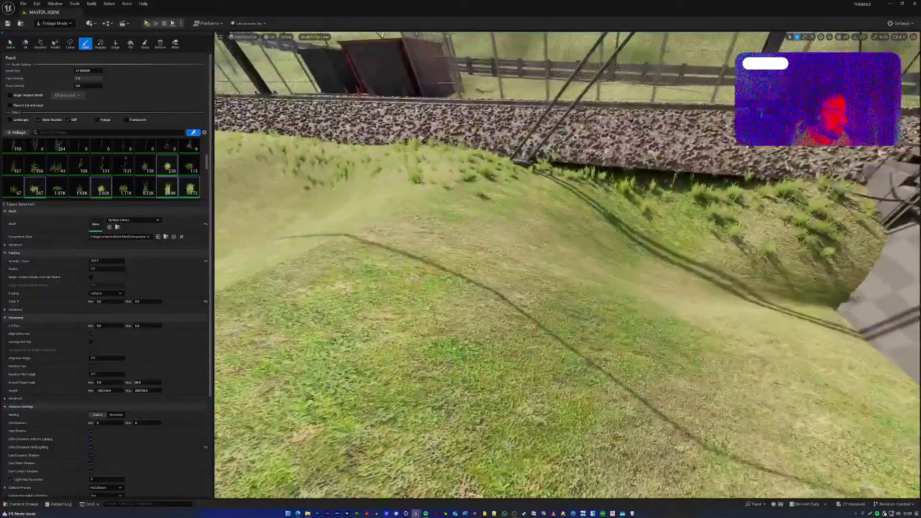
left_click_drag(391, 216, 443, 208)
right_click_drag(454, 211, 420, 241)
mouse_move(543, 231)
left_mouse_down()
mouse_move(445, 284)
mouse_move(516, 268)
left_mouse_up()
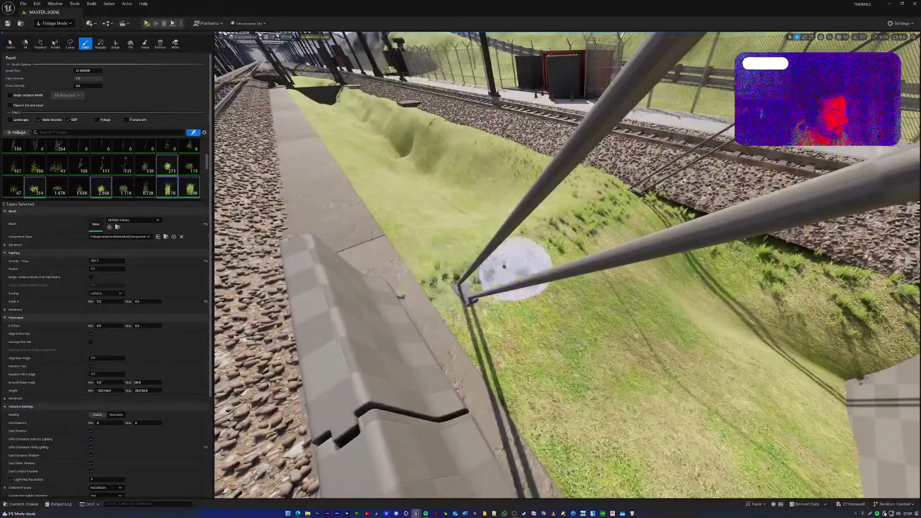
Thicken the grass around the brace foot by the concrete barrier and erase stray clumps beside the barrier
mouse_move(516, 269)
right_mouse_down()
mouse_move(485, 264)
mouse_move(514, 267)
right_mouse_up()
left_click_drag(514, 267, 487, 217, "shift")
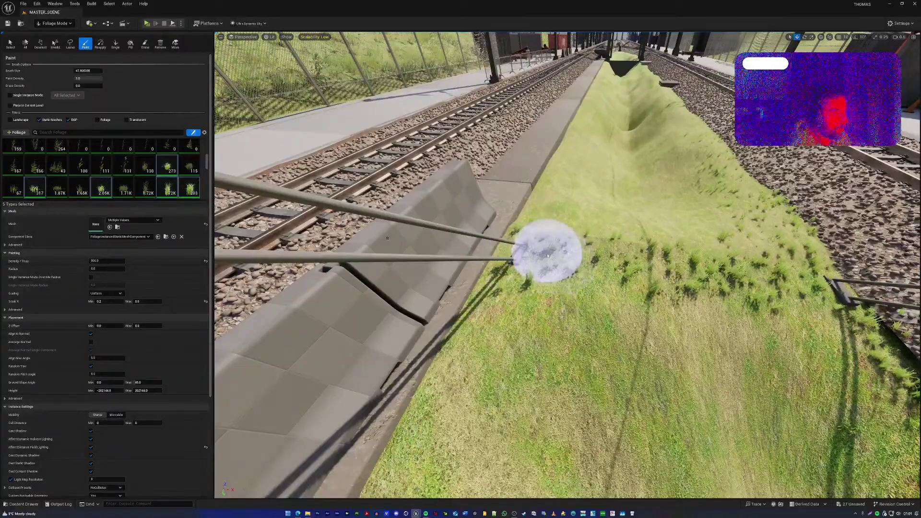
mouse_move(527, 264)
right_mouse_down()
mouse_move(506, 254)
mouse_move(499, 267)
mouse_move(422, 254)
mouse_move(346, 218)
right_mouse_up()
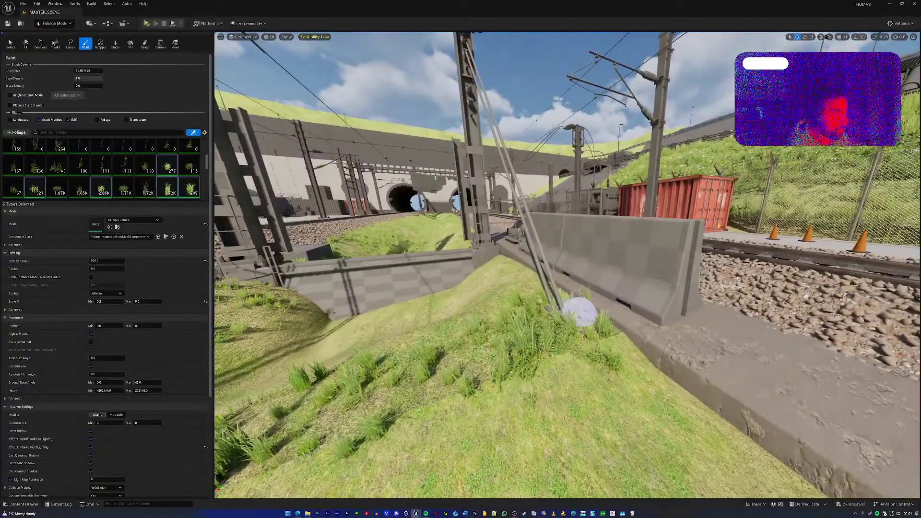
key("shift")
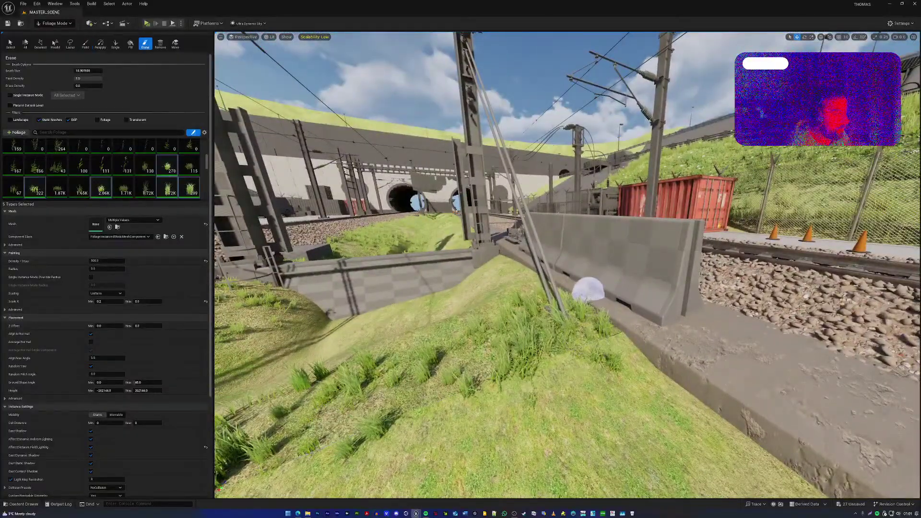
right_click_drag(606, 297, 576, 249)
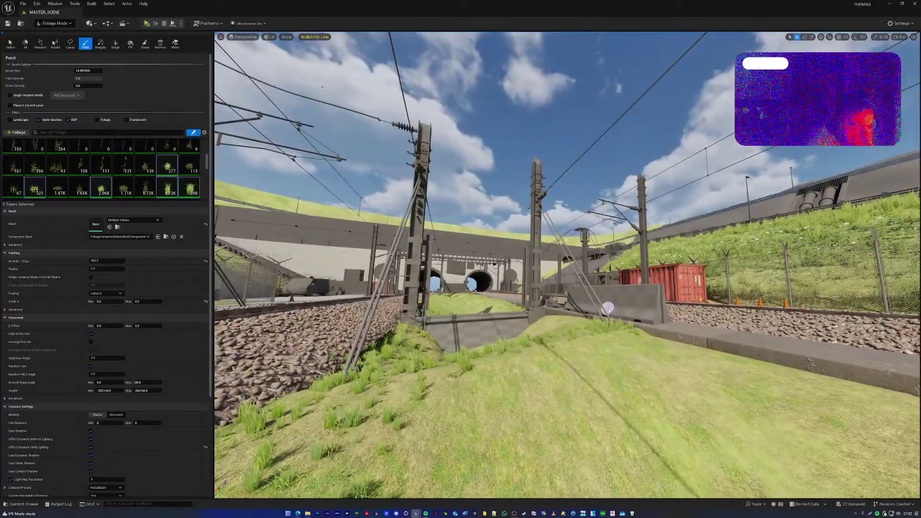
Paint a strip of grass along the concrete barrier, from the cross wall's corner to the brace foot
key("w")
mouse_move(576, 249)
right_mouse_down()
mouse_move(628, 284)
mouse_move(461, 278)
right_mouse_up()
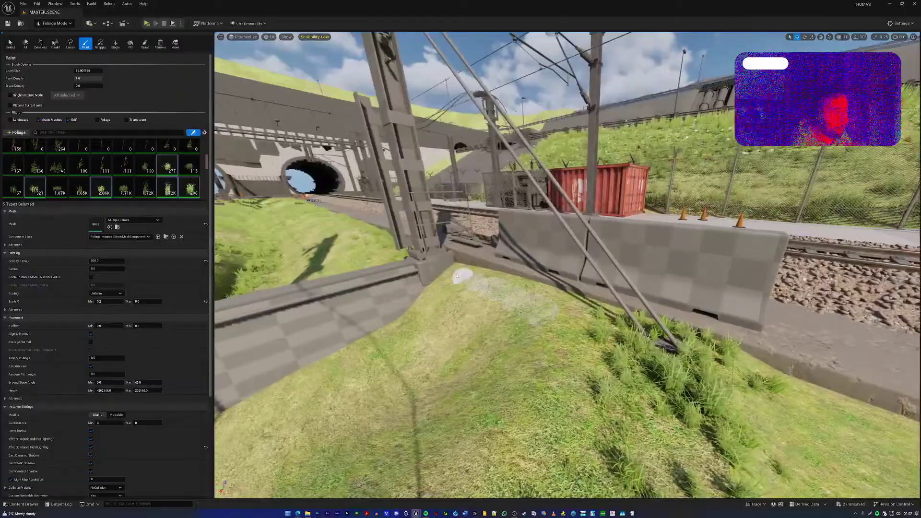
left_click_drag(453, 269, 521, 286)
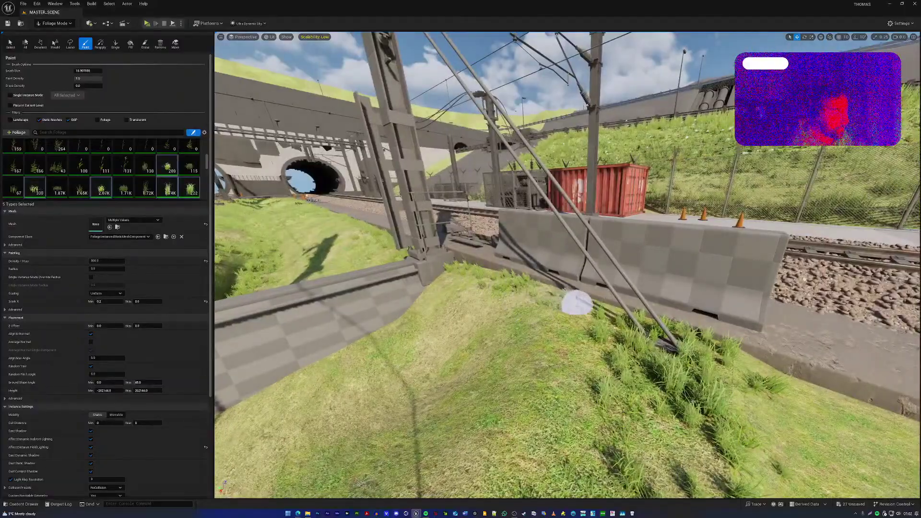
left_click_drag(578, 304, 612, 315)
mouse_move(612, 315)
right_mouse_down()
mouse_move(552, 309)
mouse_move(595, 300)
mouse_move(579, 329)
right_mouse_up()
Paint grass along the foot of the concrete cross wall, and enlarge the brush to cover the surrounding slope
key("a")
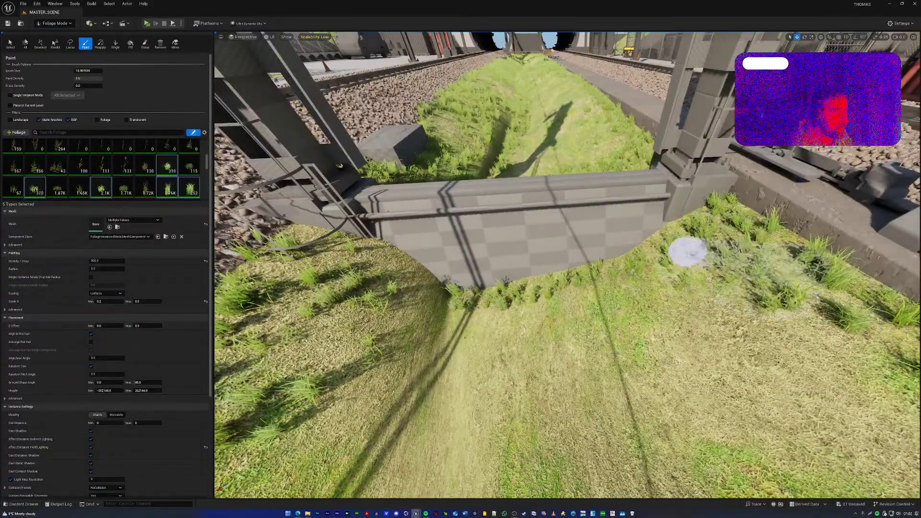
left_click_drag(688, 252, 658, 294)
key("s")
mouse_move(658, 294)
right_mouse_down()
mouse_move(659, 248)
mouse_move(610, 273)
mouse_move(670, 314)
right_mouse_up()
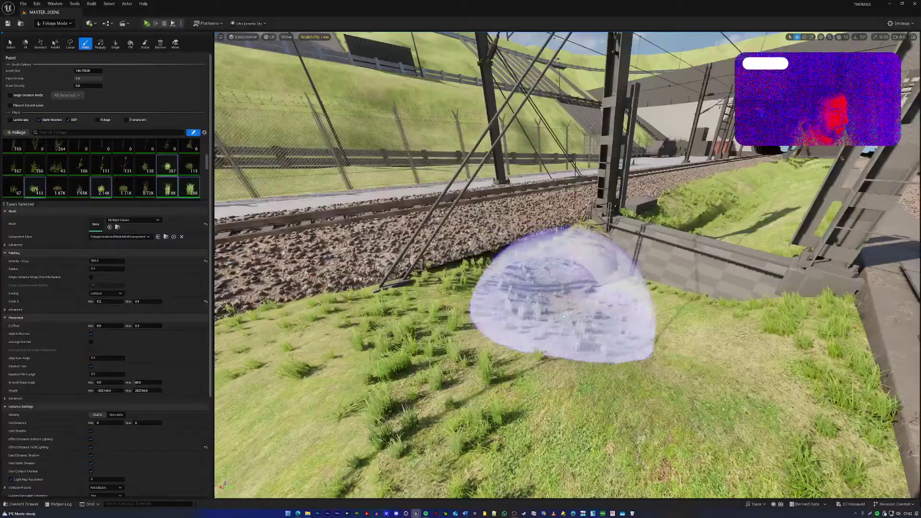
mouse_move(576, 312)
right_mouse_down()
mouse_move(590, 291)
mouse_move(619, 285)
mouse_move(581, 259)
mouse_move(509, 261)
mouse_move(595, 269)
mouse_move(553, 323)
mouse_move(569, 293)
right_mouse_up()
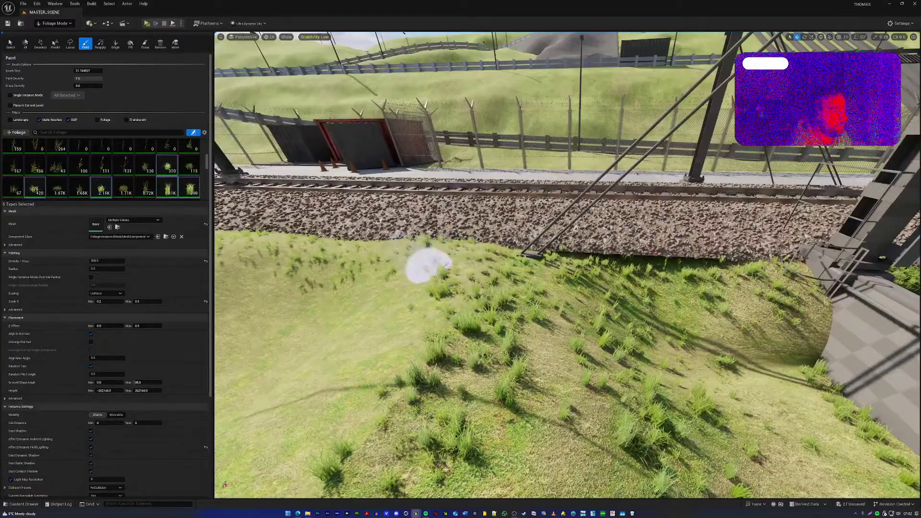
Reduce the brush size and paint denser grass clumps along the ballast edge opposite the red container
mouse_move(444, 295)
right_mouse_down()
mouse_move(497, 293)
mouse_move(440, 266)
right_mouse_up()
key("bracketleft")
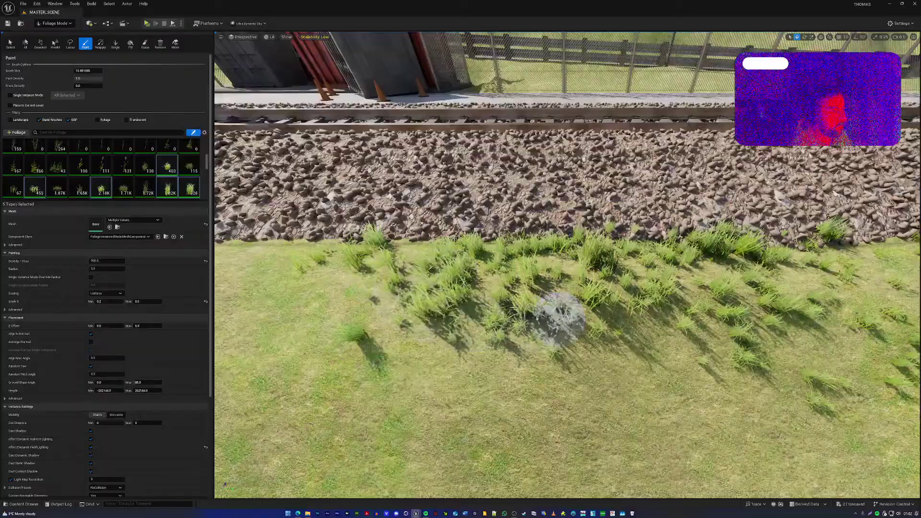
mouse_move(559, 319)
right_mouse_down()
mouse_move(547, 276)
mouse_move(545, 293)
mouse_move(547, 279)
mouse_move(535, 279)
mouse_move(537, 312)
right_mouse_up()
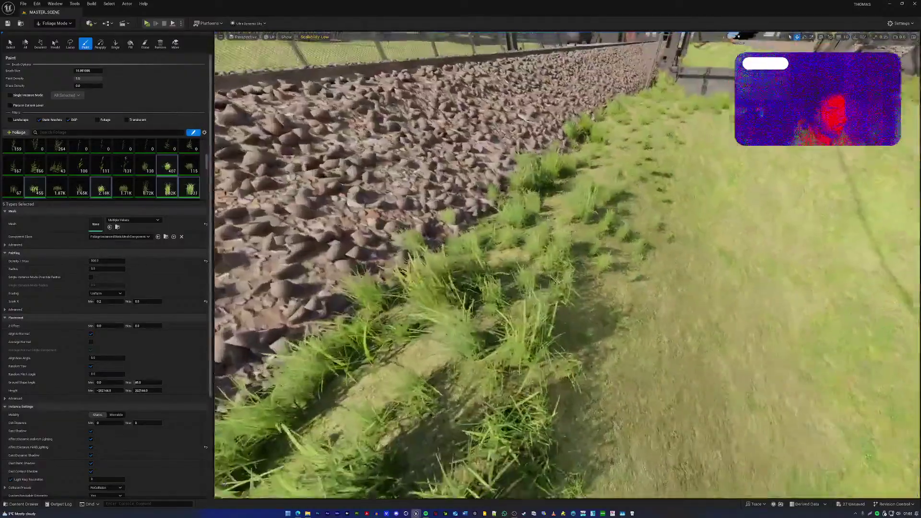
Paint dense grass along the edge of the concrete walkway and spread it onto the adjoining bank
right_click_drag(537, 312, 535, 300)
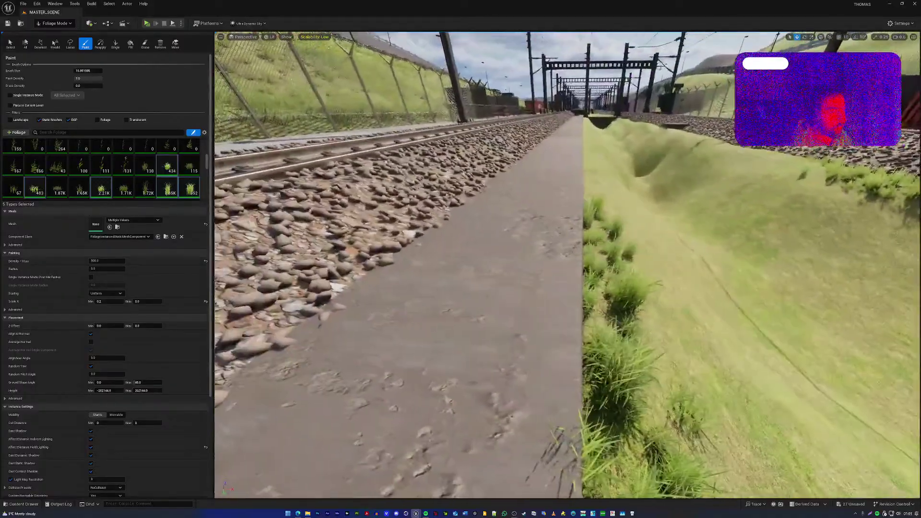
key("q")
key("e")
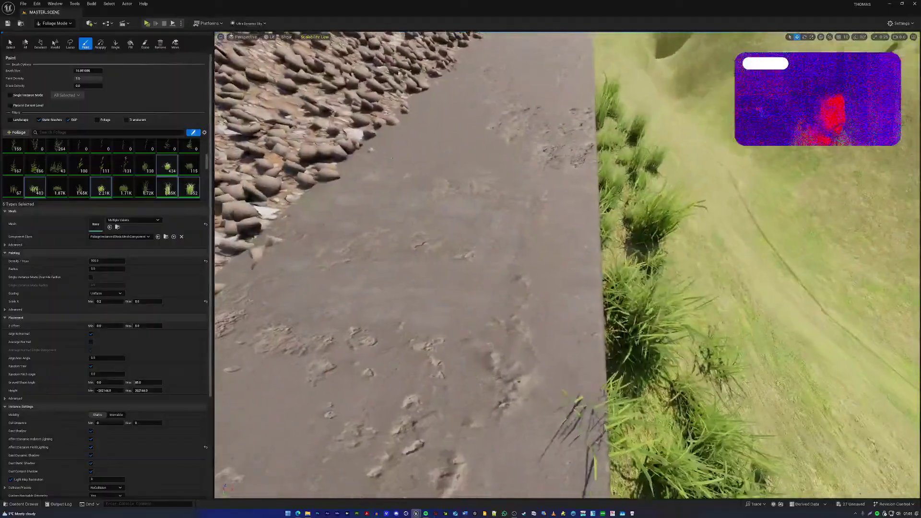
key("shift")
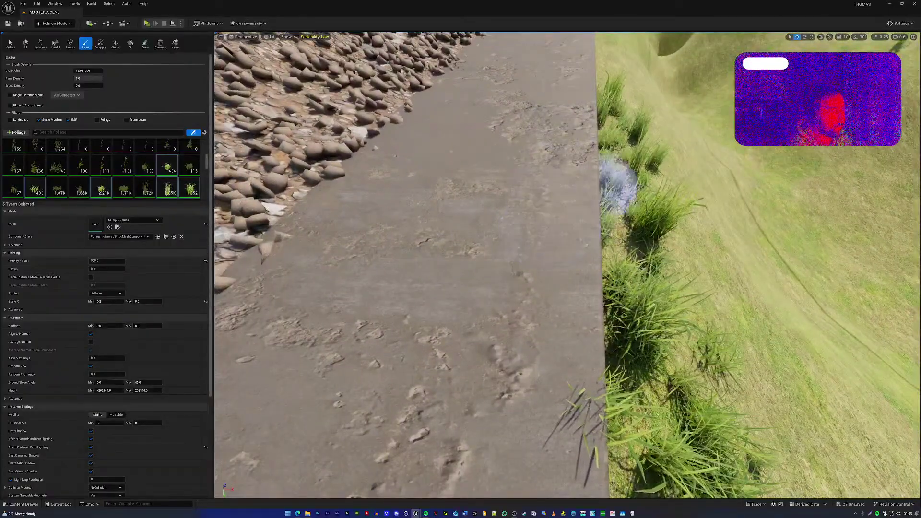
key("s")
mouse_move(619, 186)
right_mouse_down()
mouse_move(515, 165)
mouse_move(460, 169)
mouse_move(603, 187)
right_mouse_up()
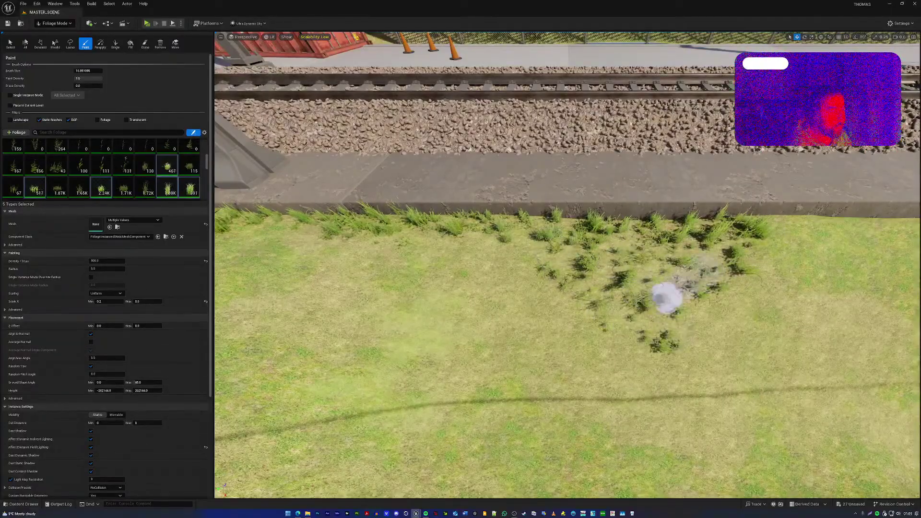
Enlarge the brush and paint grass across the dip, linking the walkway-side patch with the ballast-side grass
mouse_move(616, 278)
right_mouse_down()
mouse_move(624, 255)
mouse_move(749, 225)
mouse_move(493, 304)
right_mouse_up()
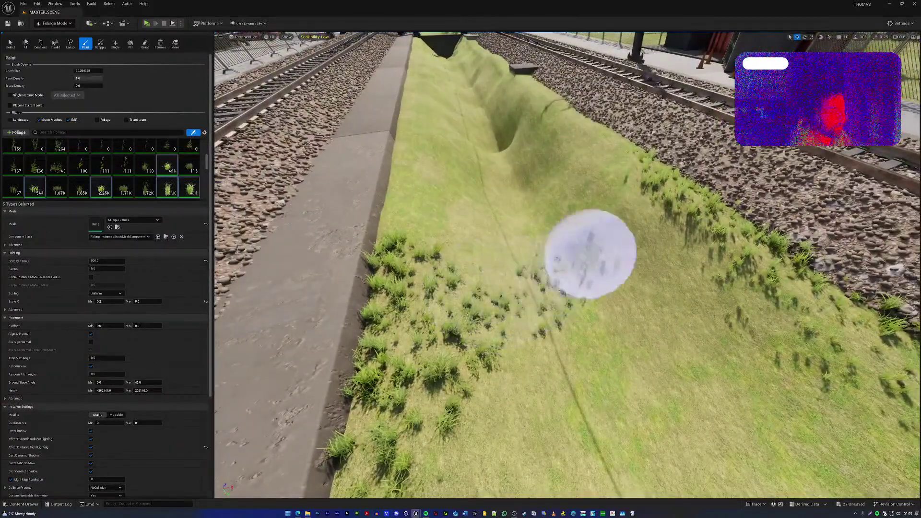
mouse_move(512, 277)
left_mouse_down()
mouse_move(581, 211)
mouse_move(532, 247)
left_mouse_up()
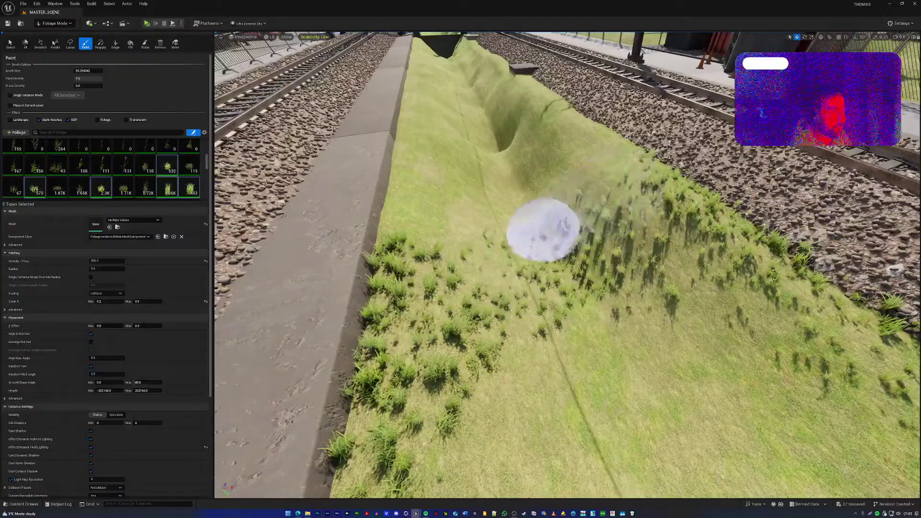
right_click_drag(535, 278, 508, 301)
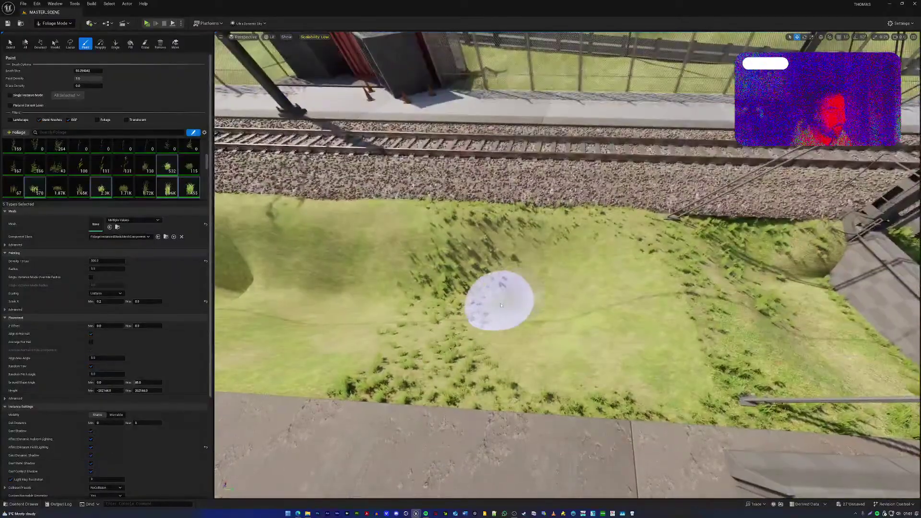
Paint grass up the slope to the ballast, and with a smaller brush extend it along the ballast edge towards the hollow
mouse_move(509, 301)
left_mouse_down()
mouse_move(485, 303)
mouse_move(582, 274)
mouse_move(571, 251)
left_mouse_up()
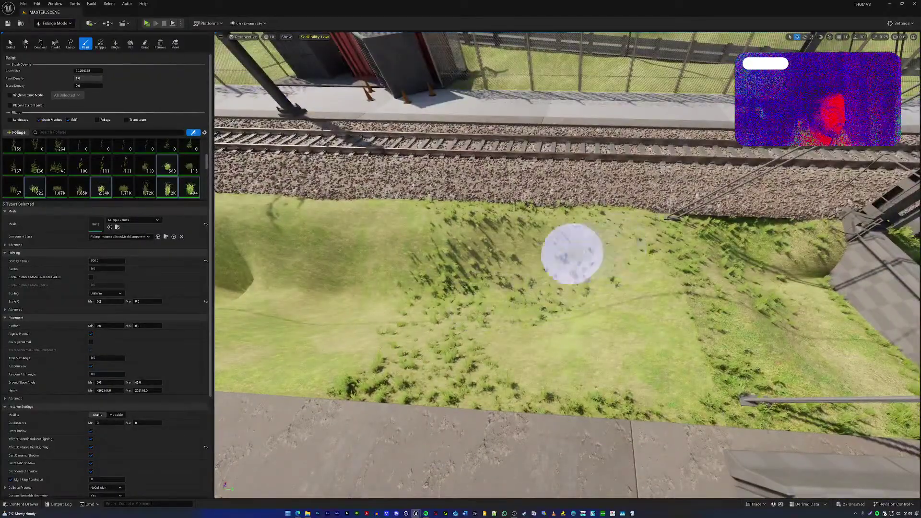
mouse_move(571, 251)
right_mouse_down()
mouse_move(562, 261)
mouse_move(557, 209)
mouse_move(473, 214)
right_mouse_up()
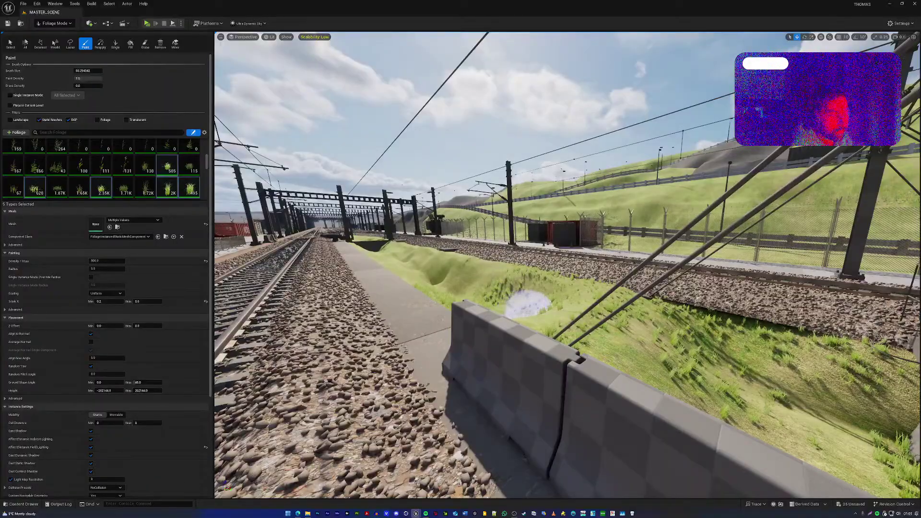
mouse_move(520, 305)
right_mouse_down()
mouse_move(480, 307)
mouse_move(533, 301)
right_mouse_up()
key("bracketleft")
key("bracketleft")
key("bracketleft")
key("bracketleft")
key("bracketleft")
key("bracketleft")
key("bracketleft")
key("bracketleft")
key("bracketleft")
key("bracketleft")
key("bracketleft")
key("bracketleft")
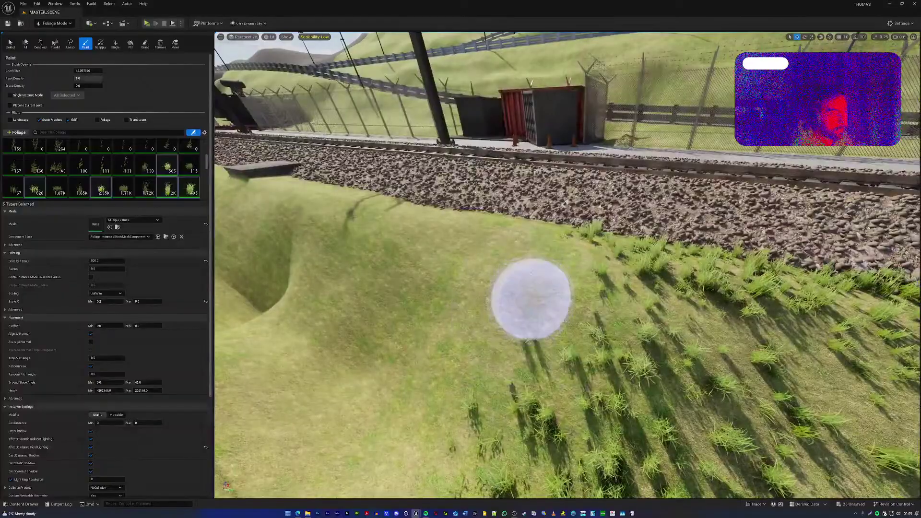
mouse_move(485, 230)
left_mouse_down()
mouse_move(598, 262)
mouse_move(434, 217)
mouse_move(609, 257)
left_mouse_up()
Reduce the brush size further and paint grass clumps around the rim of the hollow on the ballast side of the bank
key("bracketleft")
key("bracketleft")
key("bracketleft")
key("bracketleft")
key("bracketleft")
key("bracketleft")
key("s")
mouse_move(572, 274)
right_mouse_down()
mouse_move(598, 276)
mouse_move(684, 232)
mouse_move(669, 252)
mouse_move(419, 302)
right_mouse_up()
key("w")
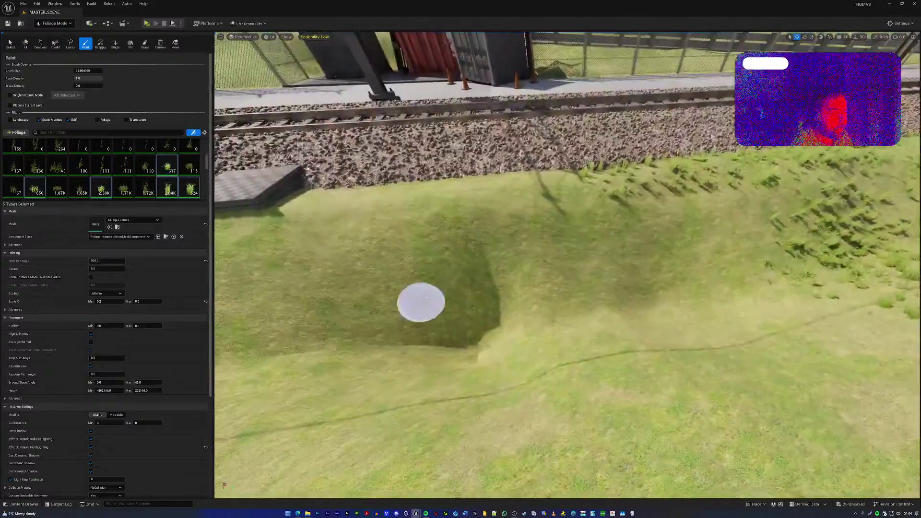
mouse_move(568, 199)
left_mouse_down()
mouse_move(543, 214)
mouse_move(531, 307)
mouse_move(574, 232)
mouse_move(559, 323)
mouse_move(443, 191)
mouse_move(525, 255)
mouse_move(499, 240)
mouse_move(528, 240)
mouse_move(537, 180)
mouse_move(529, 321)
left_mouse_up()
mouse_move(529, 321)
right_mouse_down()
mouse_move(658, 297)
mouse_move(650, 264)
mouse_move(719, 216)
mouse_move(730, 269)
right_mouse_up()
mouse_move(533, 329)
left_mouse_down()
mouse_move(643, 280)
mouse_move(689, 243)
left_mouse_up()
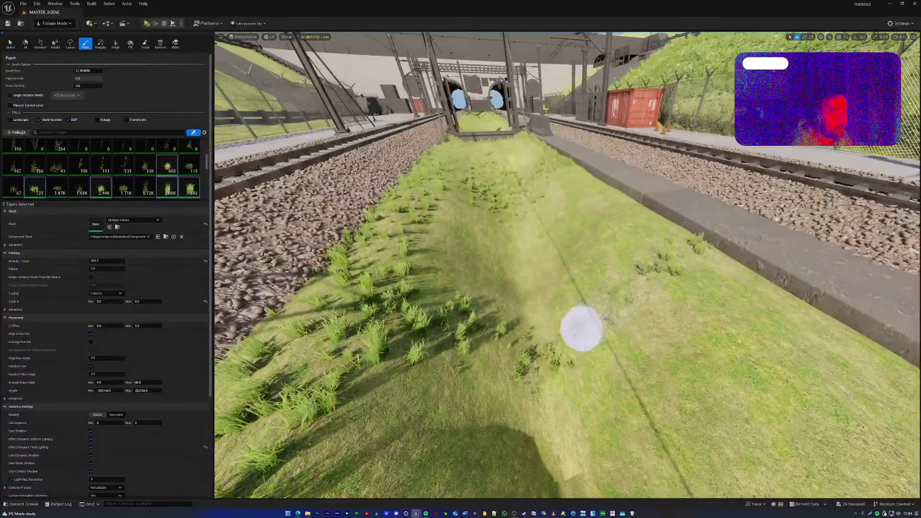
Paint grass clumps on the walkway side of the dip, filling the bank up to the concrete walkway edge
left_click_drag(575, 335, 596, 341)
mouse_move(597, 341)
right_mouse_down()
mouse_move(768, 336)
mouse_move(772, 319)
mouse_move(613, 403)
right_mouse_up()
mouse_move(430, 246)
left_mouse_down()
mouse_move(492, 245)
mouse_move(582, 192)
mouse_move(442, 253)
mouse_move(319, 329)
mouse_move(438, 259)
mouse_move(311, 306)
left_mouse_up()
mouse_move(311, 306)
right_mouse_down()
mouse_move(243, 255)
mouse_move(290, 307)
mouse_move(279, 319)
right_mouse_up()
key("d")
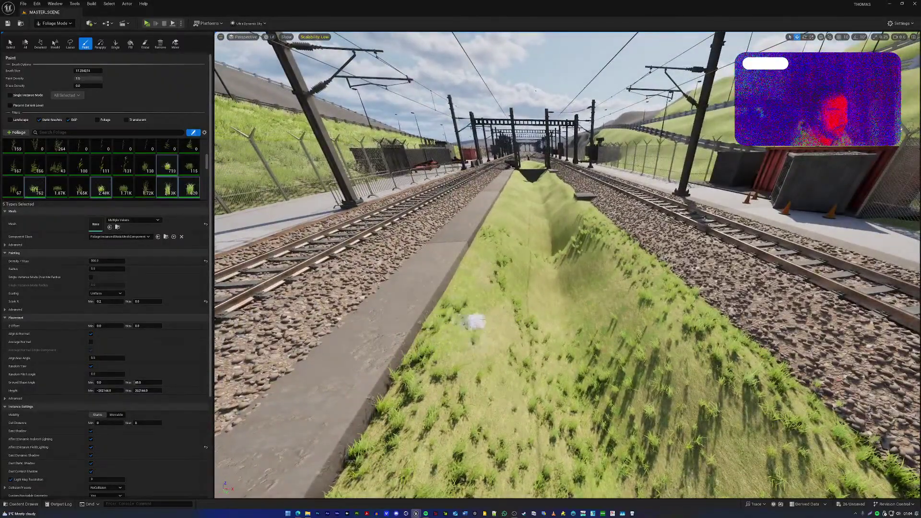
left_click_drag(467, 287, 485, 252)
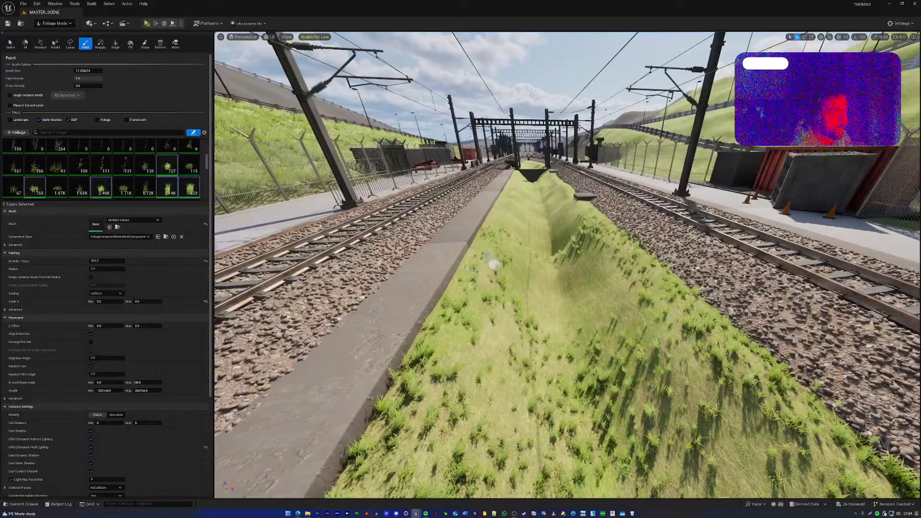
mouse_move(485, 252)
right_mouse_down()
mouse_move(523, 273)
mouse_move(497, 247)
right_mouse_up()
key("w")
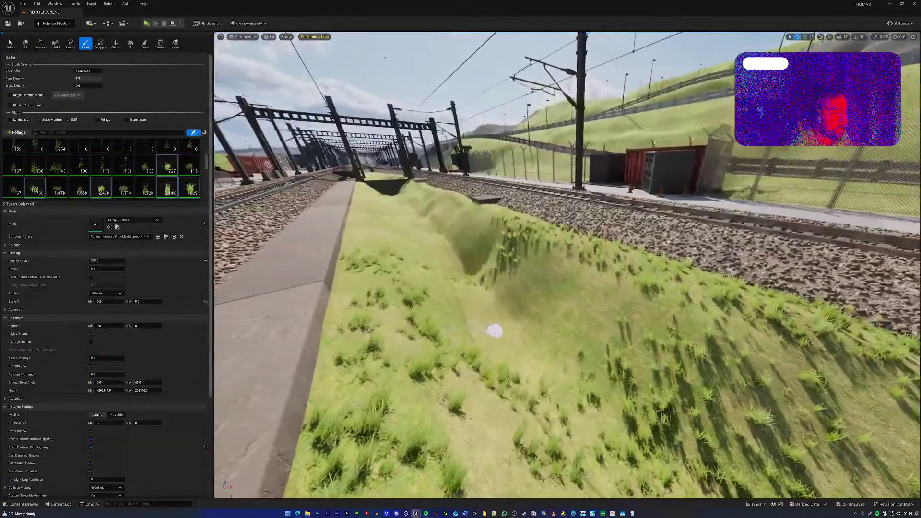
mouse_move(494, 331)
left_mouse_down()
mouse_move(526, 343)
mouse_move(502, 303)
mouse_move(479, 312)
left_mouse_up()
right_click_drag(482, 314, 482, 293)
key("a")
right_click_drag(566, 265, 454, 300)
key("d")
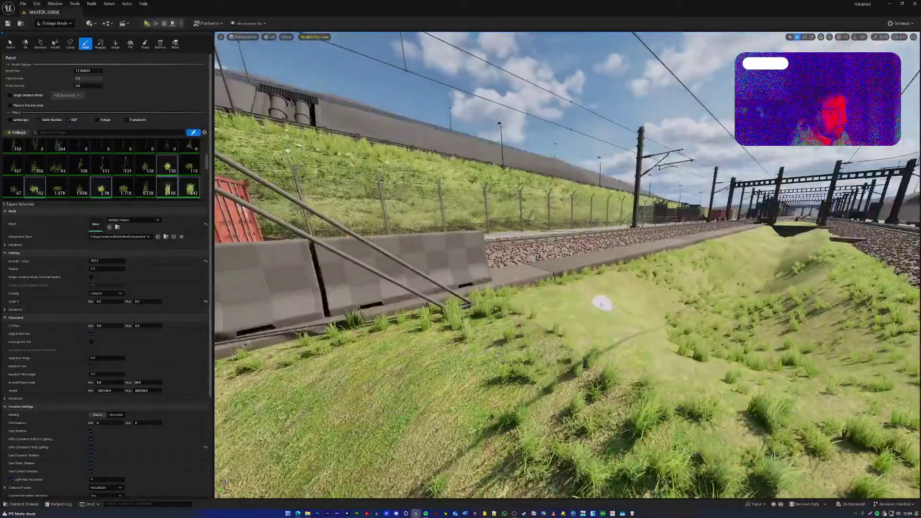
Paint dense grass with a slightly smaller brush around the checkered slab at the ballast edge opposite the containers
key("d")
mouse_move(568, 265)
right_mouse_down()
mouse_move(326, 265)
mouse_move(315, 207)
mouse_move(290, 253)
mouse_move(590, 264)
mouse_move(633, 323)
right_mouse_up()
key("w")
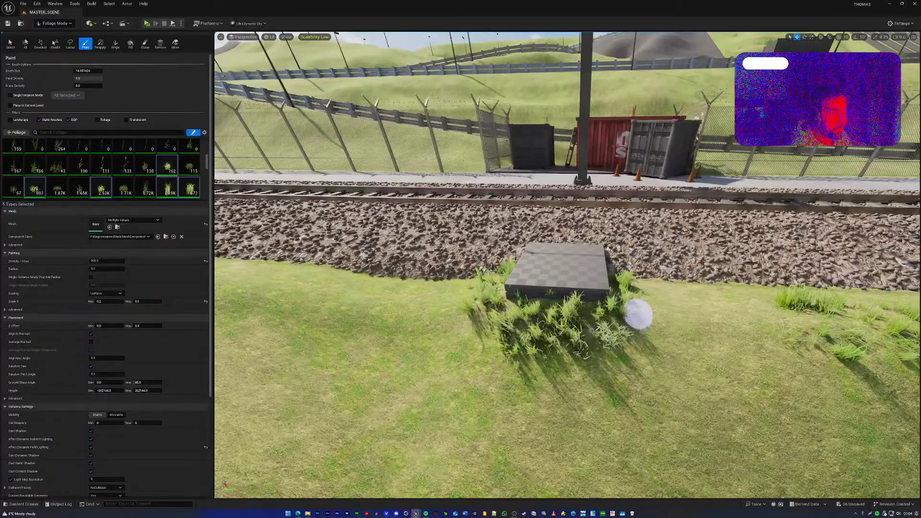
mouse_move(639, 314)
right_mouse_down()
mouse_move(547, 266)
mouse_move(549, 305)
right_mouse_up()
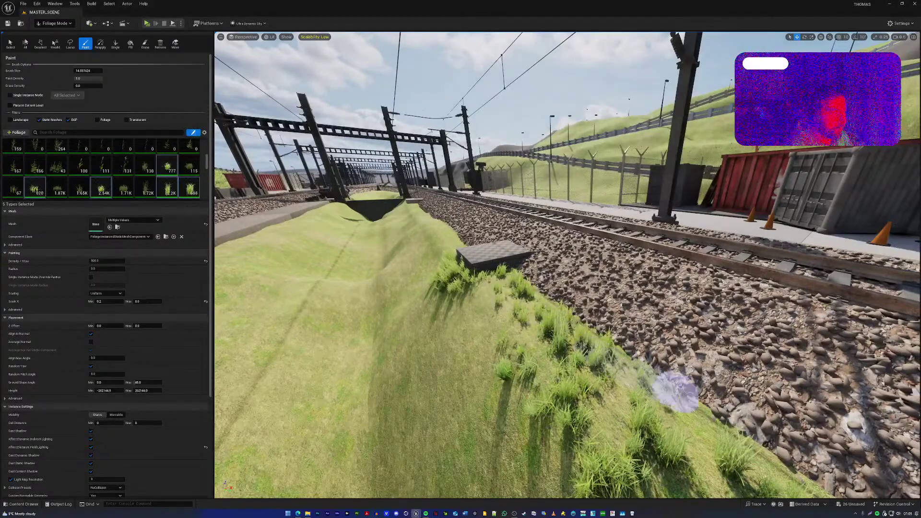
Extend the grass clumps along the ballast edge on the far side of the checkered slab
mouse_move(696, 420)
right_mouse_down()
mouse_move(905, 412)
mouse_move(829, 426)
right_mouse_up()
key("a")
key("d")
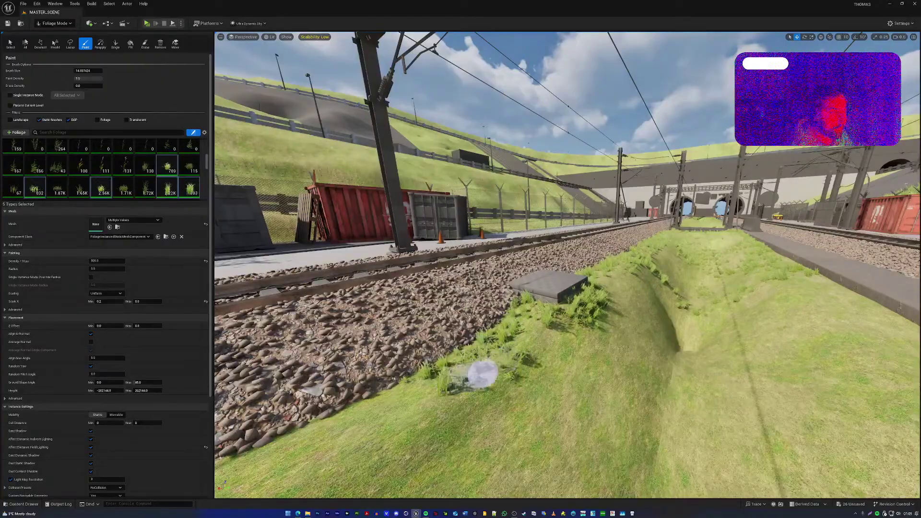
left_click(482, 374)
Paint a narrow line of grass clumps along the bare stretch of the concrete walkway's edge
key("d")
mouse_move(483, 375)
right_mouse_down()
mouse_move(269, 378)
mouse_move(444, 399)
mouse_move(484, 393)
mouse_move(475, 367)
mouse_move(517, 356)
mouse_move(590, 375)
mouse_move(523, 368)
right_mouse_up()
key("a")
key("s")
key("w")
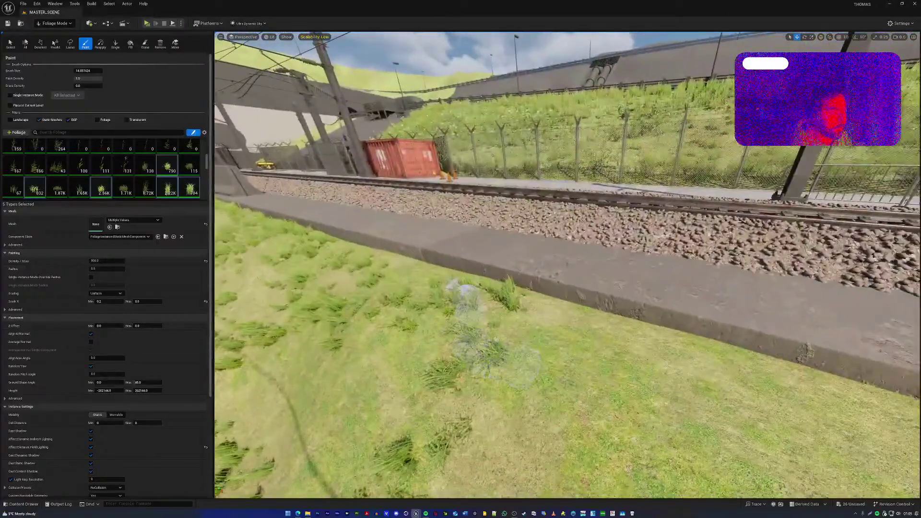
mouse_move(613, 324)
left_mouse_down()
mouse_move(720, 352)
mouse_move(562, 325)
mouse_move(776, 362)
mouse_move(796, 377)
left_mouse_up()
mouse_move(772, 373)
right_mouse_down()
mouse_move(875, 355)
mouse_move(887, 327)
mouse_move(792, 367)
mouse_move(562, 353)
right_mouse_up()
key("w")
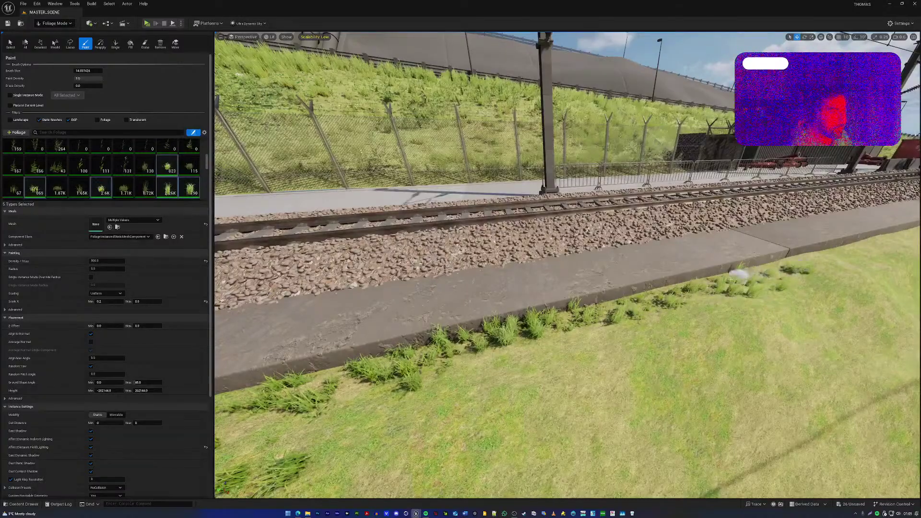
mouse_move(596, 307)
right_mouse_down()
mouse_move(763, 273)
mouse_move(648, 285)
right_mouse_up()
right_click_drag(534, 348, 532, 346)
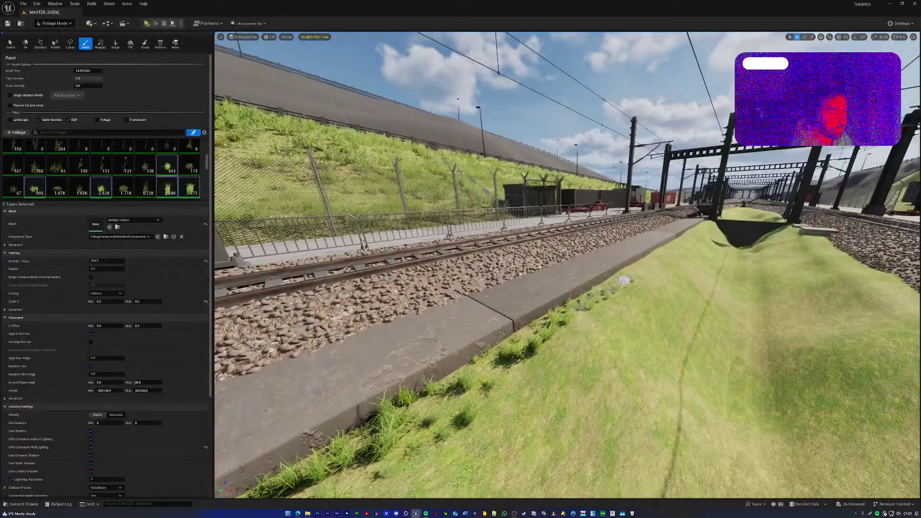
right_click_drag(607, 288, 724, 280)
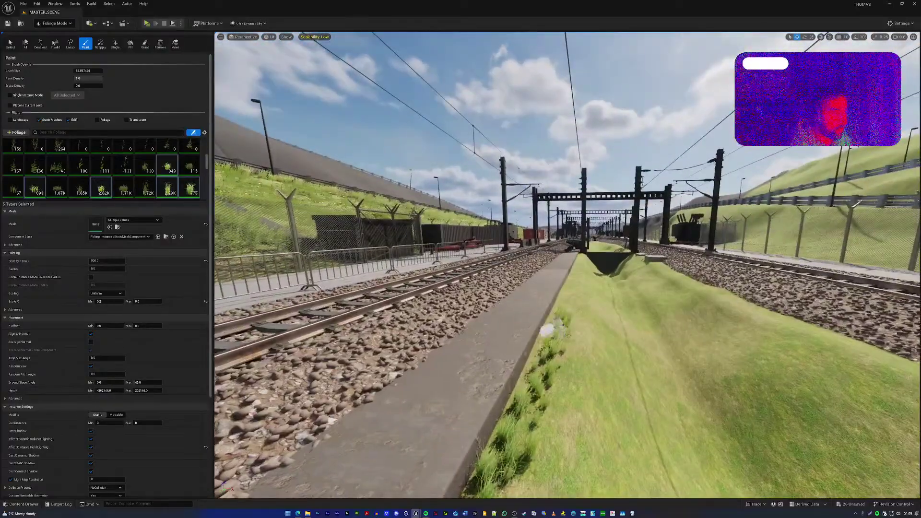
Enlarge the brush and paint grass across the dip between the walkway-side grass and the checkered slab
mouse_move(520, 390)
right_mouse_down()
mouse_move(408, 387)
mouse_move(425, 432)
mouse_move(407, 381)
right_mouse_up()
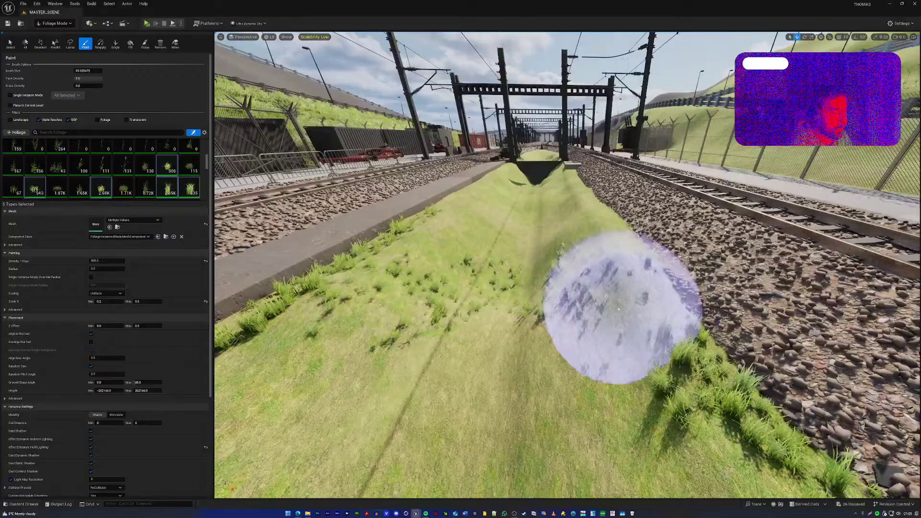
right_click_drag(598, 317, 552, 324)
left_click_drag(552, 323, 498, 271)
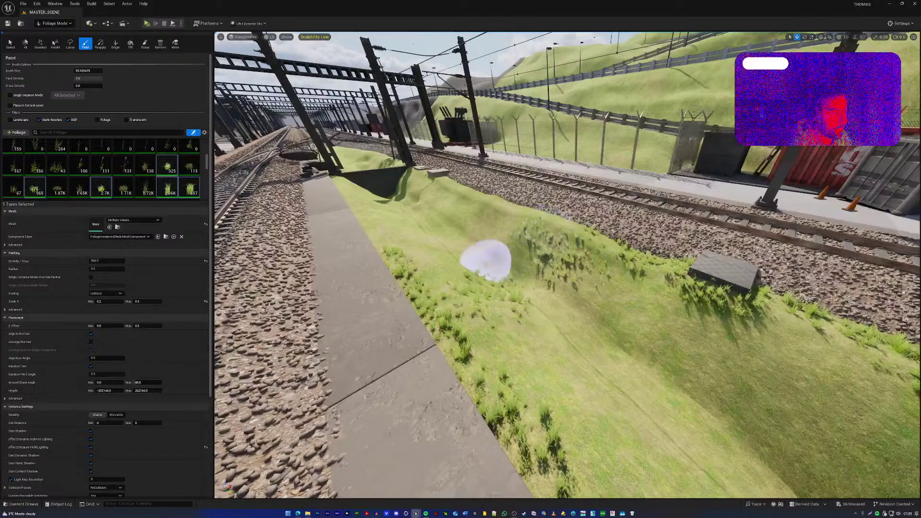
right_click_drag(485, 290, 538, 299)
mouse_move(538, 299)
left_mouse_down()
mouse_move(555, 298)
mouse_move(578, 324)
mouse_move(548, 284)
left_mouse_up()
mouse_move(548, 284)
right_mouse_down()
mouse_move(568, 278)
mouse_move(554, 281)
right_mouse_up()
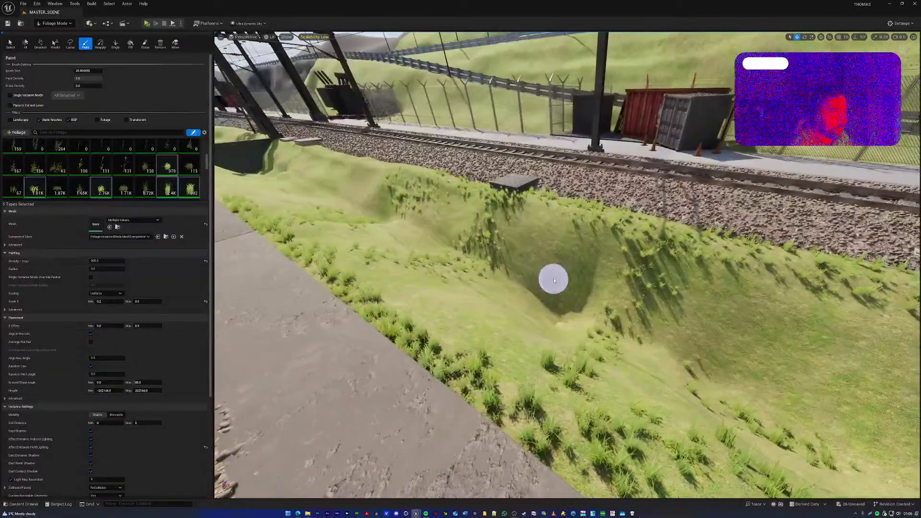
Reduce the brush size and thicken the grass clumps along the walkway edge and the adjoining bank
right_click_drag(487, 224, 484, 229)
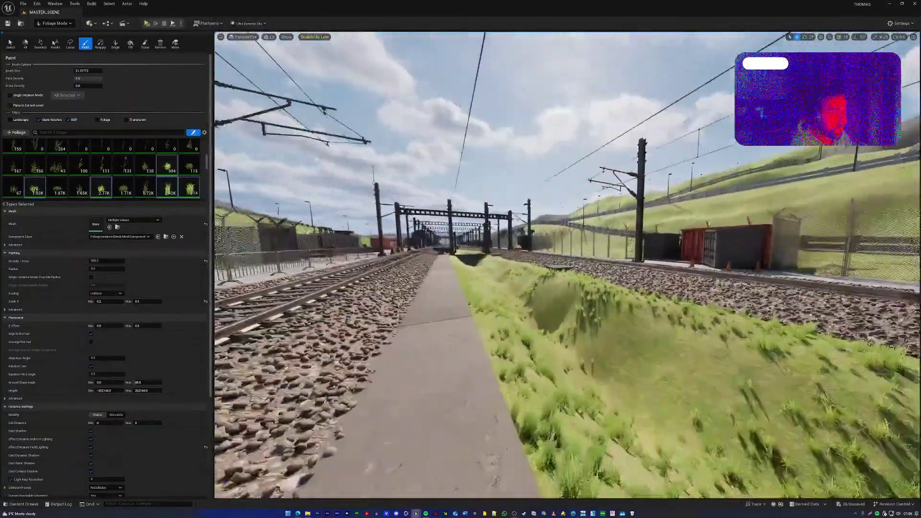
mouse_move(568, 265)
right_mouse_down()
mouse_move(623, 307)
mouse_move(583, 269)
mouse_move(631, 266)
mouse_move(619, 264)
mouse_move(648, 303)
mouse_move(552, 307)
mouse_move(537, 233)
right_mouse_up()
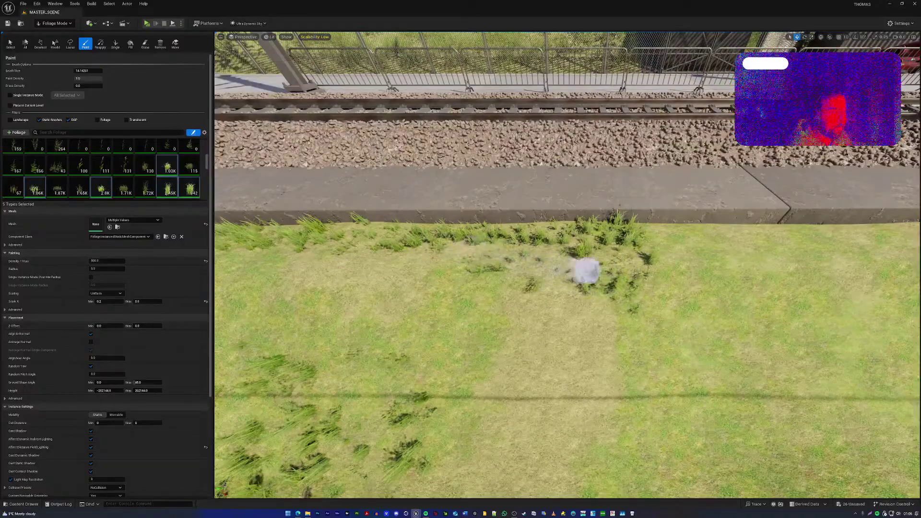
mouse_move(624, 260)
left_mouse_down()
mouse_move(660, 255)
mouse_move(646, 231)
mouse_move(644, 288)
mouse_move(490, 292)
left_mouse_up()
mouse_move(490, 291)
right_mouse_down()
mouse_move(473, 264)
mouse_move(472, 238)
mouse_move(468, 264)
right_mouse_up()
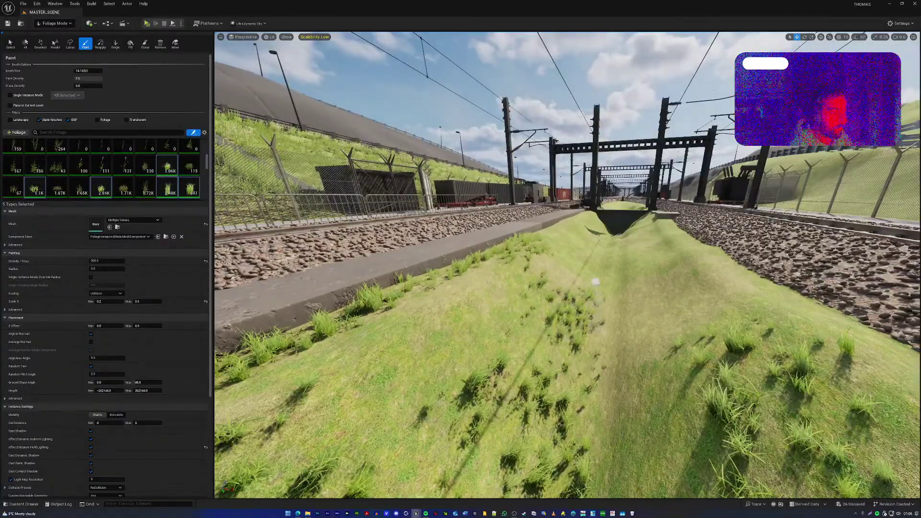
Paint dense grass from the gantry column's foot around the slab with the round cover and along the ballast to the neighbouring slab
right_click_drag(468, 264, 417, 267)
mouse_move(548, 332)
right_mouse_down()
mouse_move(546, 308)
mouse_move(548, 355)
mouse_move(545, 309)
mouse_move(469, 231)
right_mouse_up()
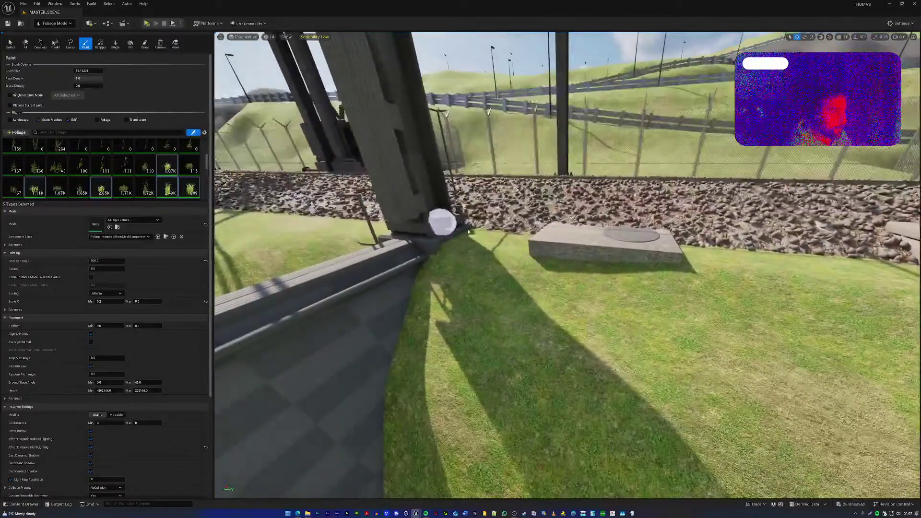
left_click_drag(482, 233, 529, 240)
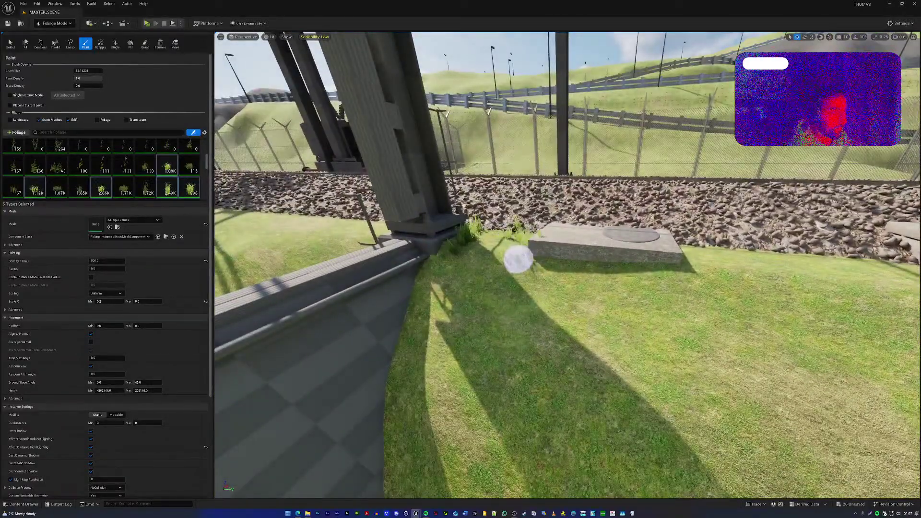
right_click_drag(686, 273, 631, 263)
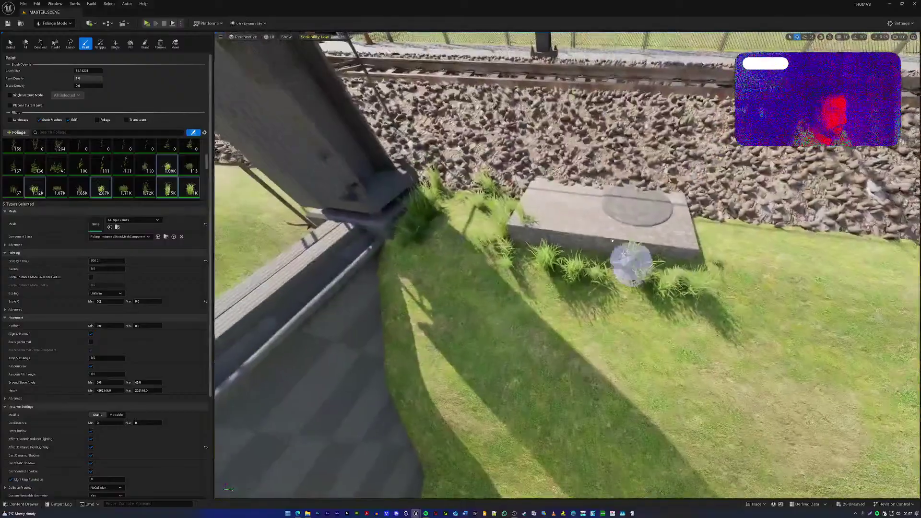
key("shift")
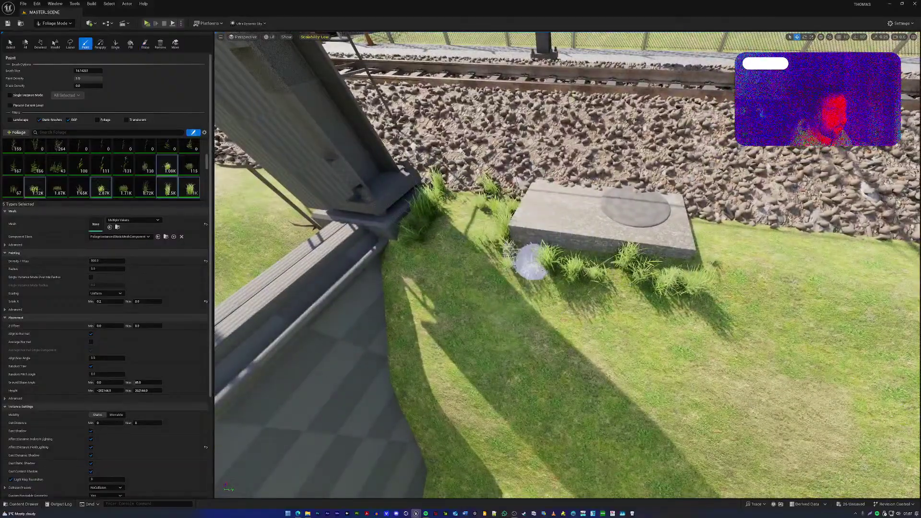
right_click_drag(677, 283, 598, 247)
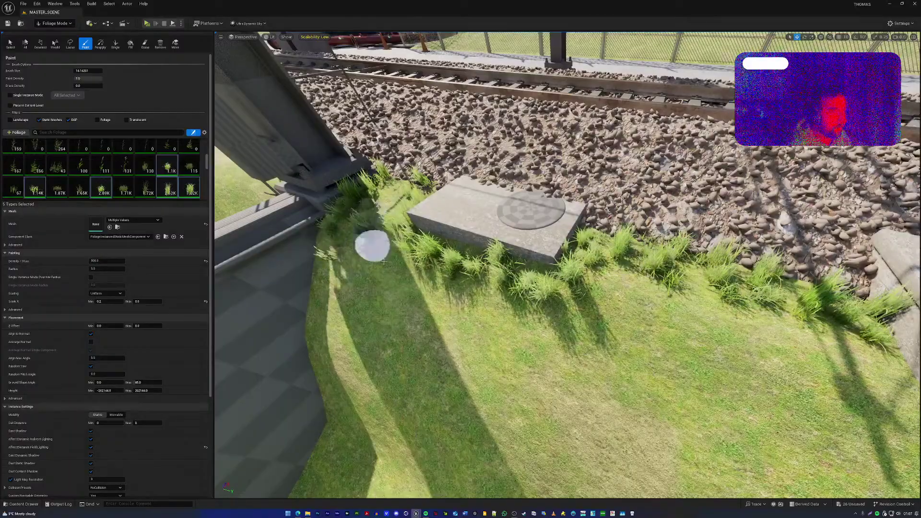
mouse_move(436, 279)
left_mouse_down()
mouse_move(454, 305)
mouse_move(675, 288)
mouse_move(750, 319)
left_mouse_up()
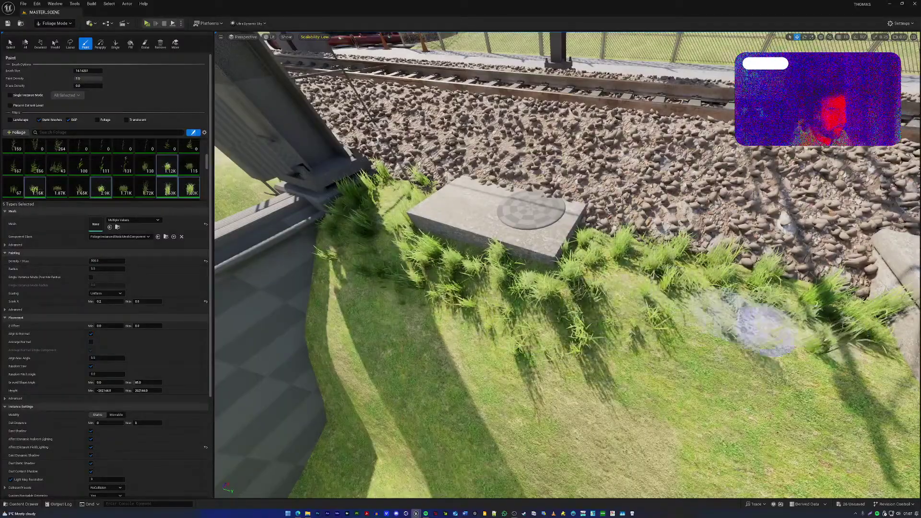
Paint dense grass around the base of the second concrete slab and onto the ballast edge just beyond it
mouse_move(751, 319)
right_mouse_down()
mouse_move(710, 201)
mouse_move(694, 307)
mouse_move(643, 278)
right_mouse_up()
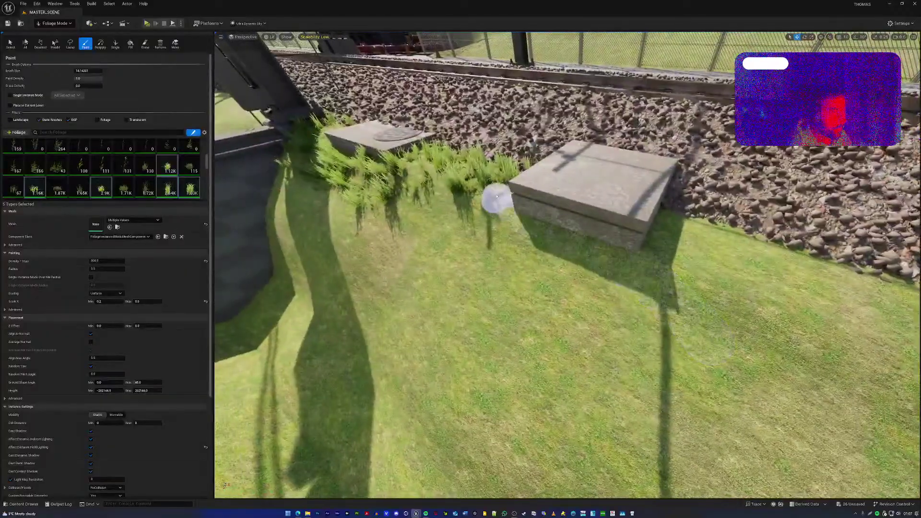
mouse_move(496, 221)
left_mouse_down()
mouse_move(602, 266)
mouse_move(675, 233)
mouse_move(737, 240)
mouse_move(685, 226)
mouse_move(699, 275)
mouse_move(724, 282)
mouse_move(549, 274)
left_mouse_up()
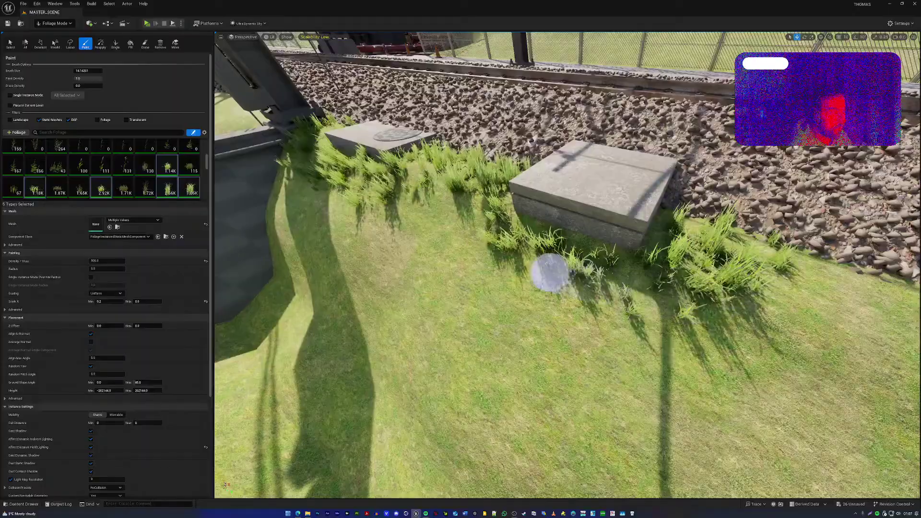
mouse_move(456, 206)
right_mouse_down()
mouse_move(461, 226)
mouse_move(427, 187)
mouse_move(449, 203)
mouse_move(537, 216)
mouse_move(605, 206)
mouse_move(470, 211)
right_mouse_up()
key("s")
key("a")
key("d")
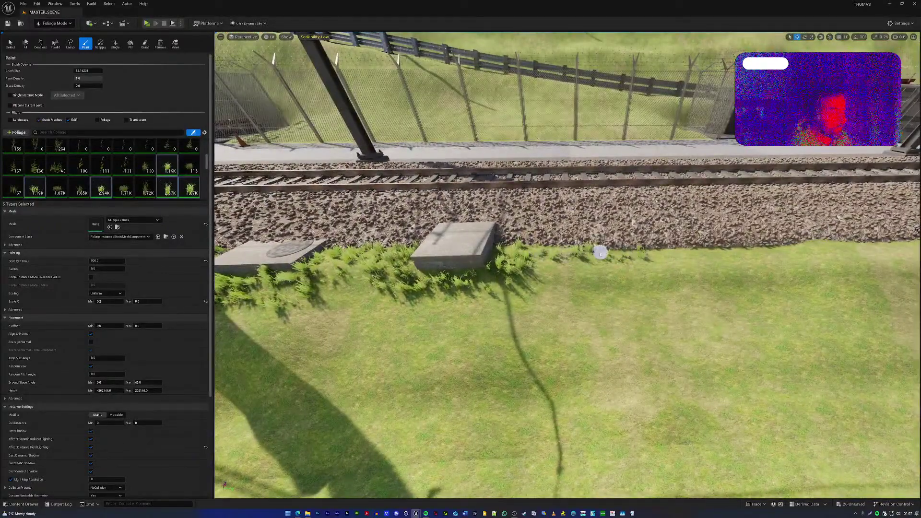
Continue the dense line of grass along the ballast edge from the second slab to the previously painted patch
key("w")
key("d")
right_click_drag(600, 254, 586, 253)
mouse_move(584, 253)
left_mouse_down()
mouse_move(511, 262)
mouse_move(642, 259)
mouse_move(626, 258)
left_mouse_up()
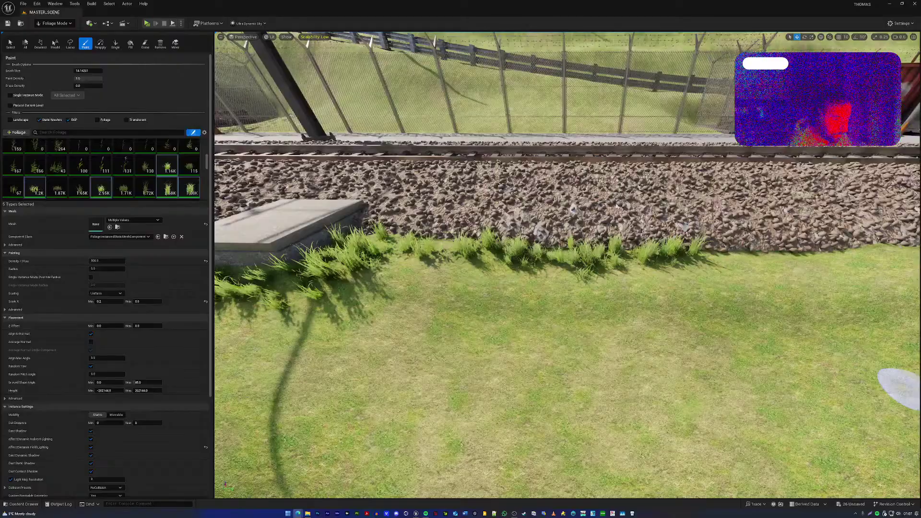
right_click(688, 256)
left_click(676, 260)
key("d")
right_click_drag(673, 261, 672, 267)
mouse_move(564, 254)
left_mouse_down()
mouse_move(757, 237)
mouse_move(825, 241)
mouse_move(619, 252)
left_mouse_up()
mouse_move(619, 252)
right_mouse_down()
mouse_move(562, 247)
mouse_move(545, 267)
right_mouse_up()
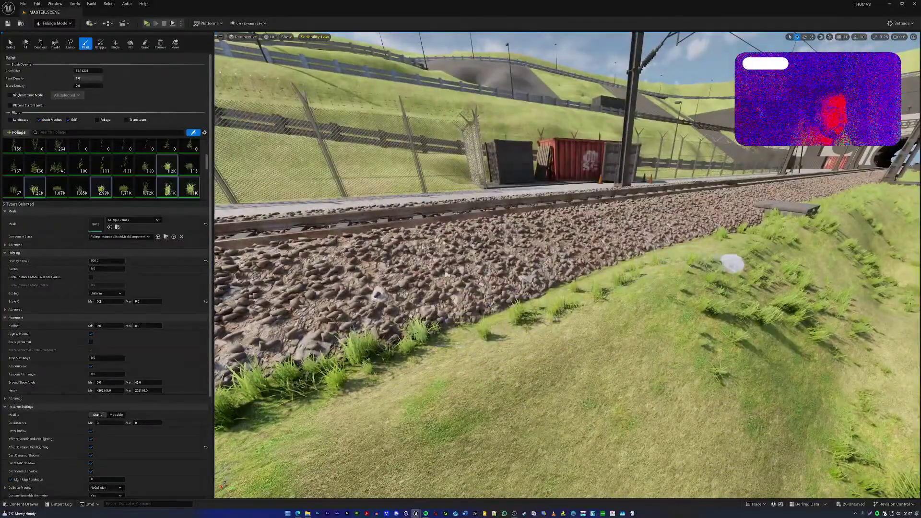
mouse_move(732, 264)
left_mouse_down()
mouse_move(609, 312)
mouse_move(683, 331)
mouse_move(633, 294)
mouse_move(676, 289)
left_mouse_up()
Paint grass clumps down the bank from the ballast edge, across the ditch line and up to the concrete walkway edge
right_click_drag(651, 297, 567, 356)
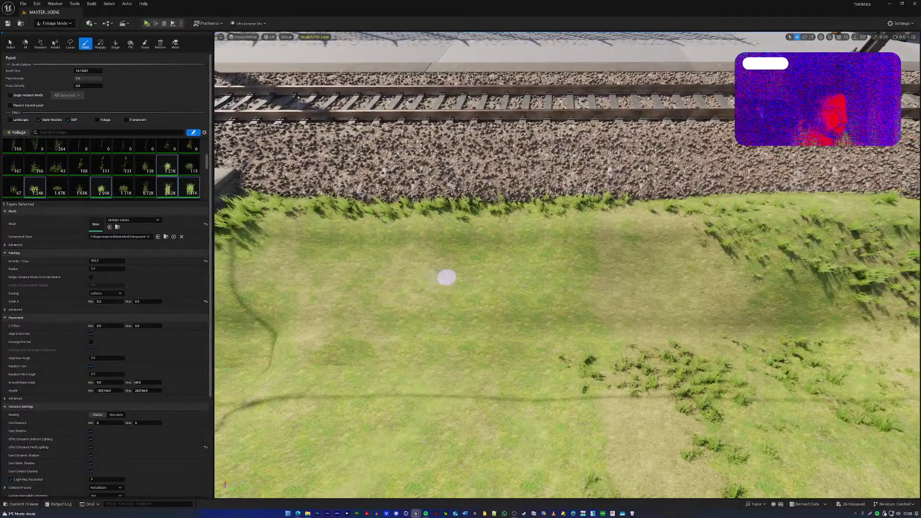
mouse_move(555, 217)
left_mouse_down()
mouse_move(567, 360)
mouse_move(370, 317)
mouse_move(326, 222)
left_mouse_up()
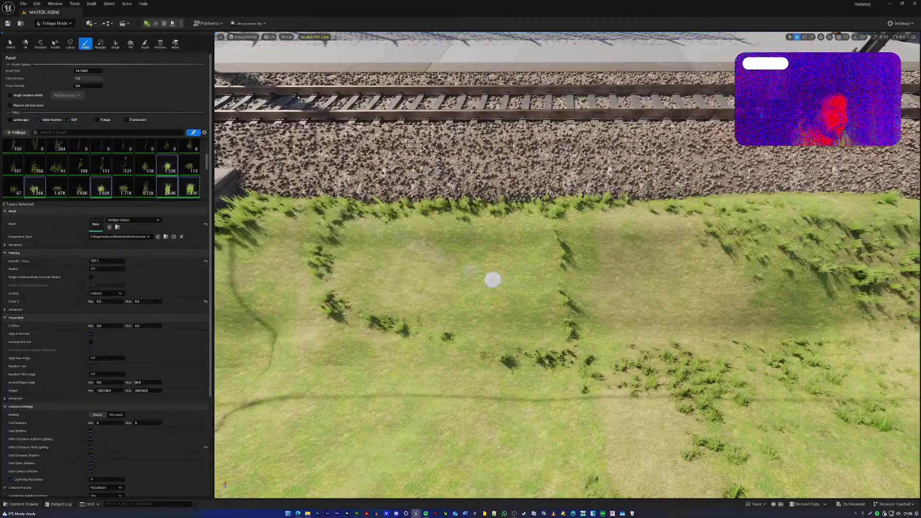
mouse_move(492, 278)
right_mouse_down()
mouse_move(408, 271)
mouse_move(322, 231)
mouse_move(332, 228)
right_mouse_up()
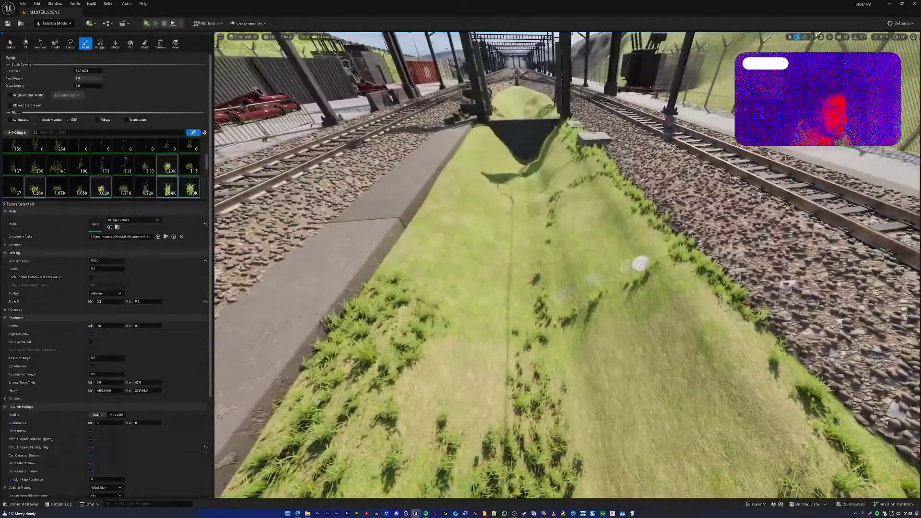
mouse_move(410, 245)
left_mouse_down()
mouse_move(547, 202)
mouse_move(390, 260)
mouse_move(387, 277)
mouse_move(437, 187)
mouse_move(428, 204)
mouse_move(448, 190)
mouse_move(413, 259)
mouse_move(427, 211)
mouse_move(430, 291)
left_mouse_up()
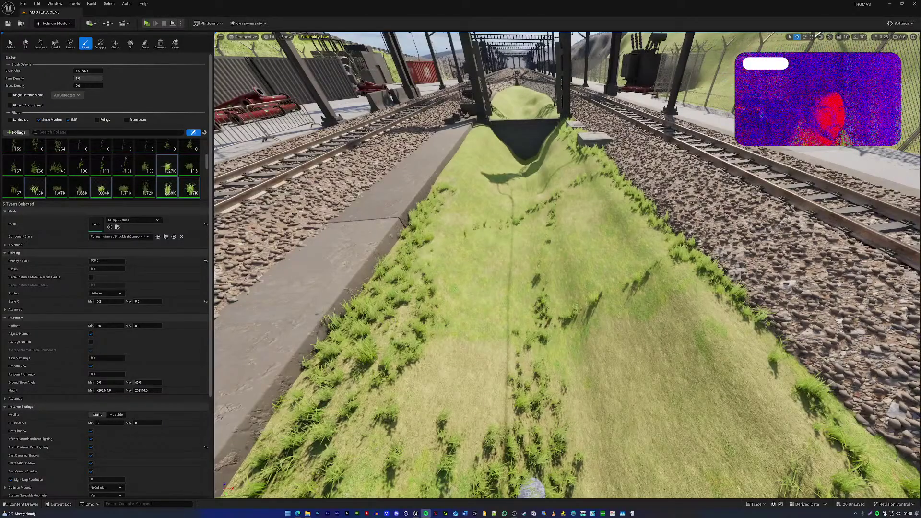
Continue the grass line along the concrete walkway edge towards the gantry column's shadow
right_click_drag(576, 268, 763, 281)
key("w")
key("a")
right_click_drag(568, 288, 654, 316)
mouse_move(568, 293)
left_mouse_down()
mouse_move(599, 309)
mouse_move(619, 342)
mouse_move(681, 348)
mouse_move(570, 338)
mouse_move(584, 350)
left_mouse_up()
key("a")
mouse_move(584, 350)
right_mouse_down()
mouse_move(761, 330)
mouse_move(844, 342)
mouse_move(890, 336)
mouse_move(811, 298)
mouse_move(849, 336)
right_mouse_up()
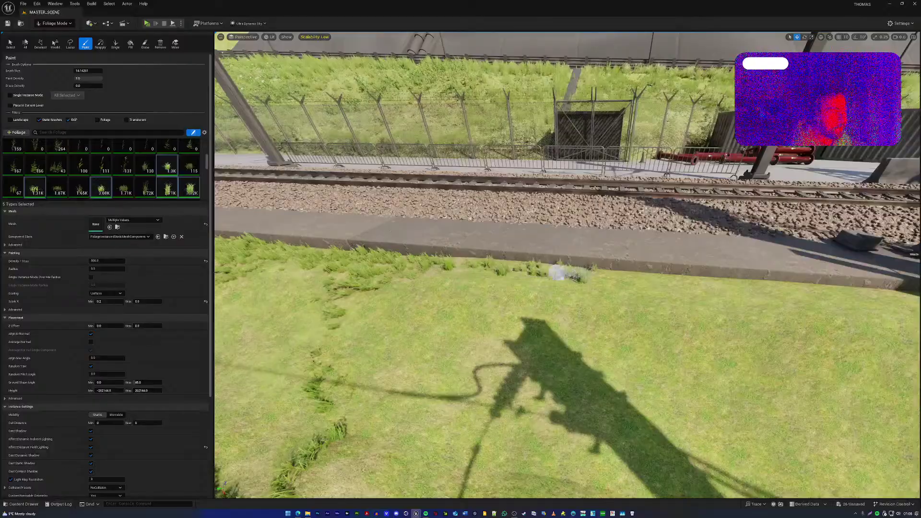
Reduce the brush size to about 11.9 and thicken the grass along the walkway edge up to the gantry column's foot
mouse_move(603, 276)
right_mouse_down()
mouse_move(531, 243)
mouse_move(519, 250)
mouse_move(534, 250)
right_mouse_up()
key("w")
scroll(534, 250, "down", 1)
key("bracketleft")
key("bracketleft")
key("bracketleft")
key("bracketleft")
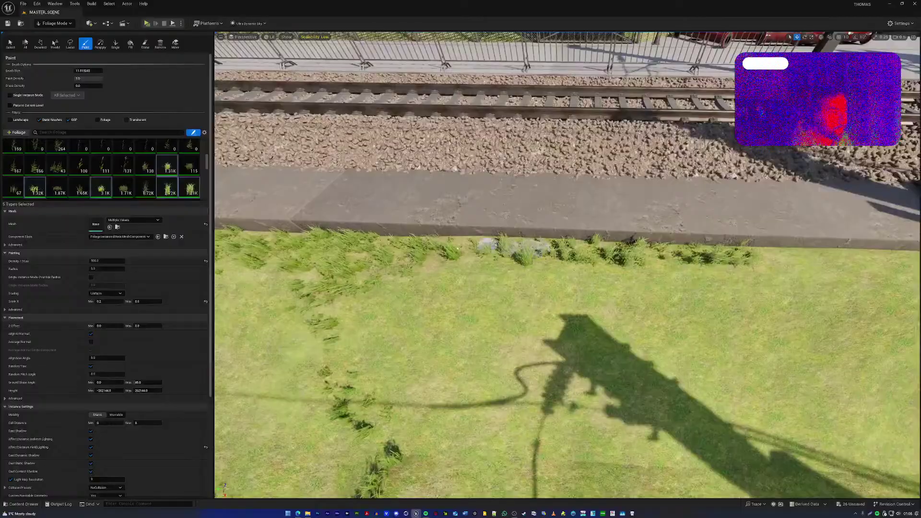
mouse_move(787, 262)
right_mouse_down()
mouse_move(770, 262)
mouse_move(811, 263)
right_mouse_up()
key("d")
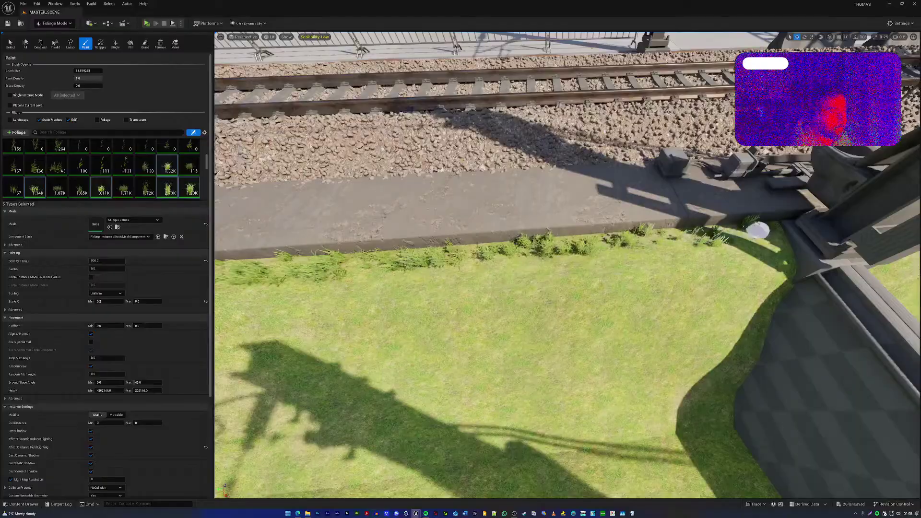
Enlarge the brush to about 59 and scatter grass over the bank and ditch slopes between the walkway and the ballast
key("w")
right_click_drag(458, 256, 436, 243)
key("s")
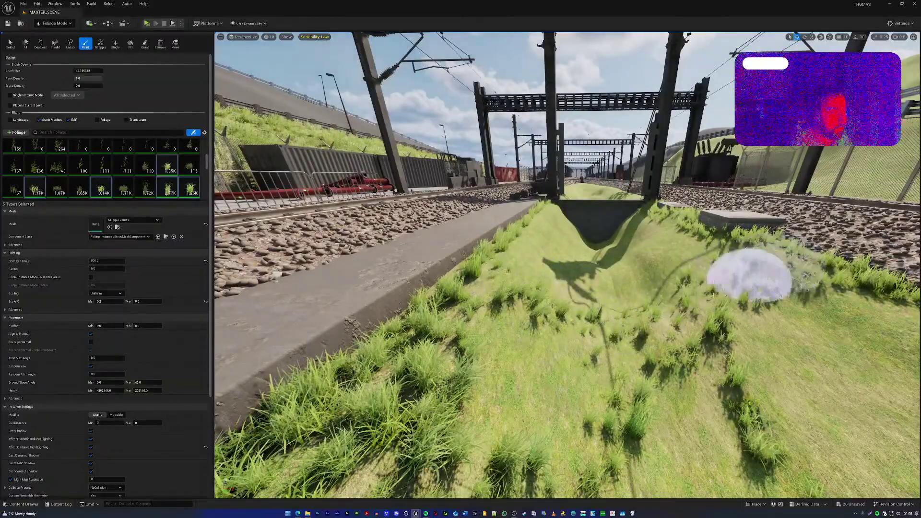
mouse_move(516, 379)
right_mouse_down()
mouse_move(408, 383)
mouse_move(519, 384)
mouse_move(518, 354)
right_mouse_up()
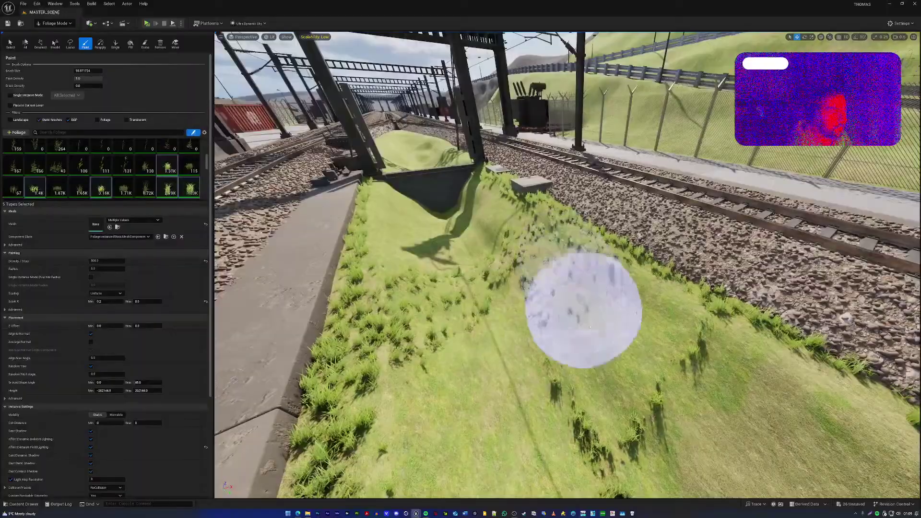
mouse_move(595, 349)
right_mouse_down()
mouse_move(574, 293)
mouse_move(574, 306)
mouse_move(556, 307)
mouse_move(522, 355)
right_mouse_up()
key("w")
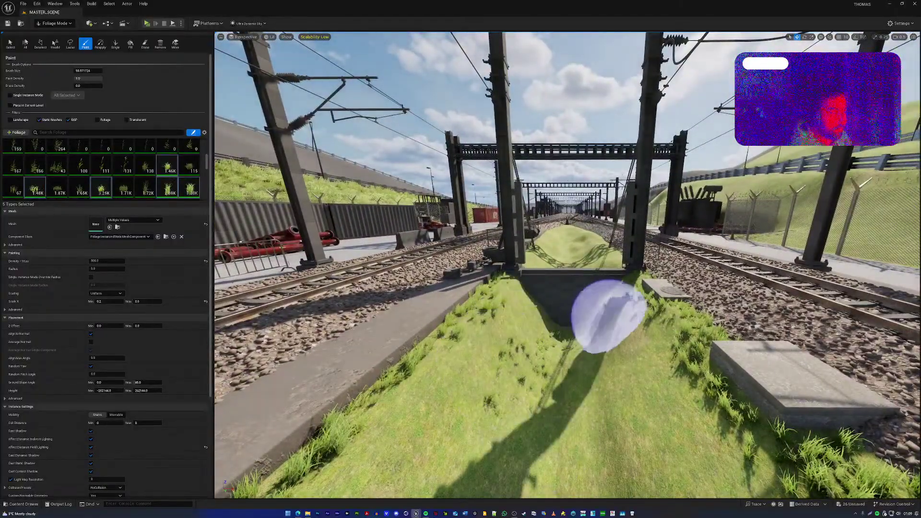
Paint scattered grass in the ditch in front of the concrete wall between the gantry columns and save the scene
left_click_drag(500, 384, 507, 344)
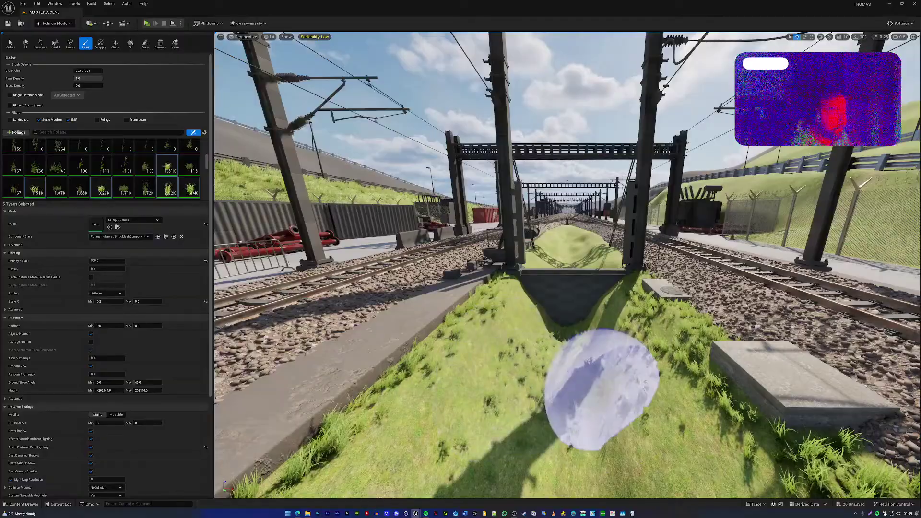
mouse_move(603, 389)
right_mouse_down()
mouse_move(627, 375)
mouse_move(530, 390)
right_mouse_up()
key("w")
key("ctrl+s")
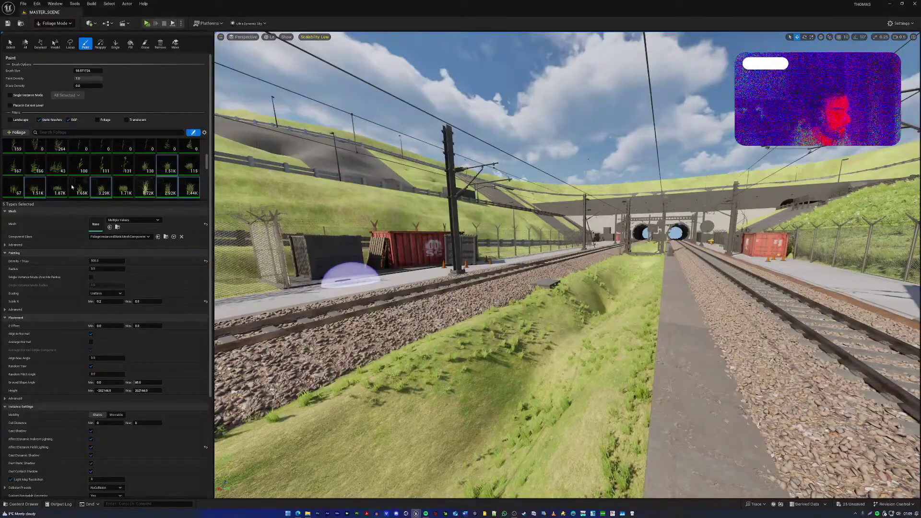
Activate the bushy flowering plant foliage type for painting, adjust the Scale X range and slightly reduce the brush size
scroll(72, 180, "up", 2)
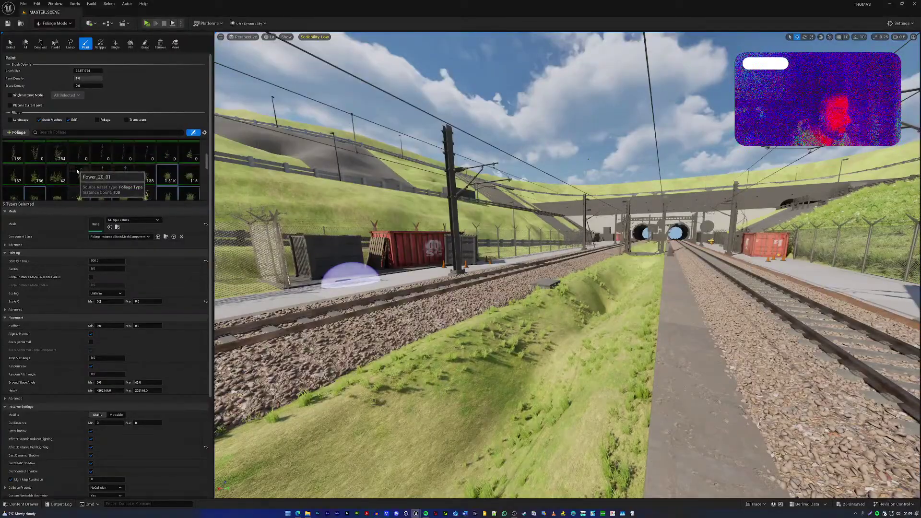
left_click(106, 302)
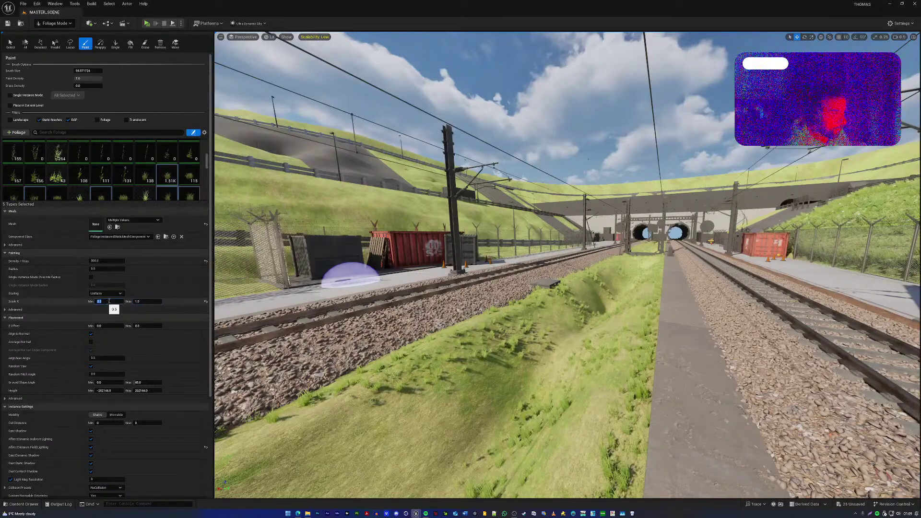
scroll(461, 373, "down", 3)
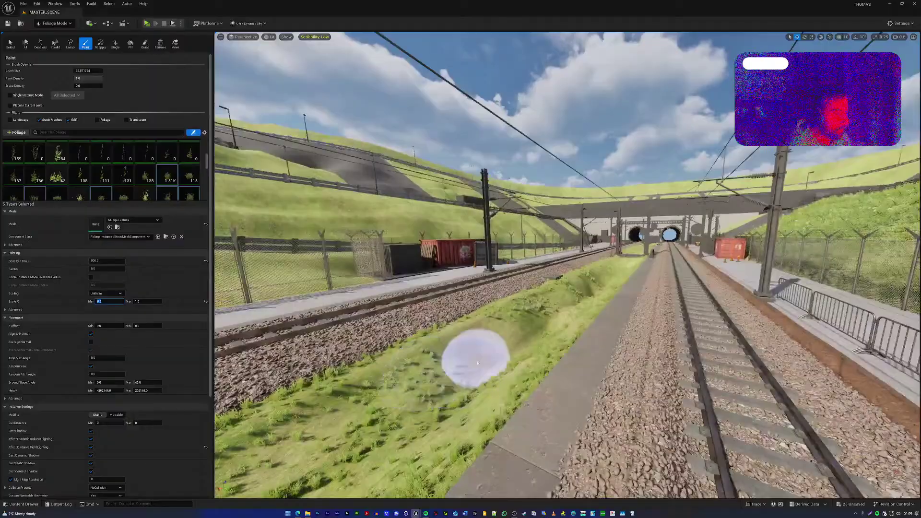
key("w")
mouse_move(478, 363)
right_mouse_down()
mouse_move(487, 344)
mouse_move(487, 360)
mouse_move(439, 389)
mouse_move(443, 406)
right_mouse_up()
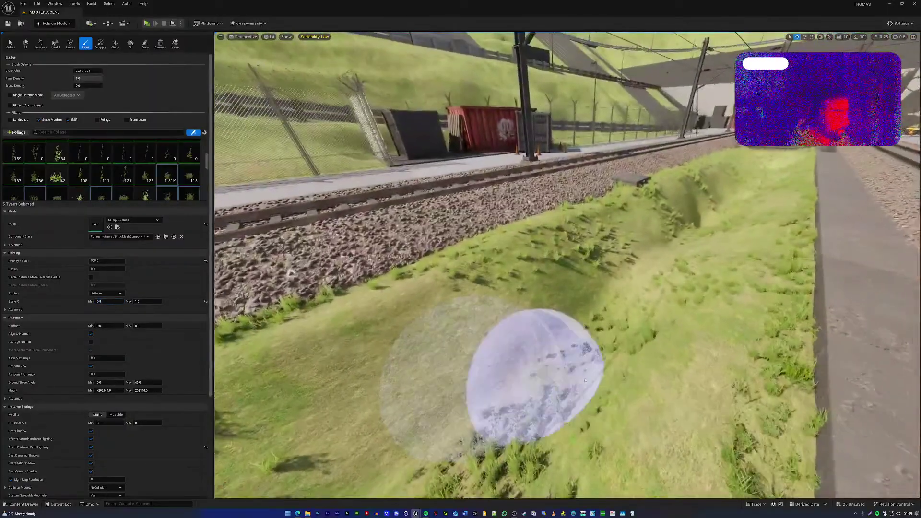
key("[")
left_click_drag(597, 329, 556, 360)
mouse_move(557, 360)
right_mouse_down()
mouse_move(528, 393)
mouse_move(494, 401)
right_mouse_up()
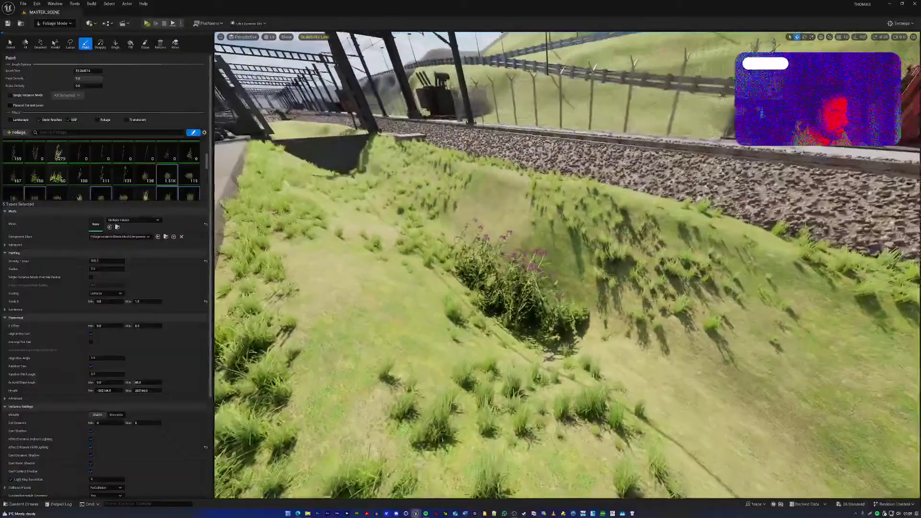
mouse_move(571, 374)
right_mouse_down()
mouse_move(557, 355)
mouse_move(571, 374)
right_mouse_up()
key("ctrl+z")
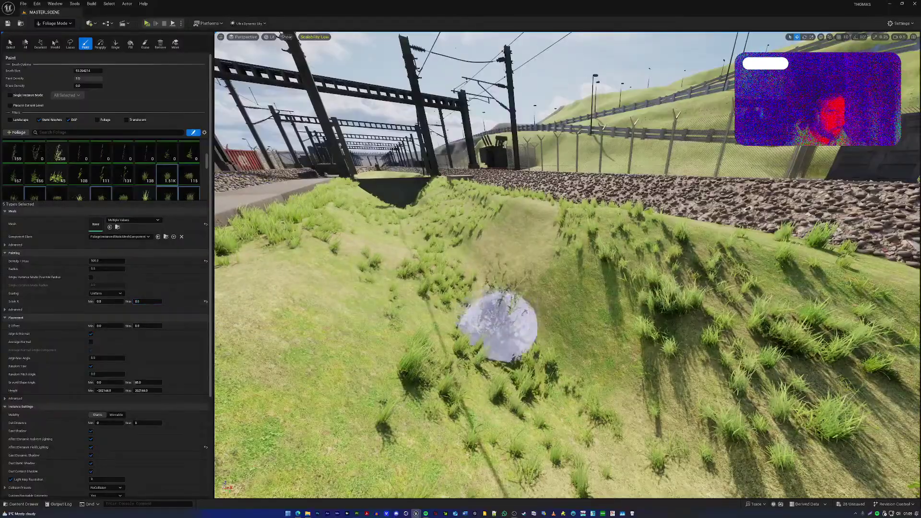
Paint bushy flowering plants along the bottom of the ditch between the two grassy slopes
right_click_drag(526, 348, 530, 265)
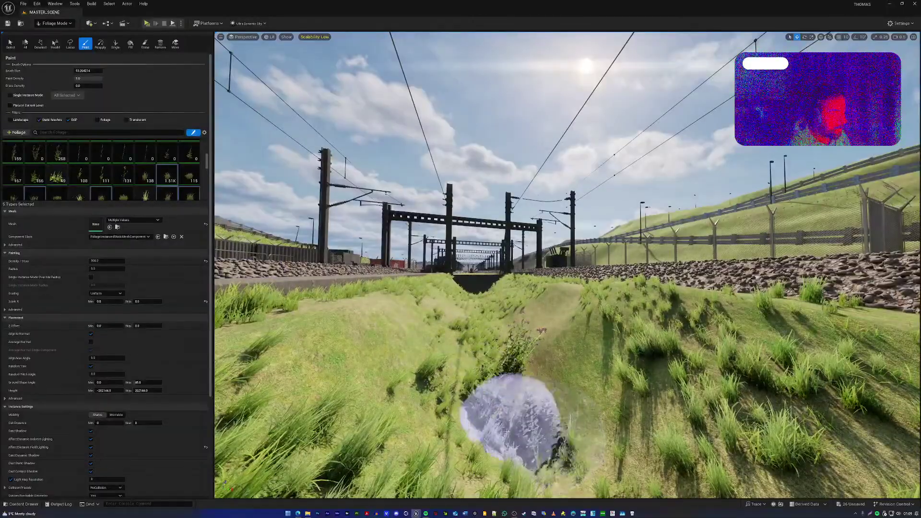
right_click_drag(507, 431, 475, 341)
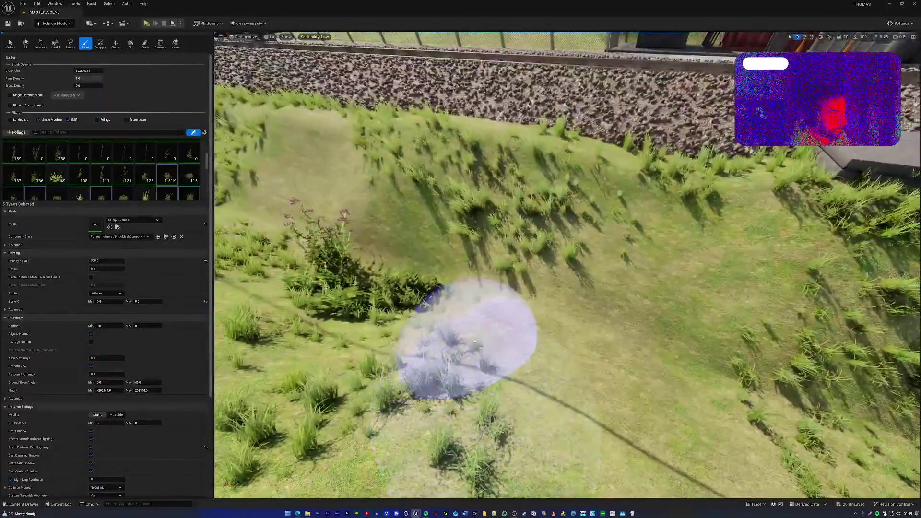
left_click_drag(474, 341, 457, 298)
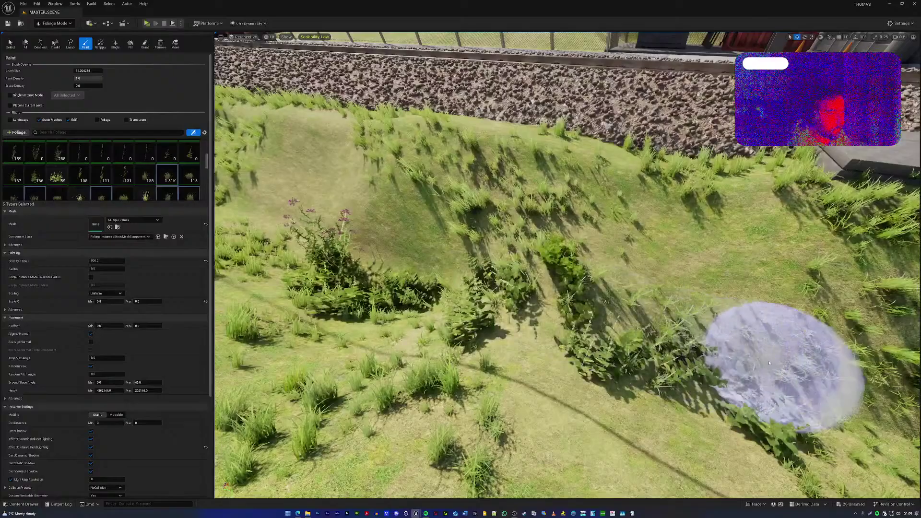
right_click_drag(769, 363, 584, 438)
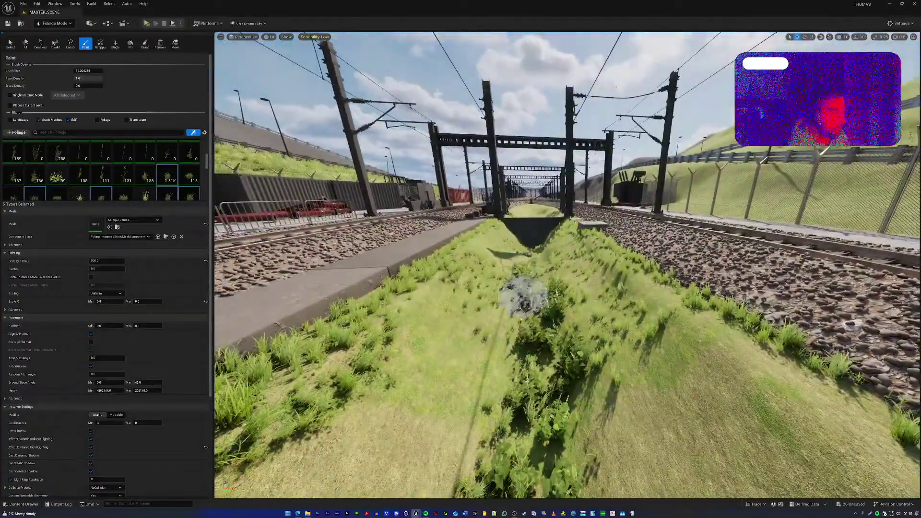
Extend the row of bushy plants along the ditch bottom past the concrete slab to the ditch's shallow end
mouse_move(523, 298)
right_mouse_down()
mouse_move(662, 317)
mouse_move(578, 311)
mouse_move(578, 372)
right_mouse_up()
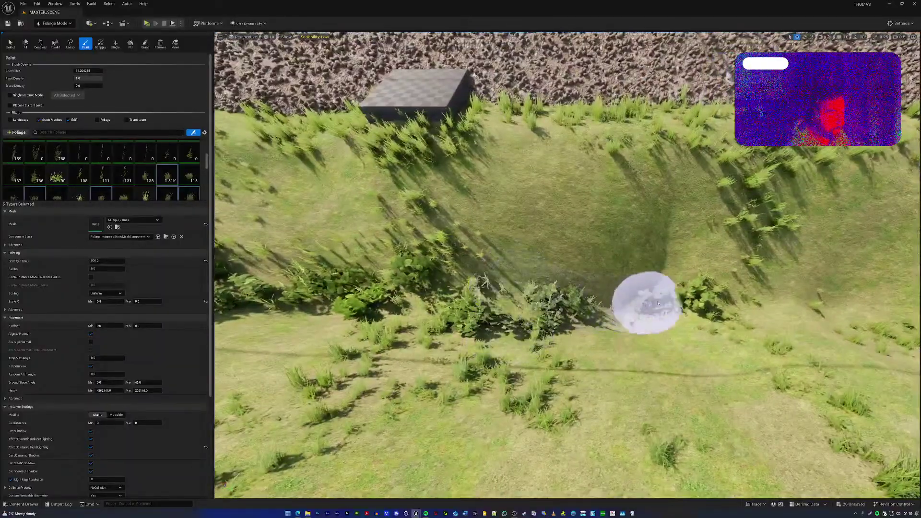
right_click_drag(806, 301, 868, 302)
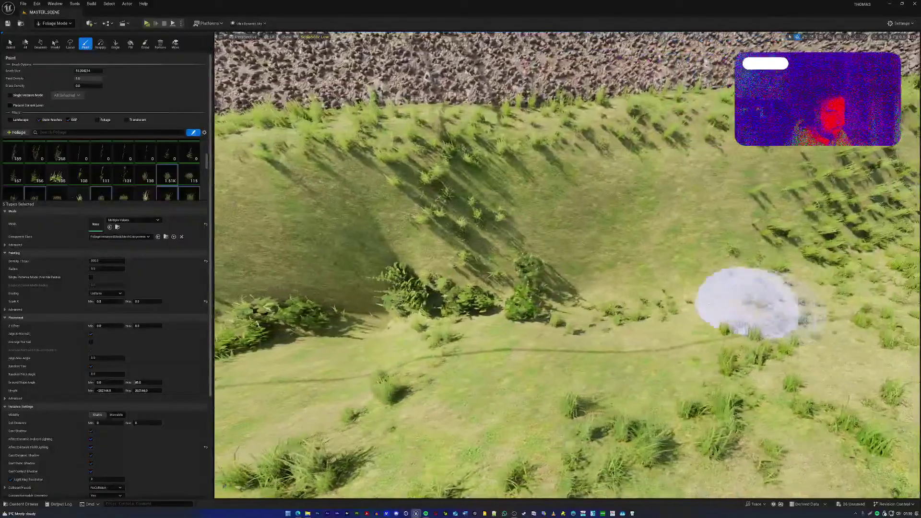
left_click_drag(757, 300, 508, 298)
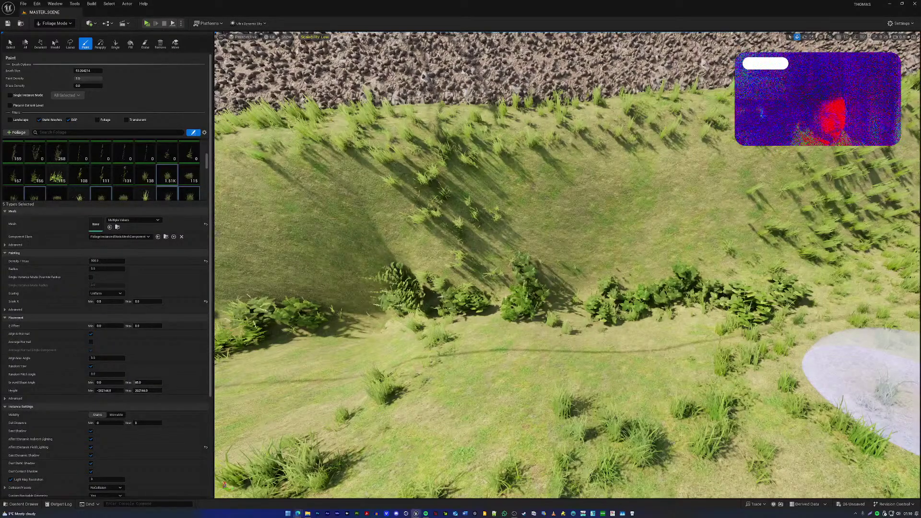
right_click_drag(859, 384, 679, 309)
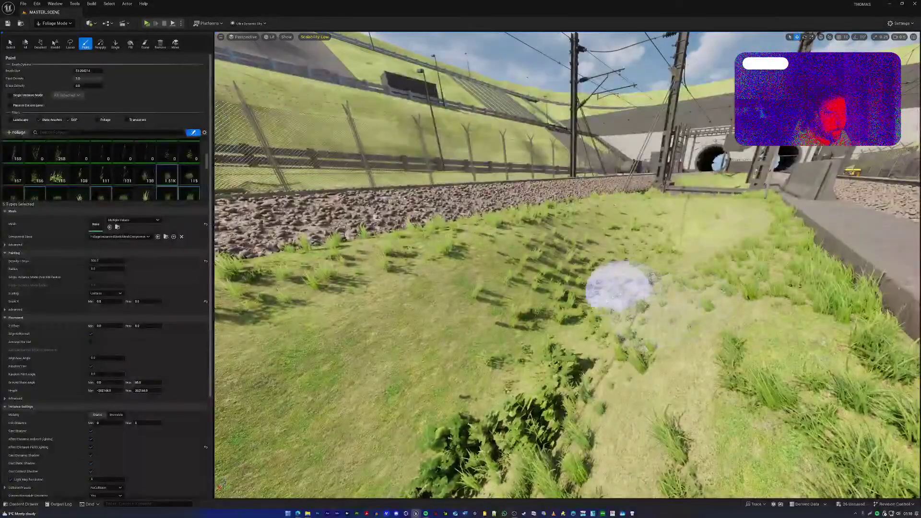
mouse_move(619, 288)
left_mouse_down()
mouse_move(592, 305)
mouse_move(582, 335)
mouse_move(436, 257)
mouse_move(516, 274)
mouse_move(539, 318)
mouse_move(485, 329)
left_mouse_up()
Reduce the brush size to about 33 and paint bushy plants along the ballast edge beside the guy wires and gantry column
mouse_move(486, 330)
right_mouse_down()
mouse_move(259, 317)
mouse_move(276, 377)
mouse_move(384, 353)
right_mouse_up()
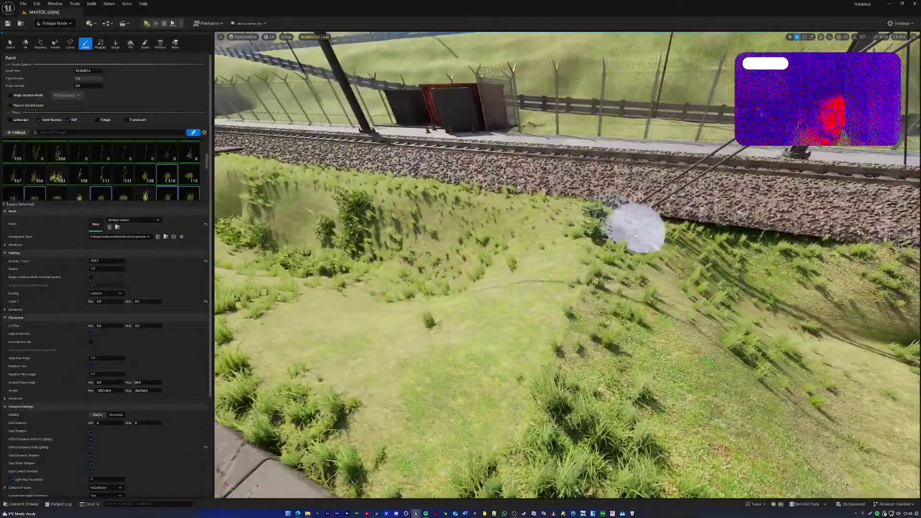
left_click_drag(636, 235, 792, 247)
mouse_move(750, 252)
right_mouse_down()
mouse_move(864, 243)
mouse_move(864, 180)
right_mouse_up()
key("w")
key("w")
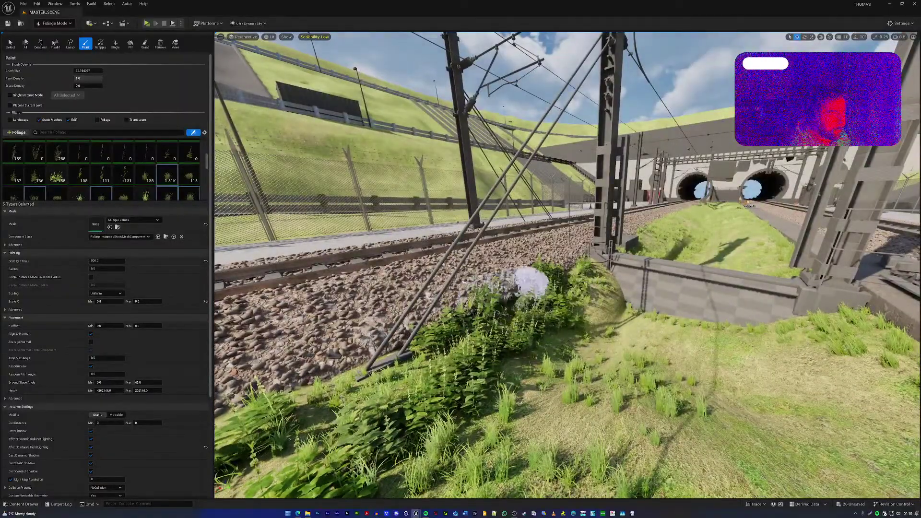
key("a")
mouse_move(531, 317)
right_mouse_down()
mouse_move(561, 331)
mouse_move(723, 335)
mouse_move(718, 318)
mouse_move(701, 313)
mouse_move(642, 336)
mouse_move(524, 315)
right_mouse_up()
key("d")
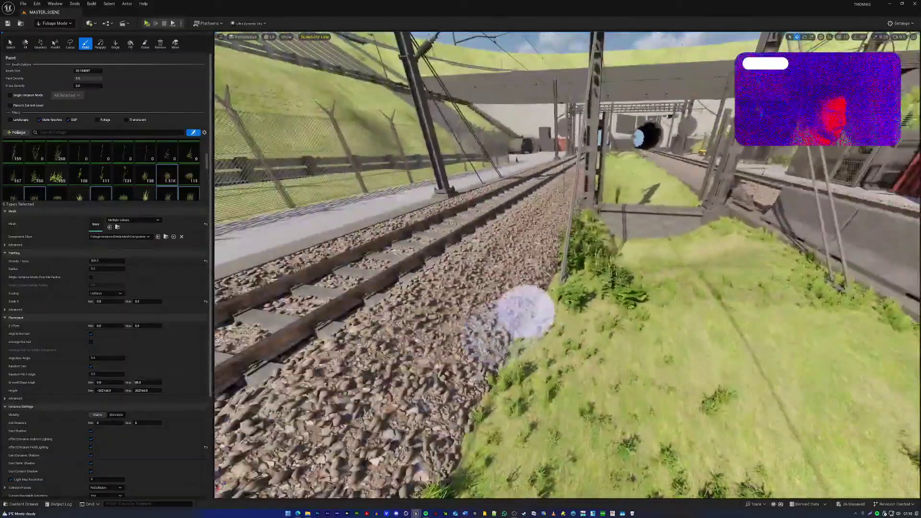
key("d")
mouse_move(592, 298)
right_mouse_down()
mouse_move(485, 311)
mouse_move(317, 294)
mouse_move(667, 295)
right_mouse_up()
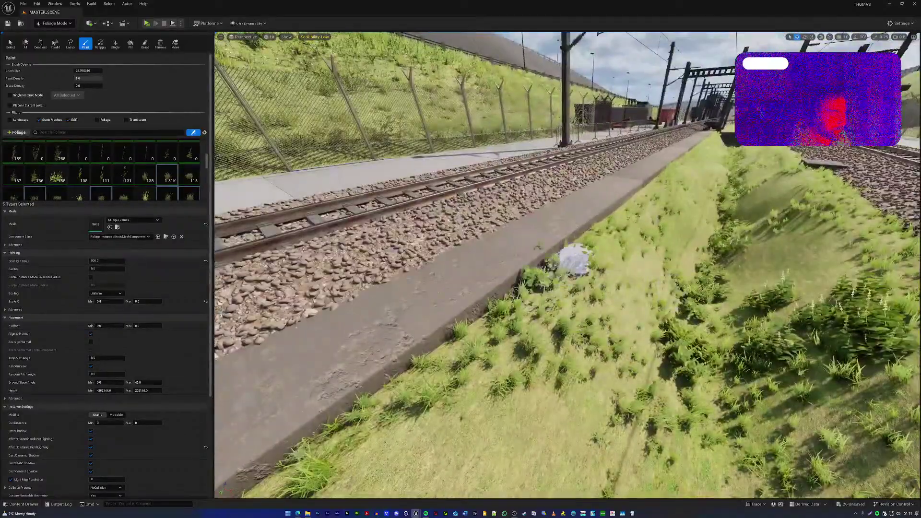
left_click(532, 242, "shift")
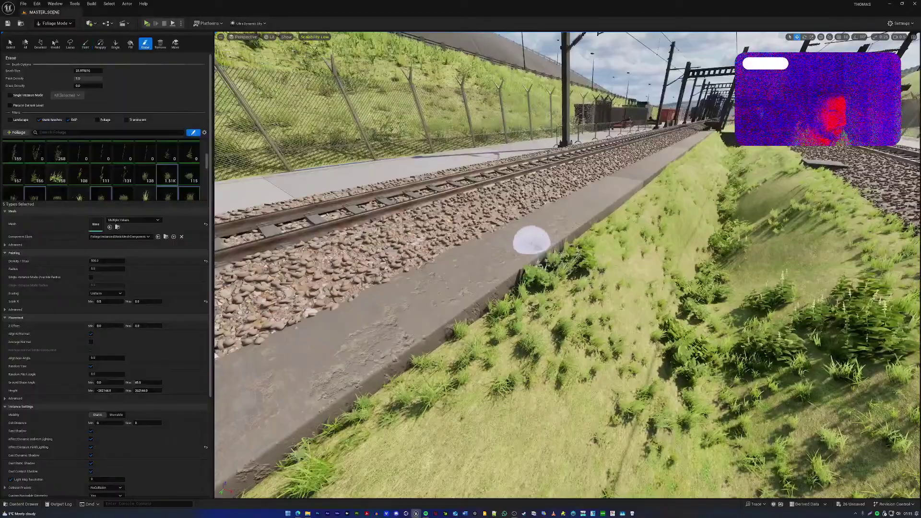
key("ctrl+z")
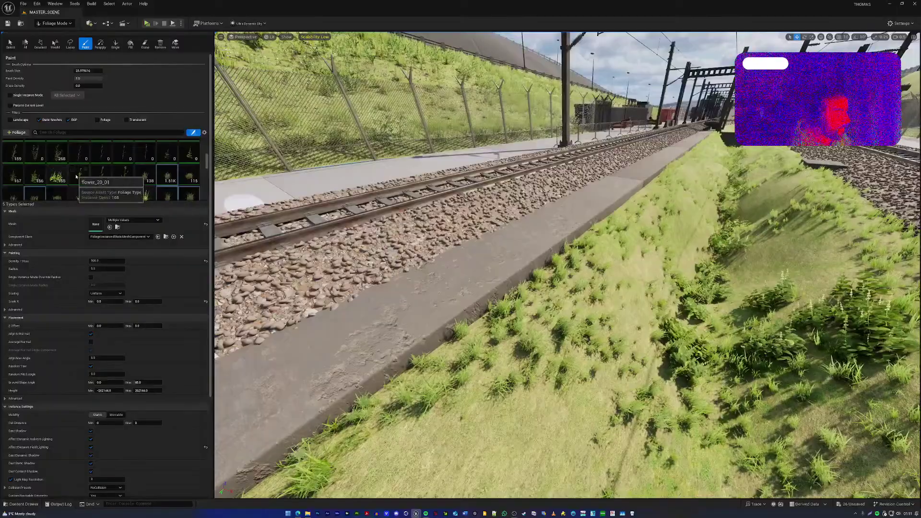
Activate a tall grass foliage type, paint a clump along the concrete walkway edge, and reduce the brush size to about 14
scroll(168, 177, "down", 1)
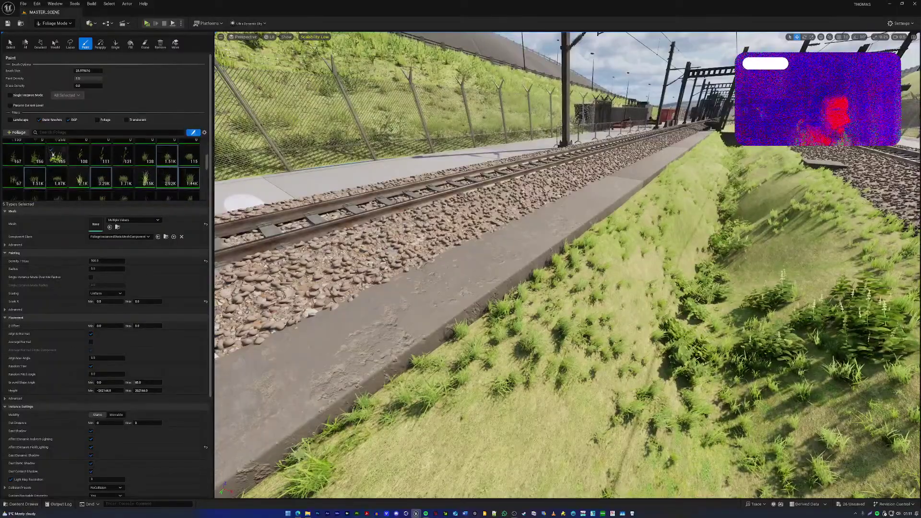
scroll(114, 171, "down", 1)
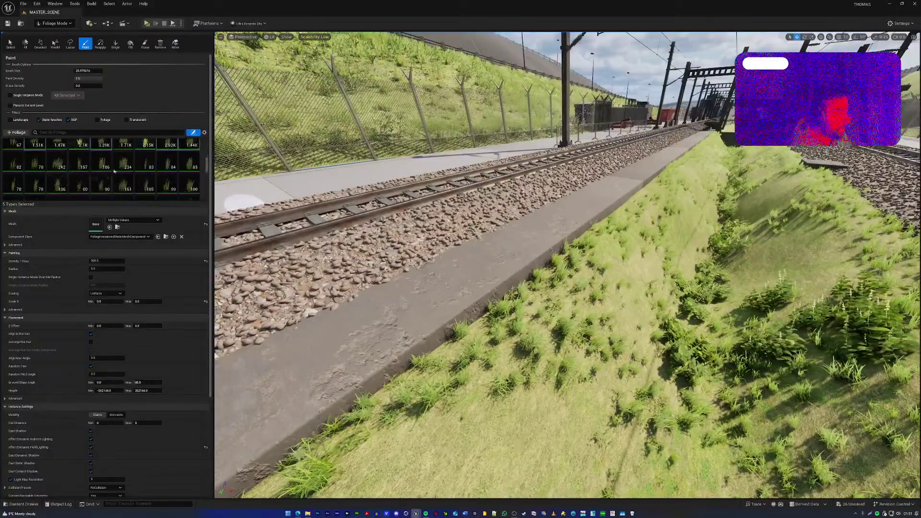
scroll(510, 321, "down", 3)
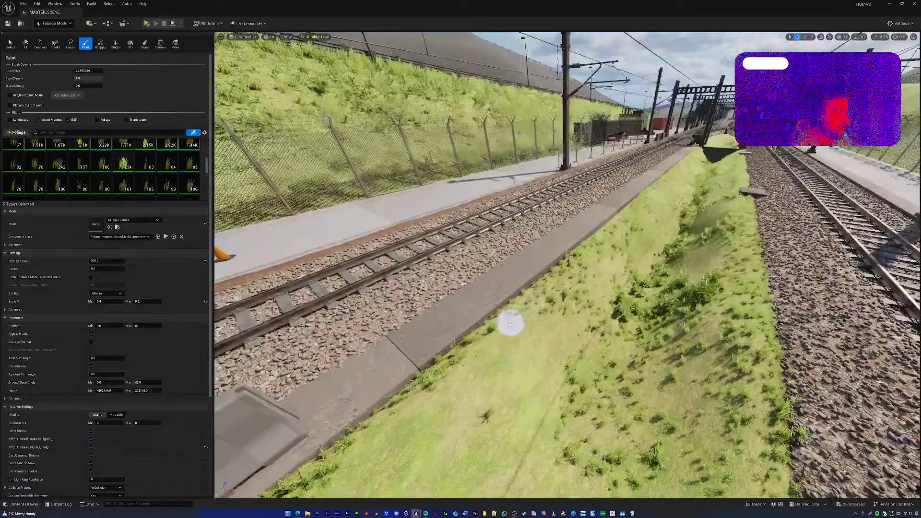
scroll(521, 319, "up", 5)
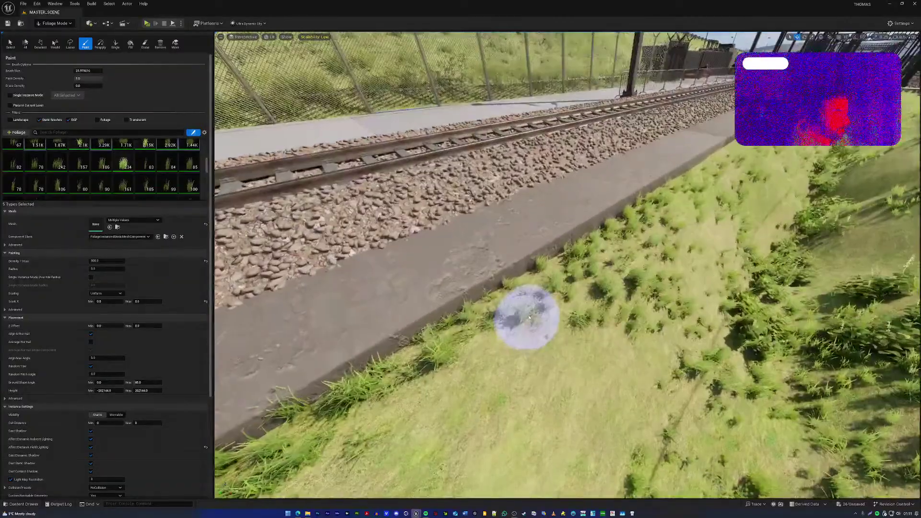
left_click(562, 272)
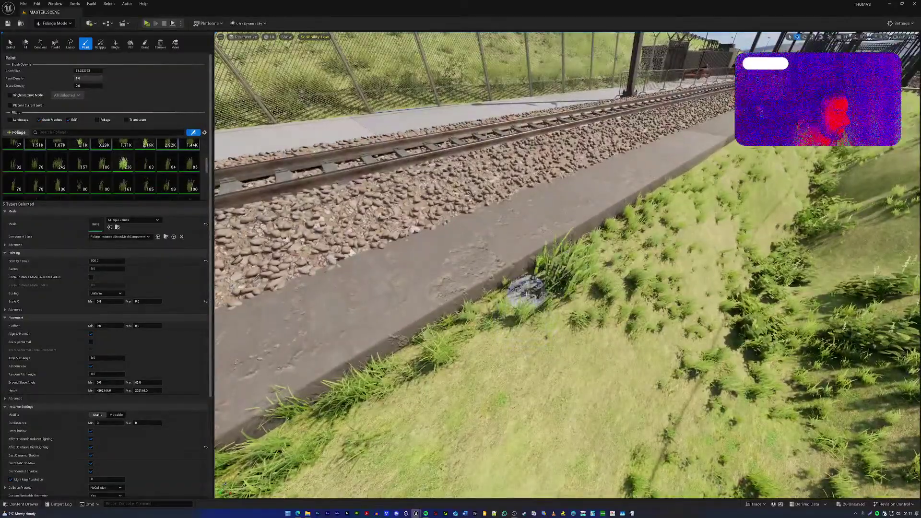
right_click_drag(543, 294, 452, 279)
key("bracketleft")
key("bracketleft")
key("bracketleft")
key("bracketleft")
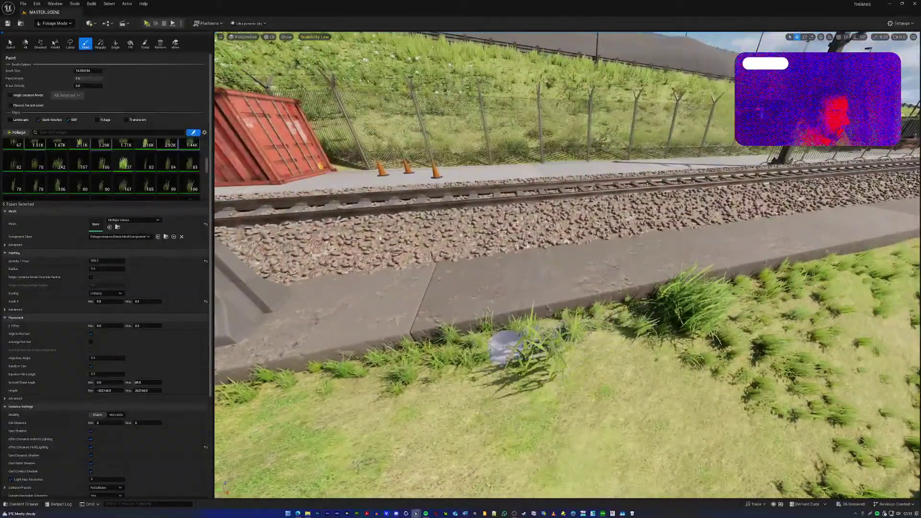
Try painting another tall grass clump on the bank beside the walkway joint, and undo it
left_click(503, 345)
mouse_move(609, 333)
right_mouse_down()
mouse_move(711, 331)
mouse_move(741, 271)
mouse_move(729, 300)
mouse_move(732, 261)
mouse_move(682, 295)
right_mouse_up()
key("d")
key("ctrl+z")
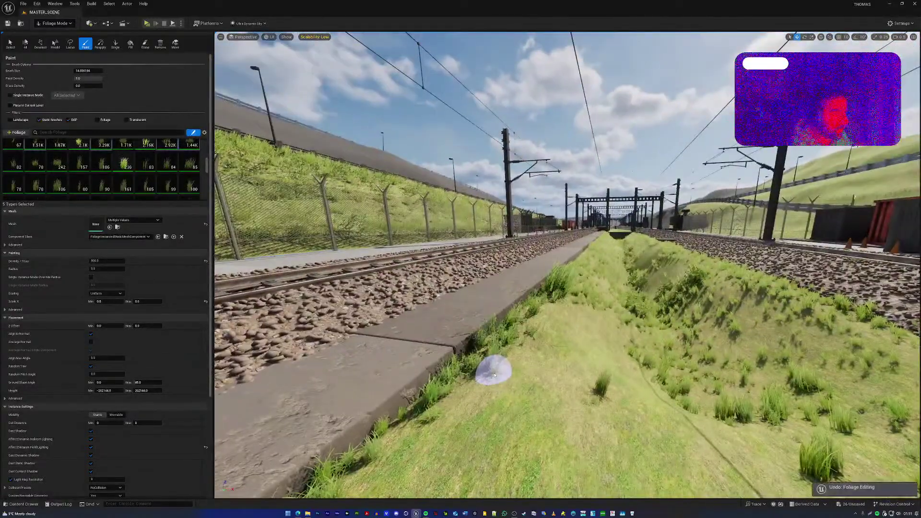
Set the selected types' Scale X range to 0.3–0.4 and paint more grass clumps along the walkway edge
left_click(144, 303)
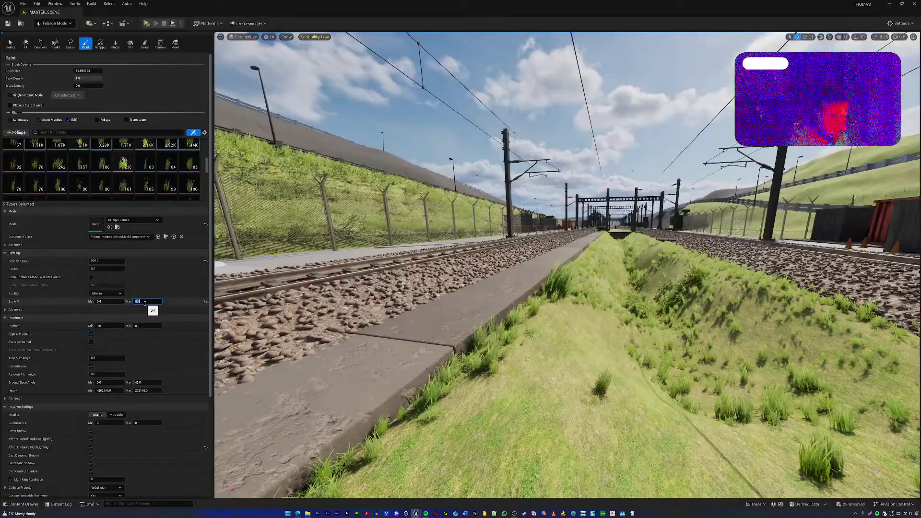
left_click(111, 302)
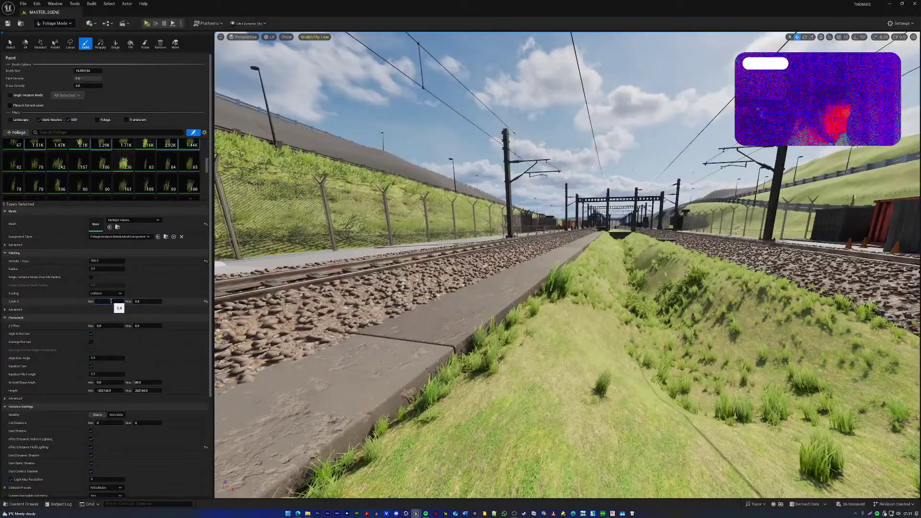
mouse_move(650, 281)
right_mouse_down()
mouse_move(567, 307)
mouse_move(650, 280)
mouse_move(595, 293)
mouse_move(566, 336)
mouse_move(645, 284)
right_mouse_up()
mouse_move(553, 207)
left_mouse_down()
mouse_move(438, 216)
mouse_move(500, 230)
left_mouse_up()
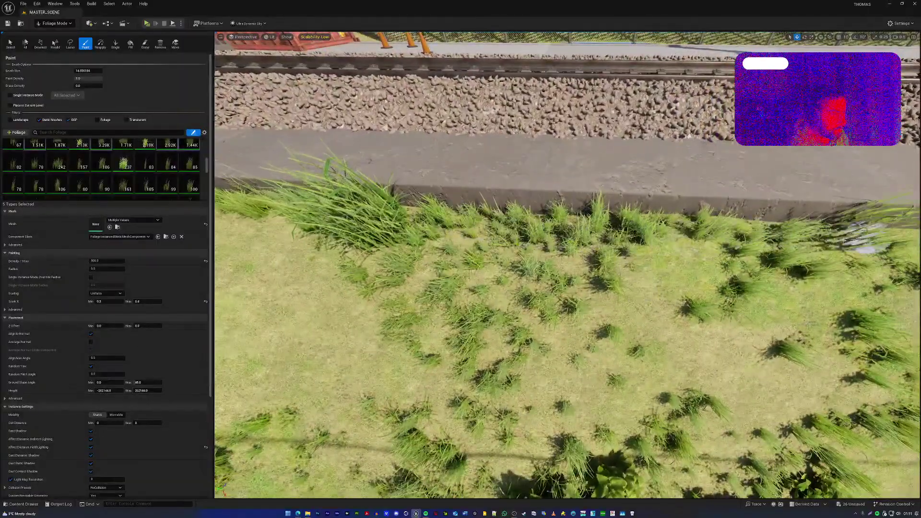
left_click_drag(844, 241, 822, 245)
right_click_drag(822, 246, 787, 233)
mouse_move(726, 242)
left_mouse_down()
mouse_move(706, 253)
mouse_move(765, 253)
left_mouse_up()
left_click(427, 221)
mouse_move(427, 222)
right_mouse_down()
mouse_move(480, 219)
mouse_move(556, 161)
mouse_move(557, 171)
right_mouse_up()
Select the three active grass types in the foliage palette and set their Scale X range to minimum 0.3 and maximum 0.7
scroll(115, 160, "up", 1)
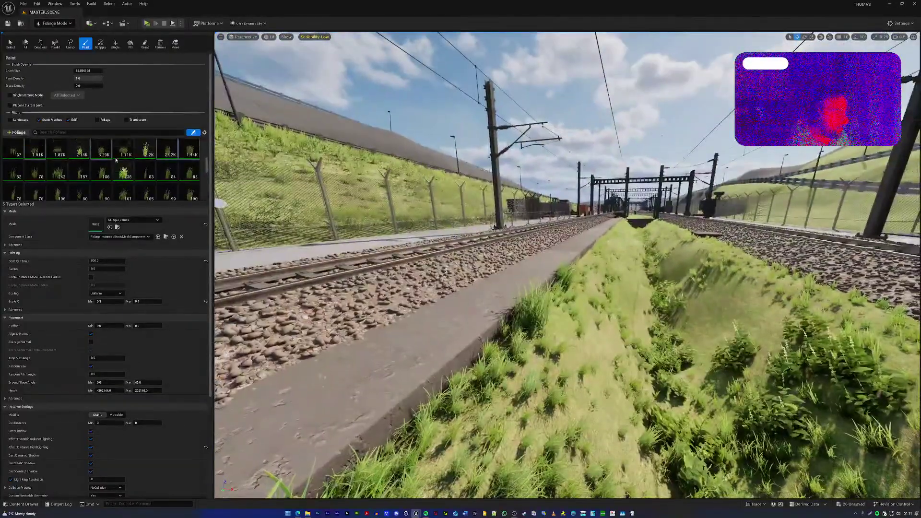
scroll(117, 164, "up", 1)
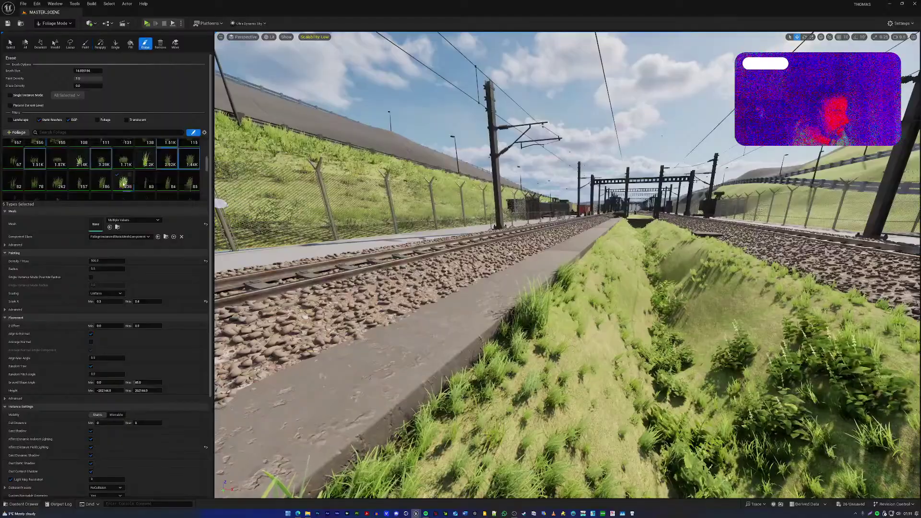
left_click(123, 183, "shift")
left_click(122, 183)
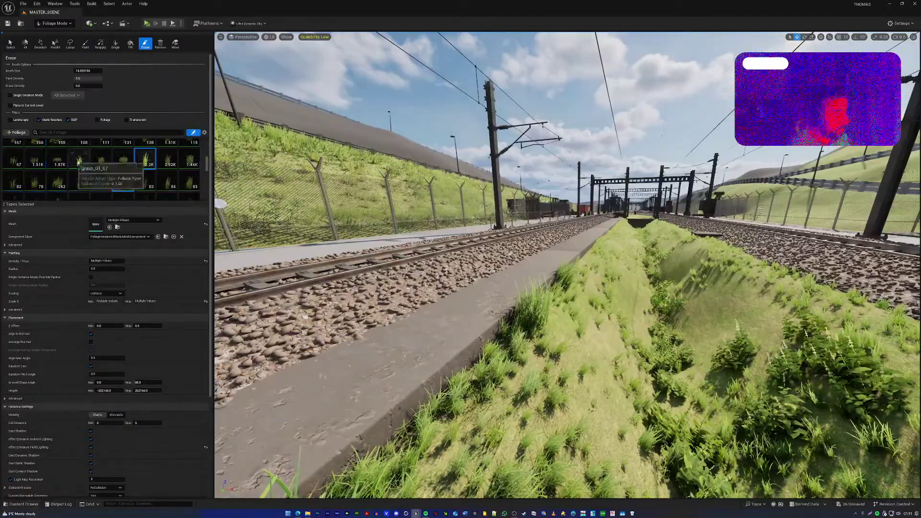
left_click(82, 181, "shift")
scroll(93, 166, "down", 1)
scroll(93, 165, "down", 1)
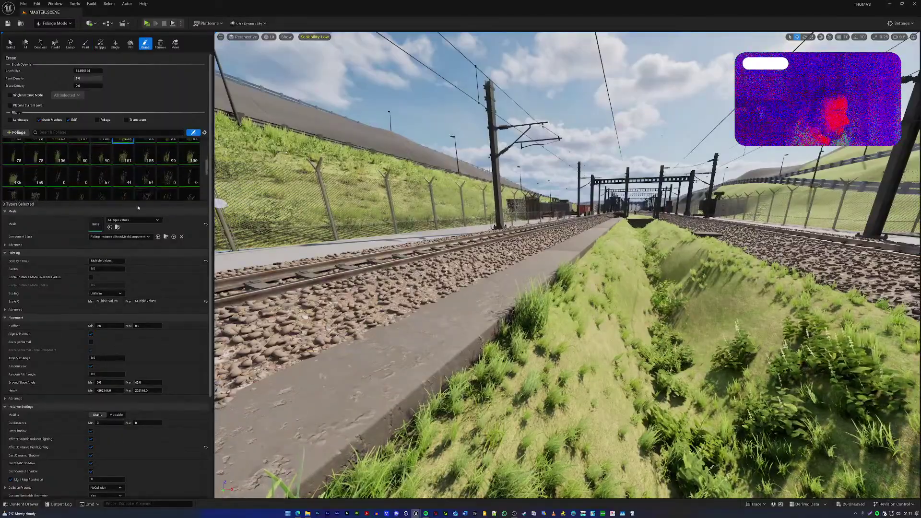
left_click(143, 302)
key("BackSpace")
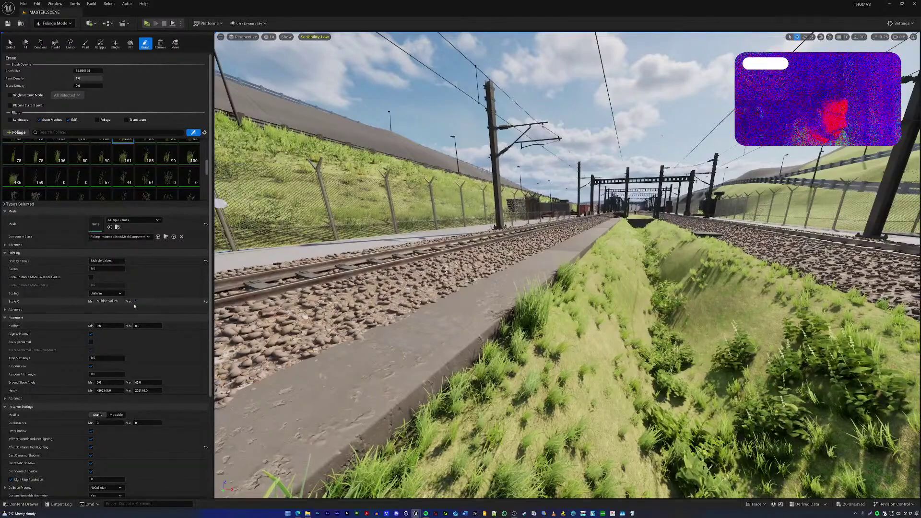
type("0.7")
left_click(107, 301)
key("BackSpace")
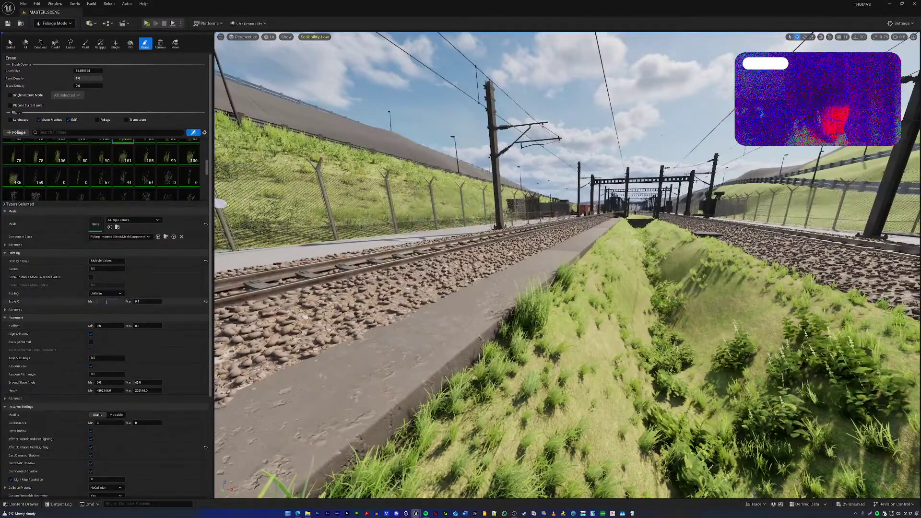
type("0.3")
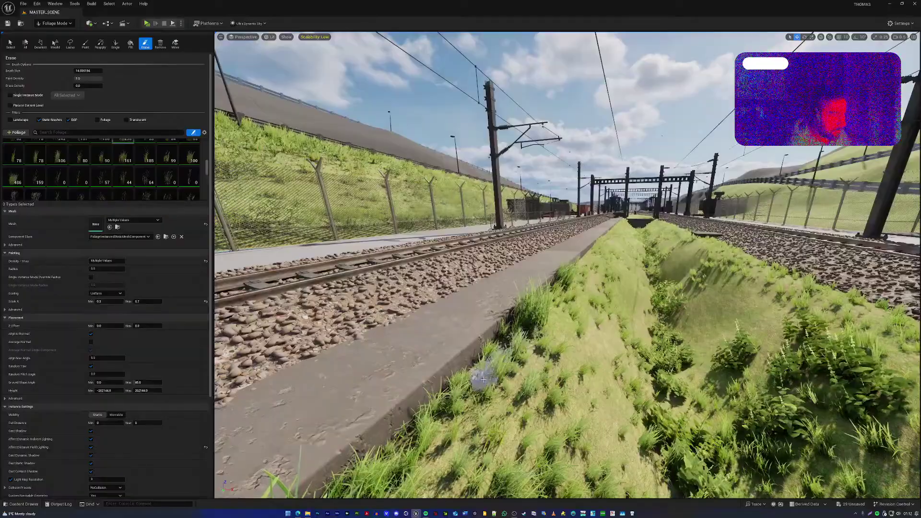
Paint grass tufts where the bank meets the walkway, and raise the maximum Scale X of the three selected types
mouse_move(517, 333)
right_mouse_down()
mouse_move(542, 299)
mouse_move(546, 315)
mouse_move(517, 333)
right_mouse_up()
key("w")
mouse_move(494, 283)
left_mouse_down()
mouse_move(651, 224)
mouse_move(651, 203)
left_mouse_up()
key("w")
right_click_drag(625, 230, 609, 192)
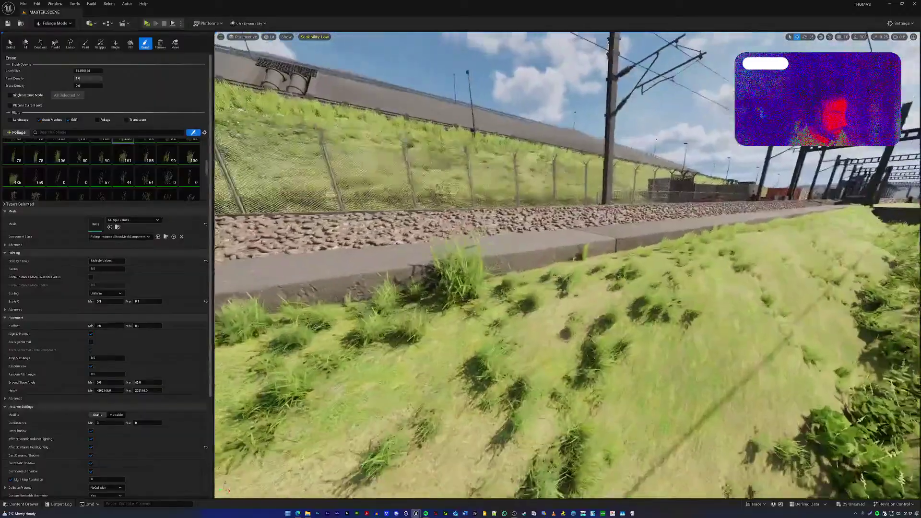
left_click_drag(579, 255, 542, 277)
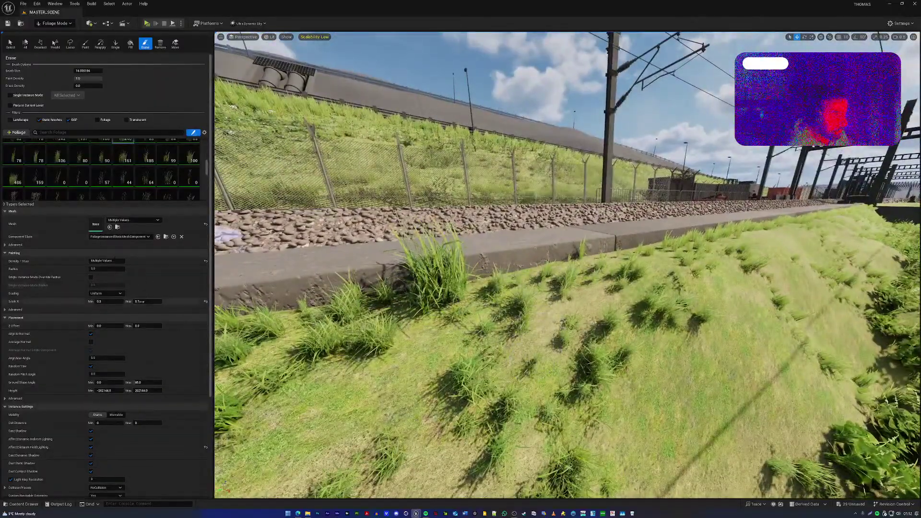
left_click(145, 301)
key("Return")
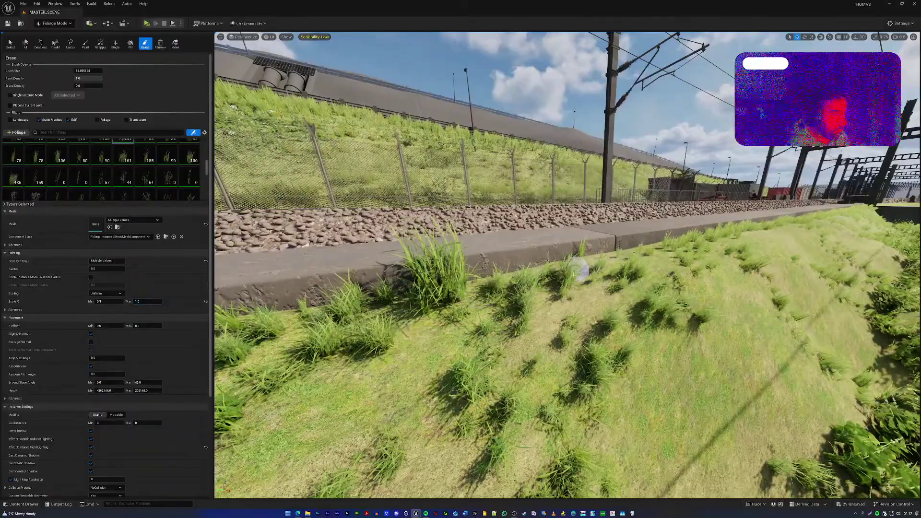
Replace the active foliage with two neighbouring tall grass types and adjust their Scale X range
mouse_move(582, 267)
right_mouse_down()
mouse_move(582, 293)
mouse_move(566, 294)
right_mouse_up()
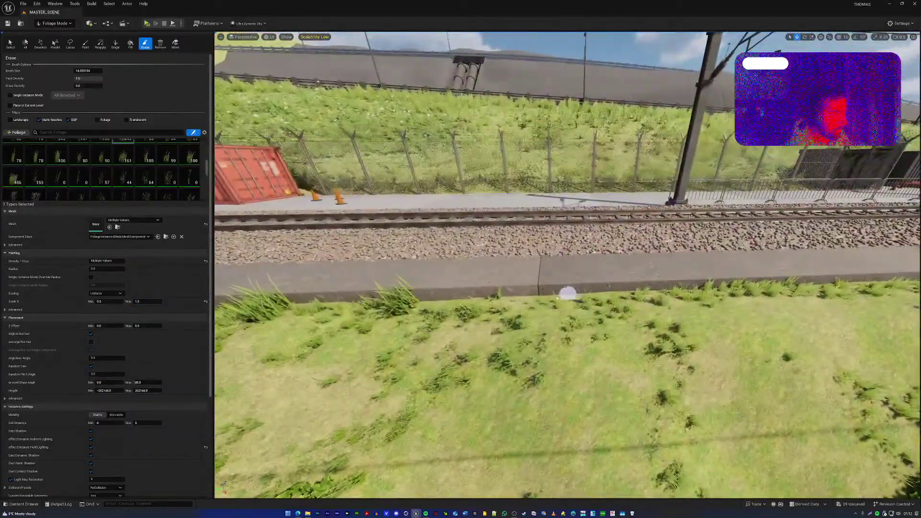
key("ctrl+a")
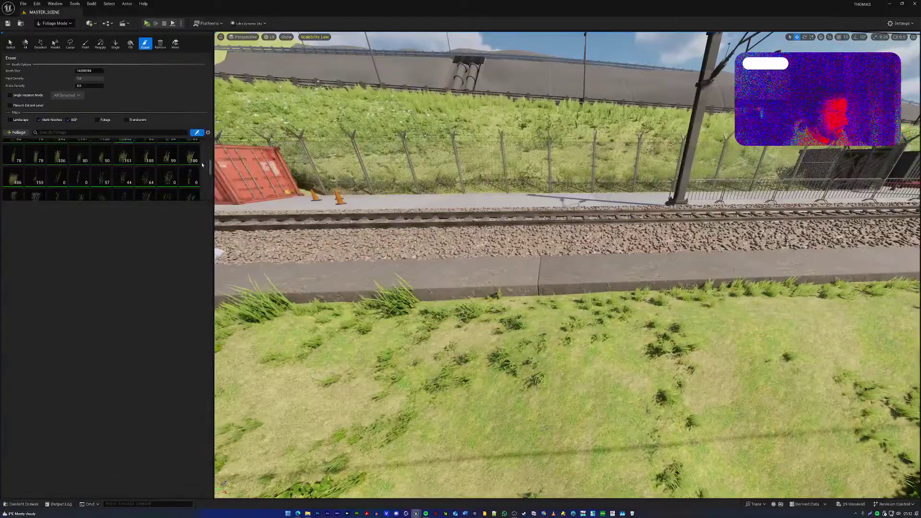
key("Escape")
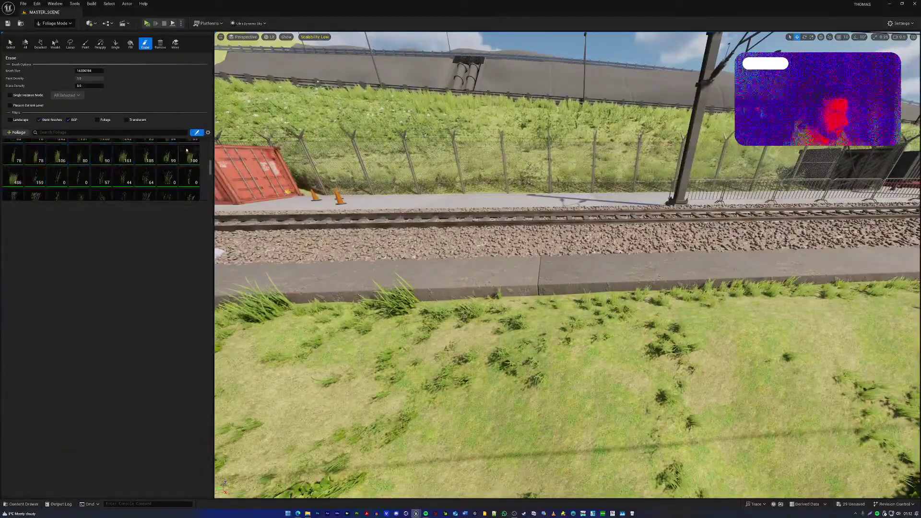
left_click(167, 154)
left_click(190, 154, "ctrl")
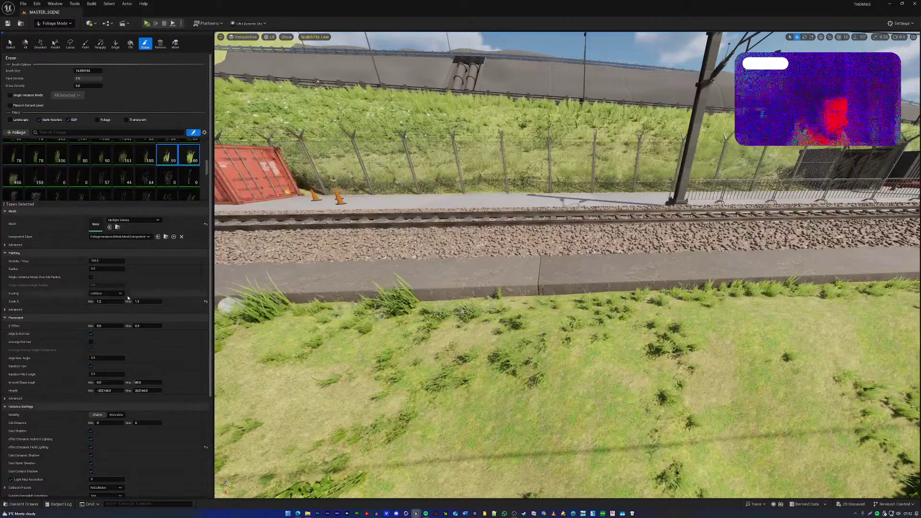
left_click(107, 302)
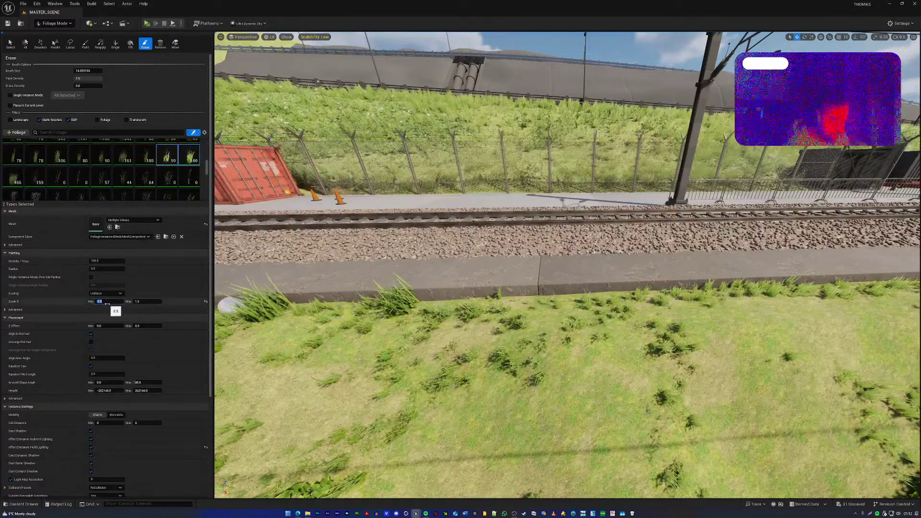
left_click(138, 302)
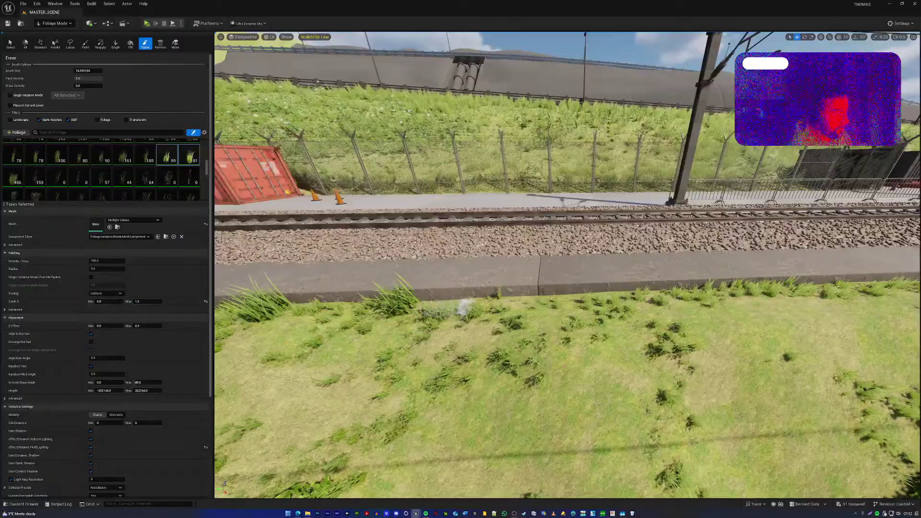
Paint clumps of the two tall grass types along the bank's edge beside the concrete walkway
mouse_move(555, 298)
right_mouse_down()
mouse_move(533, 310)
mouse_move(552, 290)
mouse_move(499, 325)
right_mouse_up()
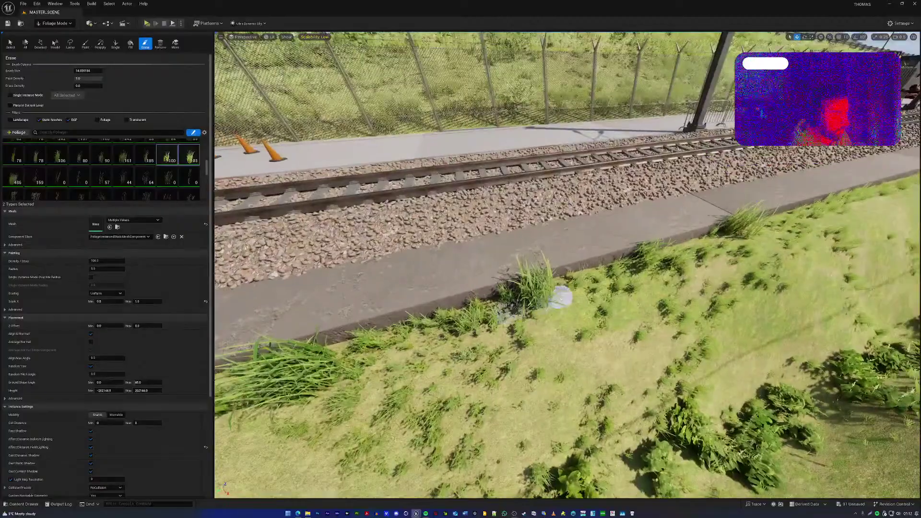
left_click_drag(602, 278, 677, 258)
mouse_move(503, 306)
right_mouse_down()
mouse_move(475, 279)
mouse_move(473, 254)
mouse_move(460, 312)
right_mouse_up()
key("d")
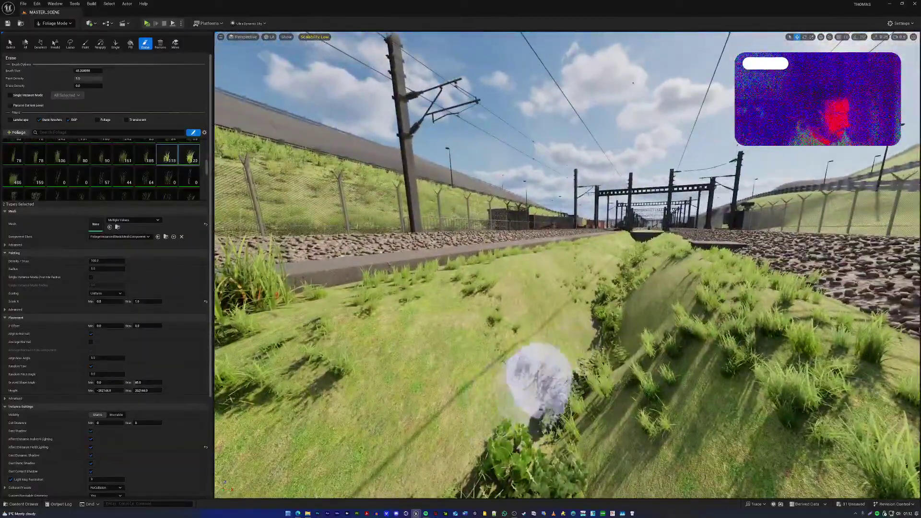
Erase the stray tall grass overhanging the walkway joint, using a smaller brush
key("w")
mouse_move(540, 379)
right_mouse_down()
mouse_move(442, 381)
mouse_move(566, 379)
mouse_move(514, 384)
right_mouse_up()
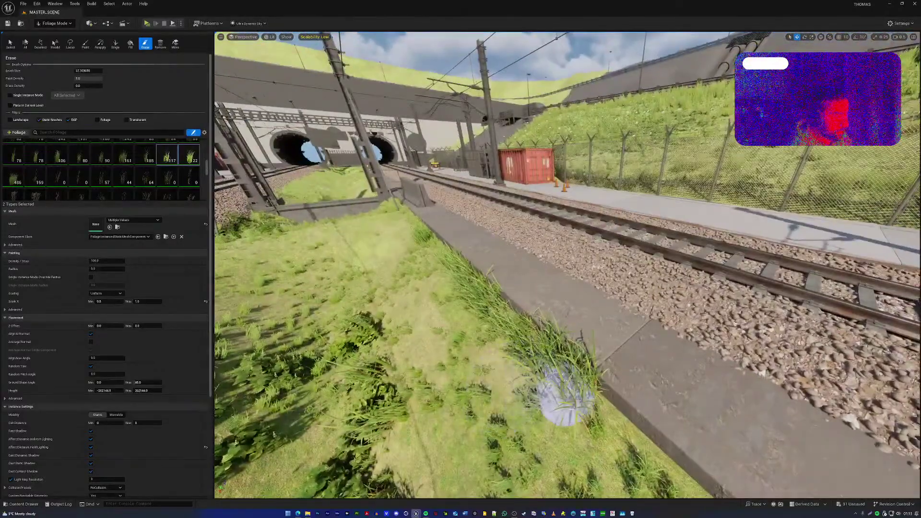
left_click(569, 395, "shift")
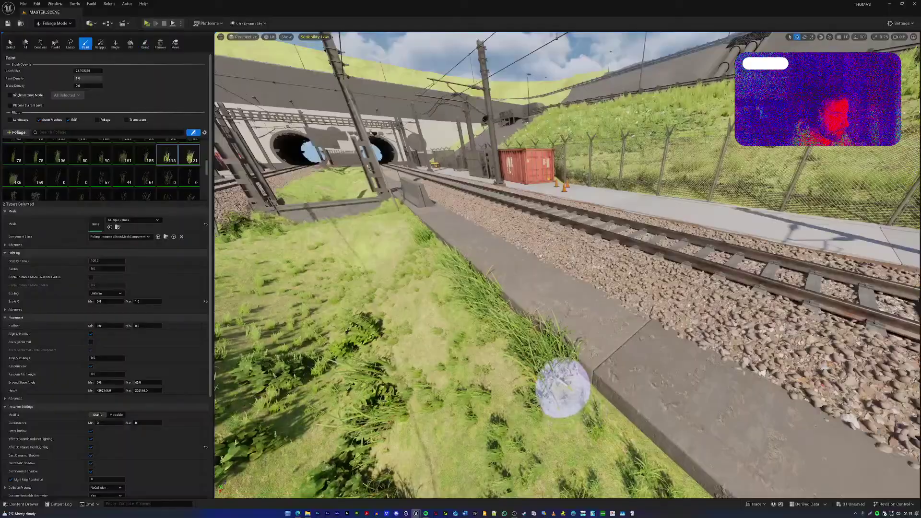
left_click(552, 382, "shift")
Paint tall grass clumps among the bushy plants at the bottom of the ditch
key("a")
mouse_move(540, 379)
right_mouse_down()
mouse_move(521, 376)
mouse_move(725, 343)
right_mouse_up()
key("w")
right_click_drag(530, 334, 492, 378)
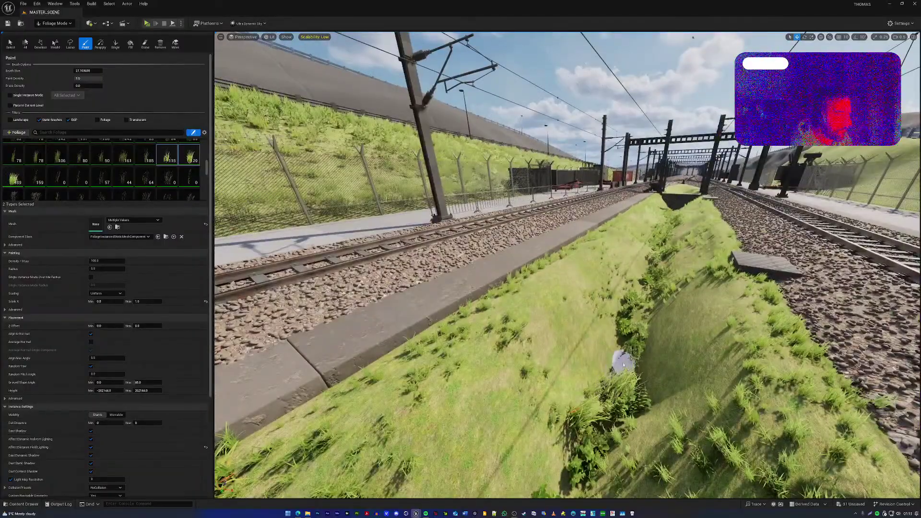
left_click(623, 366)
right_click_drag(624, 365, 715, 383)
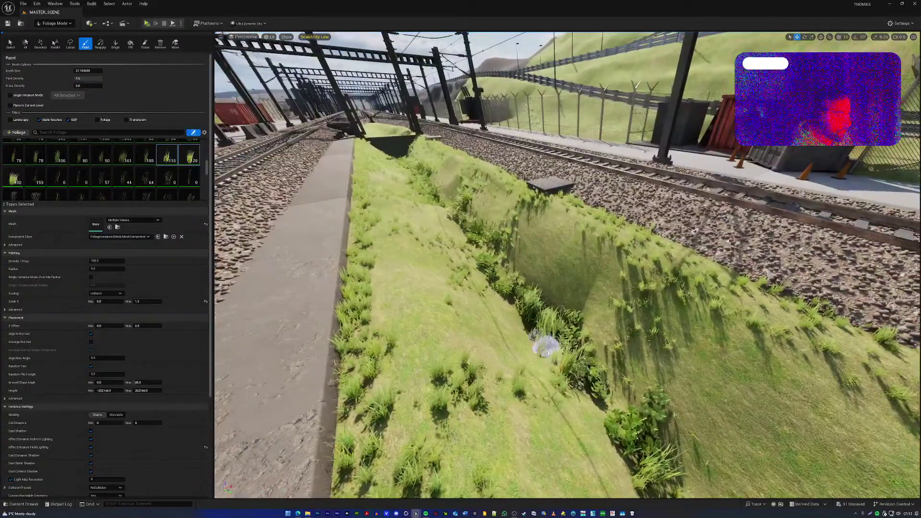
Extend the tall grass through the ditch planting past the concrete slab, working along toward the gantry
right_click_drag(551, 314, 471, 245)
key("w")
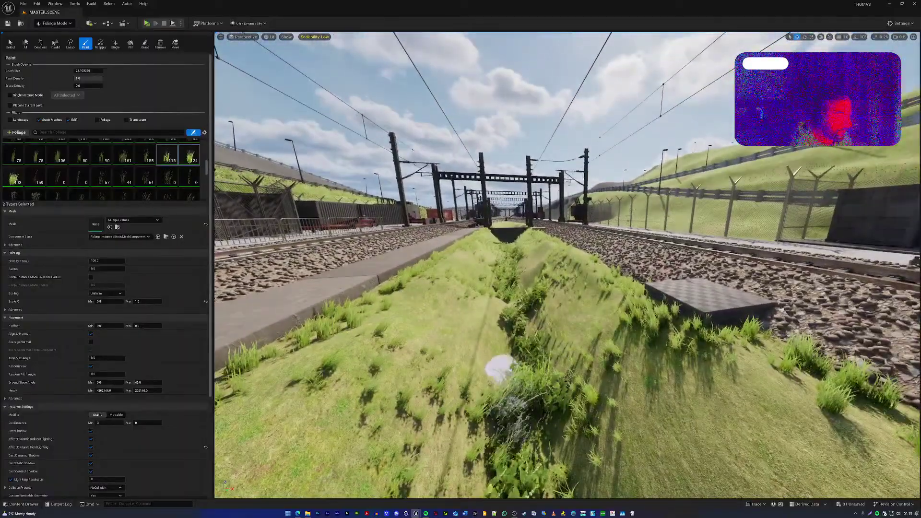
left_click(491, 353)
key("a")
right_click_drag(490, 354, 667, 408)
key("a")
key("w")
right_click_drag(532, 331, 520, 331)
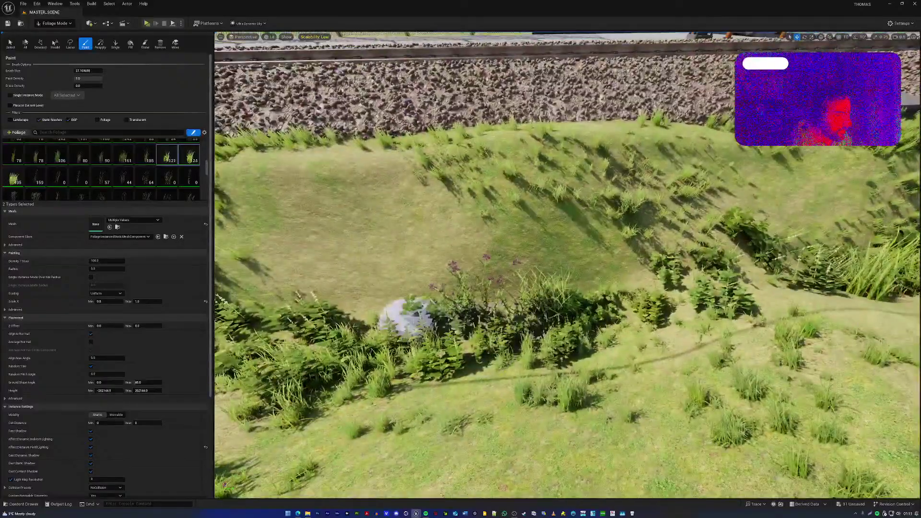
key("s")
right_click_drag(455, 331, 322, 240)
key("a")
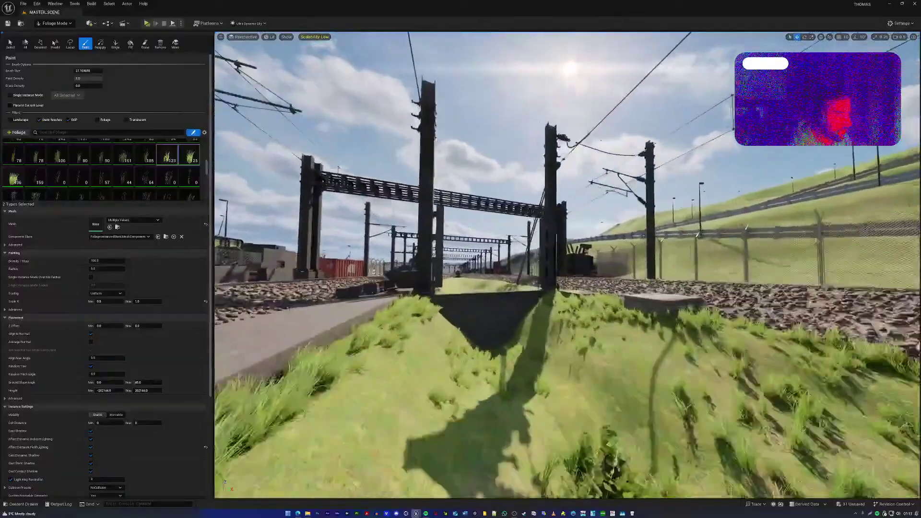
Paint dense tall grass clumps with the two selected types along the ditch bottom, up to the concrete wall between the gantry columns
key("w")
right_click_drag(538, 269, 504, 300)
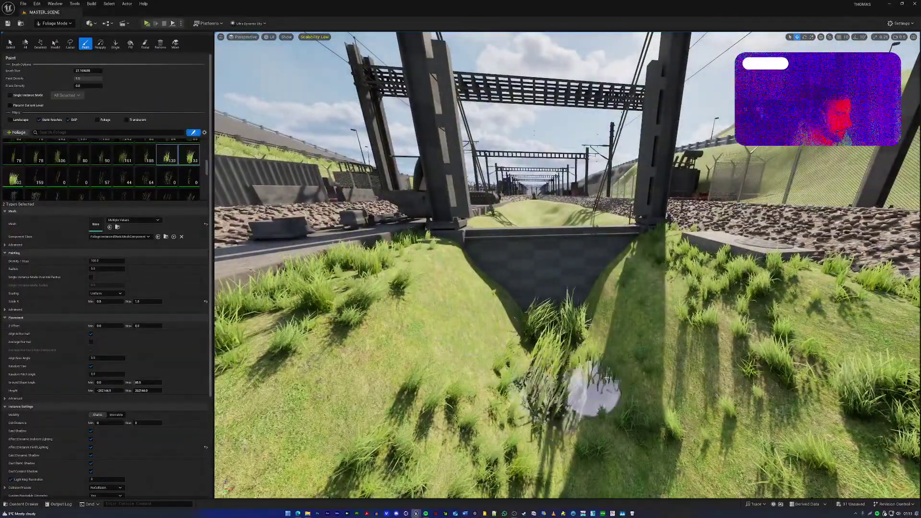
key("w")
mouse_move(595, 254)
right_mouse_down()
mouse_move(612, 223)
mouse_move(605, 298)
mouse_move(609, 245)
right_mouse_up()
key("s")
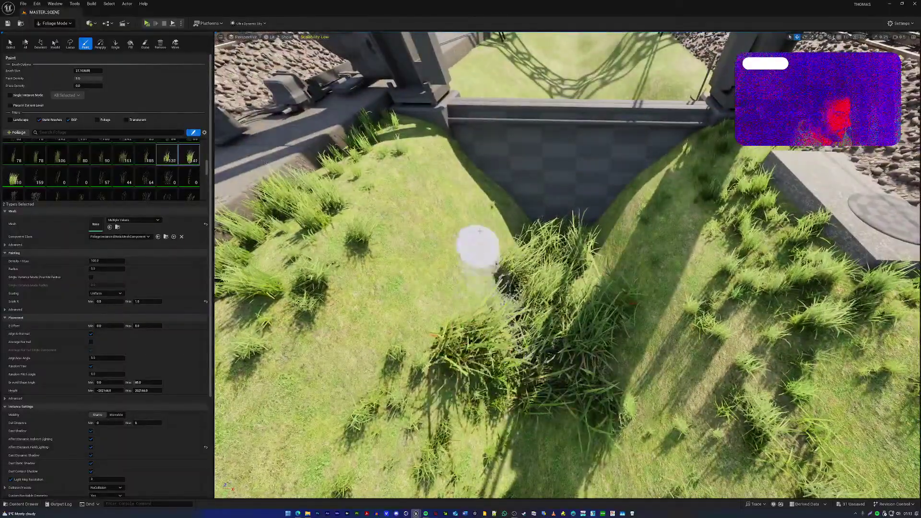
left_click(528, 235)
right_click_drag(587, 246, 468, 231)
key("d")
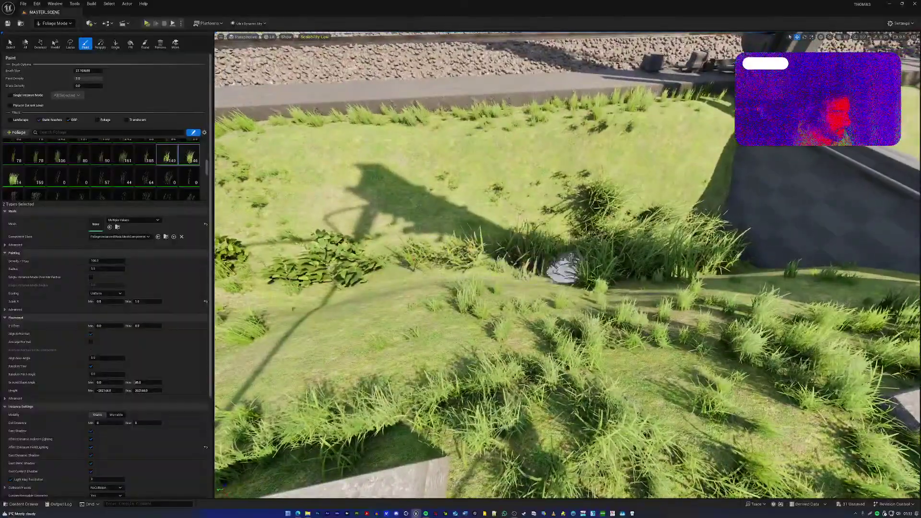
mouse_move(565, 268)
right_mouse_down()
mouse_move(643, 219)
mouse_move(647, 204)
mouse_move(696, 210)
mouse_move(740, 231)
right_mouse_up()
key("s")
key("a")
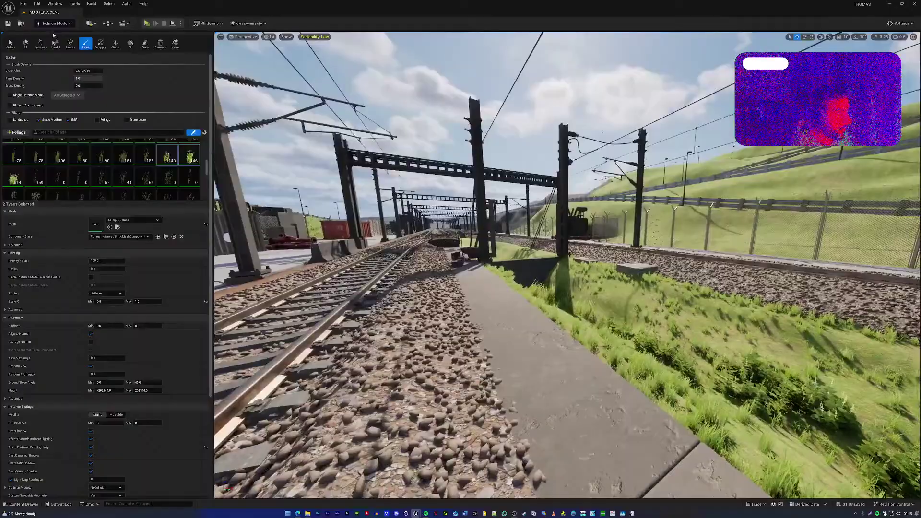
Switch from foliage painting to selection mode and review the planting along the walkway, bank and ditch up close
left_click(55, 23)
left_click(56, 31)
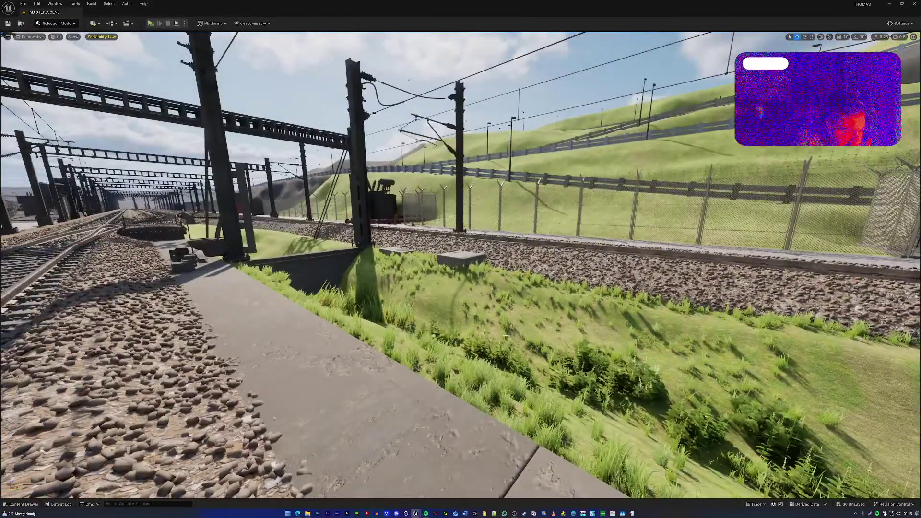
right_click_drag(480, 264, 569, 267)
key("w")
key("w")
key("w")
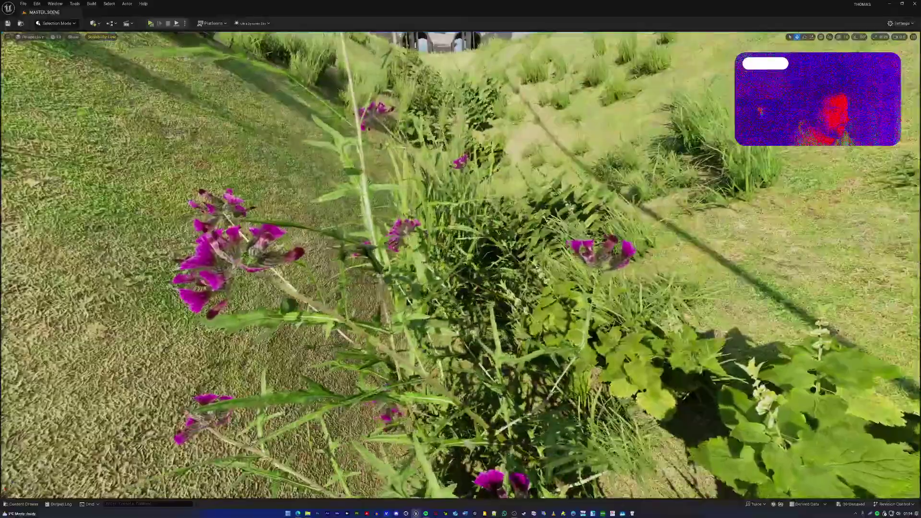
right_click_drag(461, 266, 508, 261)
scroll(450, 228, "down", 3)
key("s")
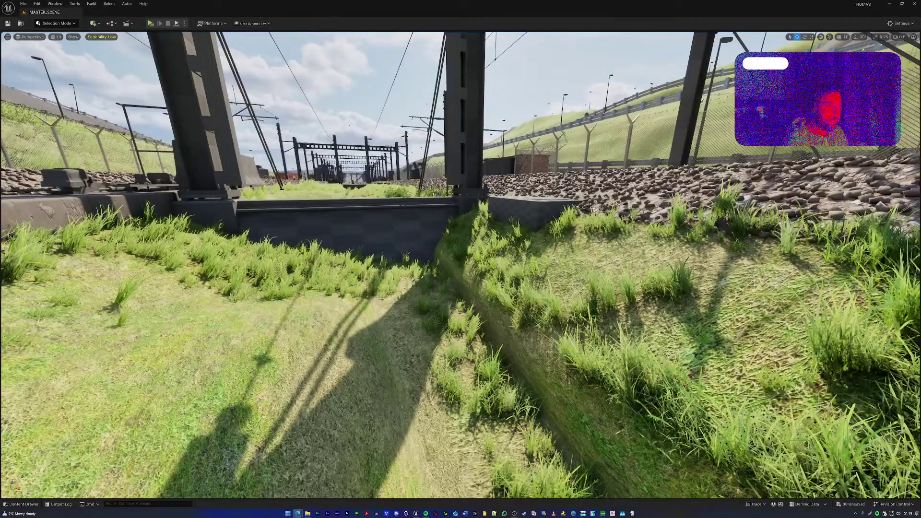
Inspect the grass around the ditch's concrete wall, the tunnel interior and the track outside the tunnel entrance
left_click(427, 301)
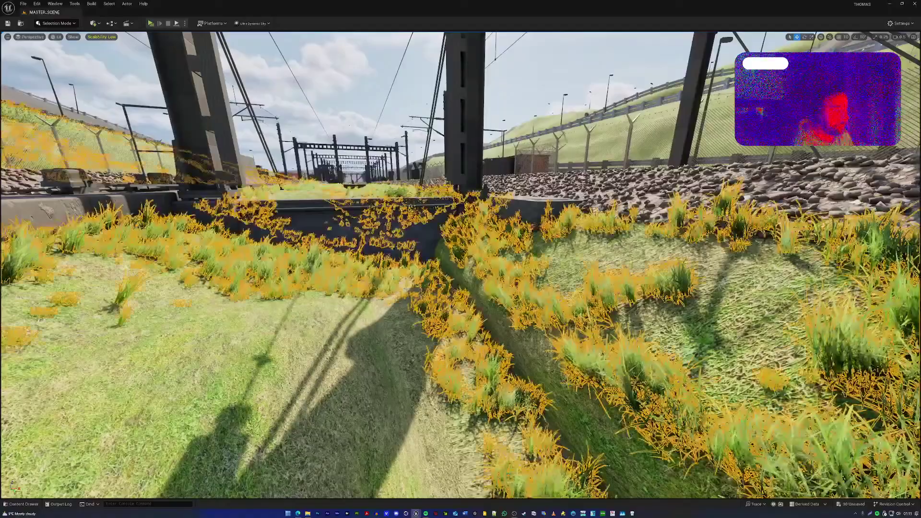
scroll(441, 305, "up", 3)
left_click(440, 305)
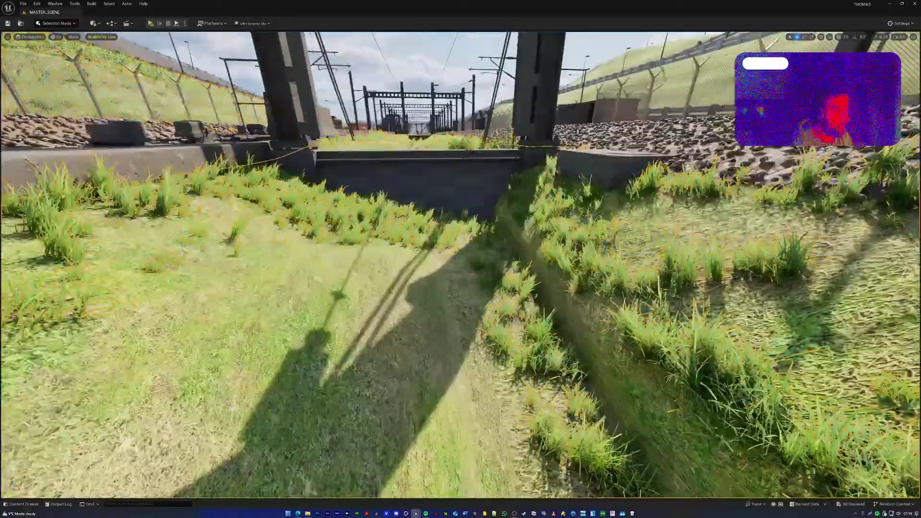
key("a")
right_click_drag(440, 305, 351, 281)
key("d")
key("w")
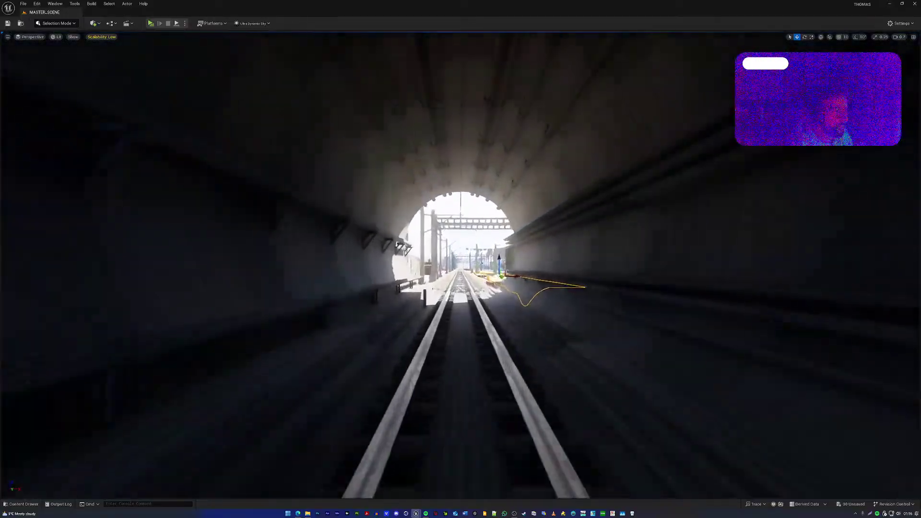
key("w")
right_click_drag(460, 265, 118, 268)
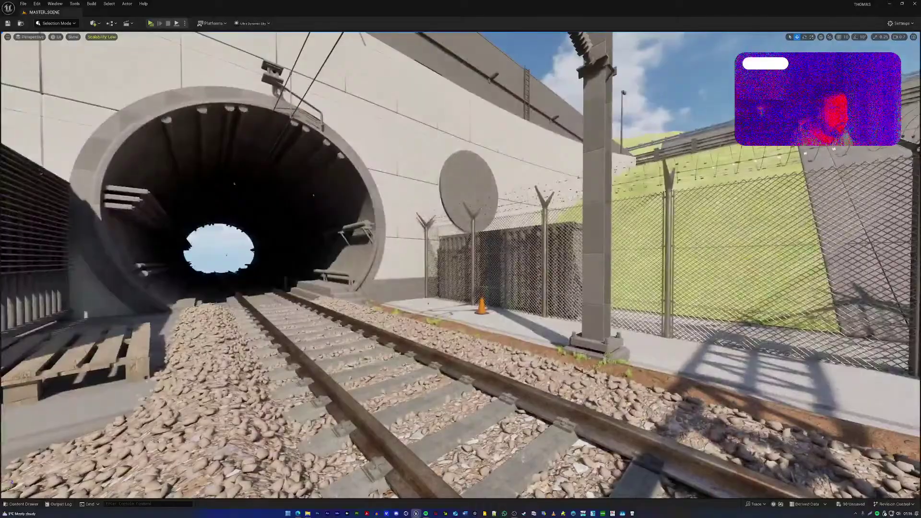
key("d")
right_click_drag(461, 266, 672, 305)
key("w")
Apply a wood material to the second-highest horizontal rail of the raised platform beside the parked van
left_click(419, 245)
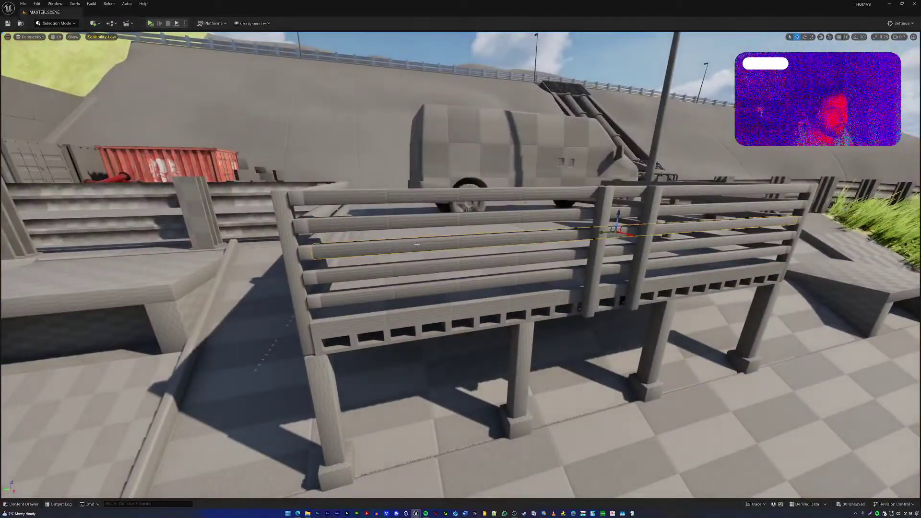
right_click_drag(419, 245, 421, 276)
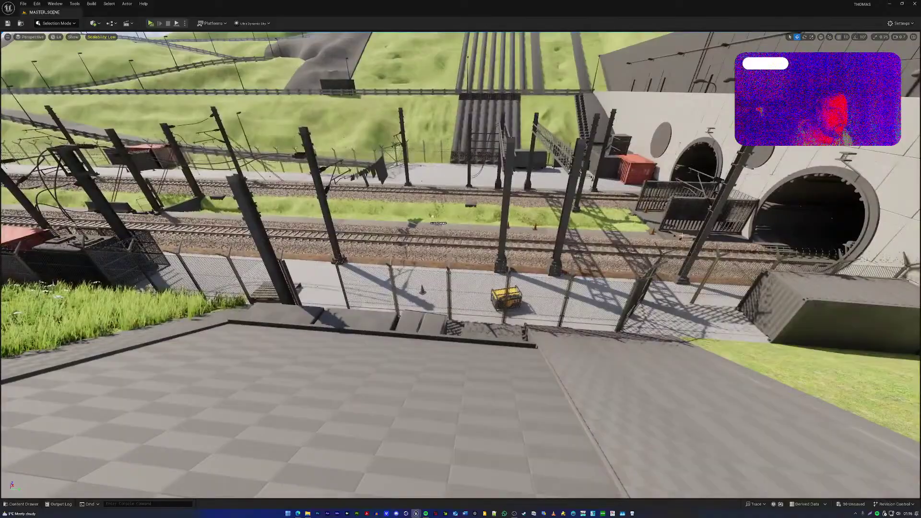
left_click(681, 236)
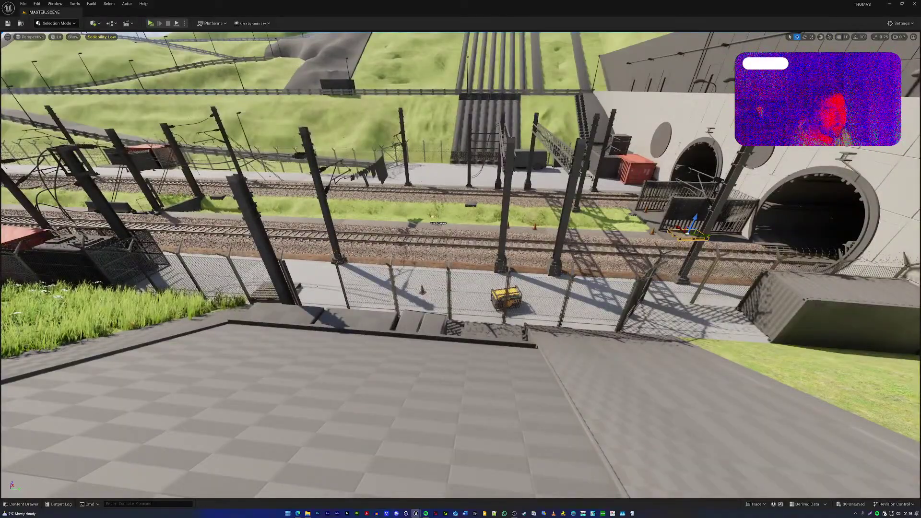
key("f")
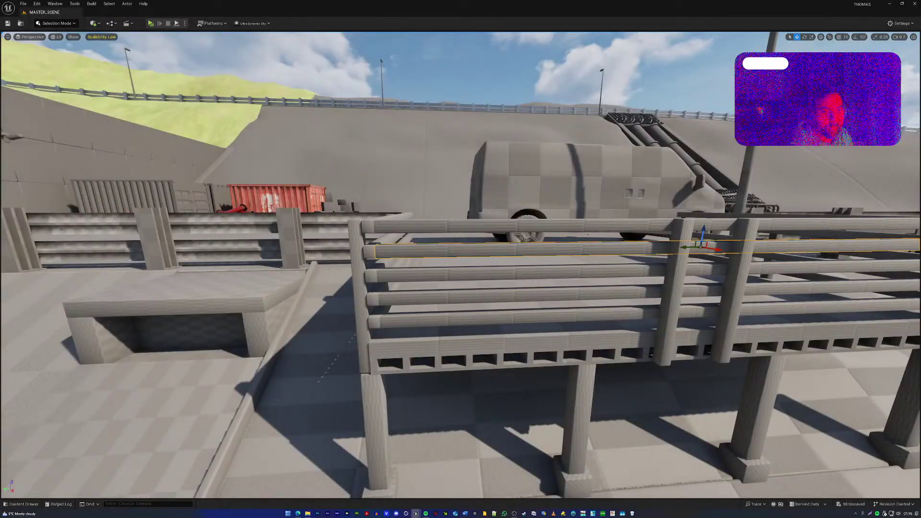
key("w")
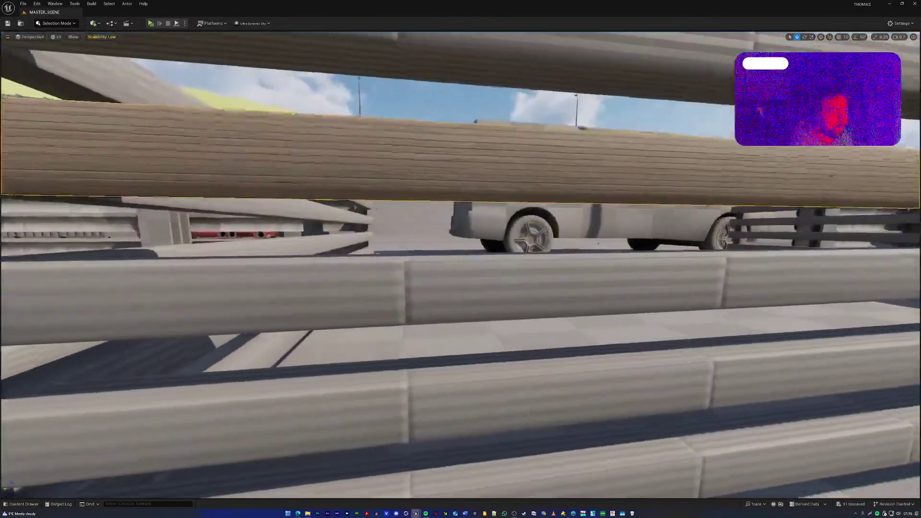
key("s")
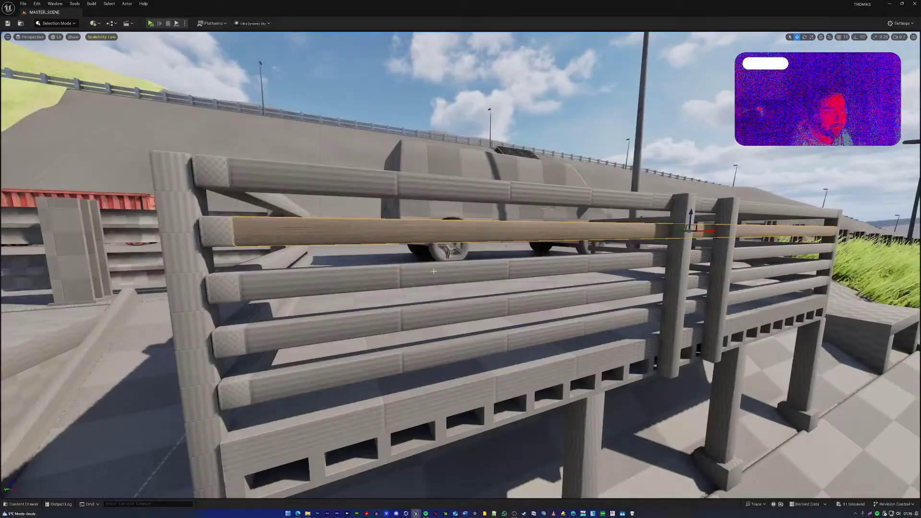
Select the raised platform's remaining rails, side rails, posts and deck together and apply the wood material to them
left_click(435, 269)
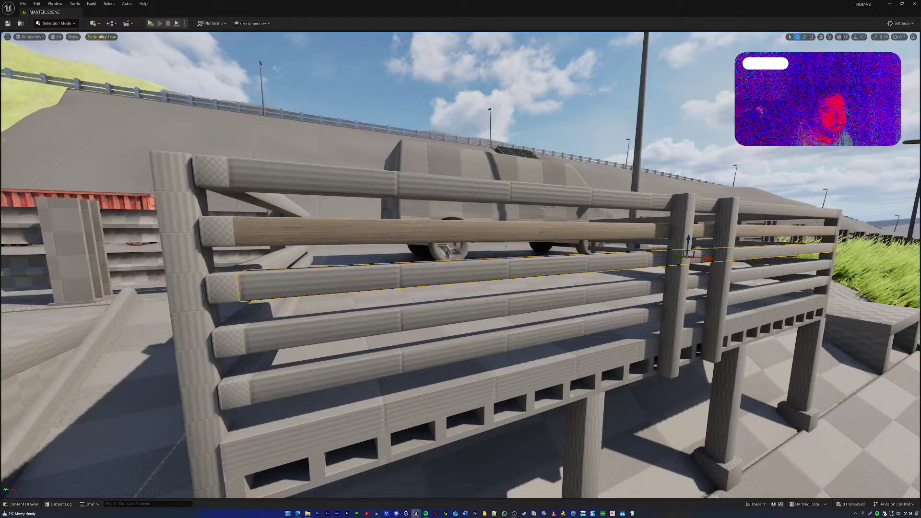
left_click(300, 300)
left_click(225, 288)
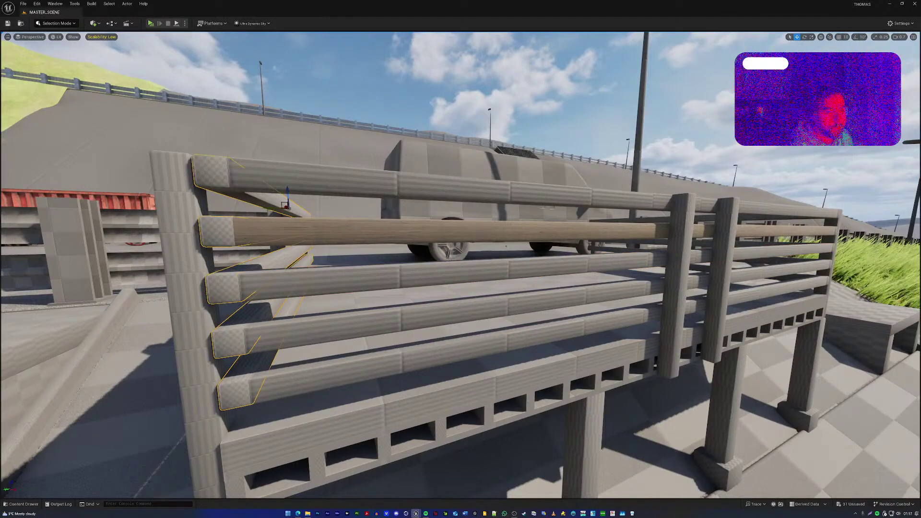
left_click(336, 276, "shift")
left_click(336, 231, "shift")
left_click(336, 329, "shift")
left_click(336, 373, "shift")
left_click(336, 182, "shift")
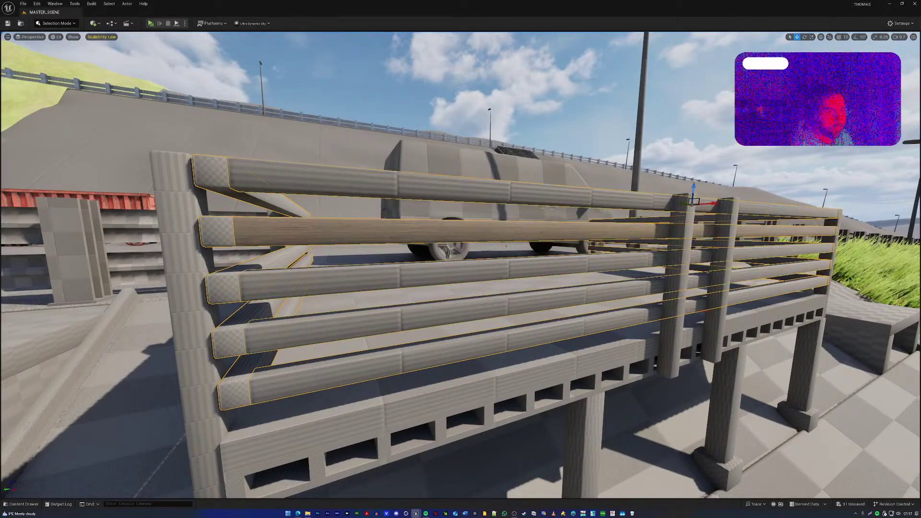
left_click(286, 251, "shift")
left_click(185, 297, "shift")
left_click(834, 253, "shift")
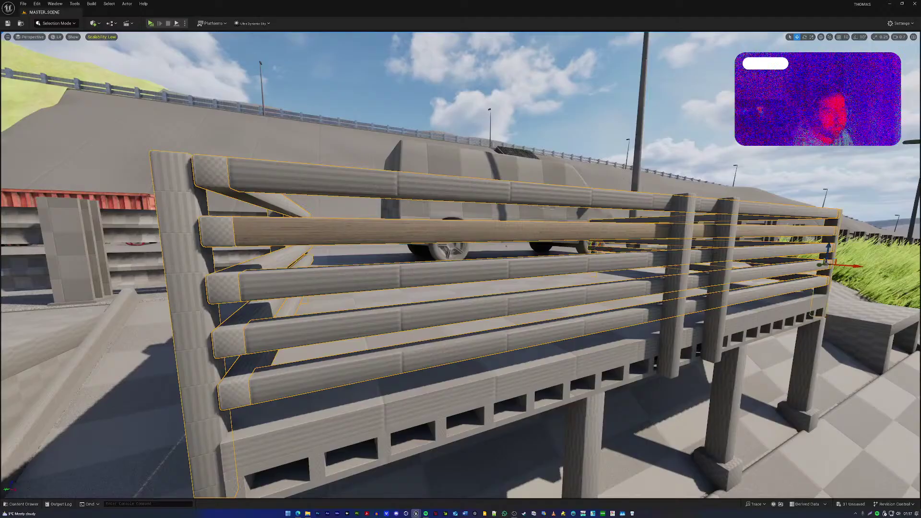
left_click(677, 283, "shift")
left_click(721, 288, "shift")
left_click(600, 358, "shift")
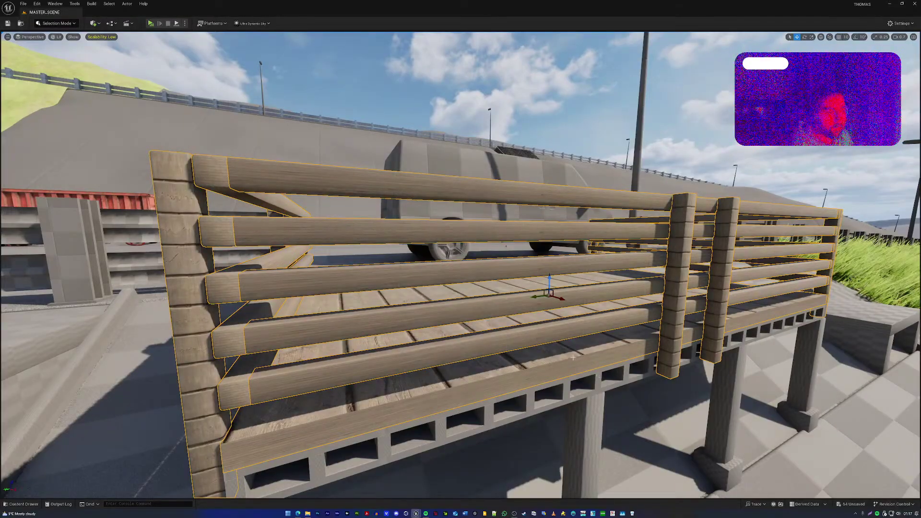
Examine the wooden platform from several sides, checking the rails, corner posts, deck boards and supports
key("w")
right_click_drag(574, 357, 360, 373)
key("w")
key("d")
key("w")
key("a")
key("w")
key("s")
key("d")
key("w")
key("d")
key("w")
key("s")
key("d")
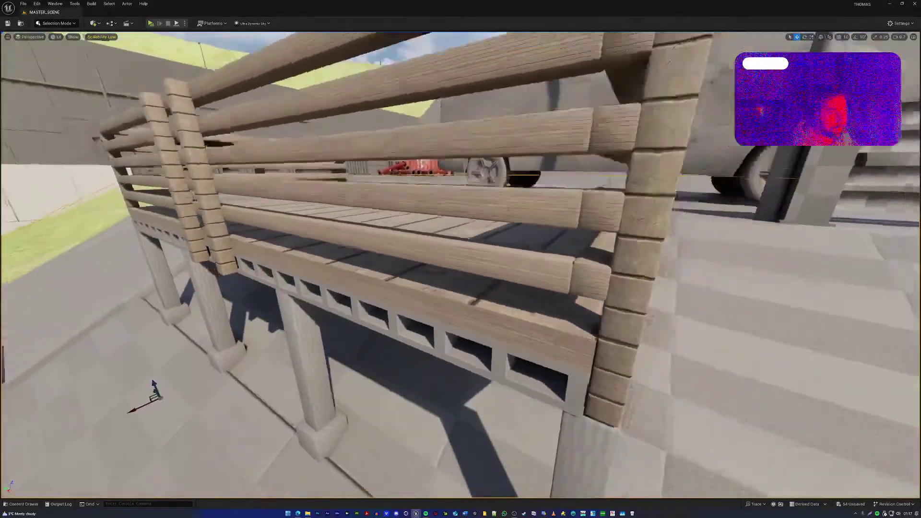
key("s")
right_click_drag(541, 288, 541, 265)
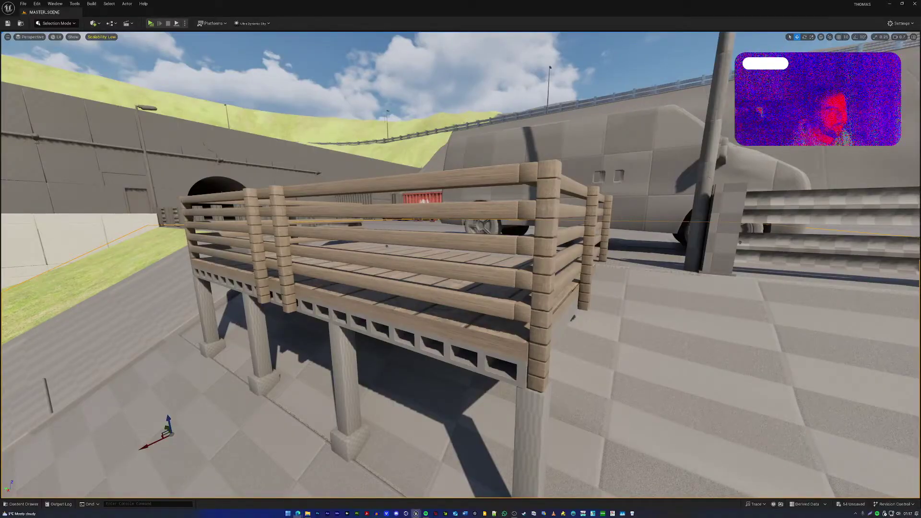
Examine the wall ladder, the roof surface above it and the surrounding slopes, returning to the trackside
right_click_drag(461, 260, 499, 264)
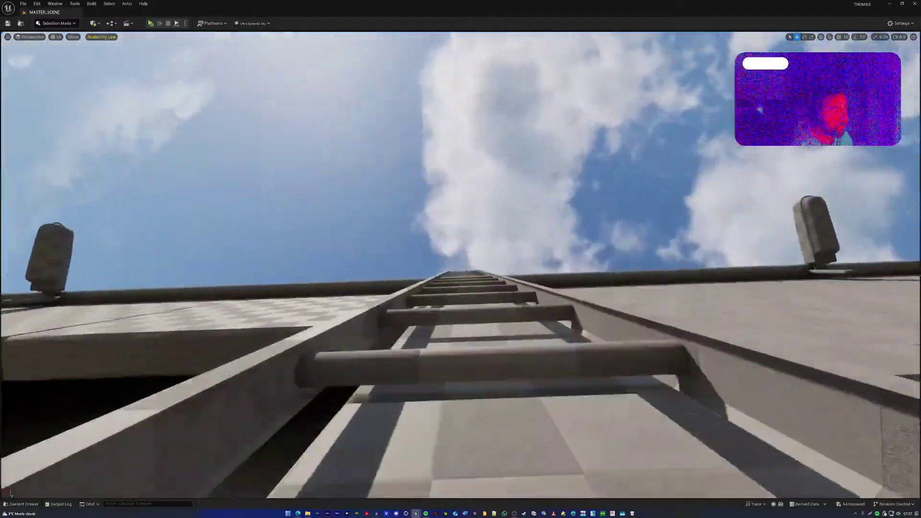
key("w")
right_click_drag(460, 265, 502, 265)
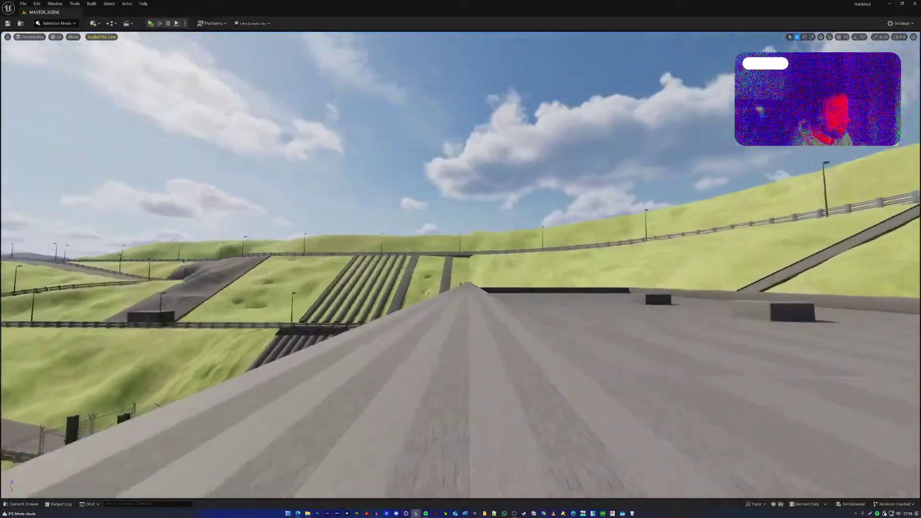
key("w")
right_click_drag(460, 265, 329, 403)
key("w")
key("a")
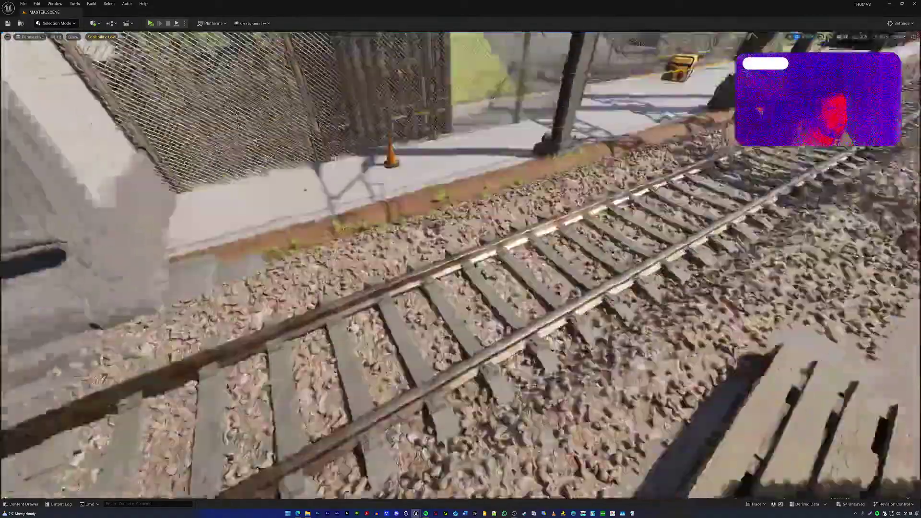
Check the tunnel mouth and the tracks beneath the gantries, and save the scene
right_click_drag(461, 259, 476, 281)
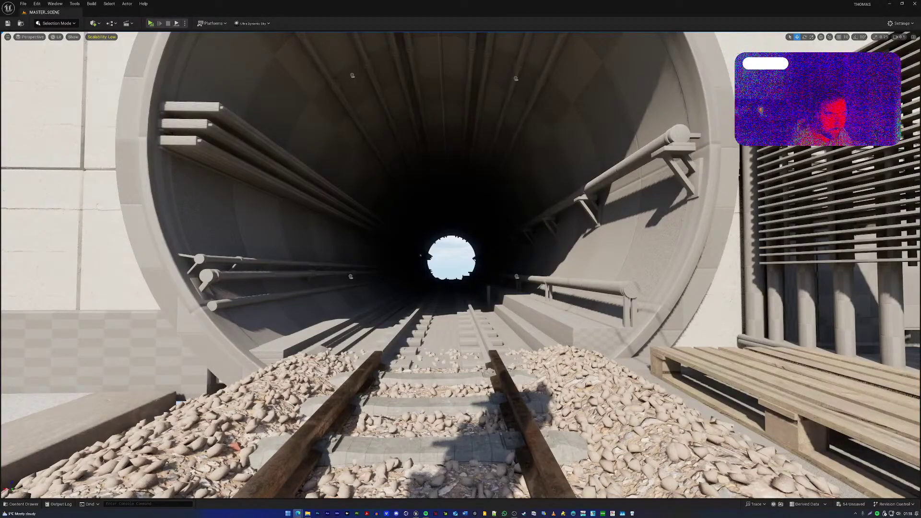
right_click_drag(461, 260, 793, 252)
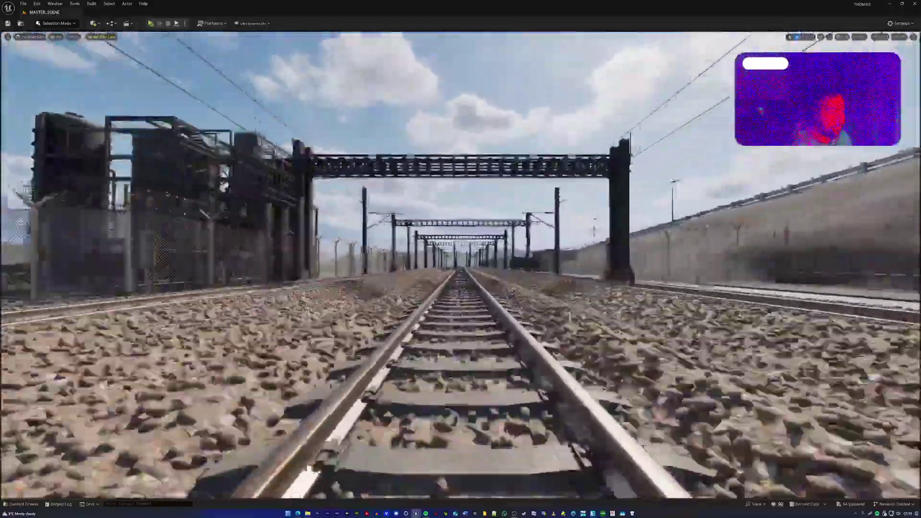
right_click_drag(792, 252, 793, 252)
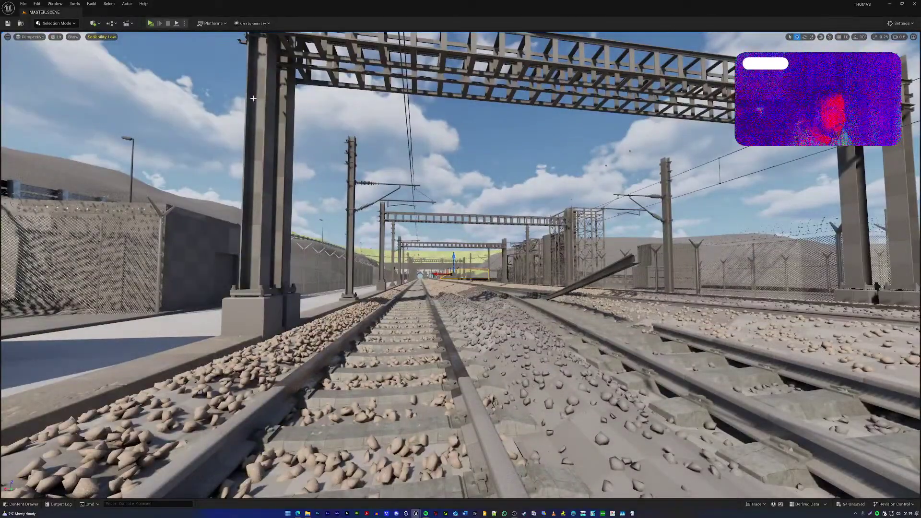
key("ctrl+s")
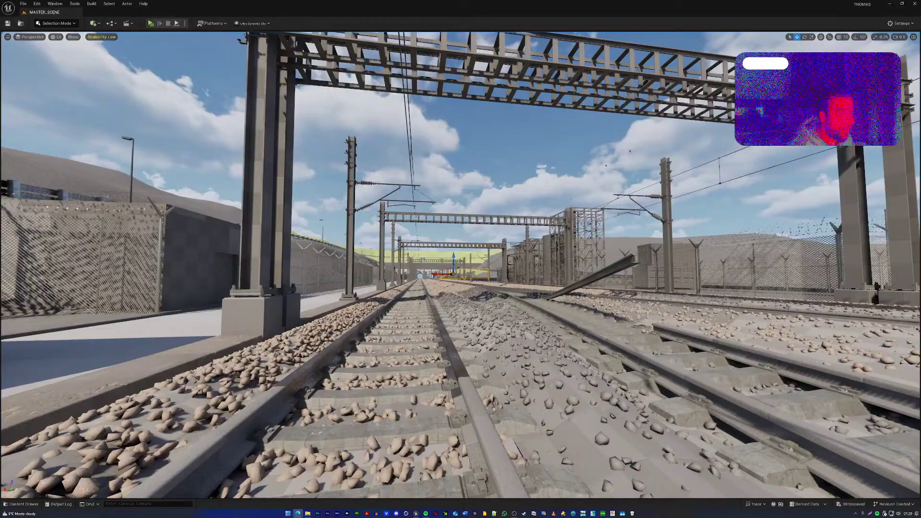
Survey the outlying terrain and the far ends of the curved tracks beyond the main railway area
right_click_drag(755, 355, 811, 304)
key("w")
scroll(701, 328, "up", 3)
key("e")
key("a")
key("w")
scroll(701, 313, "up", 3)
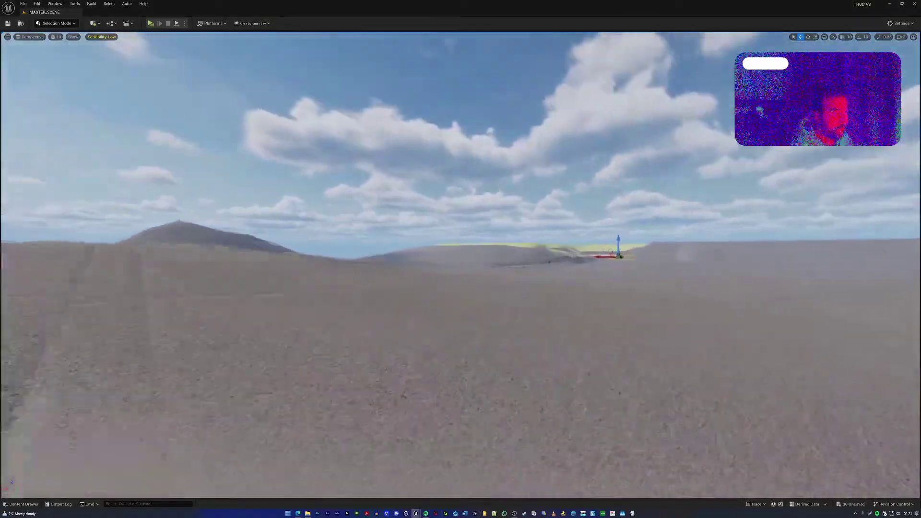
key("w")
right_click_drag(460, 265, 562, 269)
scroll(461, 266, "down", 2)
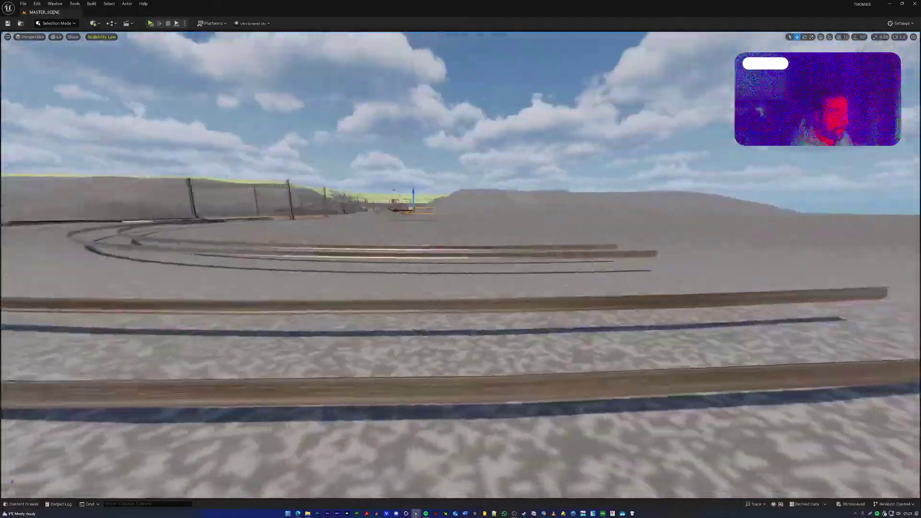
Travel along the track from its far curved end to the tunnel portal, reviewing the gantries, fences and embankments
key("a")
key("w")
mouse_move(460, 265)
right_mouse_down()
mouse_move(456, 248)
mouse_move(429, 244)
mouse_move(459, 286)
mouse_move(482, 275)
mouse_move(455, 266)
right_mouse_up()
key("w")
key("w")
key("w")
key("w")
key("w")
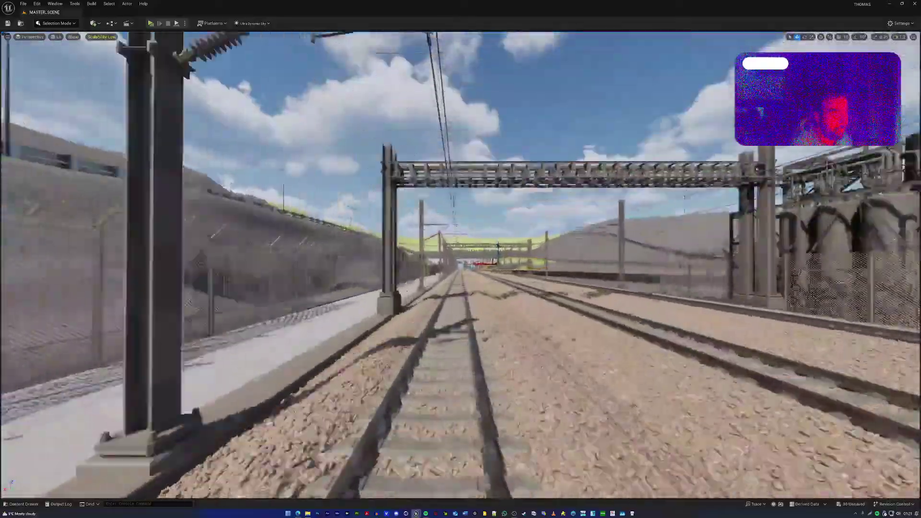
key("w")
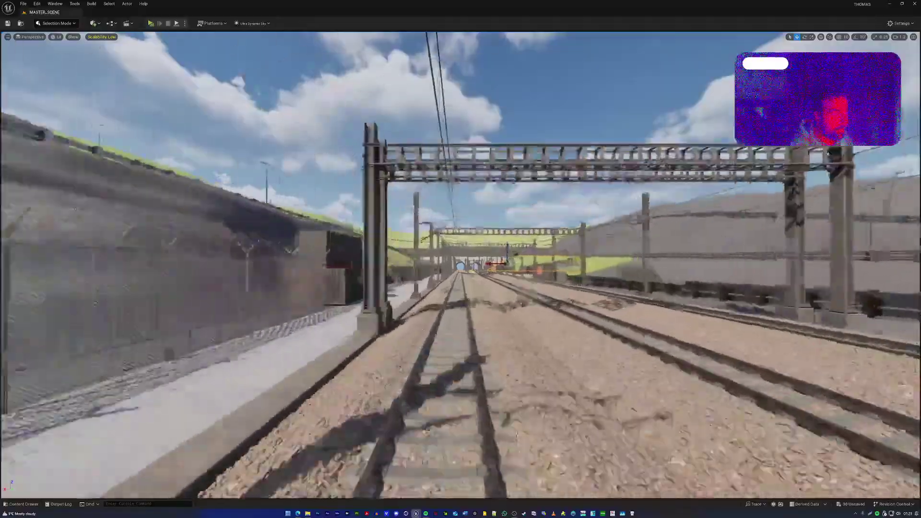
key("w")
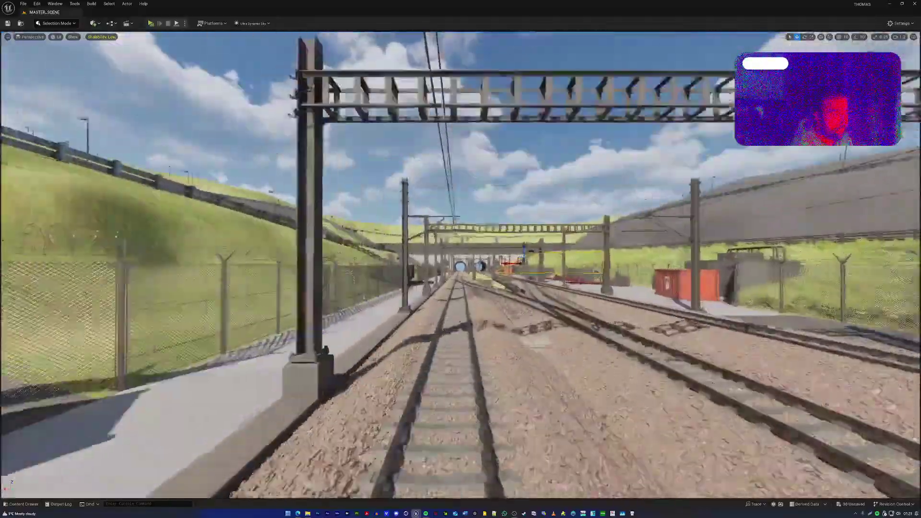
key("w")
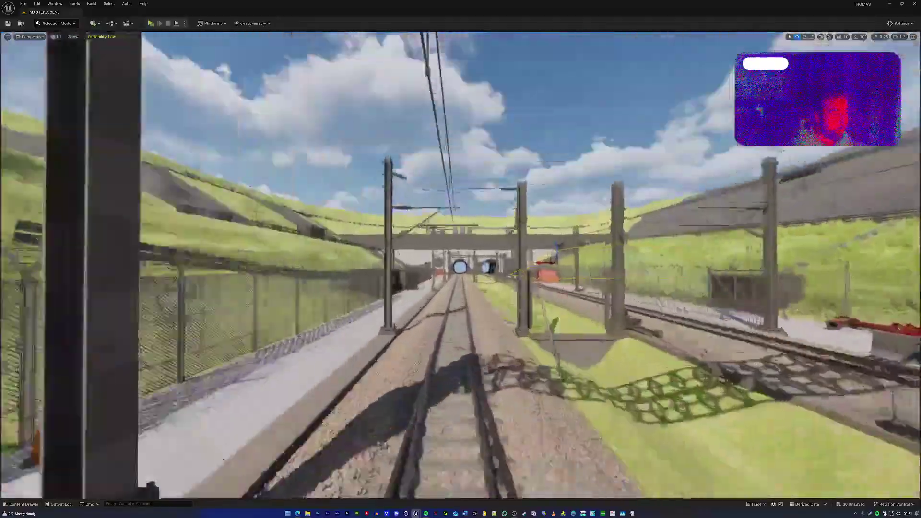
key("w")
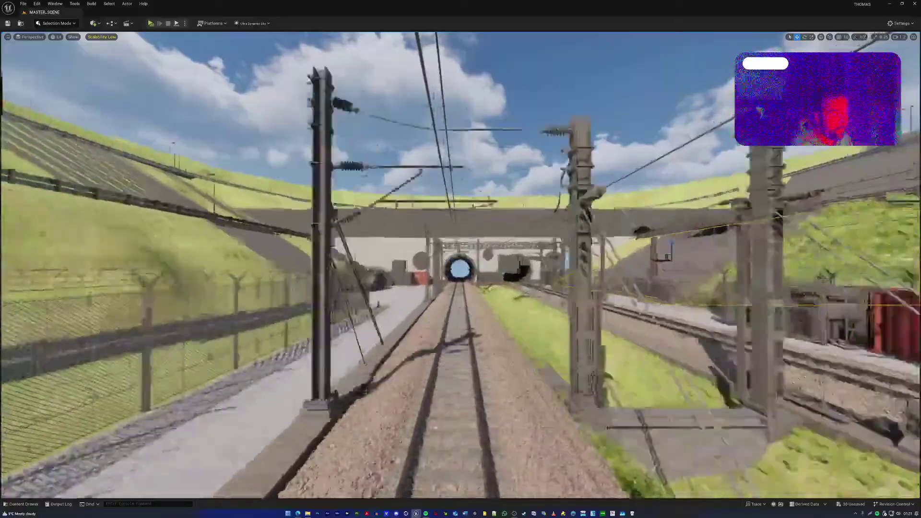
key("w")
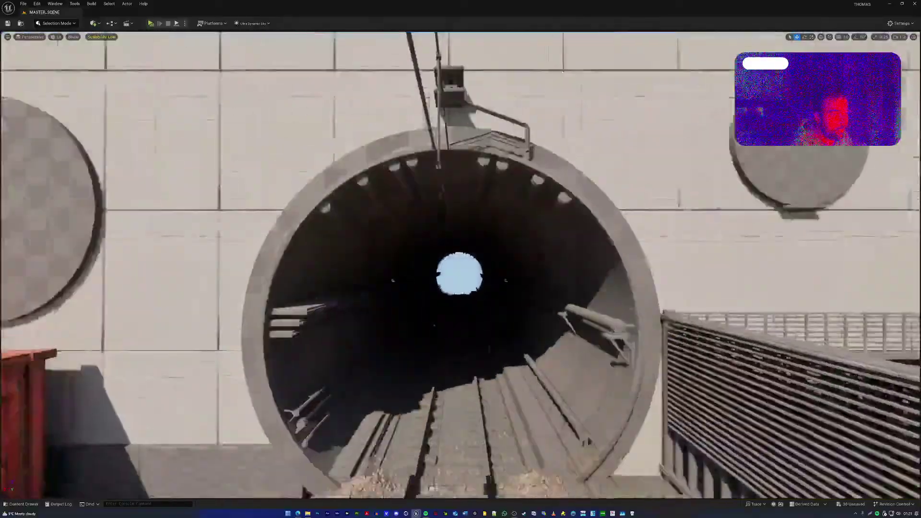